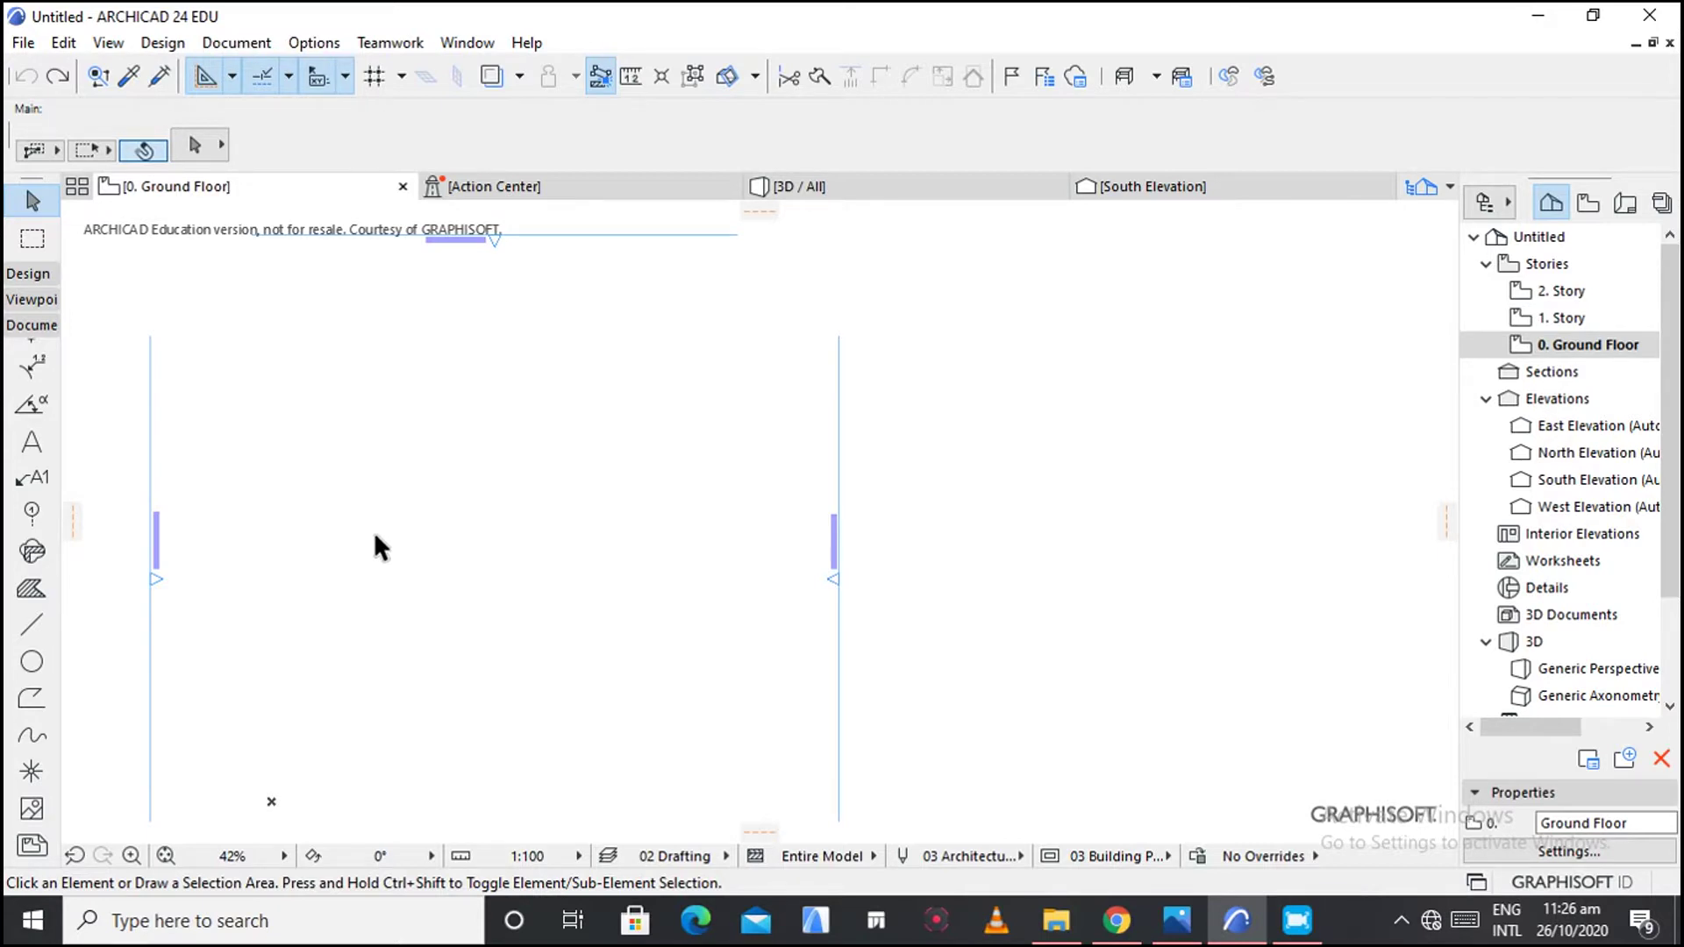
scroll(125, 518, "up", 3)
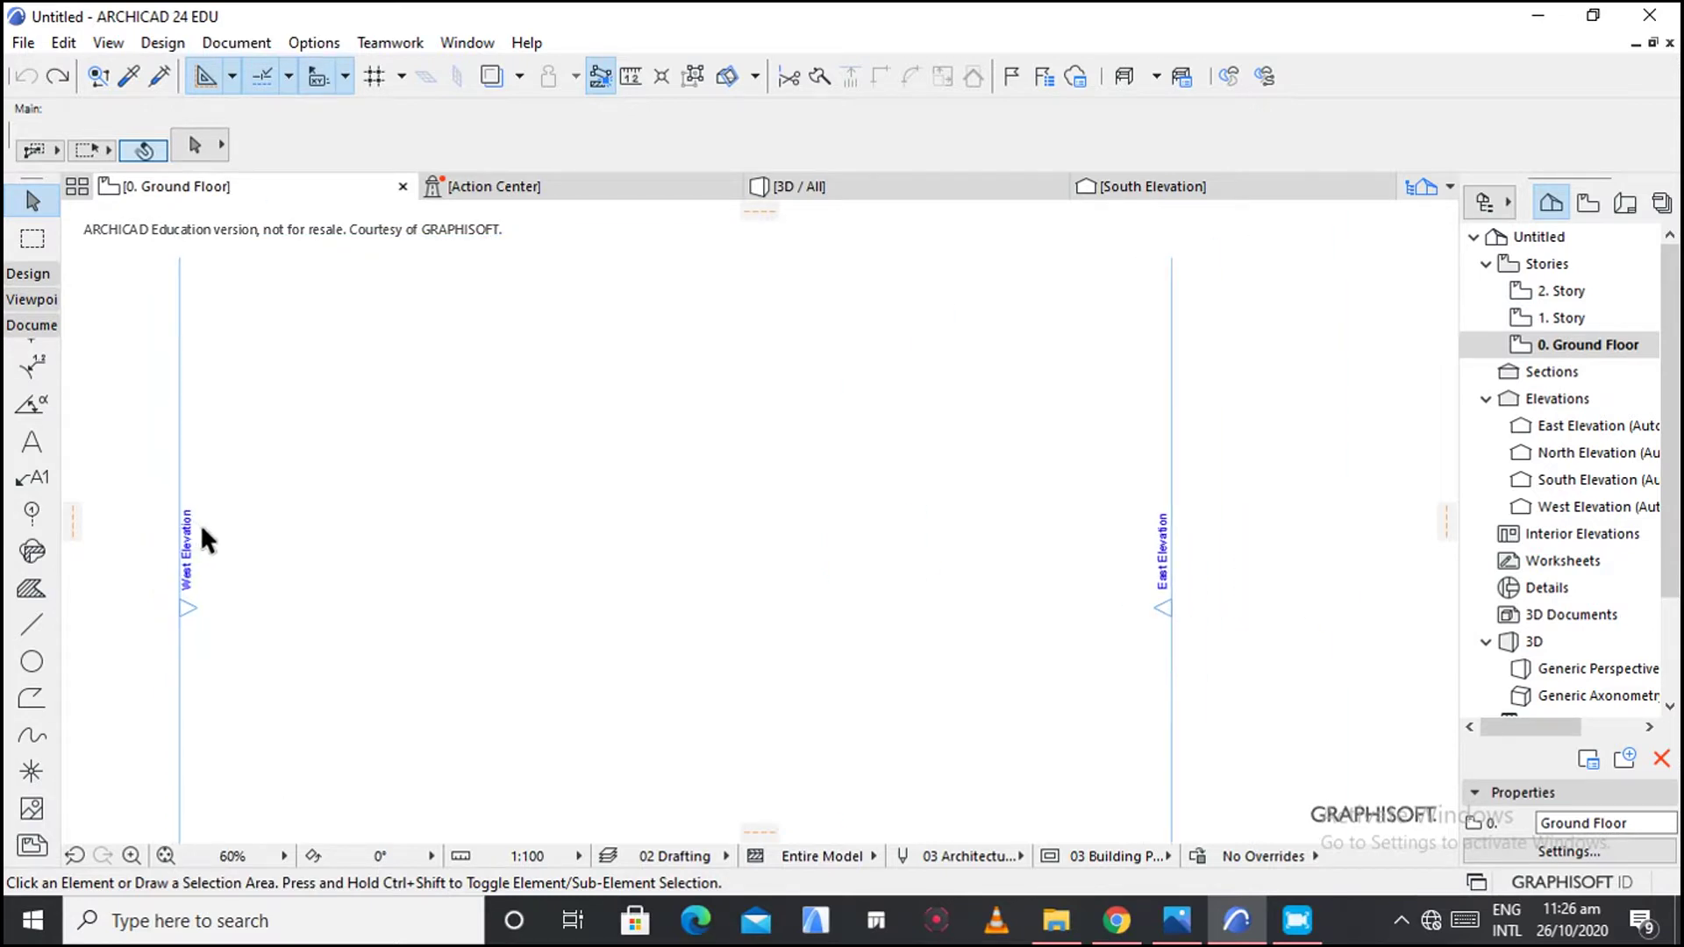
scroll(239, 514, "down", 4)
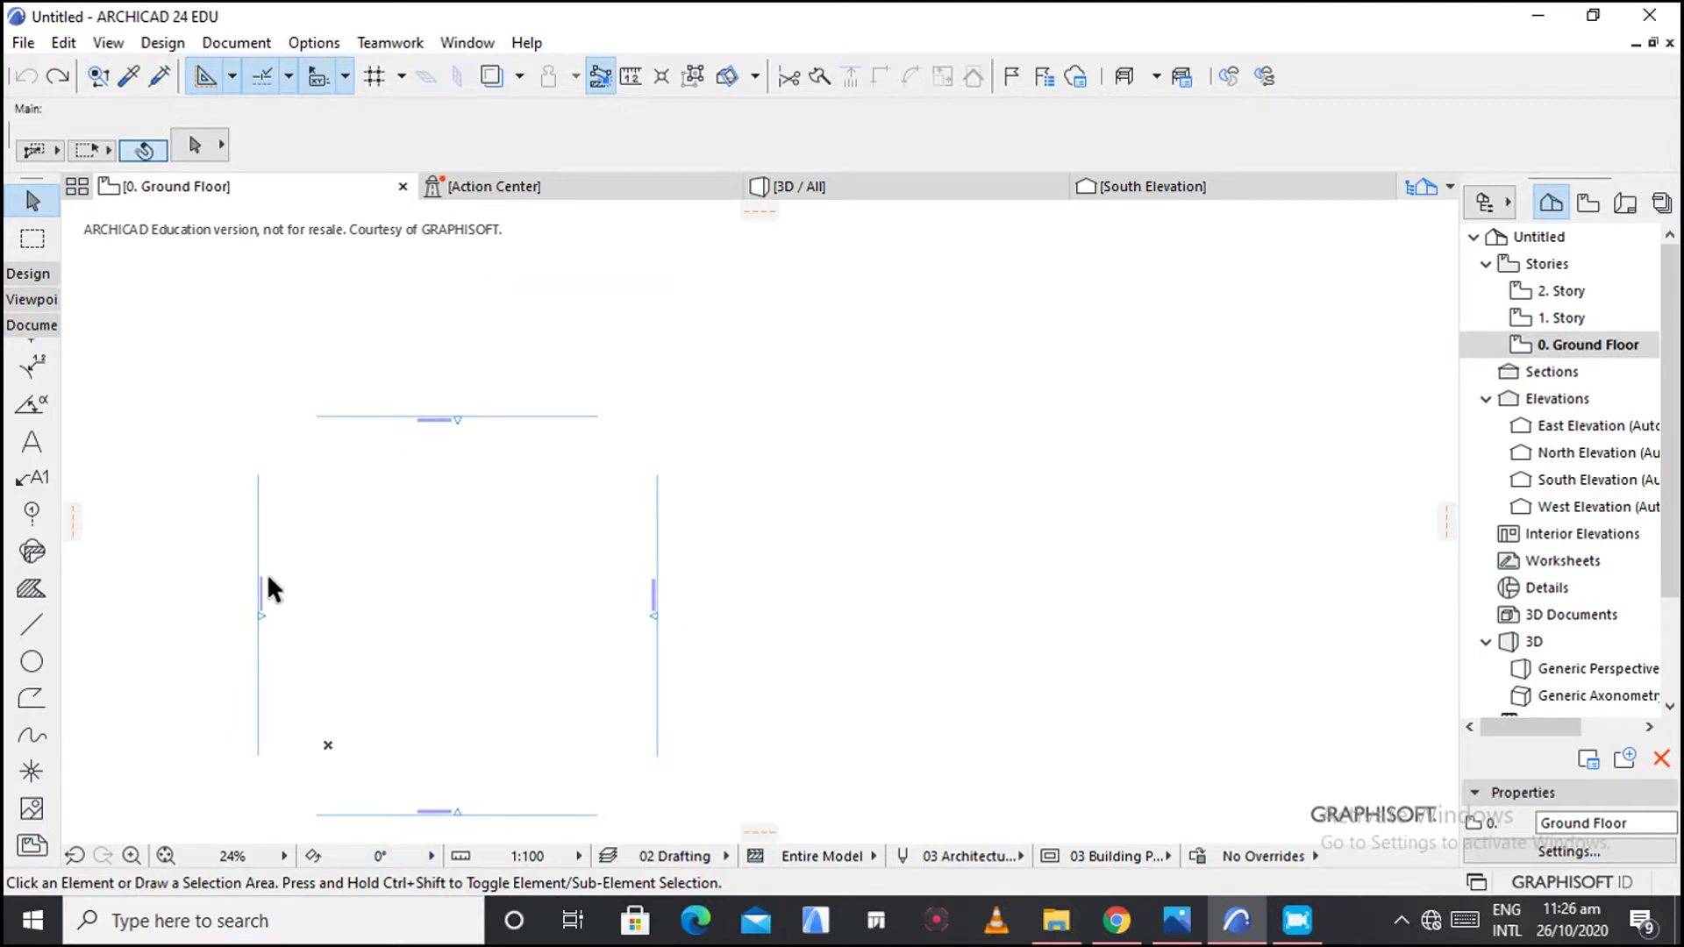
scroll(268, 570, "up", 5)
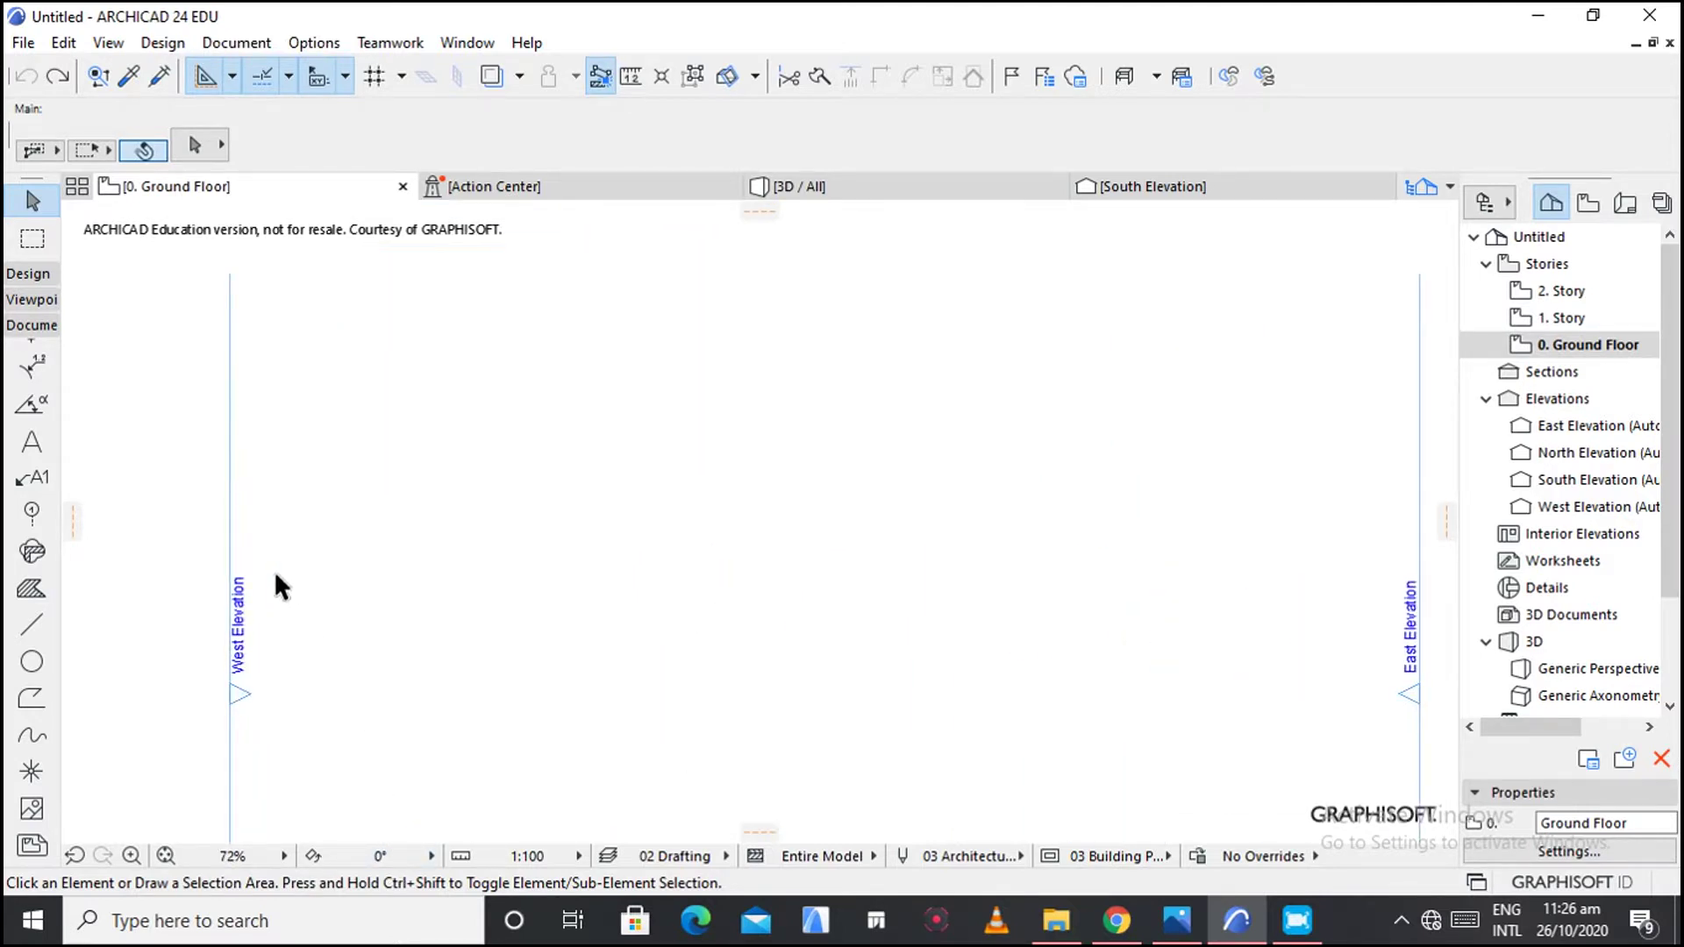
scroll(275, 575, "down", 4)
scroll(290, 581, "down", 1)
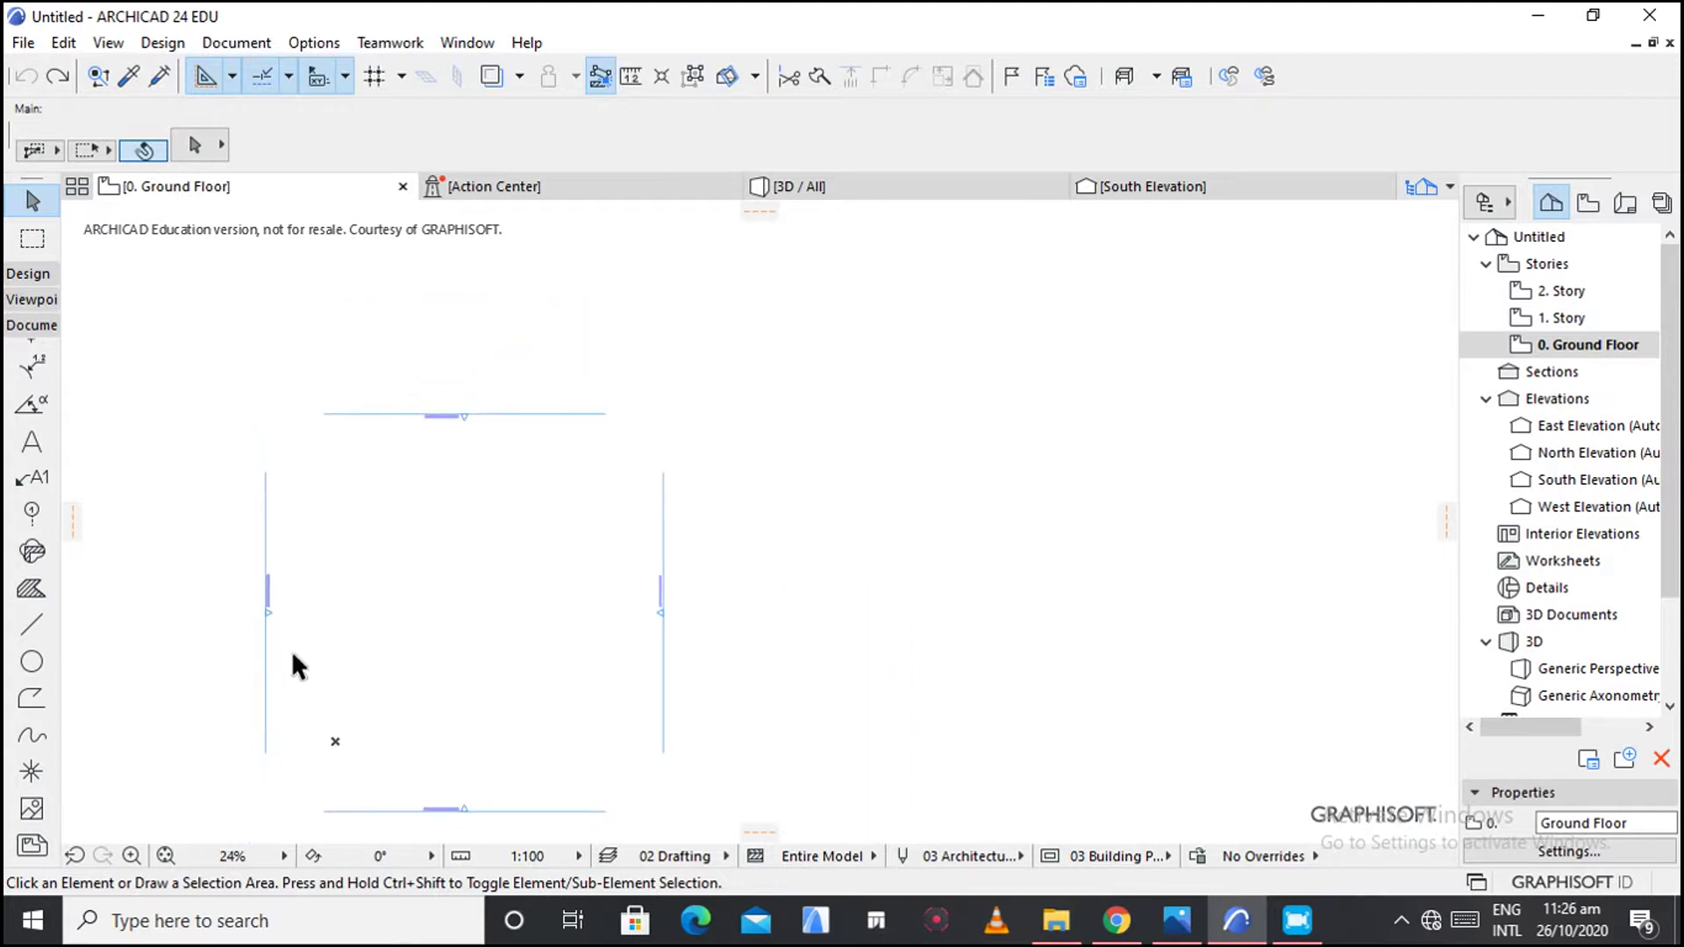
scroll(295, 652, "up", 5)
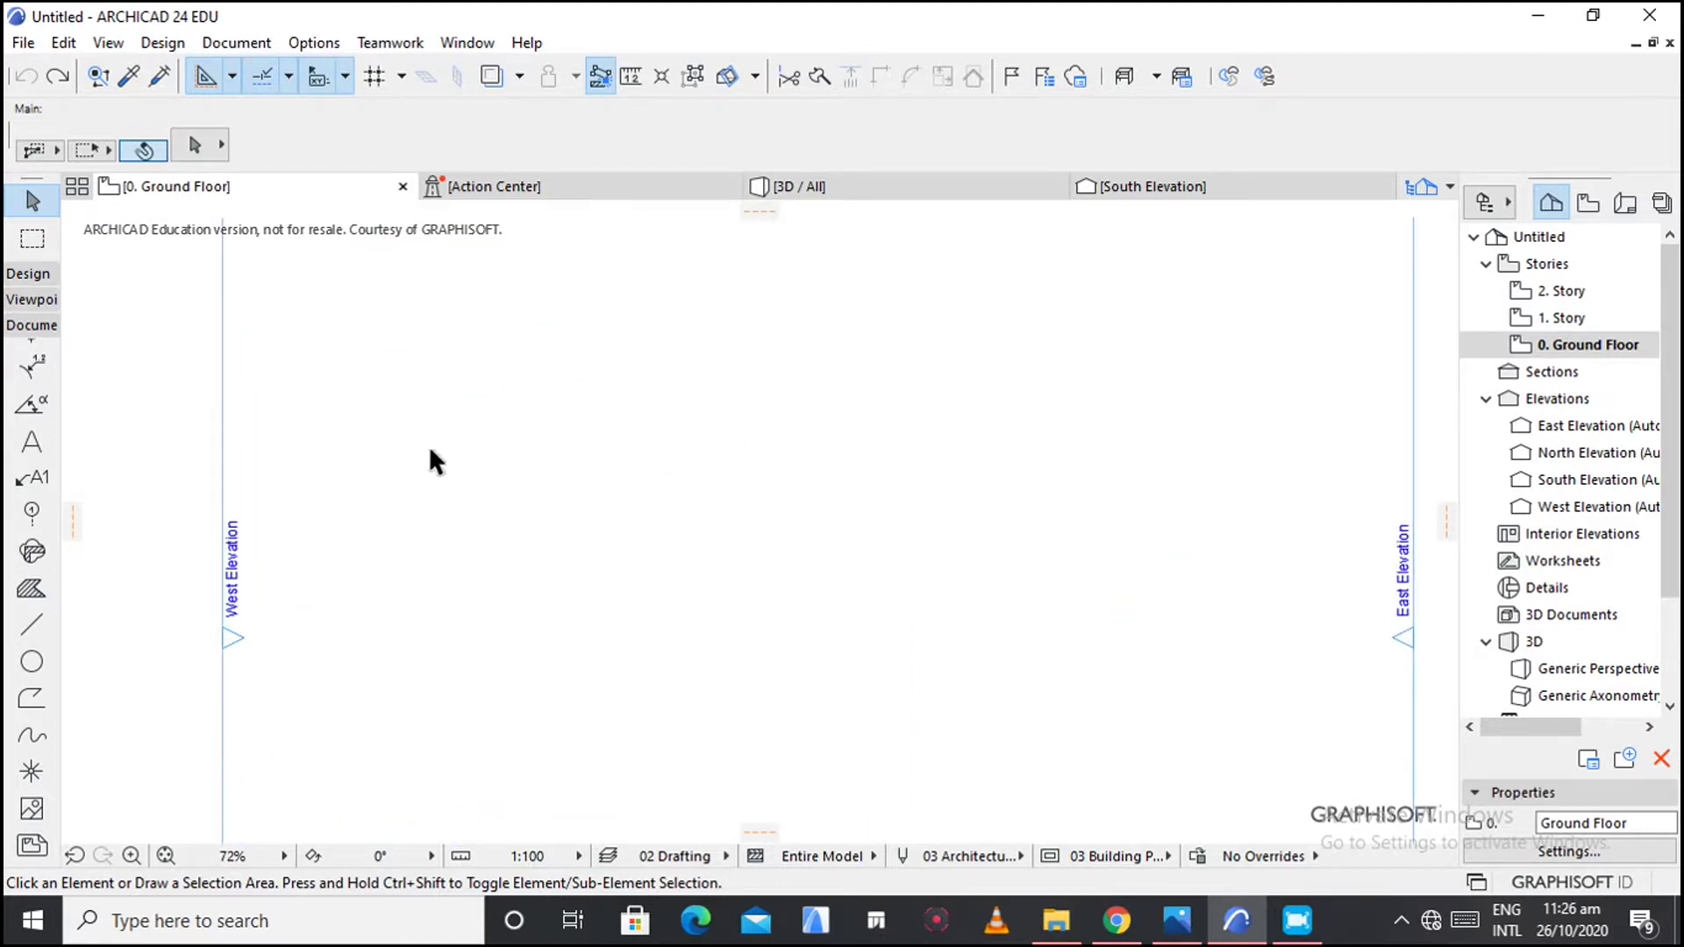
scroll(460, 455, "up", 1)
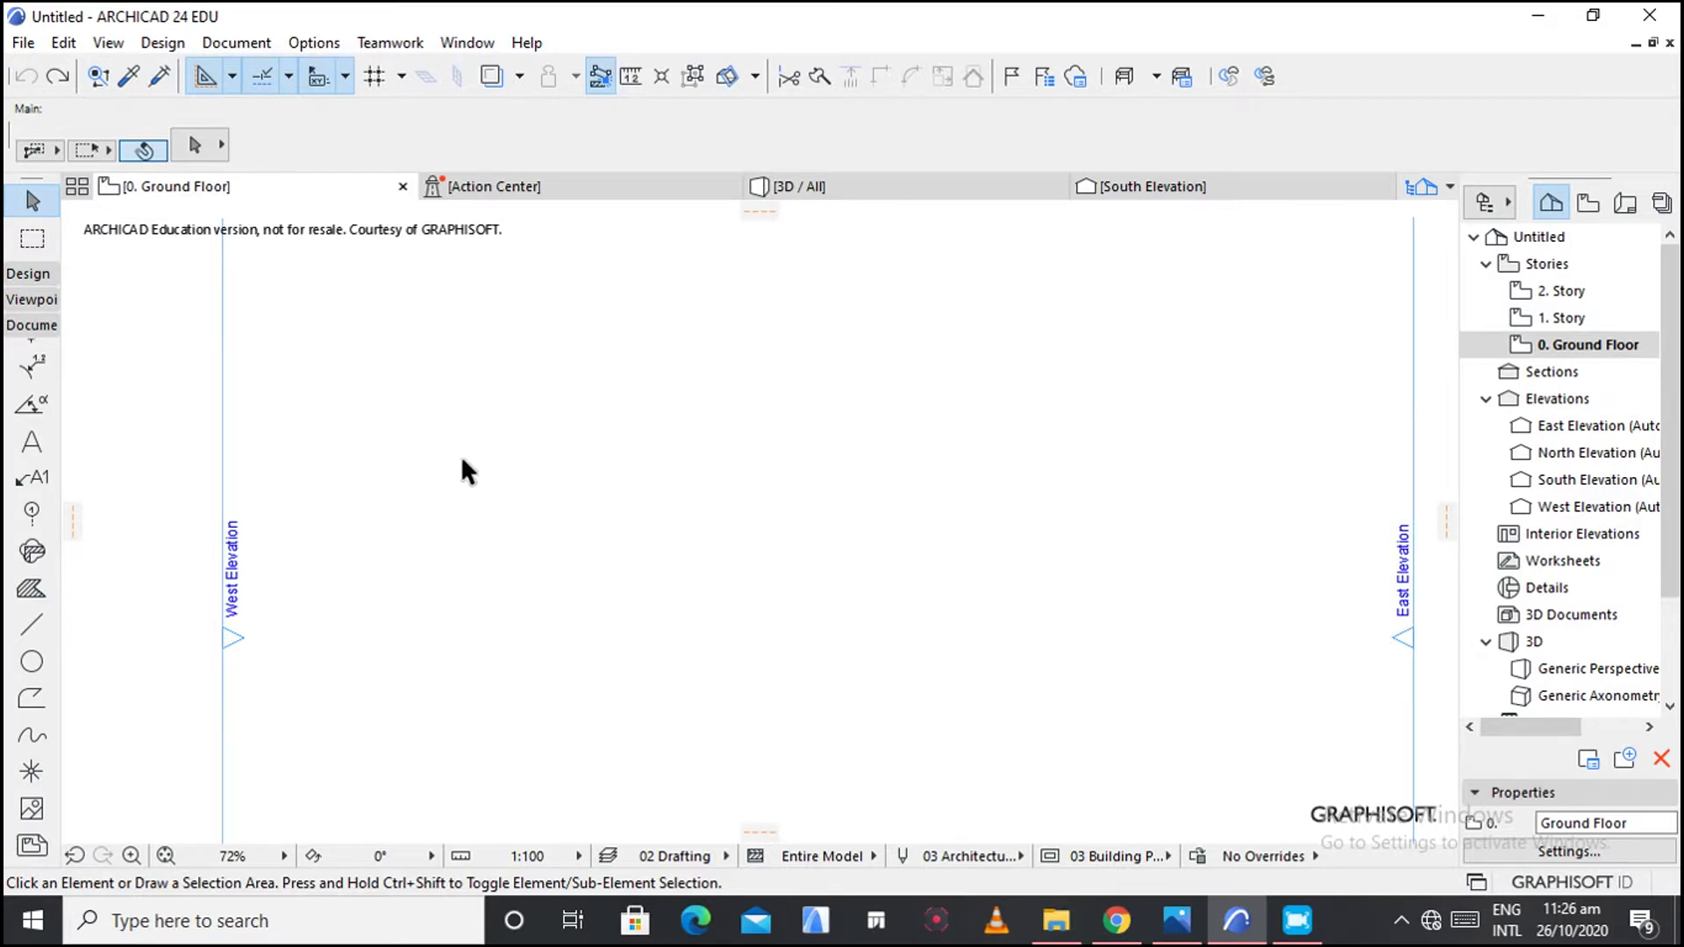
scroll(463, 455, "down", 2)
scroll(465, 459, "down", 4)
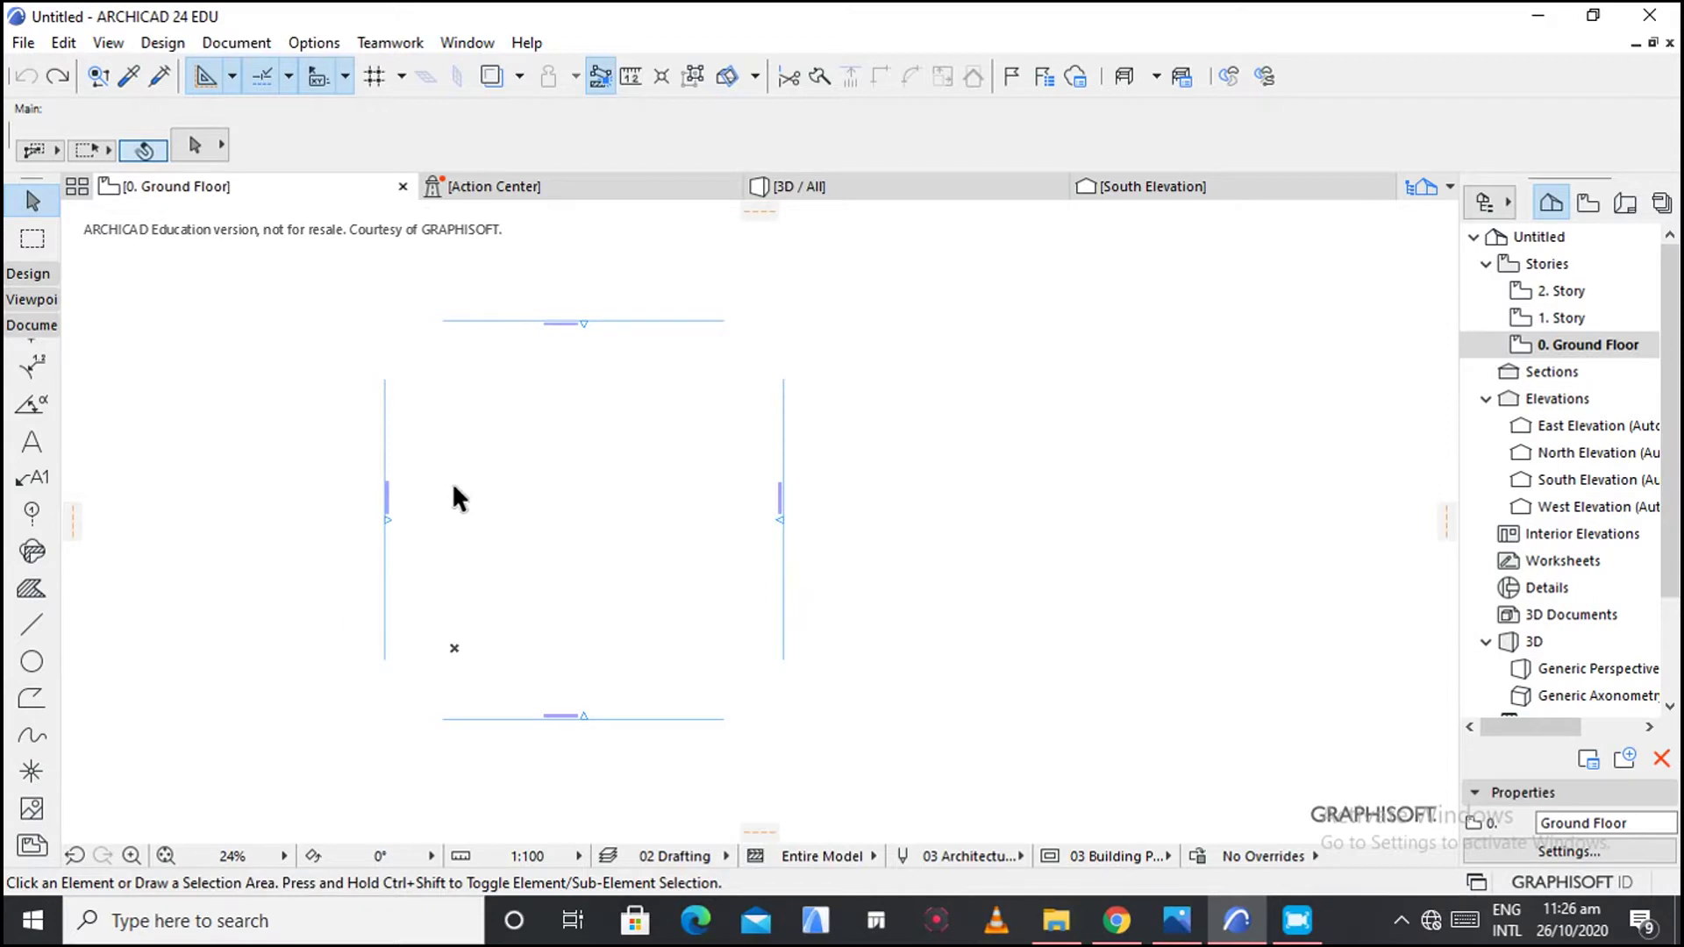
scroll(452, 487, "up", 1)
scroll(449, 449, "up", 1)
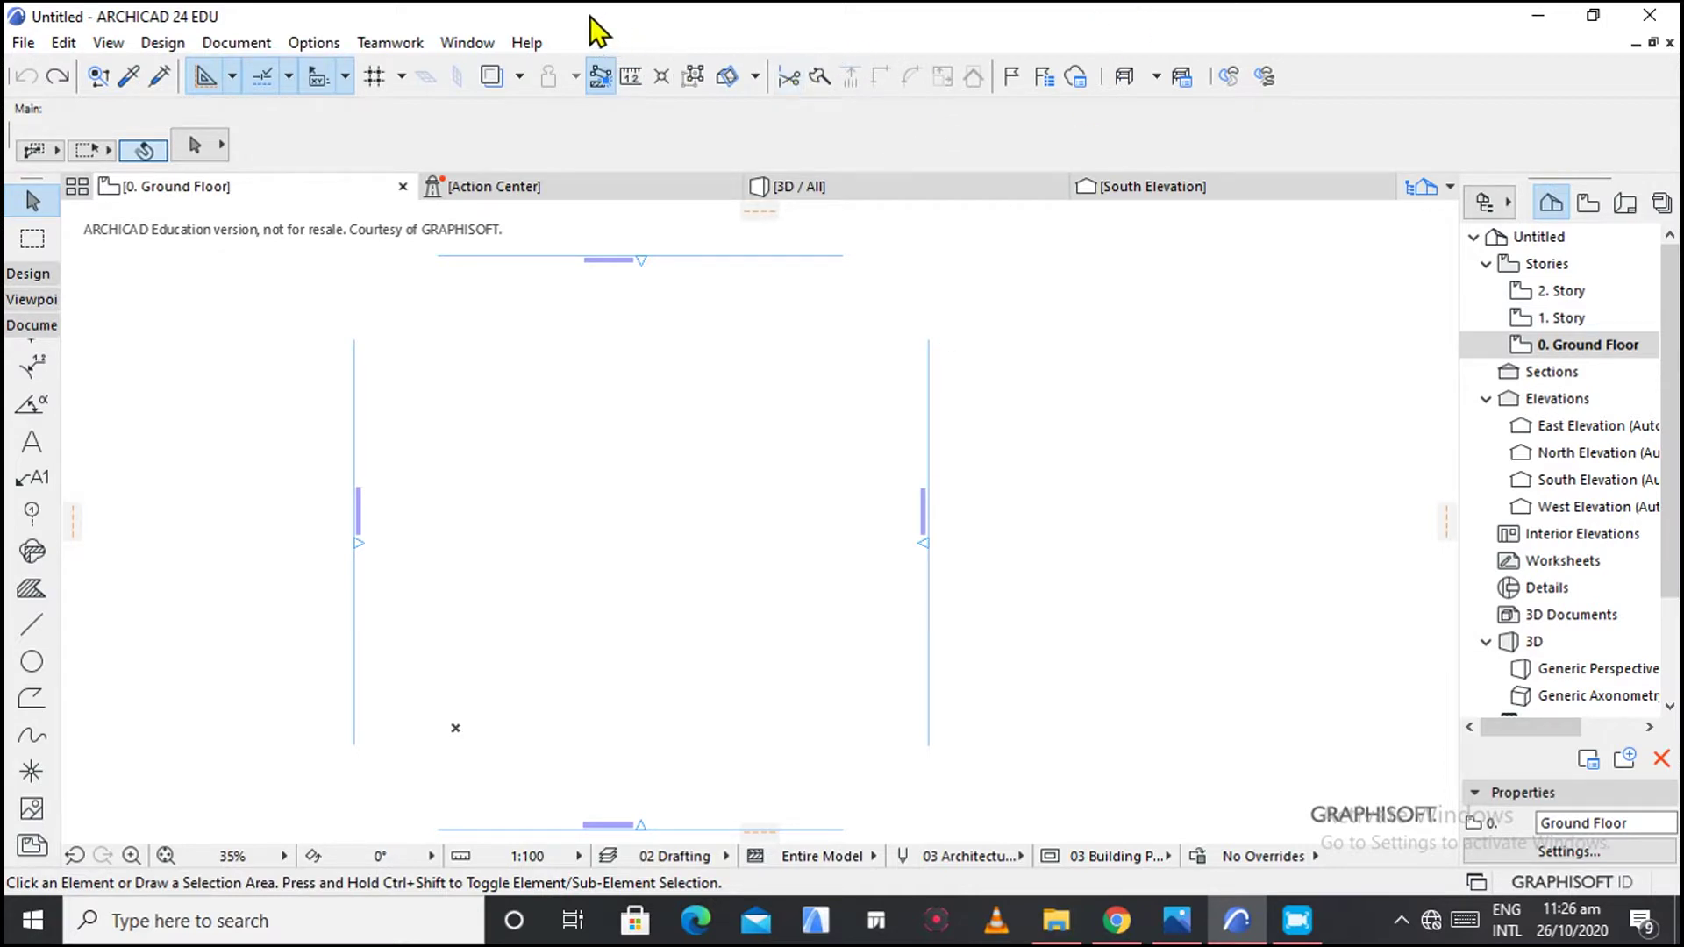
Activate the Fill tool, widen the toolbox to two columns and expand its Design group.
left_click(240, 41)
mouse_move(443, 77)
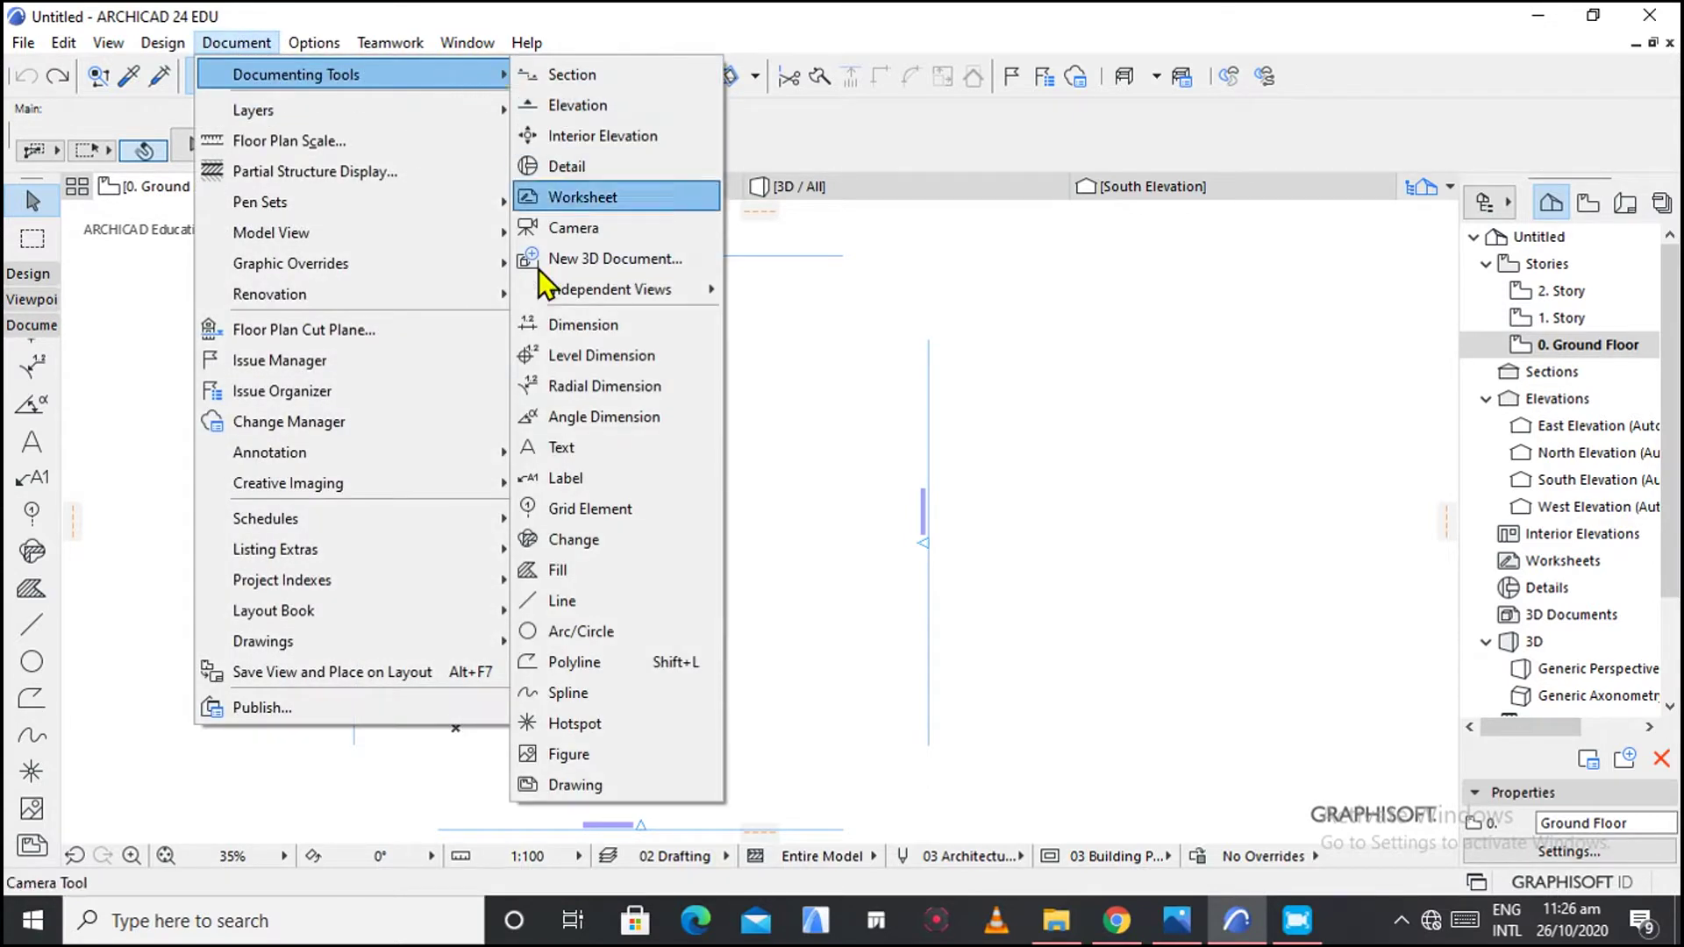
left_click(552, 572)
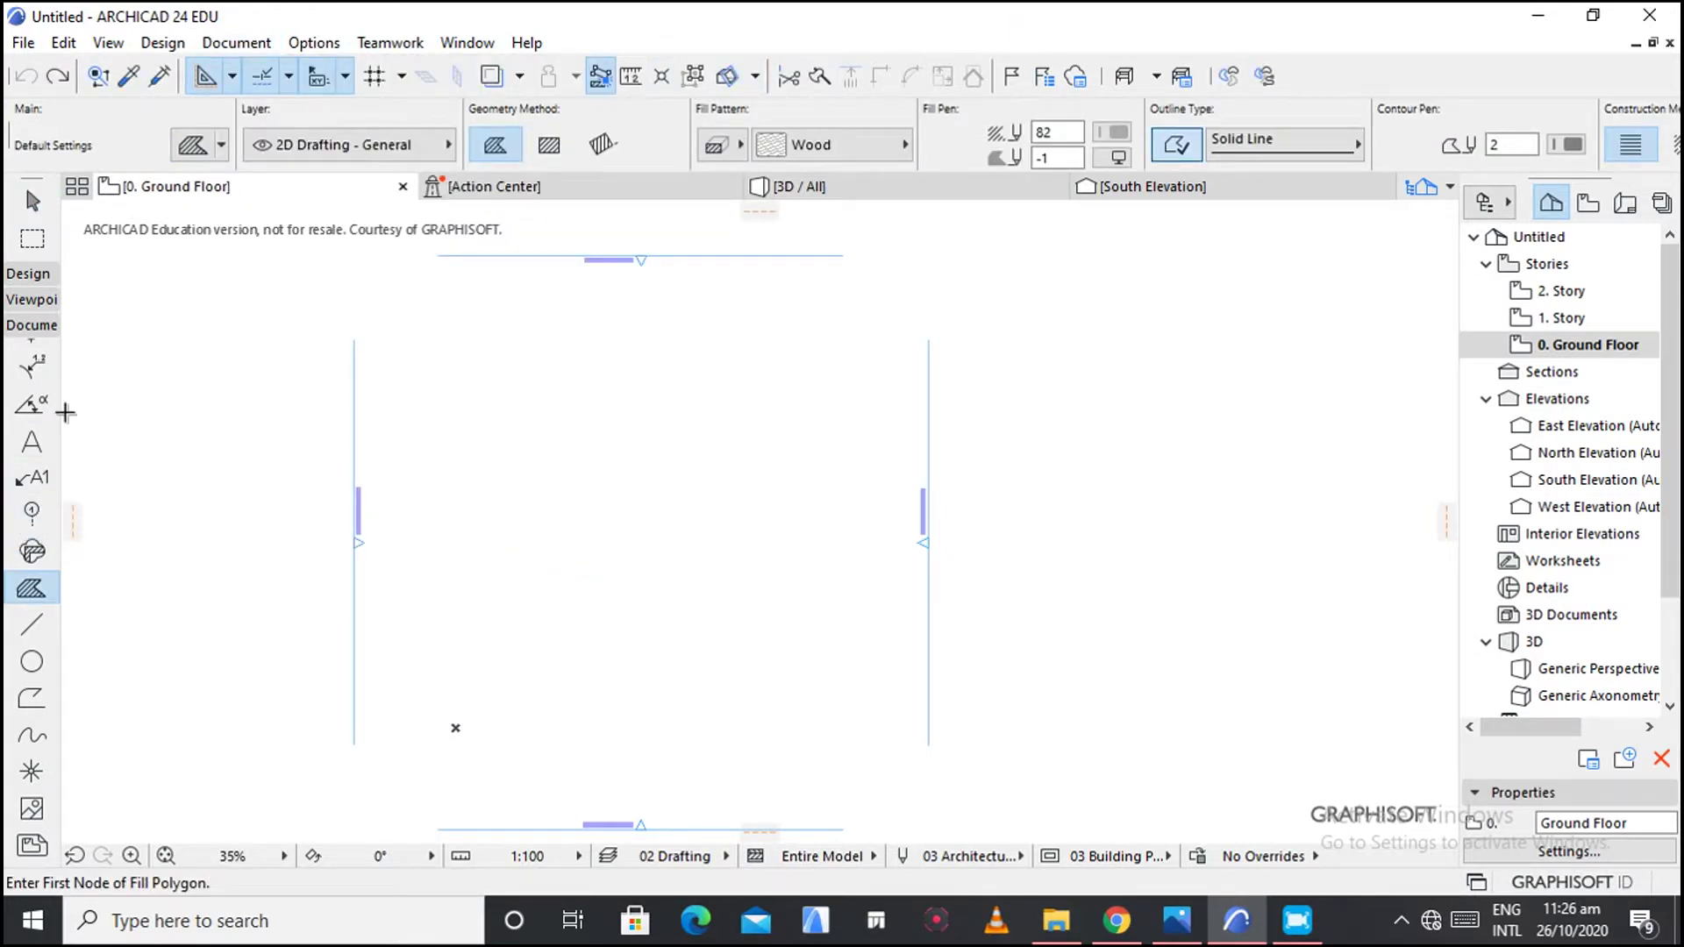
left_click_drag(61, 432, 102, 432)
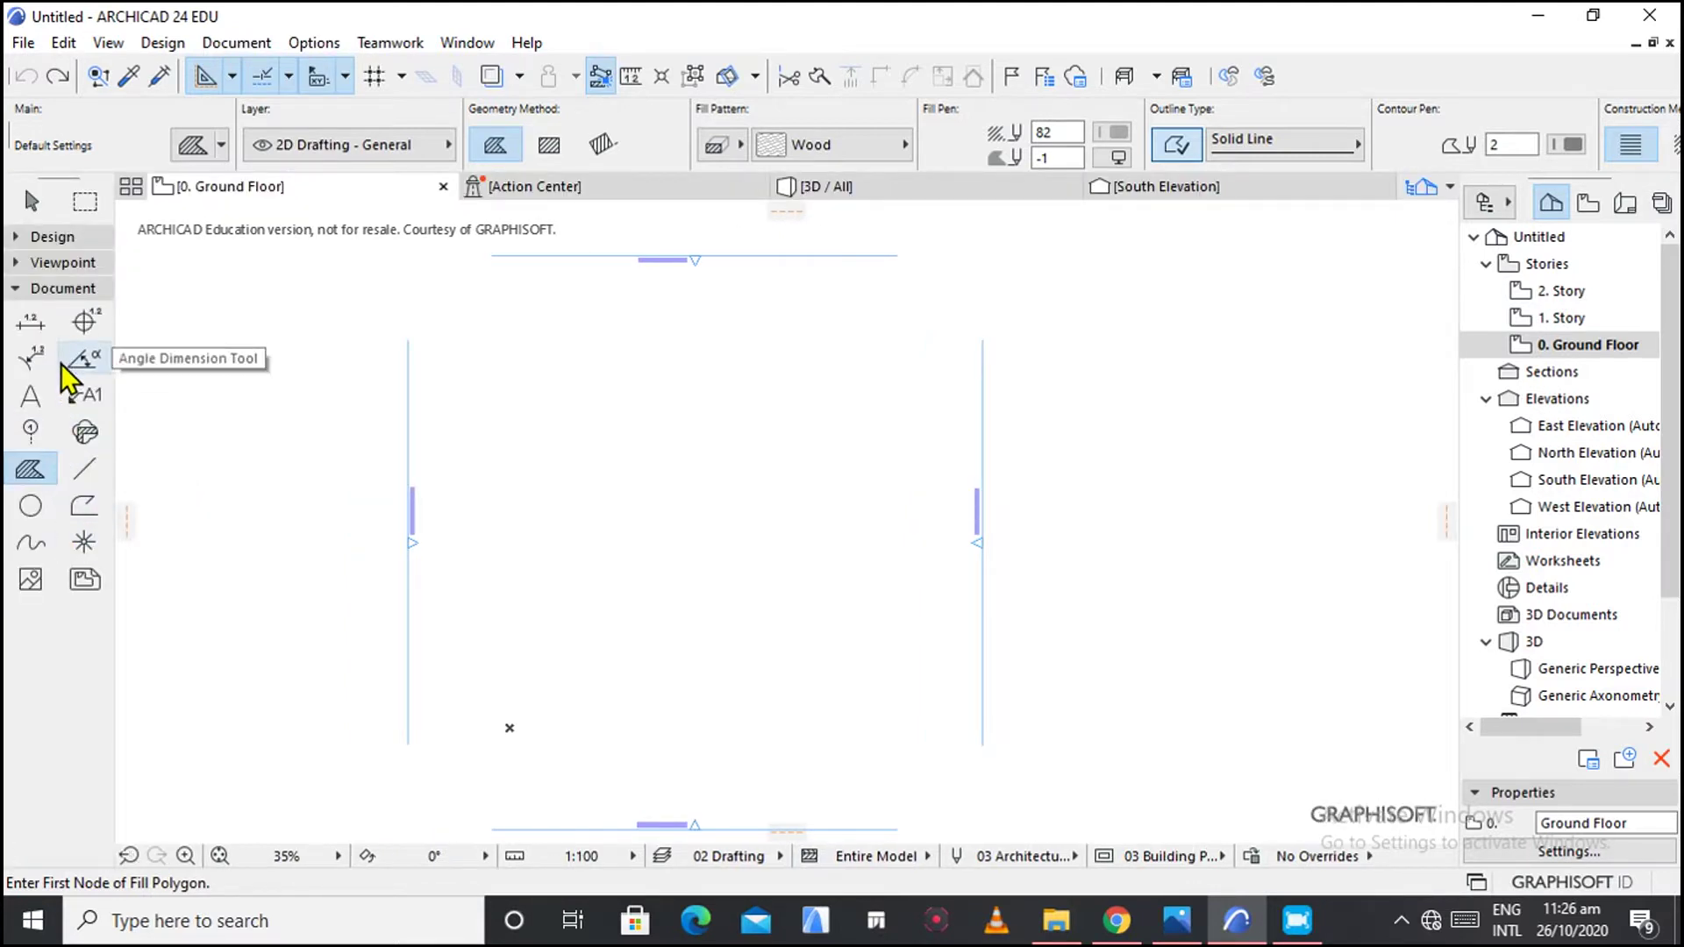
left_click(88, 241)
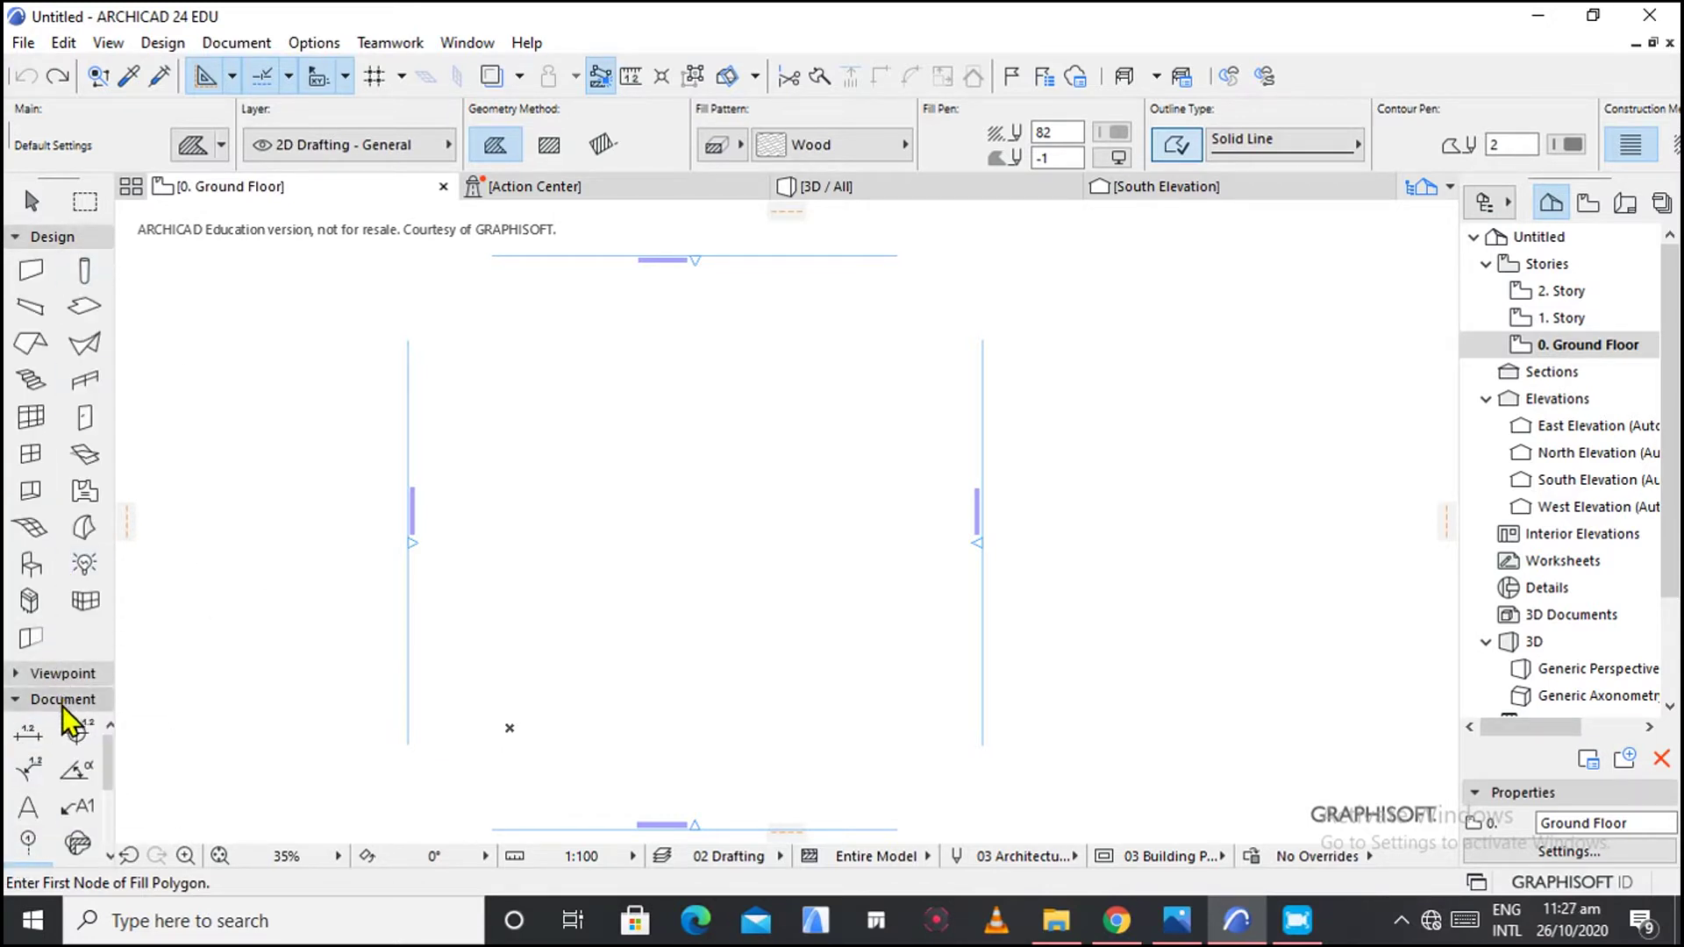
scroll(88, 842, "down", 3)
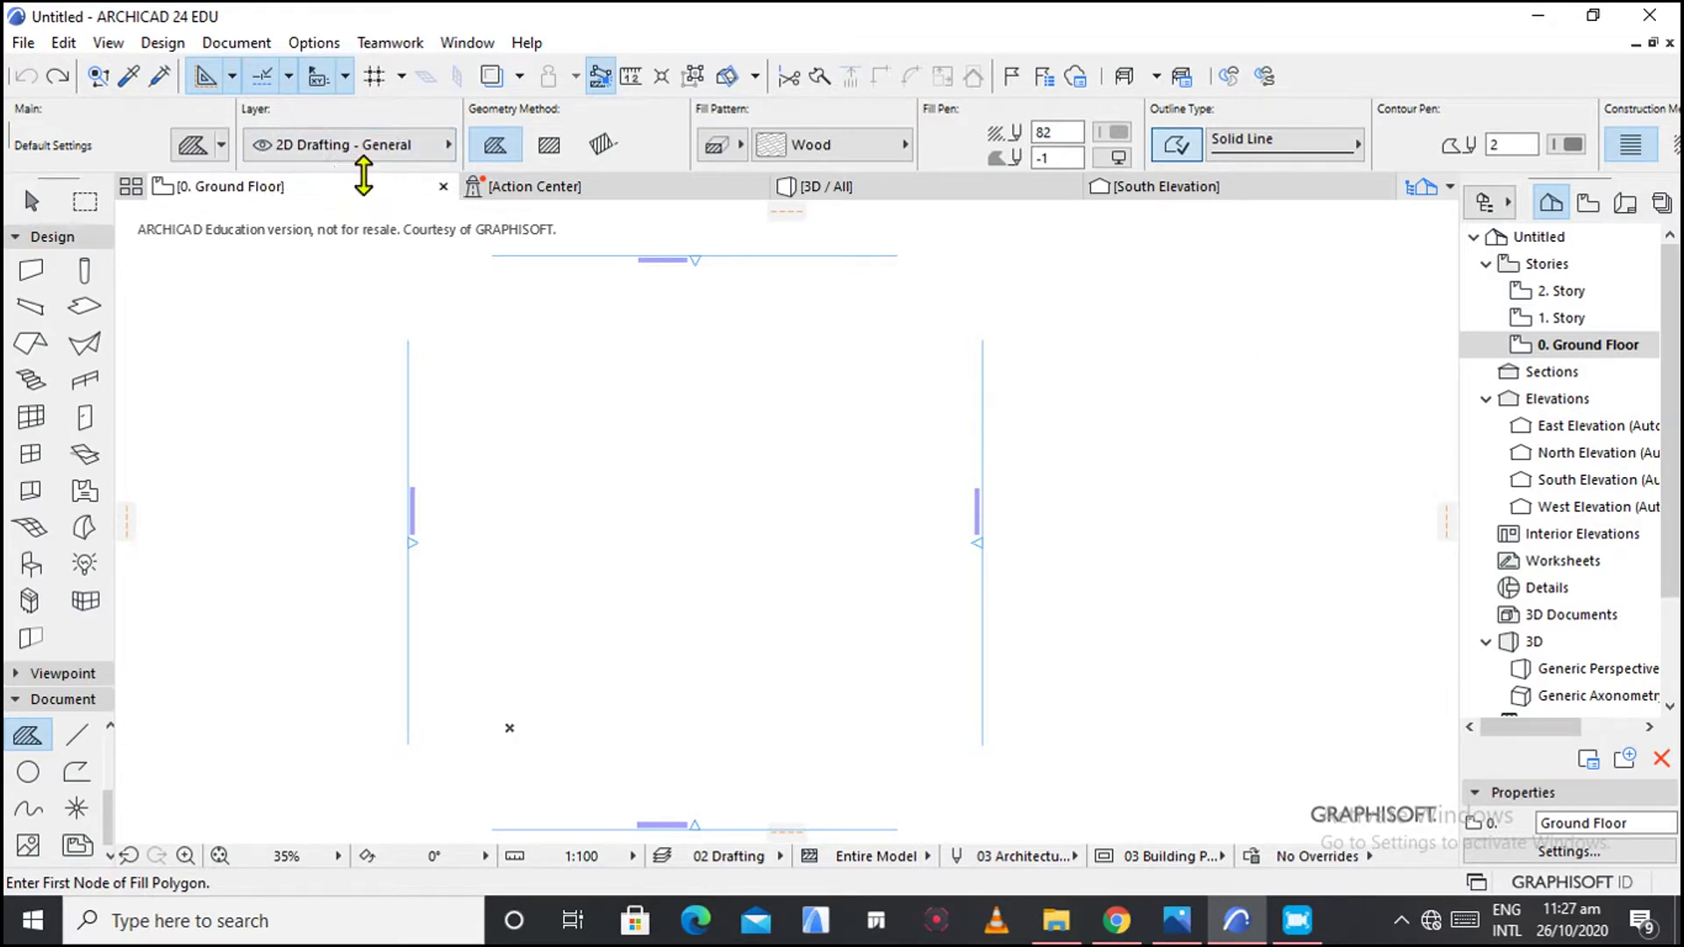
Set the fill defaults to the Drafting Fill category with the 25 % solid pattern.
left_click(193, 149)
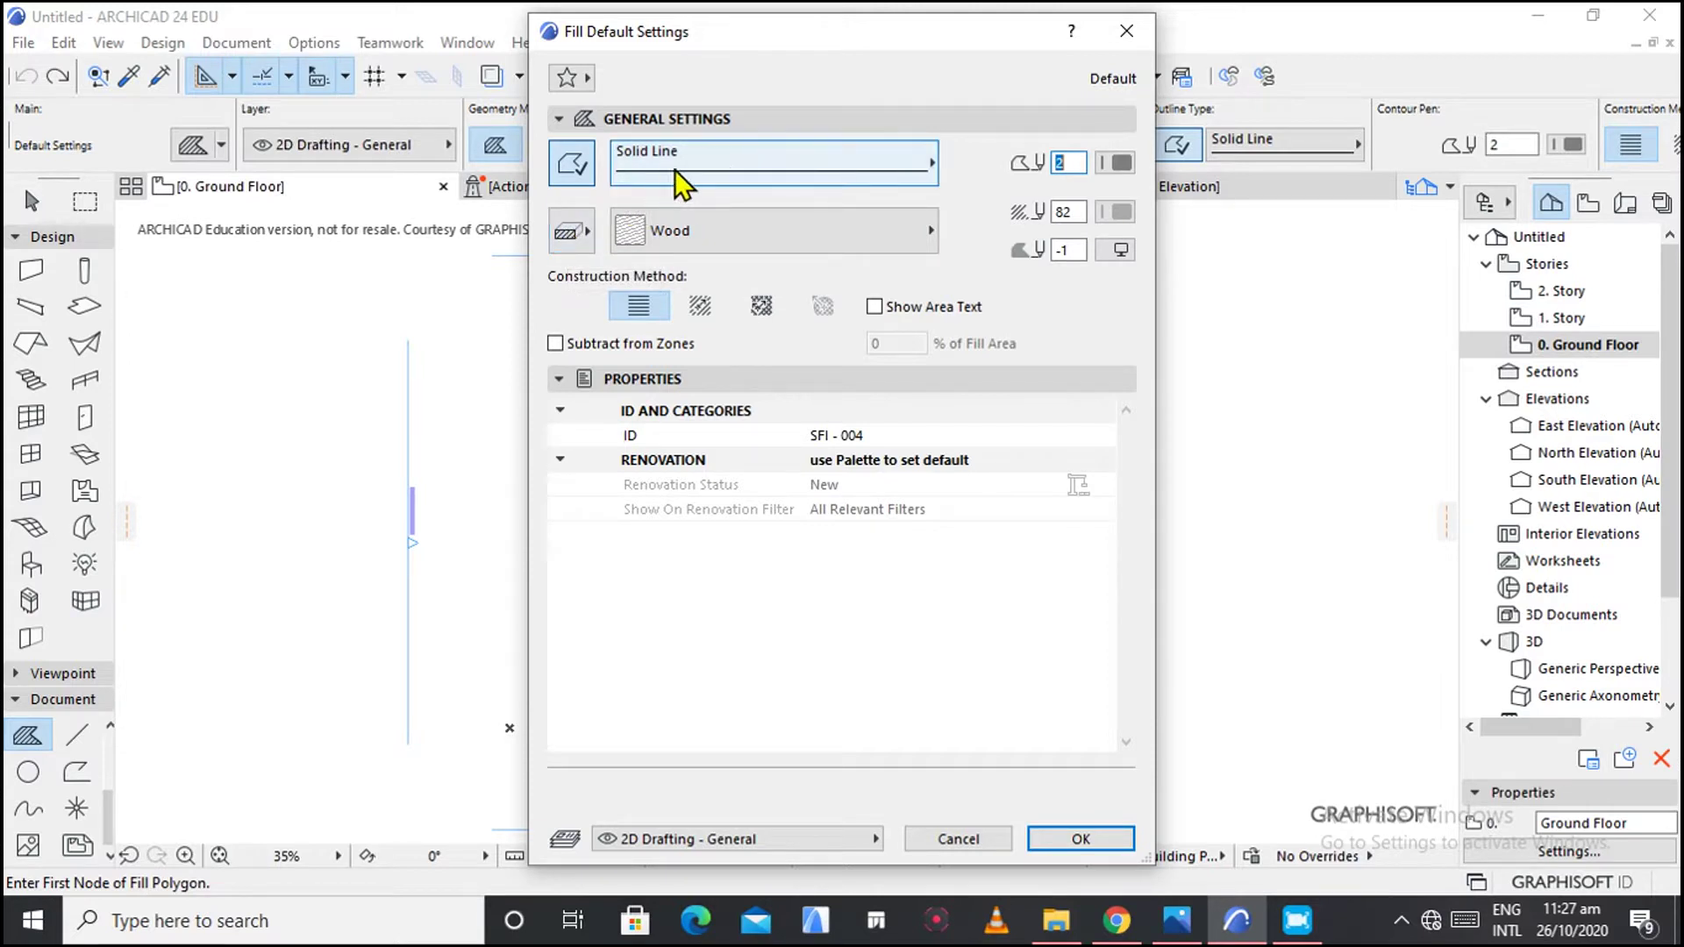
left_click(728, 167)
left_click(728, 166)
left_click(570, 233)
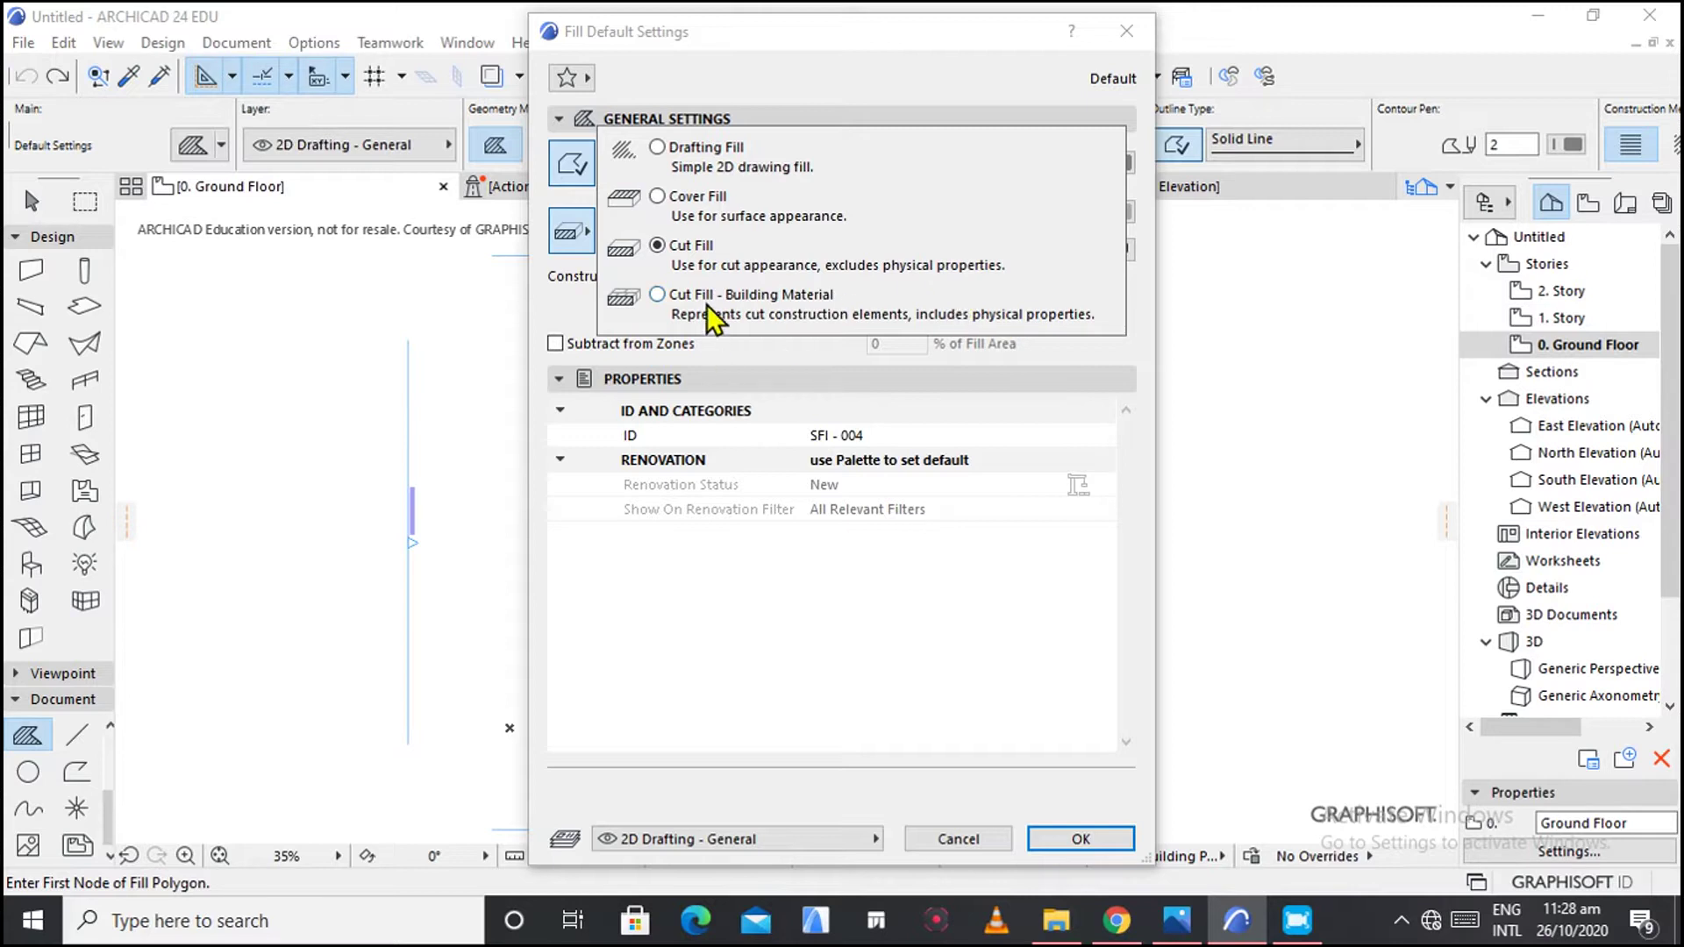
left_click(658, 146)
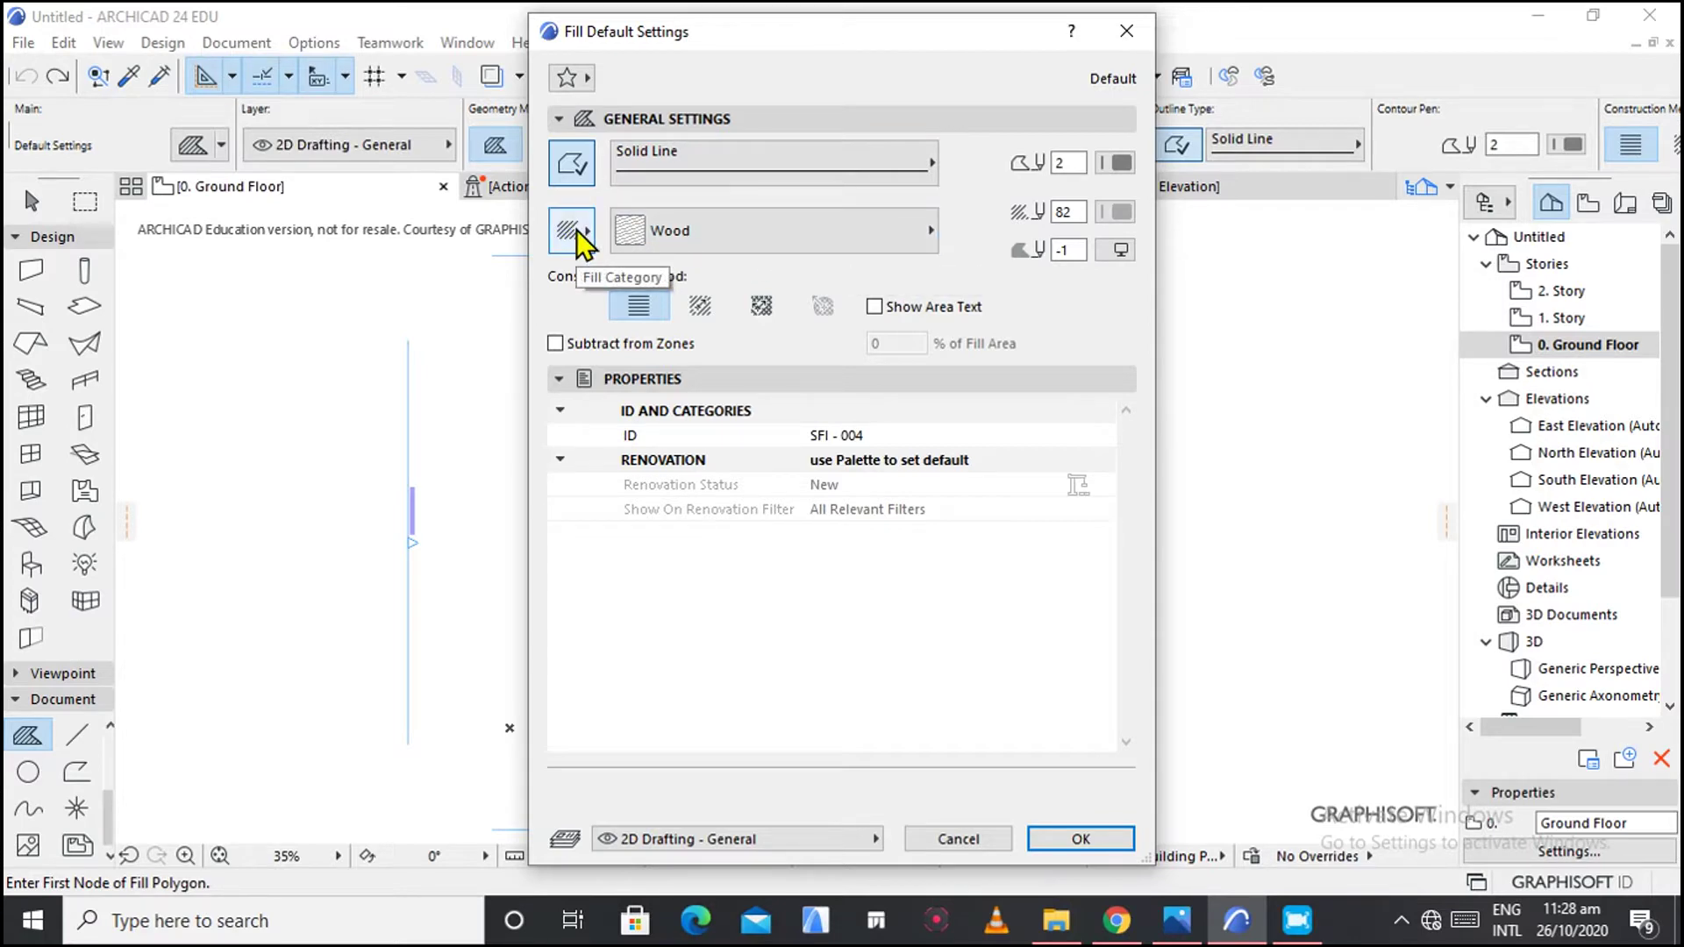
left_click(740, 232)
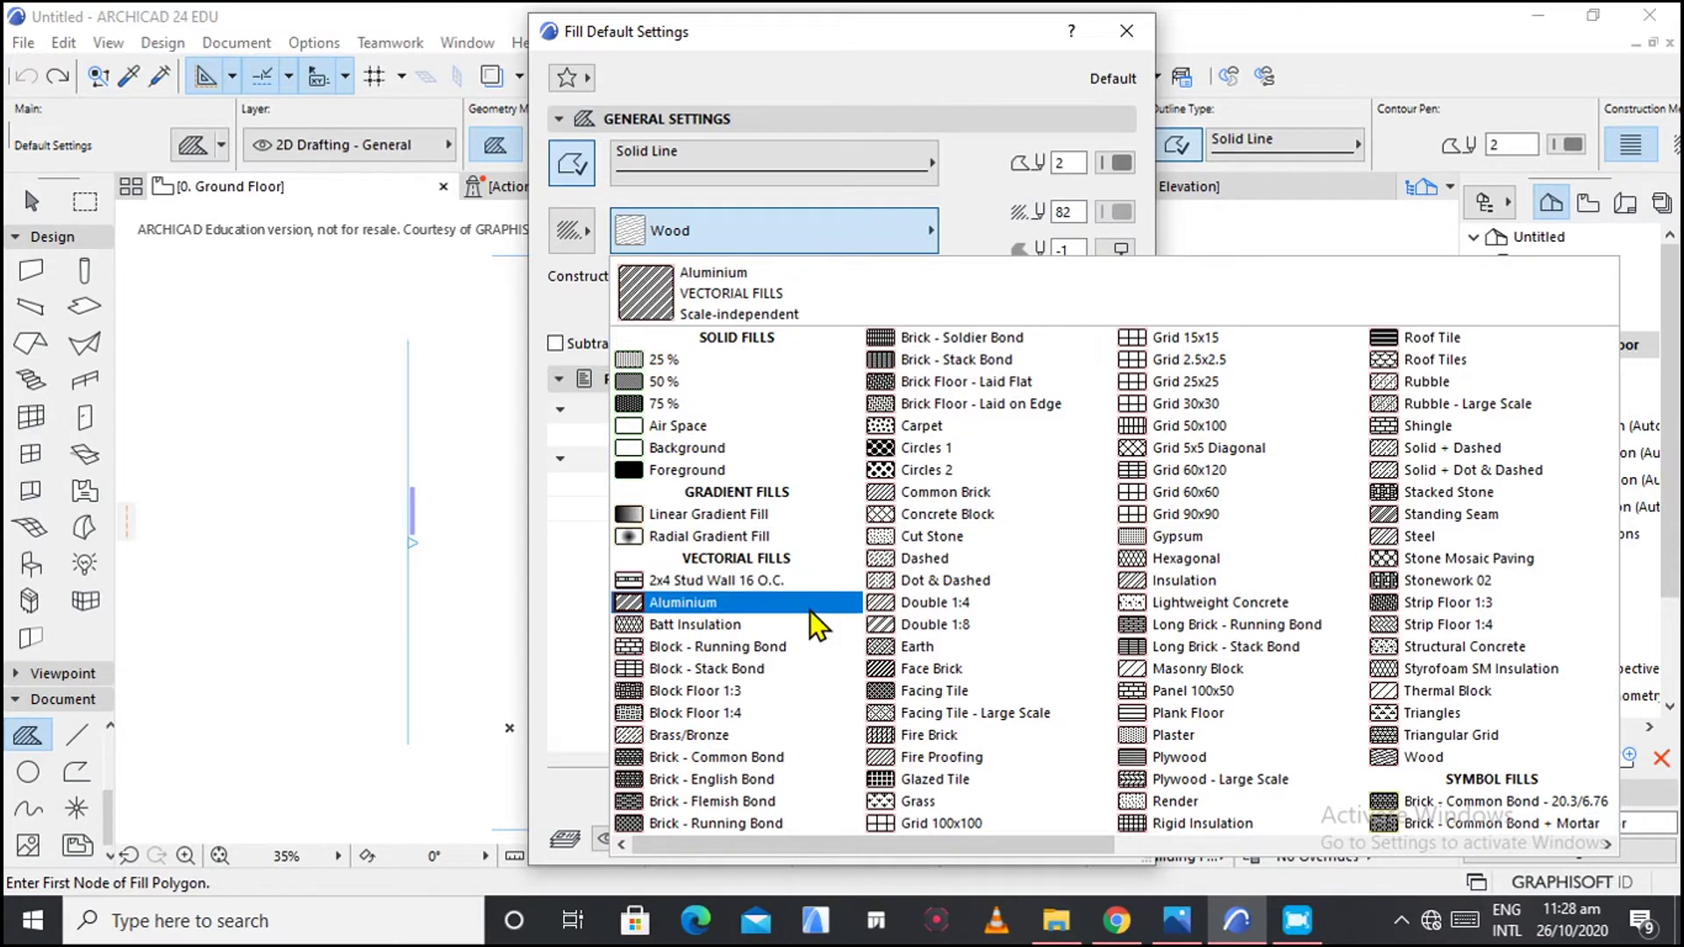
scroll(1429, 756, "right", 3)
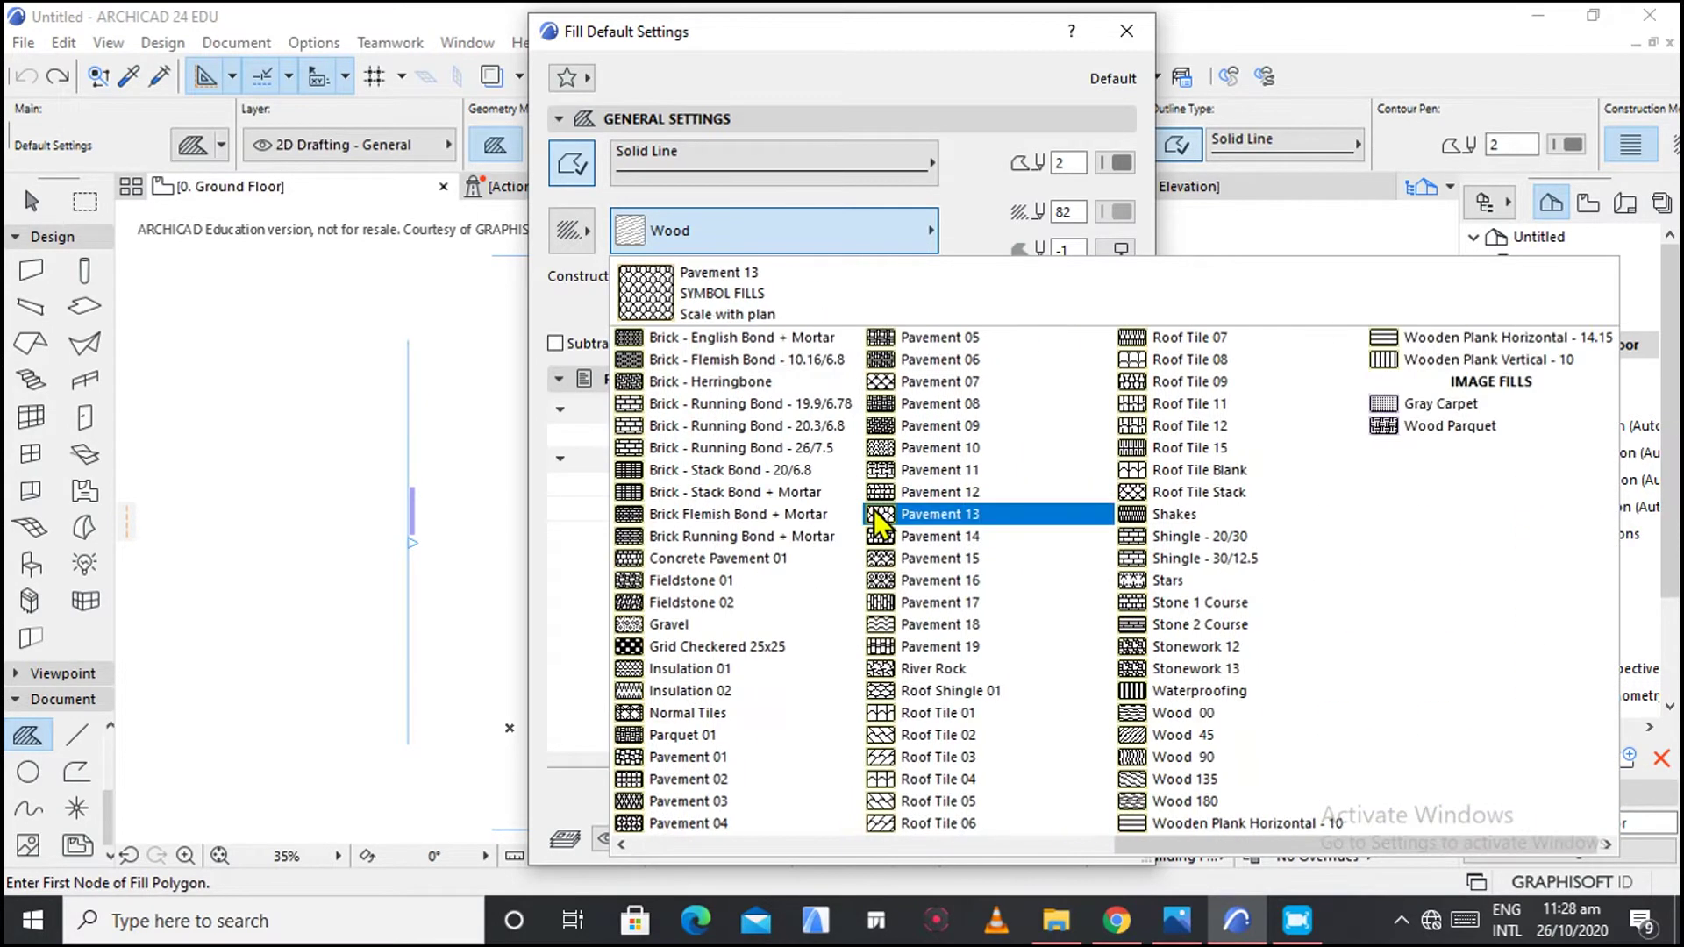
scroll(838, 549, "left", 3)
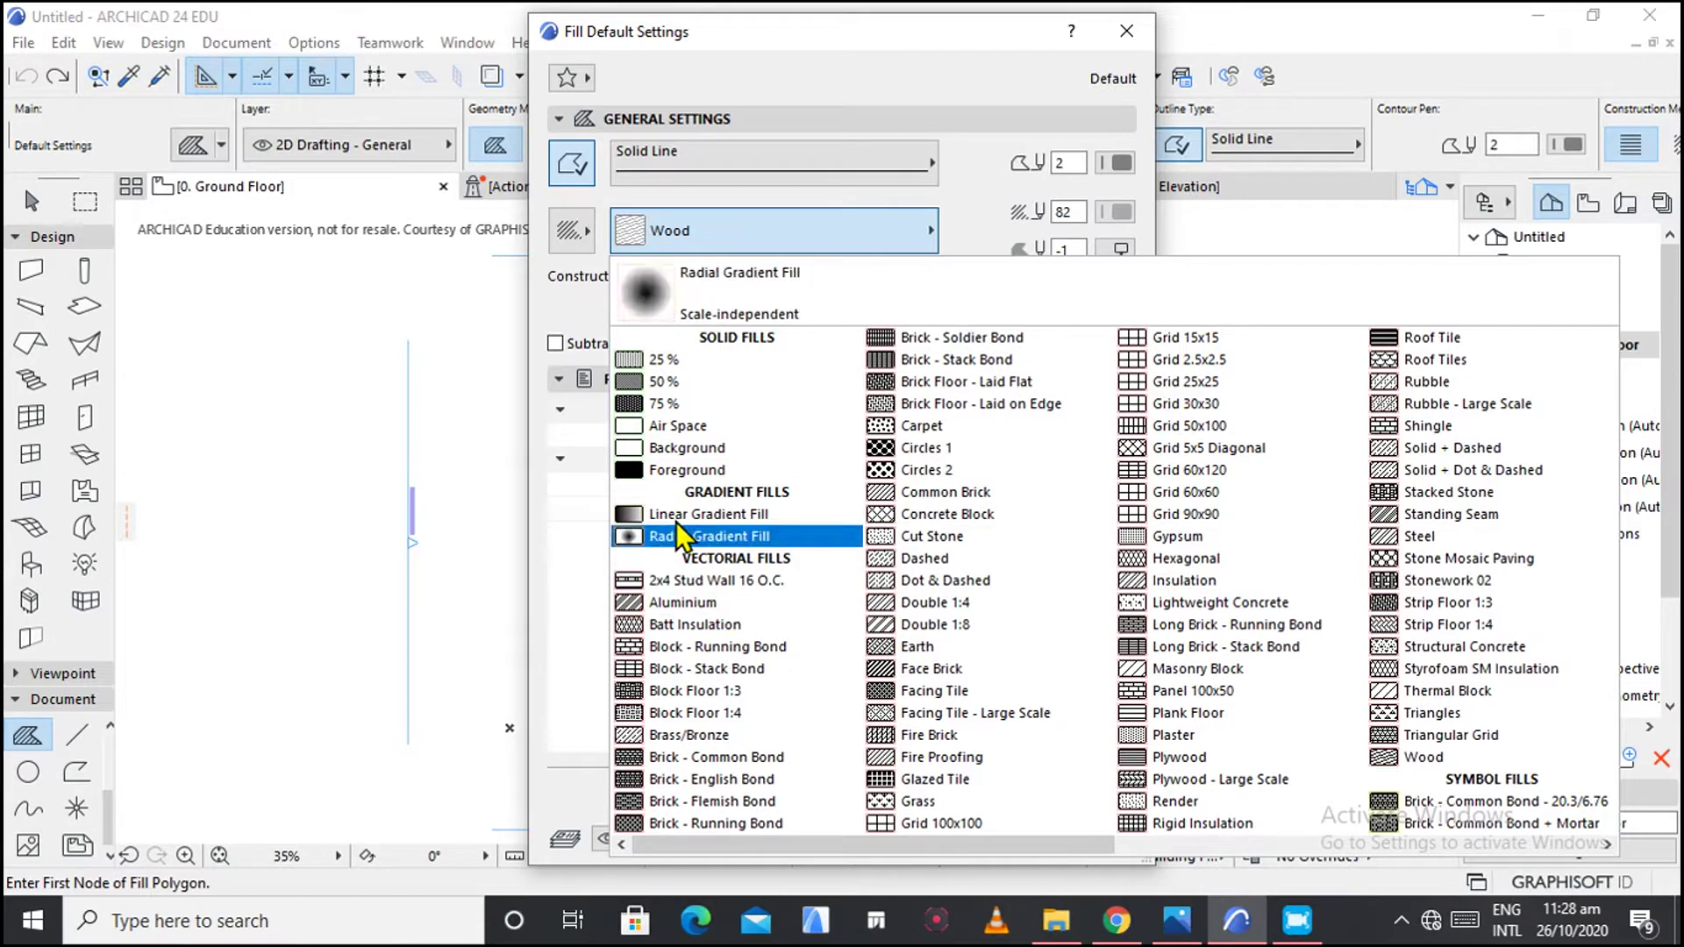
left_click(653, 363)
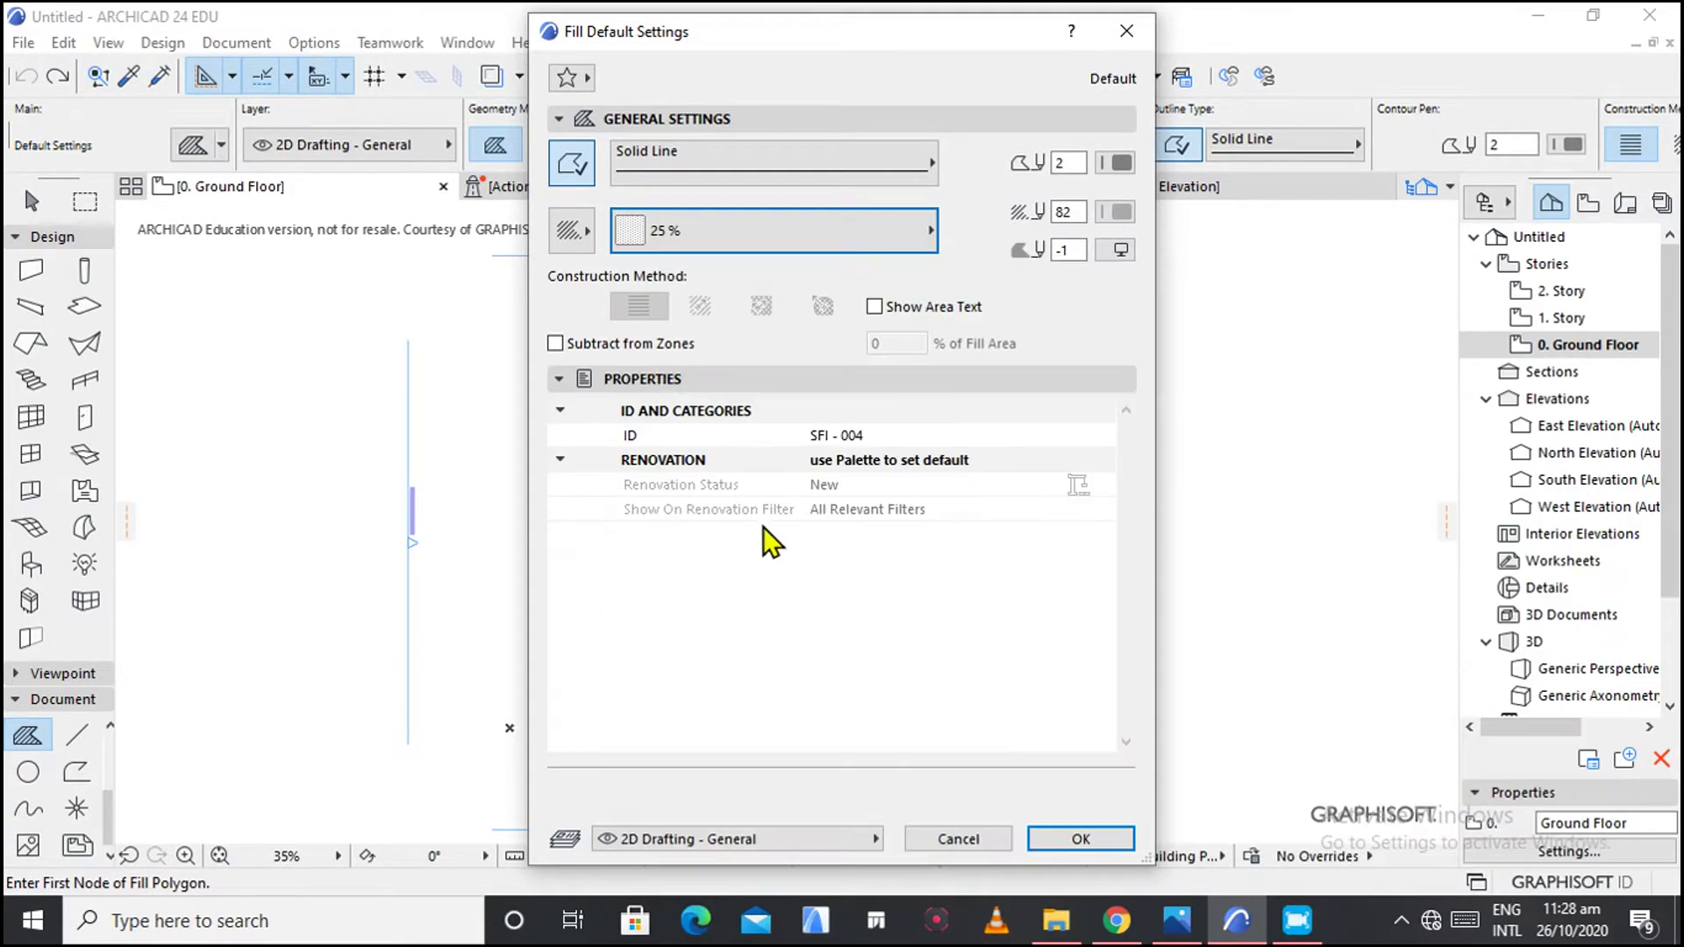
left_click(1080, 840)
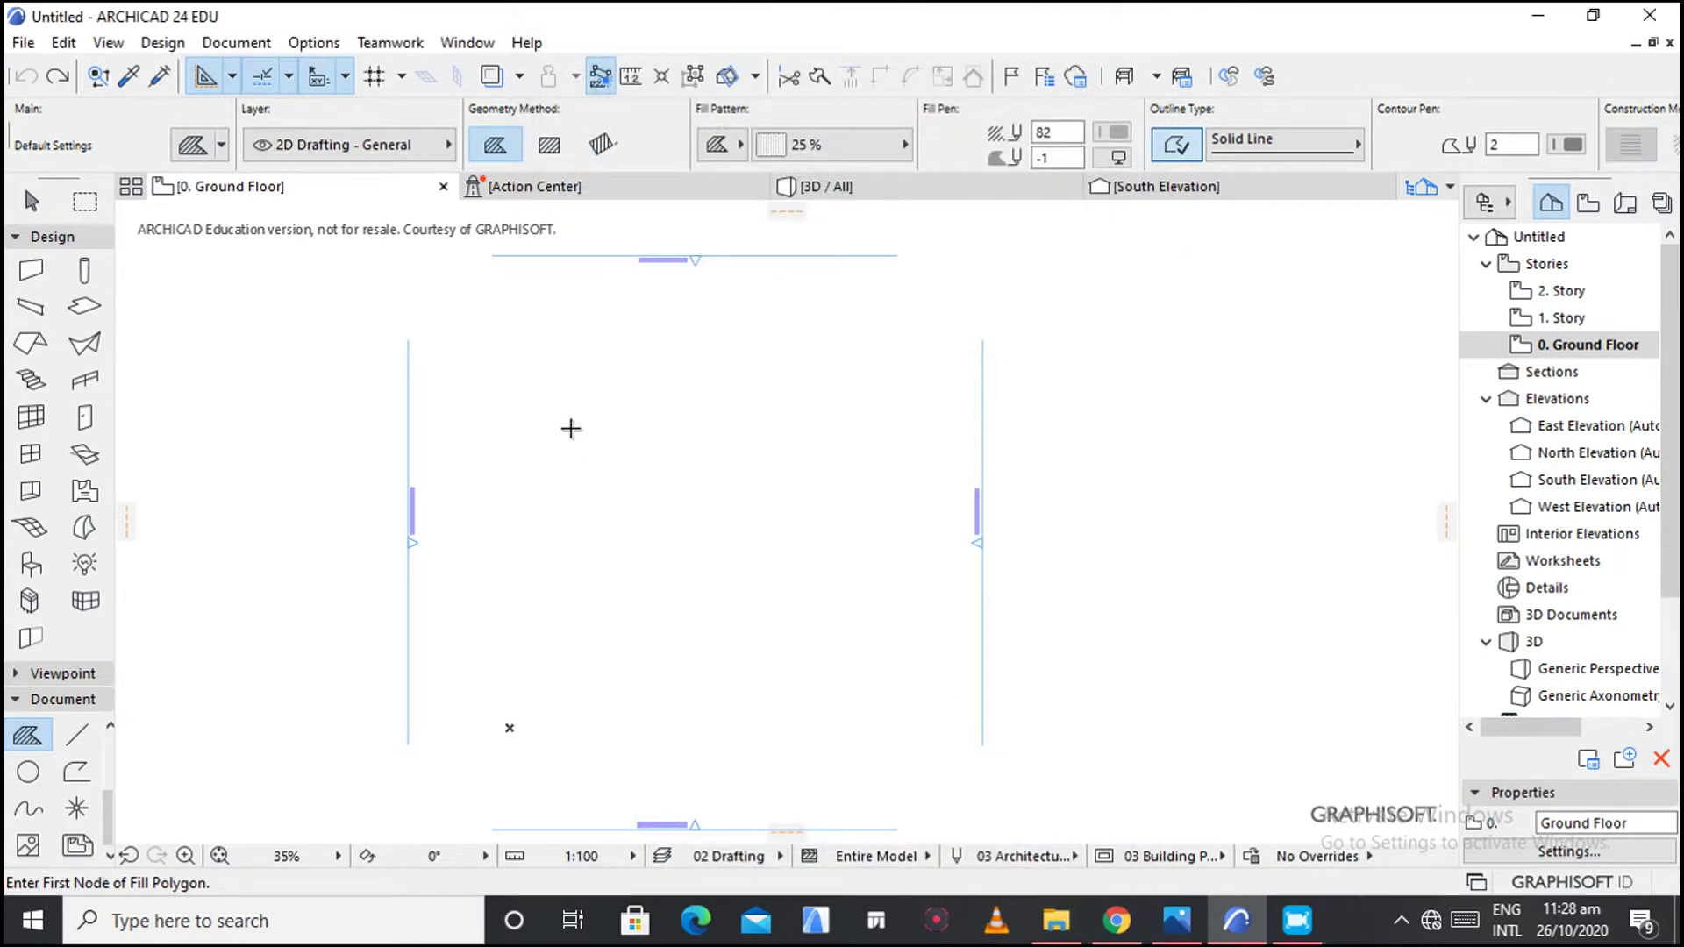
Draw a closed, irregular seven-sided polygonal fill between the elevation markers on the ground floor plan.
left_click(544, 395)
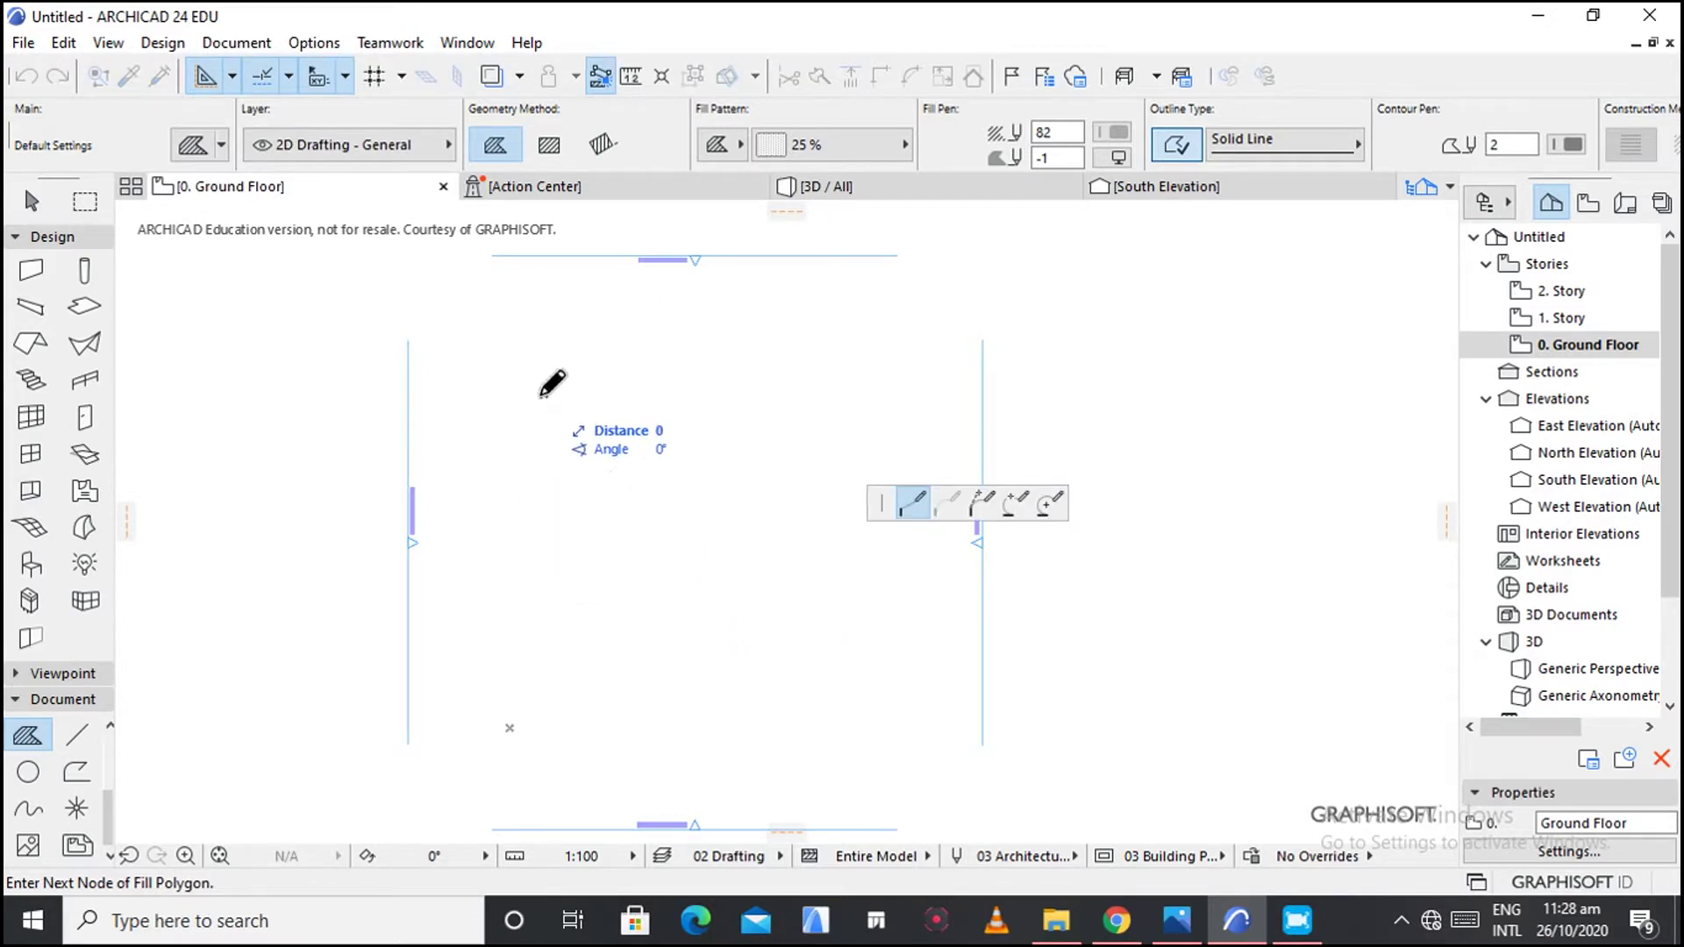
left_click(543, 395)
left_click(529, 341)
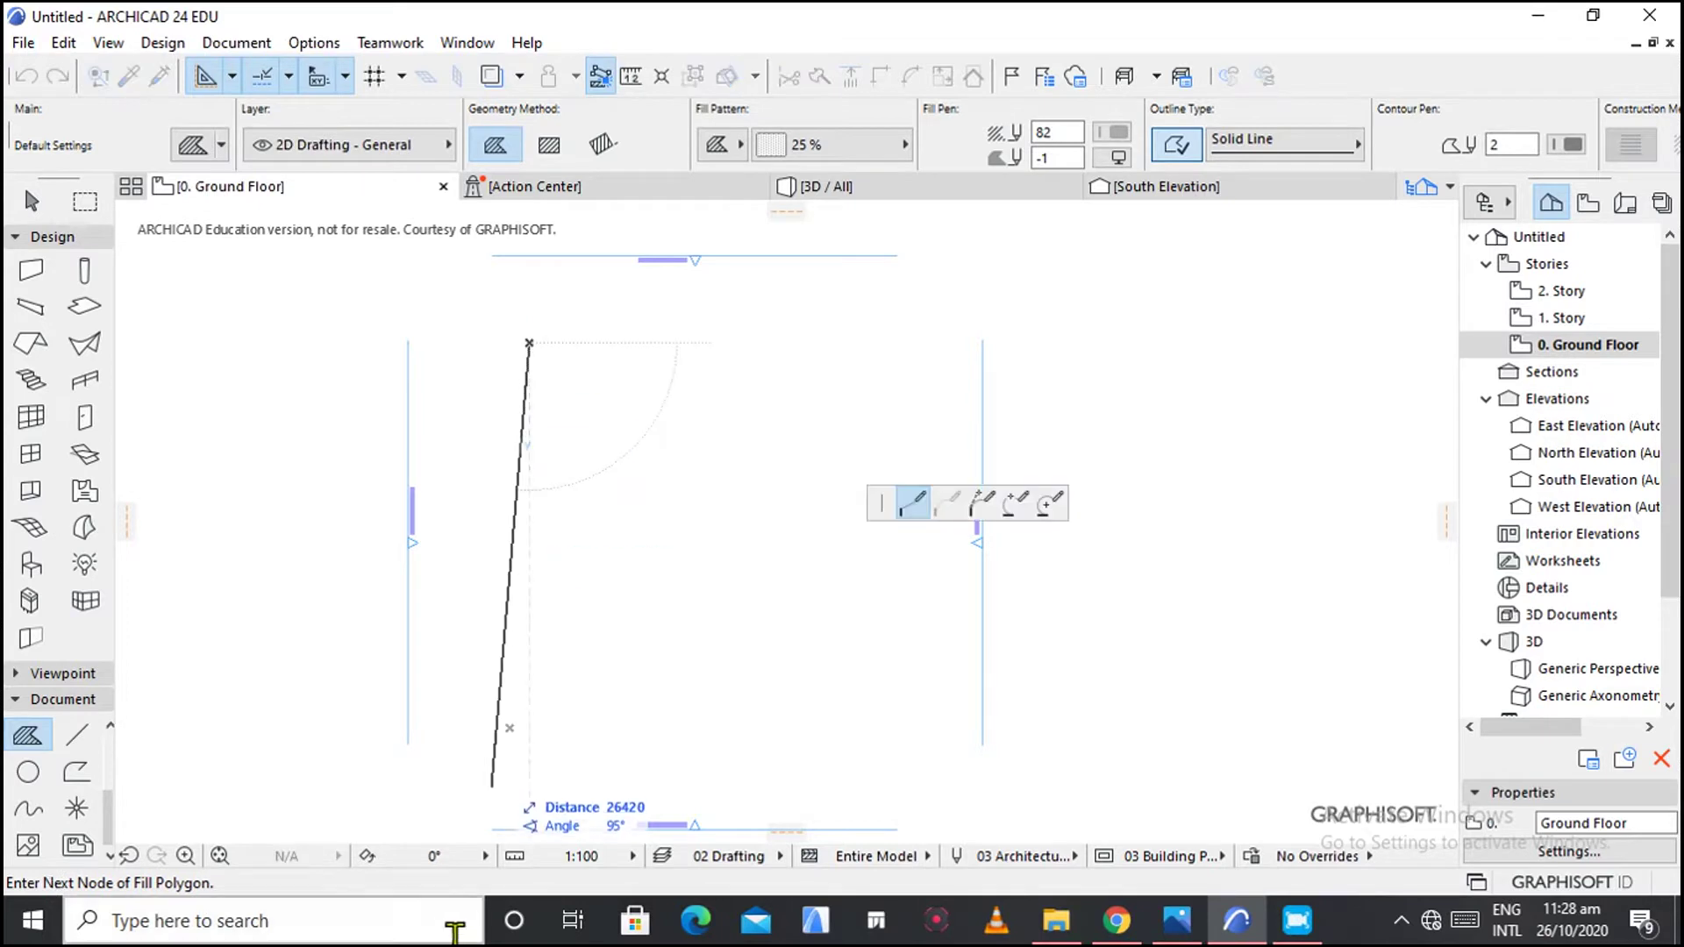
left_click(528, 752)
left_click(634, 581)
left_click(727, 704)
left_click(744, 480)
left_click(673, 432)
left_click(707, 359)
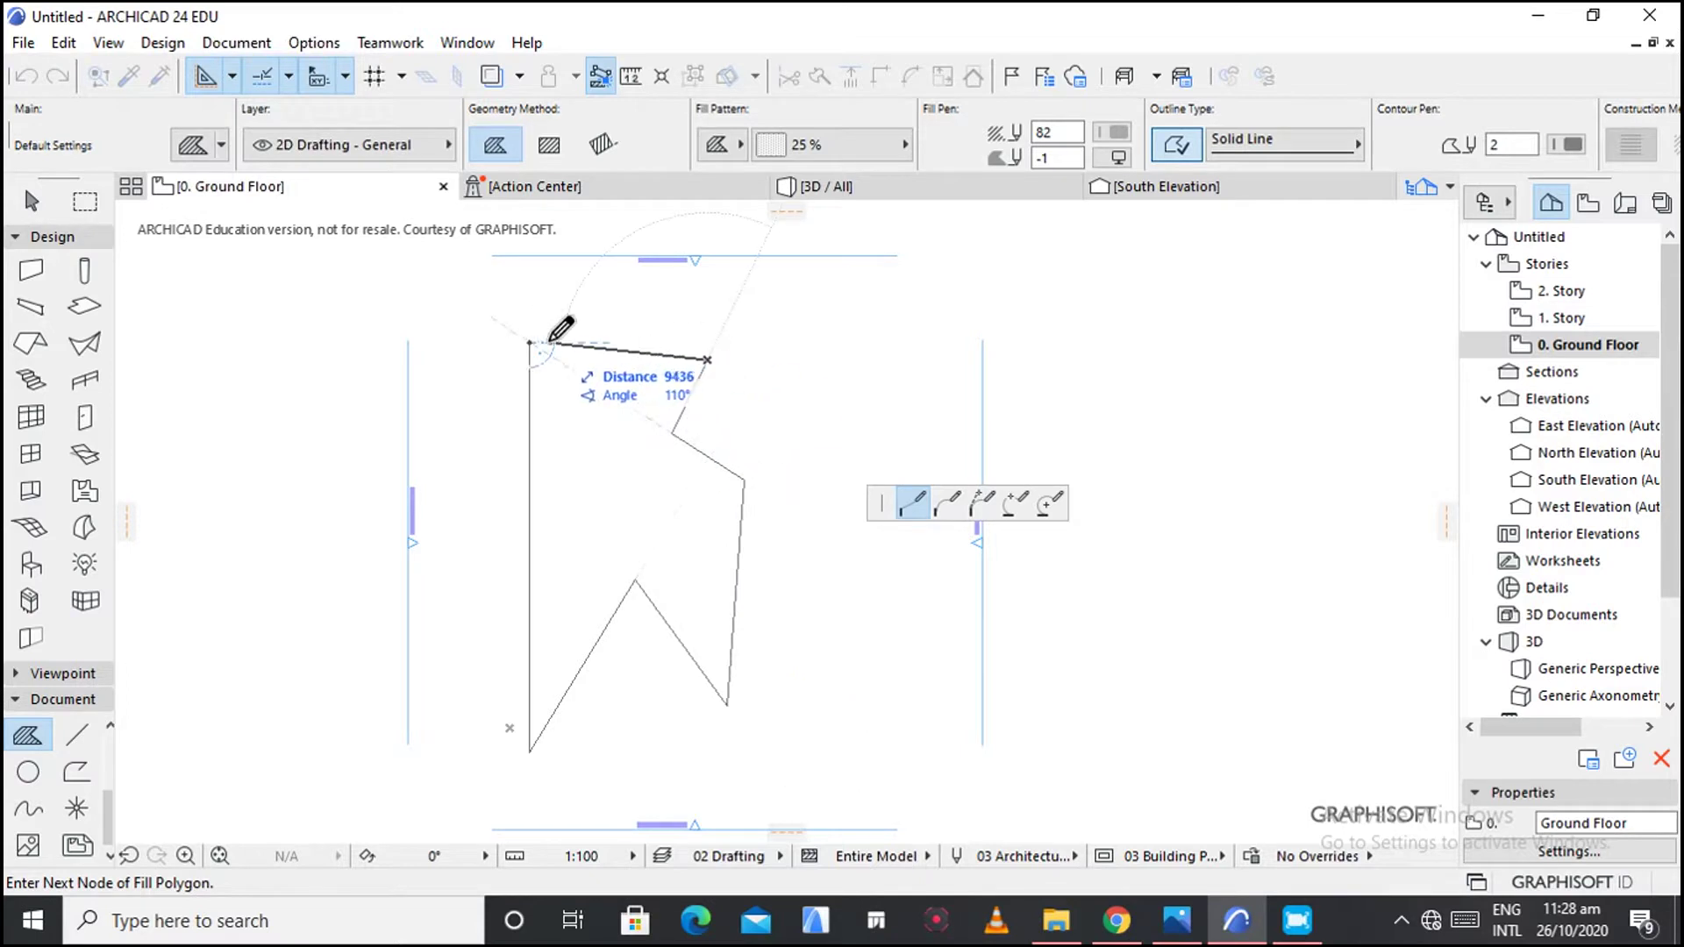
left_click(530, 342)
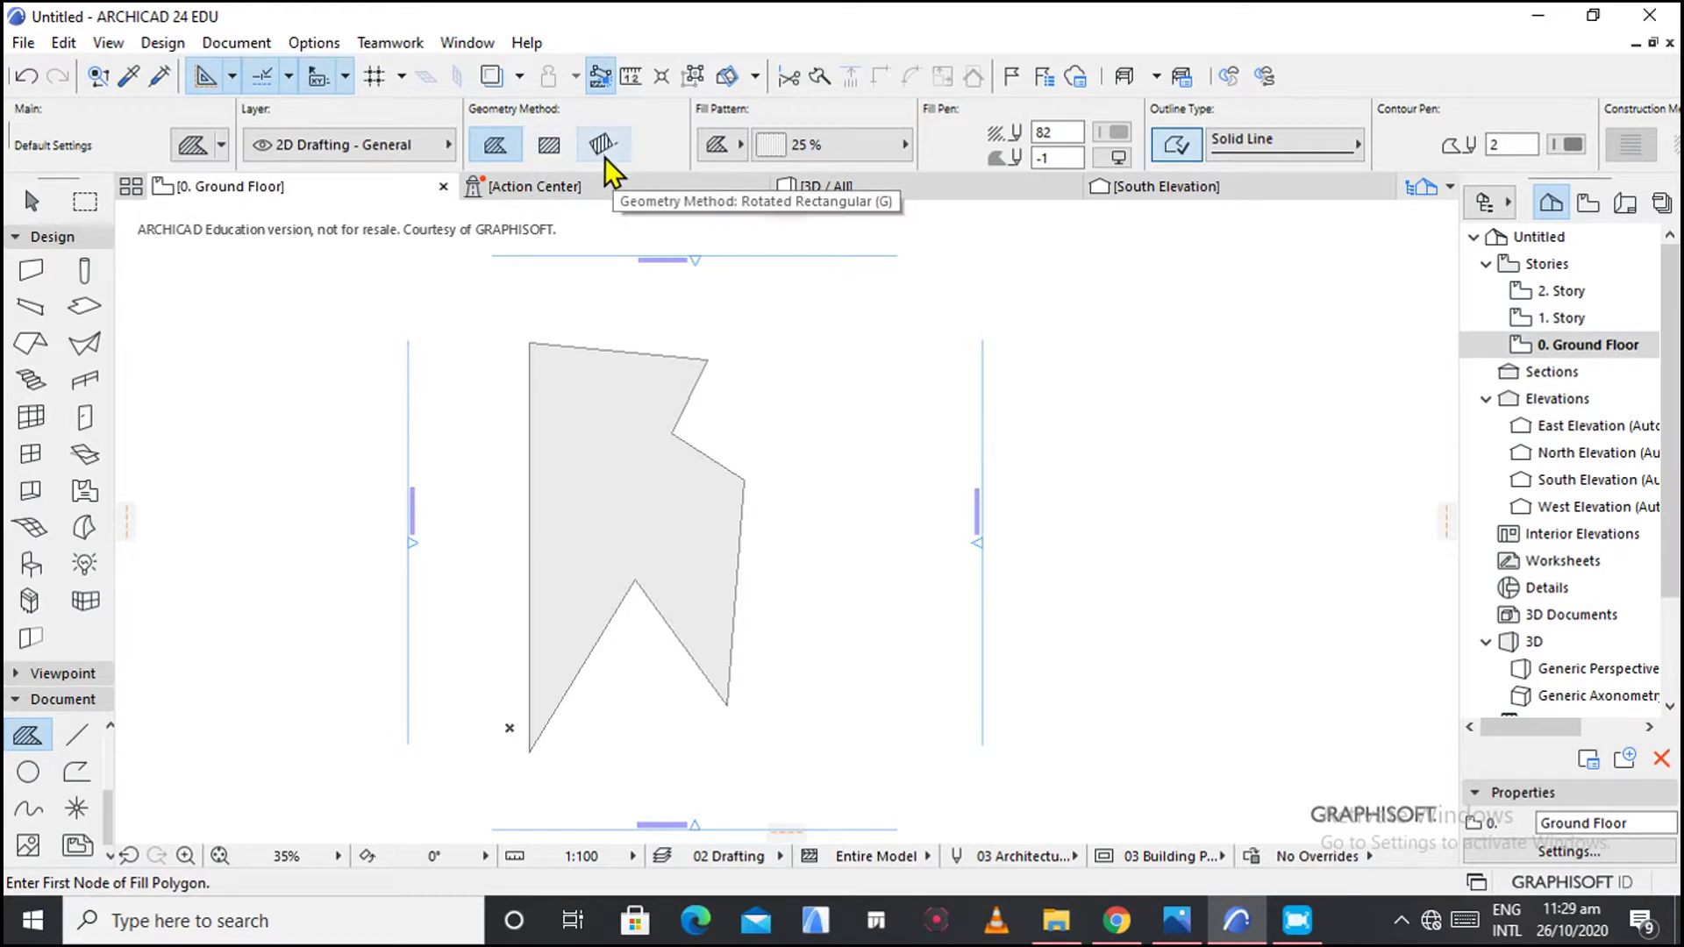
Undo the irregular polygonal fill.
scroll(515, 447, "up", 5)
scroll(523, 455, "down", 4)
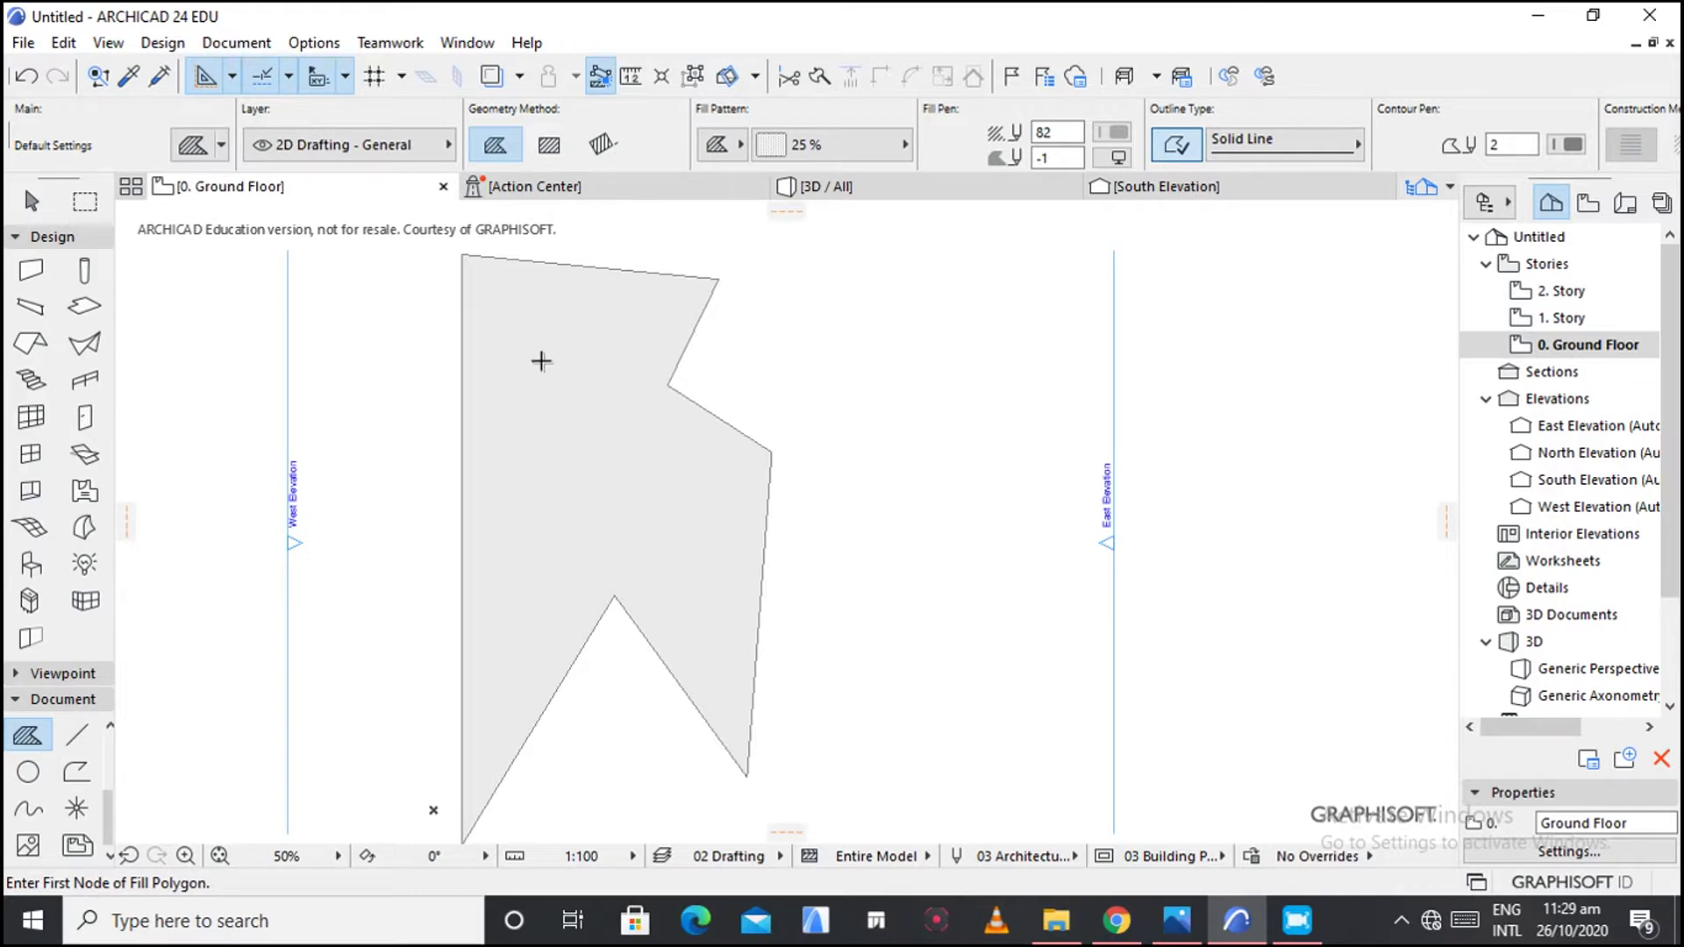
left_click(29, 76)
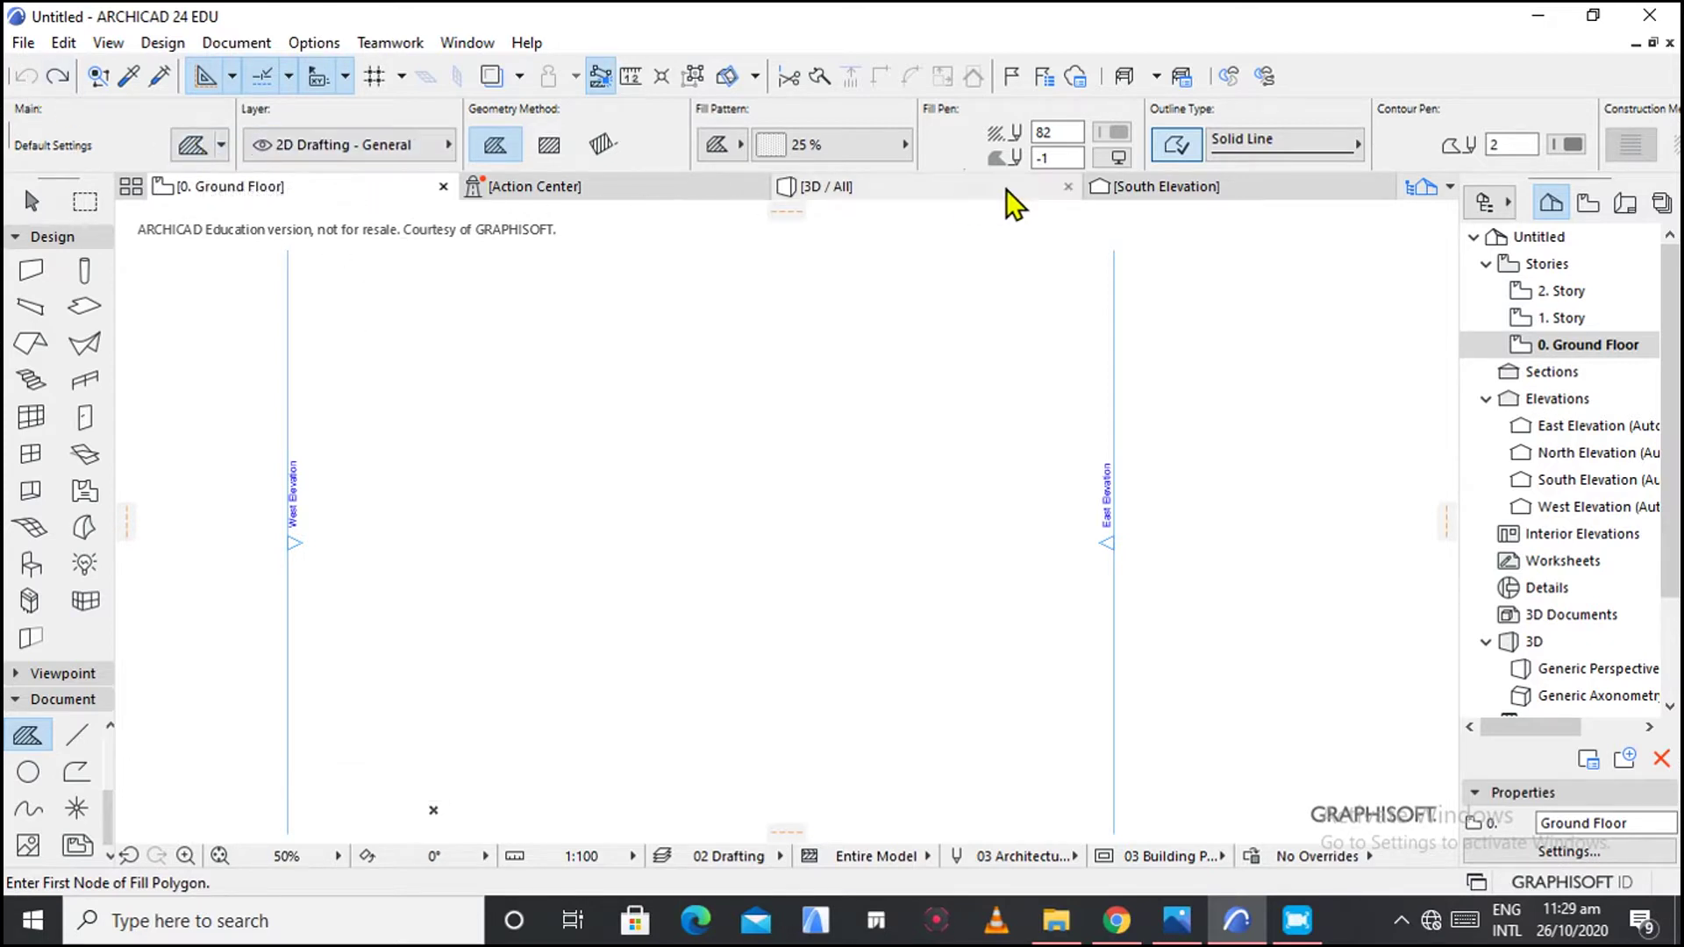
Set the fill foreground pen to orange pen 3 and draw a rectangular fill about 9340 by 7630 near the west elevation marker.
left_click(1113, 132)
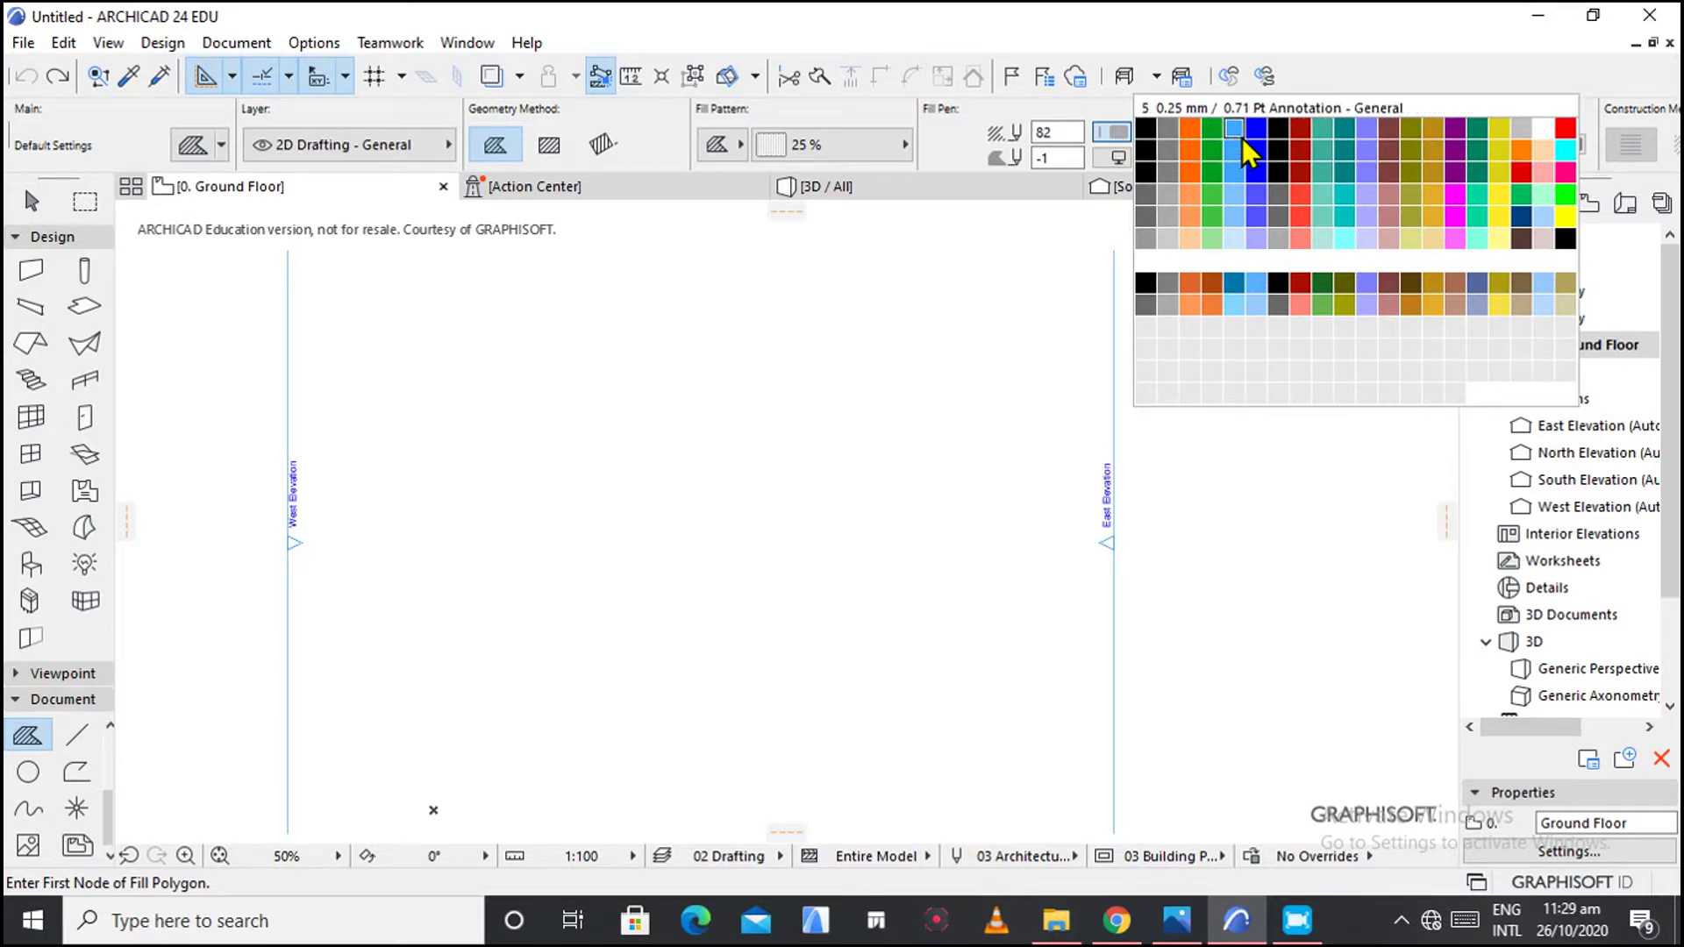
left_click(1192, 130)
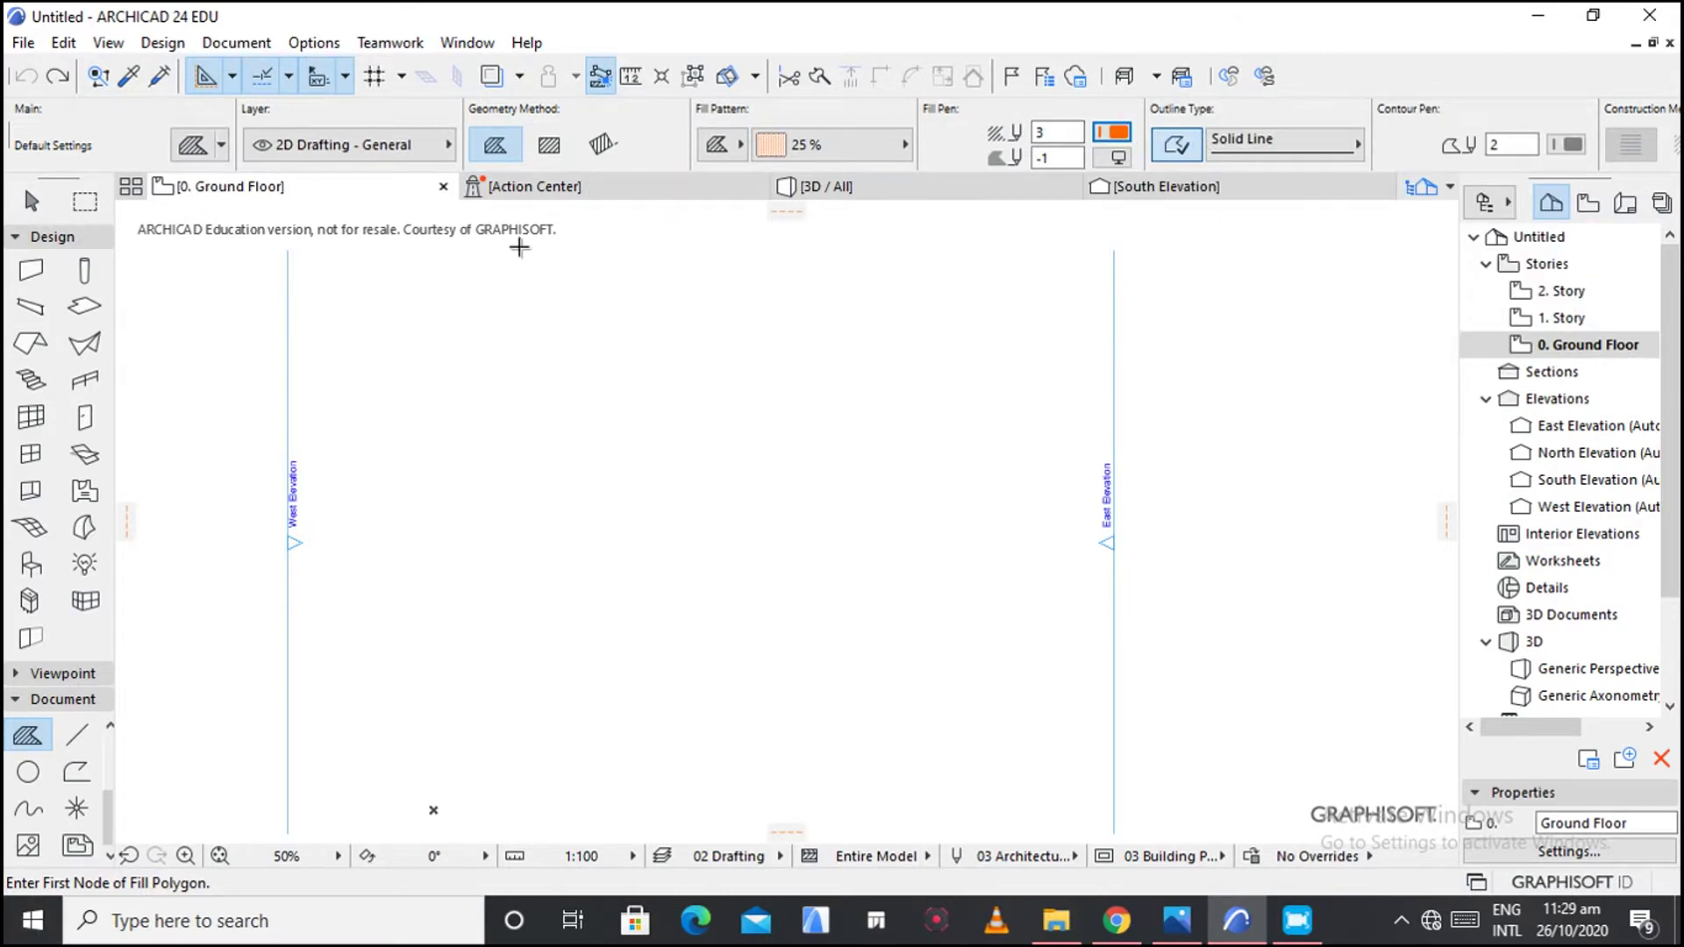
left_click(551, 147)
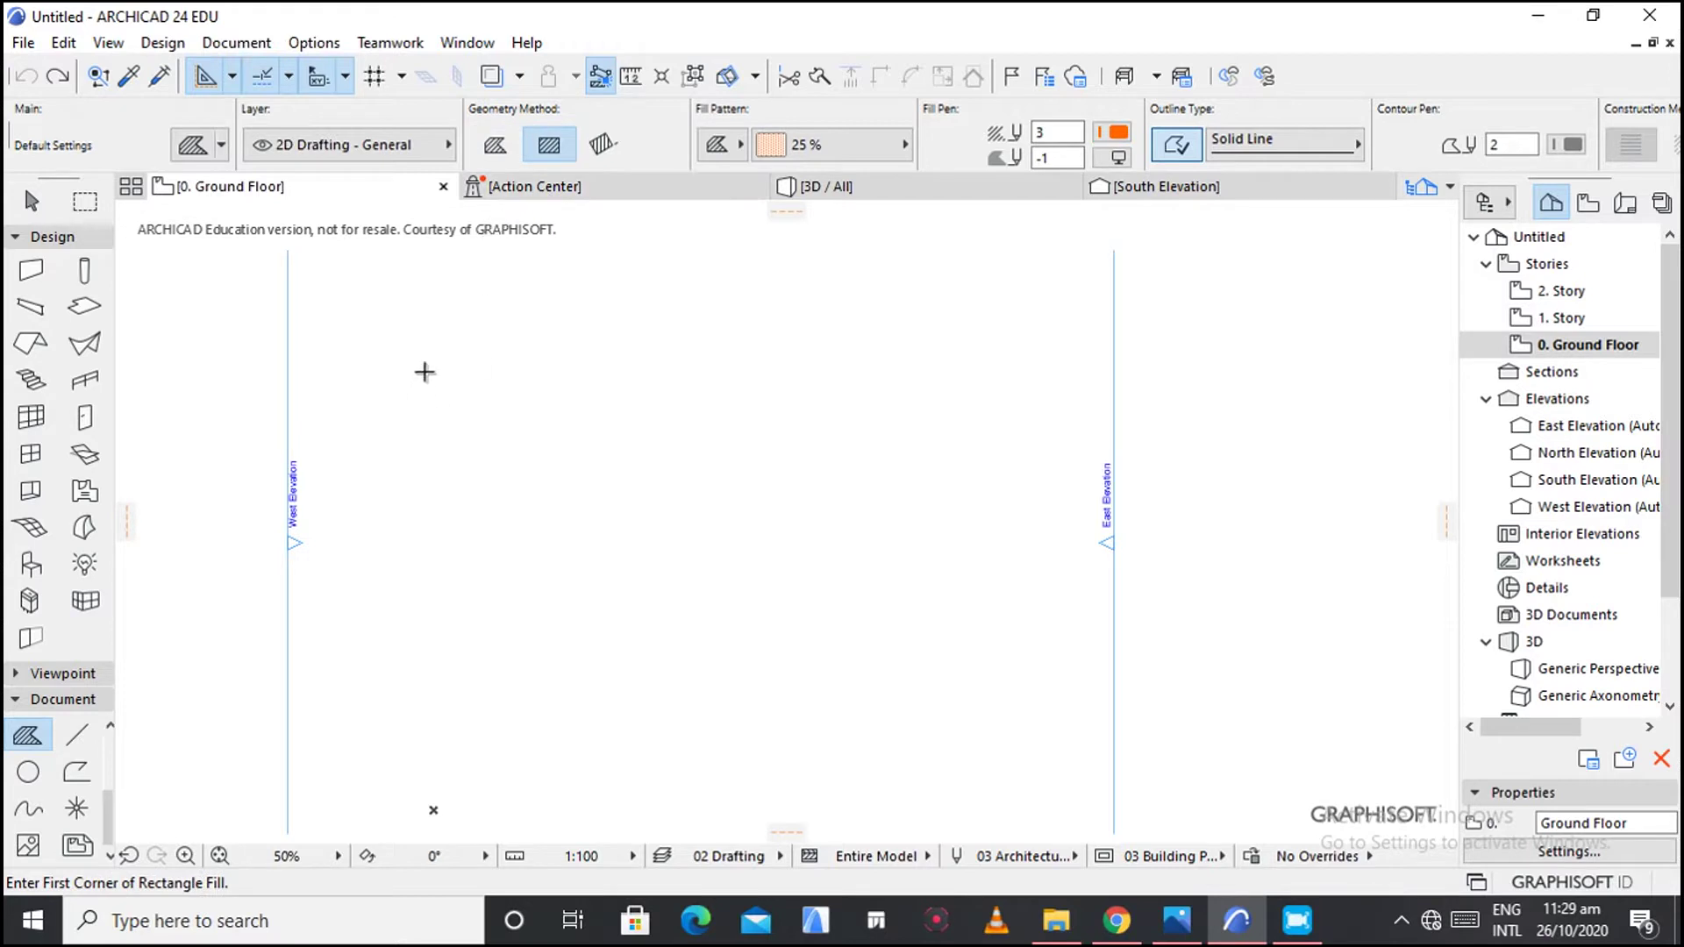
left_click(421, 359)
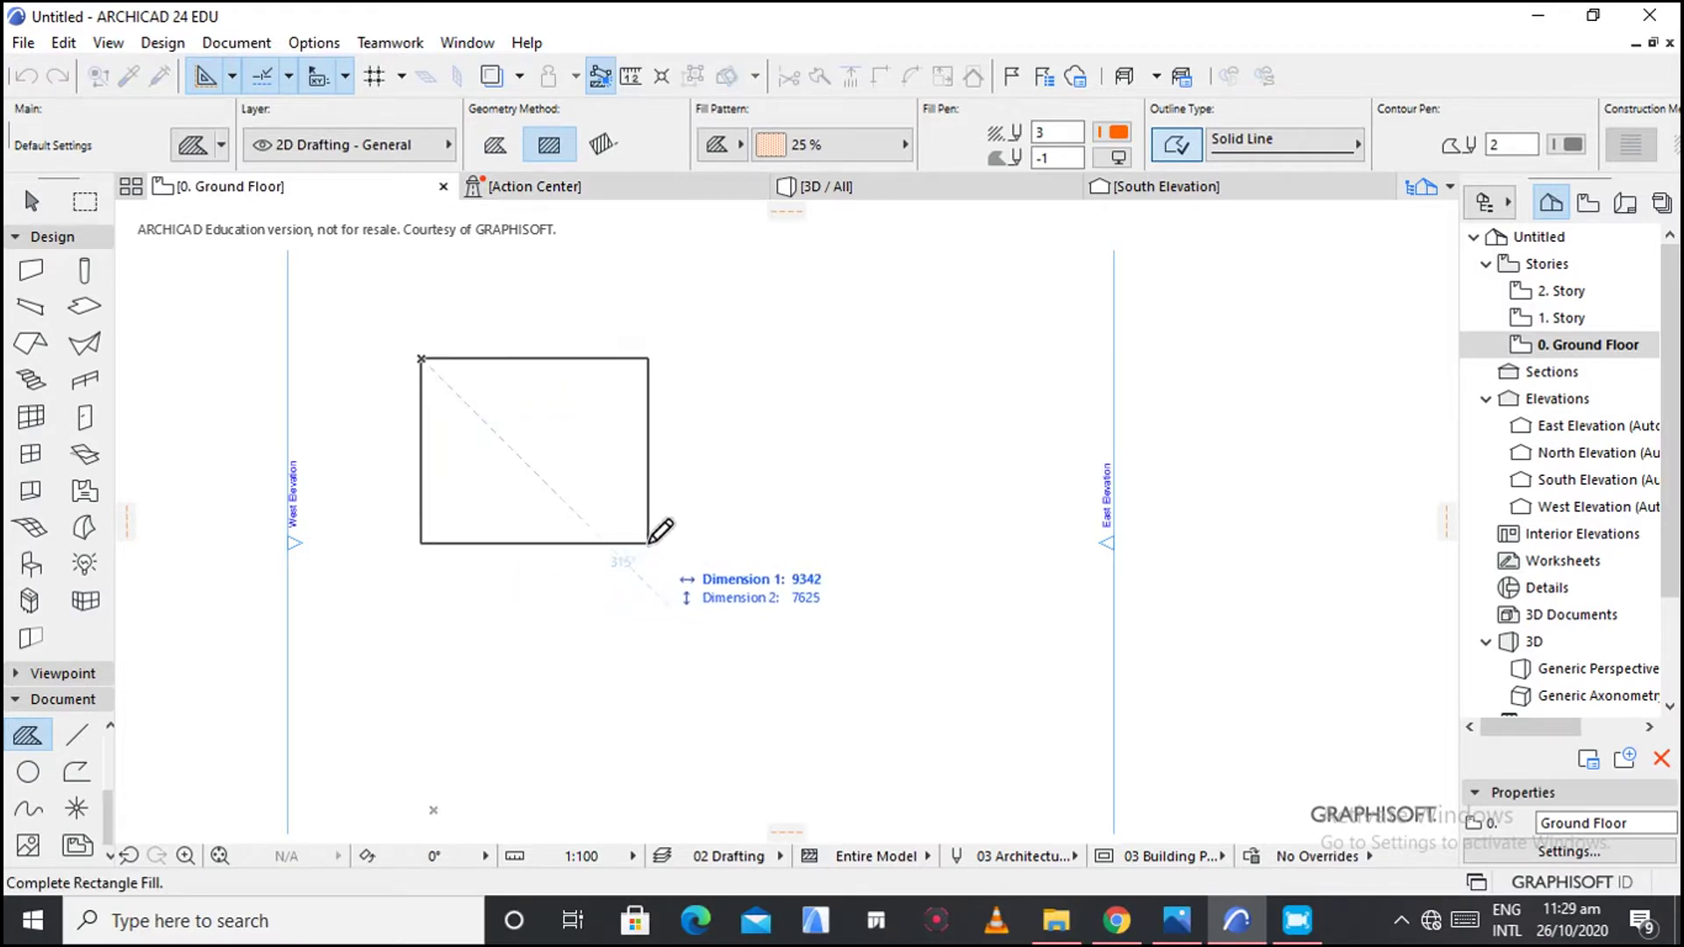
left_click(649, 542)
scroll(519, 493, "up", 2)
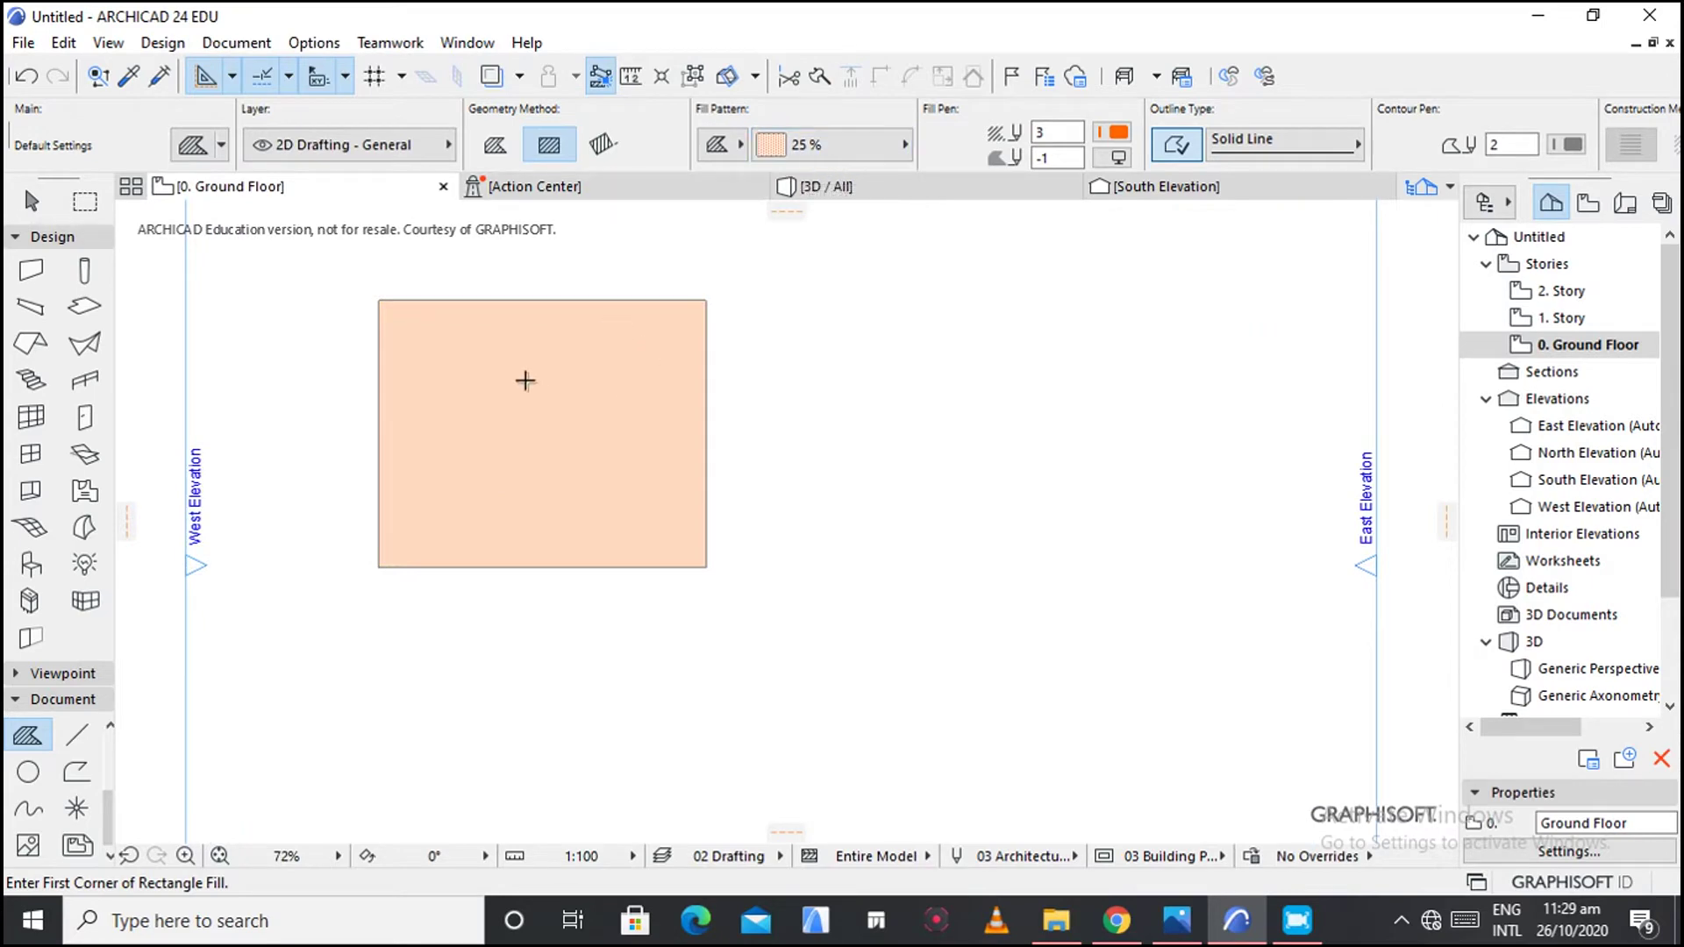
Set the fill pattern to 50 % and draw a rectangular fill beside the 25 % fill, on its east elevation side.
left_click(904, 145)
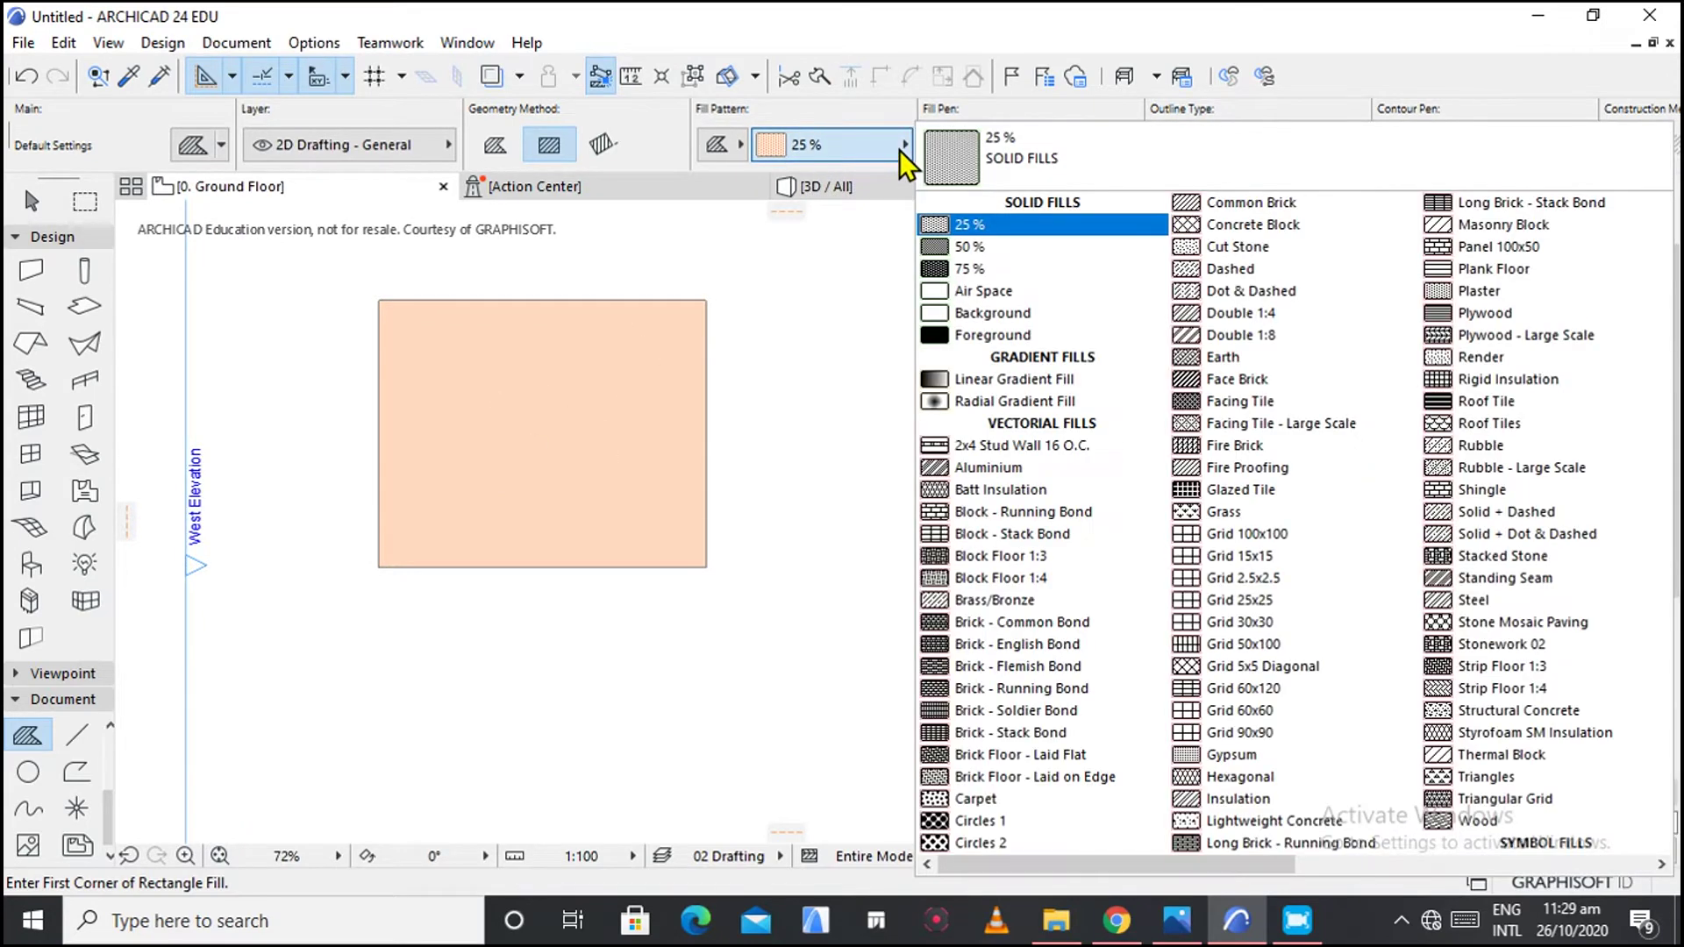
left_click(960, 249)
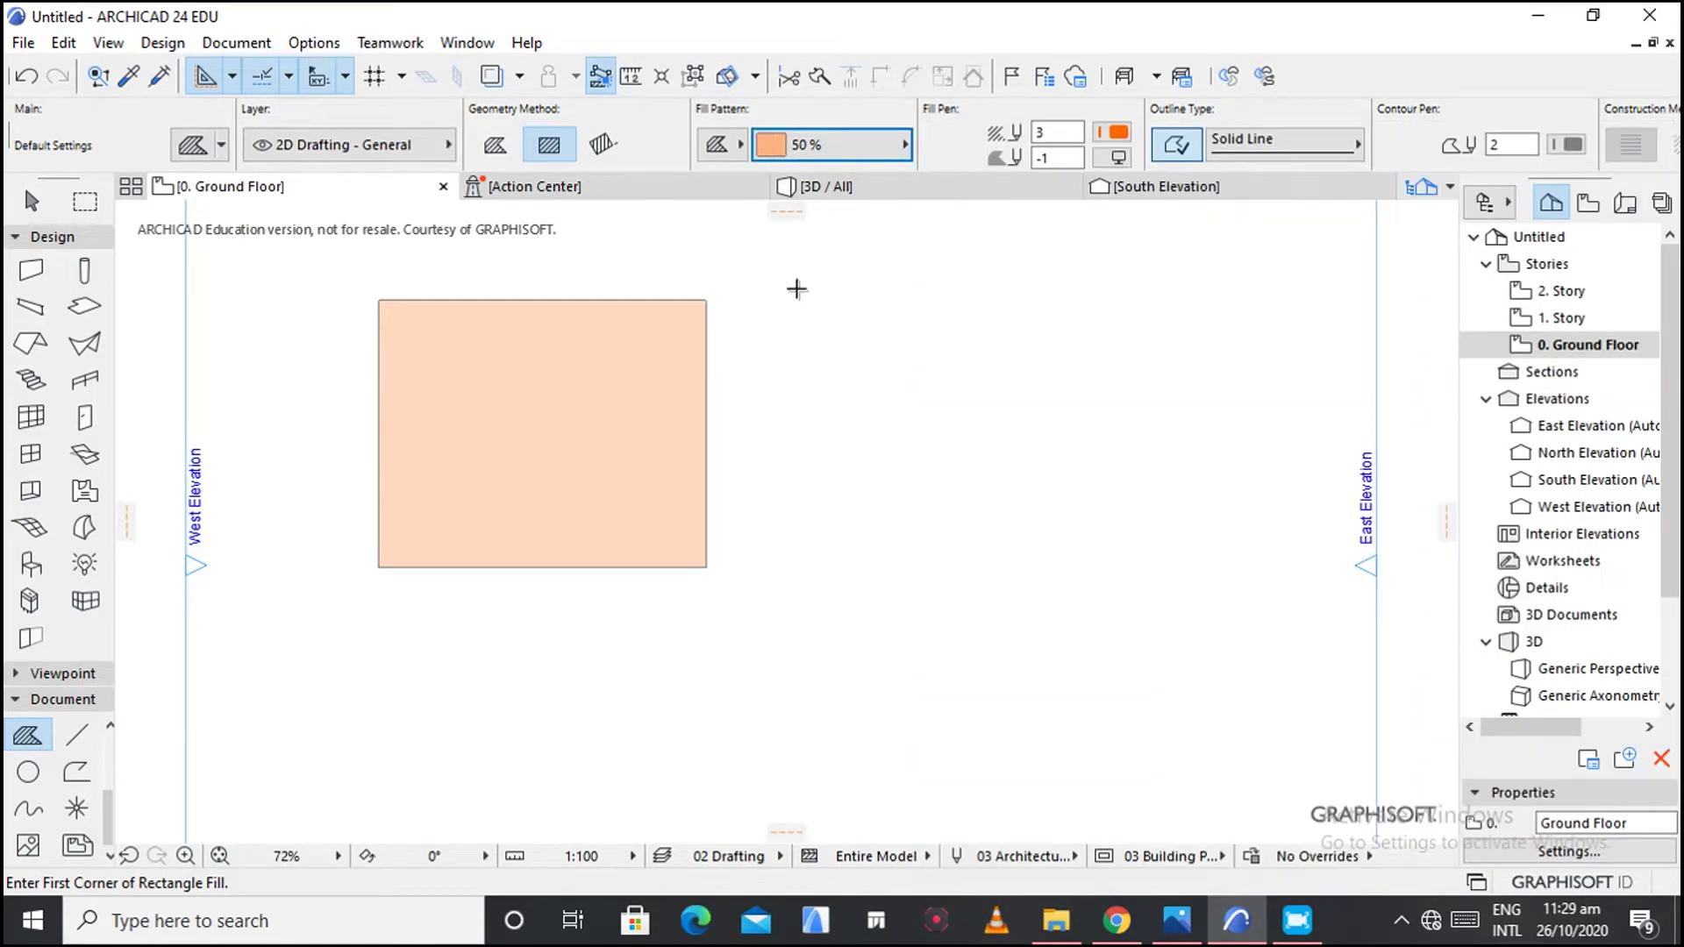
left_click(795, 296)
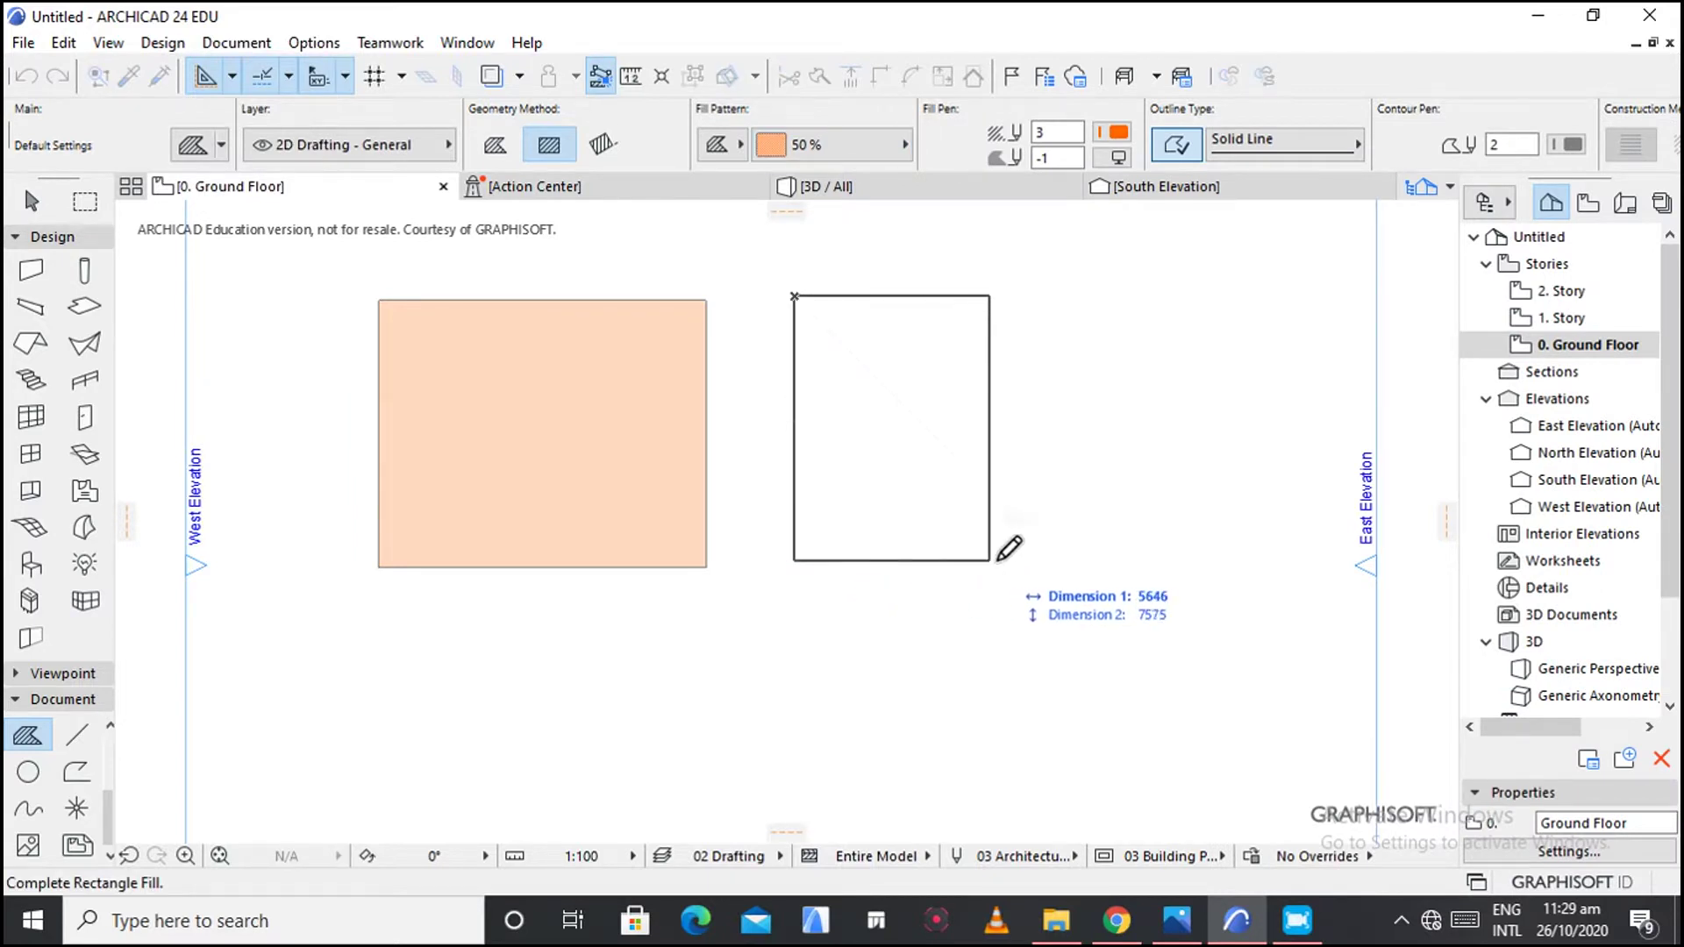
left_click(1145, 553)
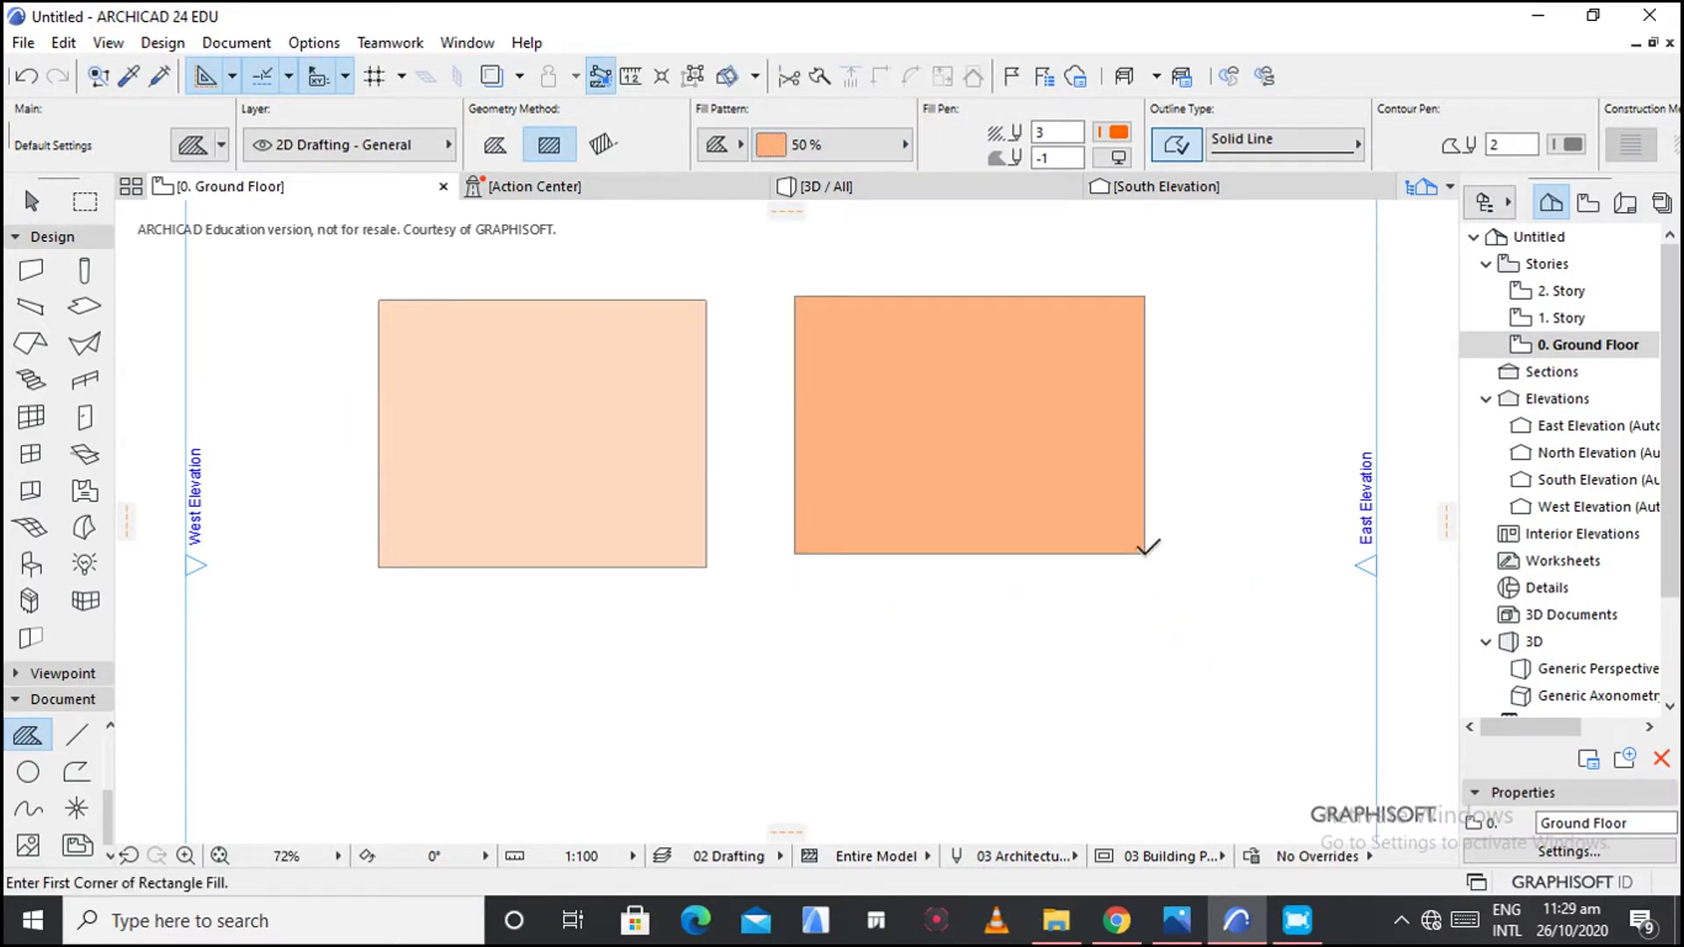
Draw another 50 % rectangular fill in the same row, spanning across the east elevation line.
scroll(545, 756, "down", 3)
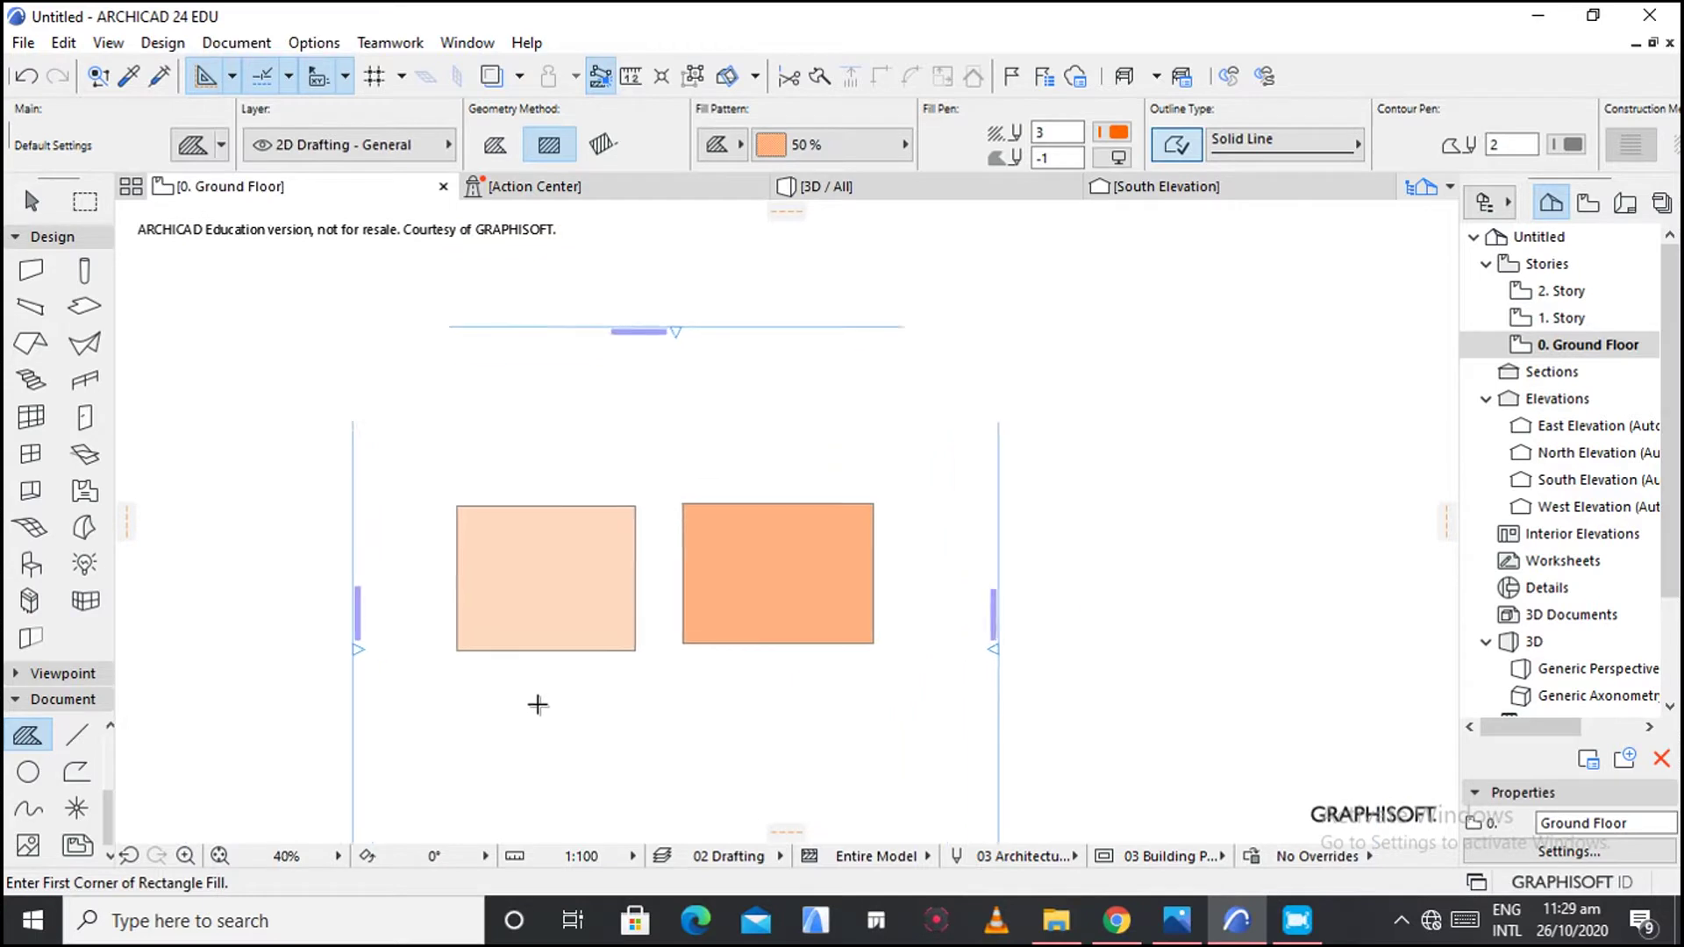
left_click(944, 491)
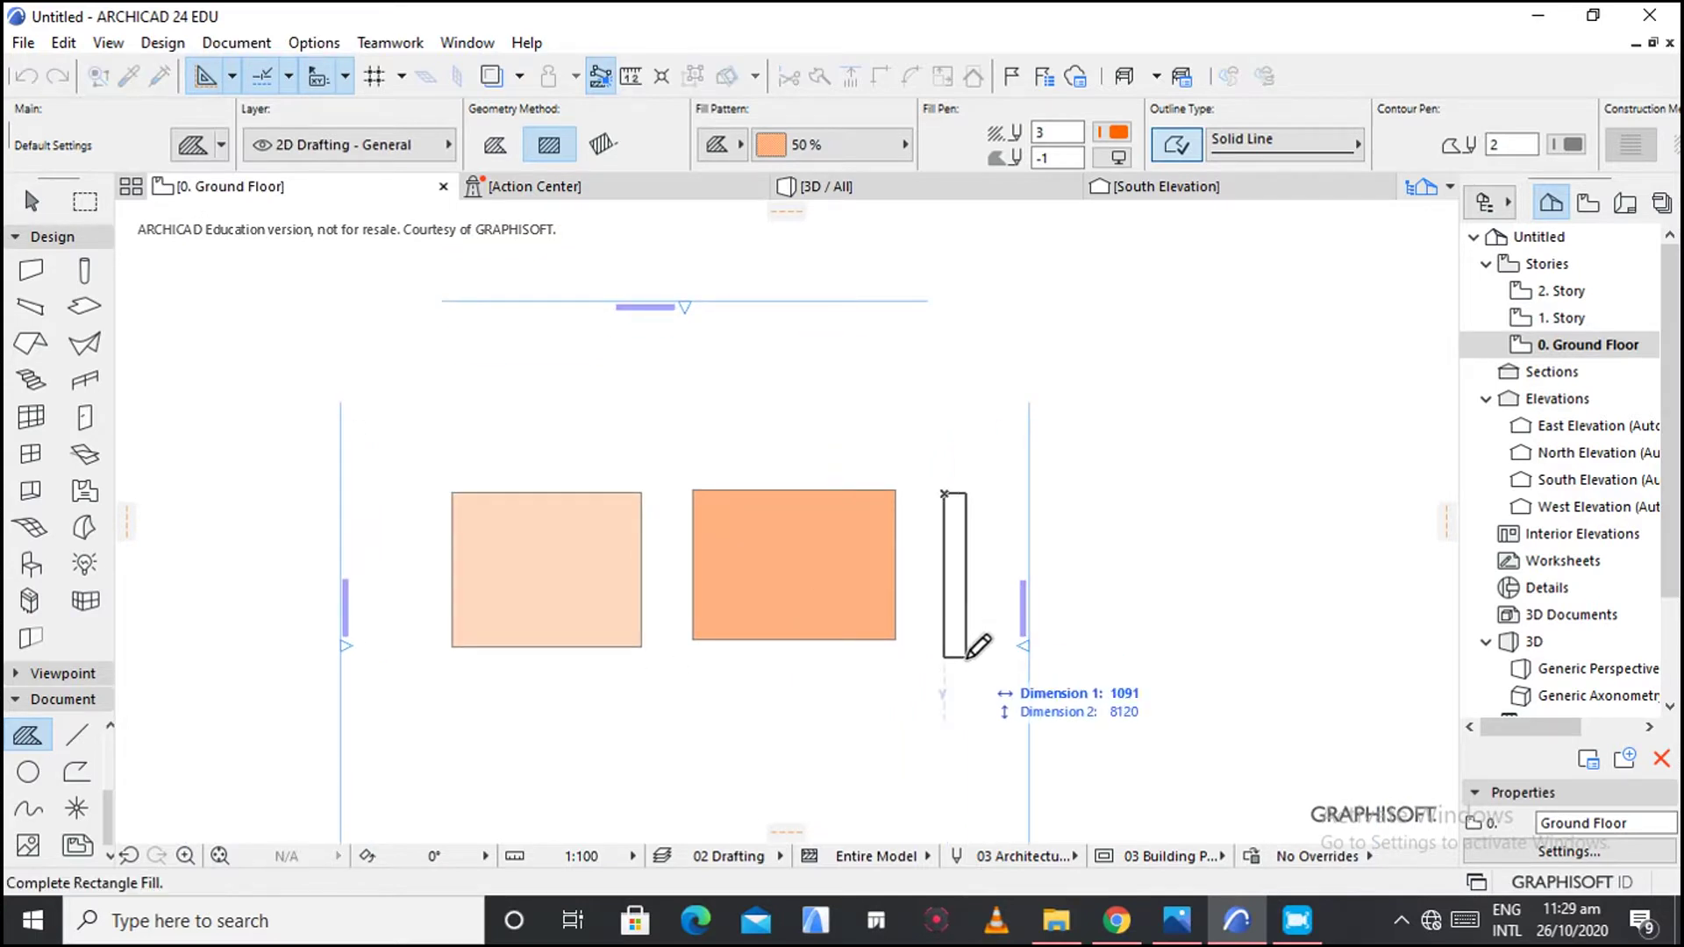
left_click(1208, 637)
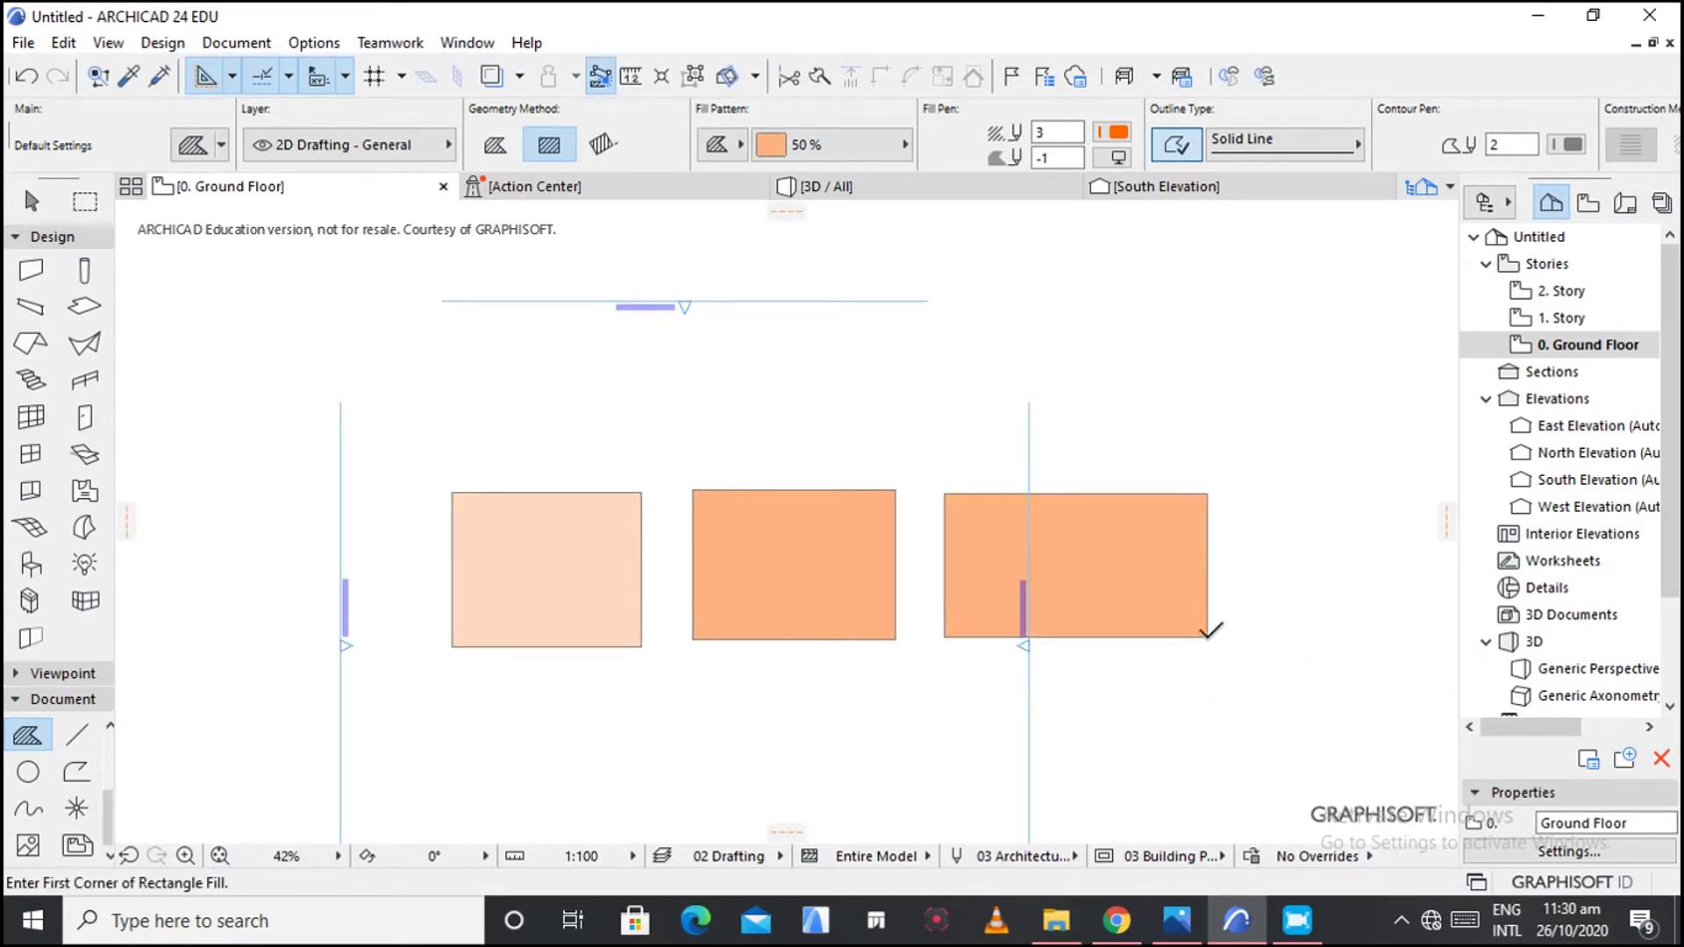
Set the fill pattern to 75 % and draw a rectangular fill below the row of 25 % and 50 % fills.
left_click(904, 145)
left_click(974, 269)
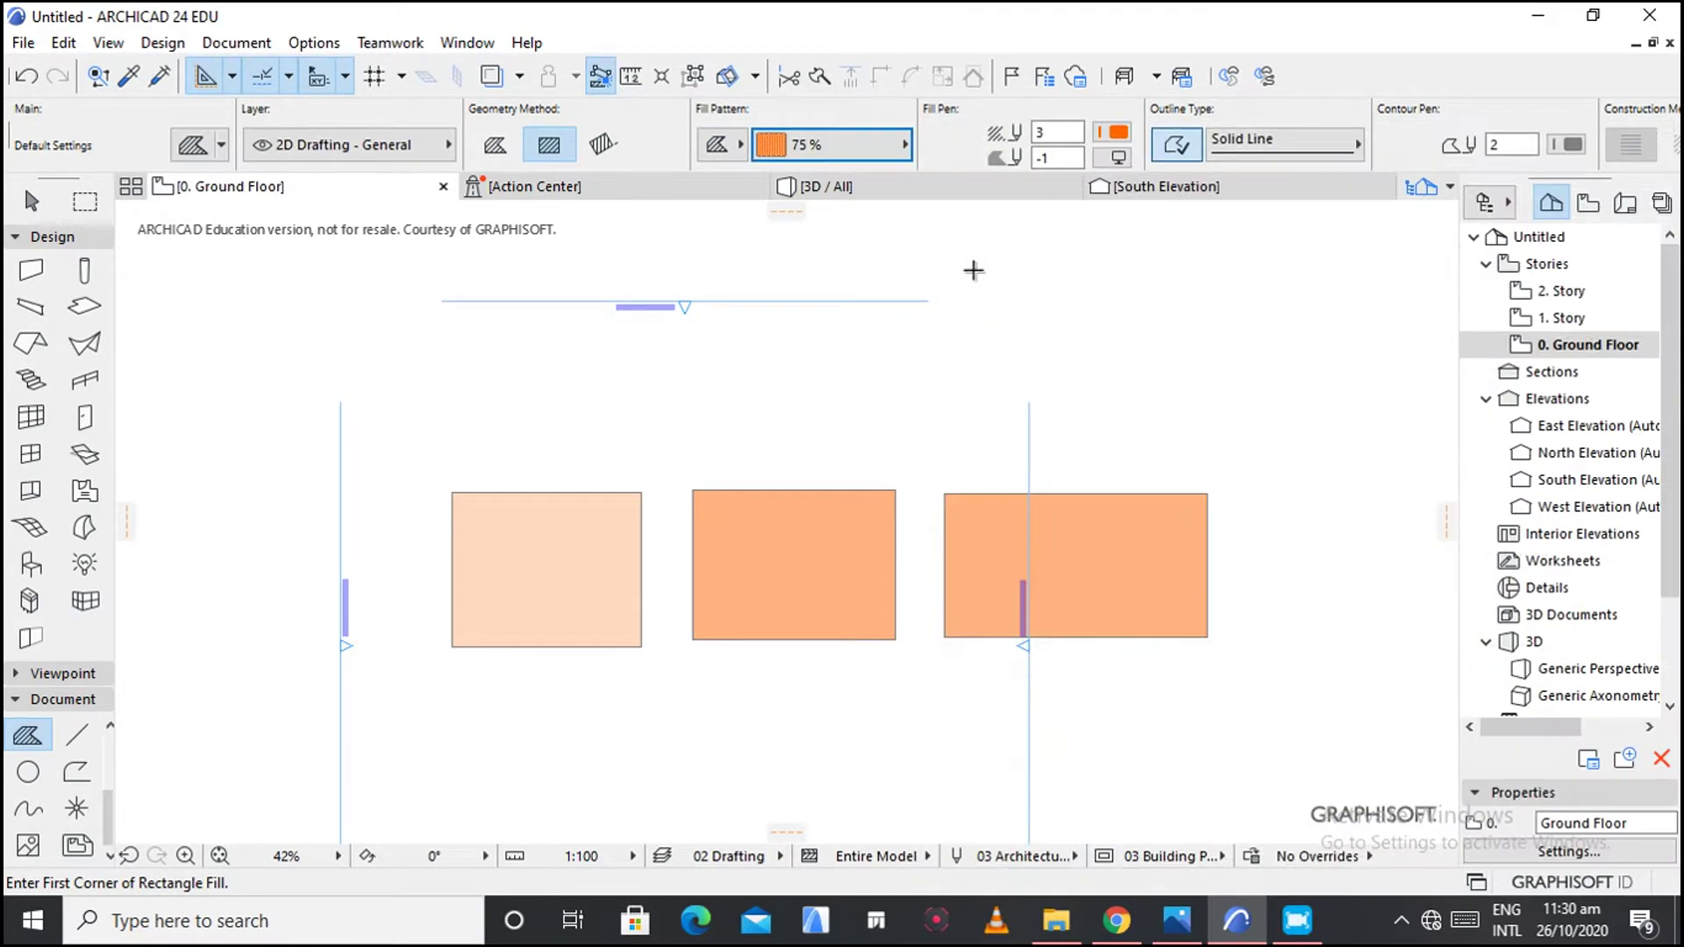
scroll(895, 733, "down", 2)
left_click(797, 717)
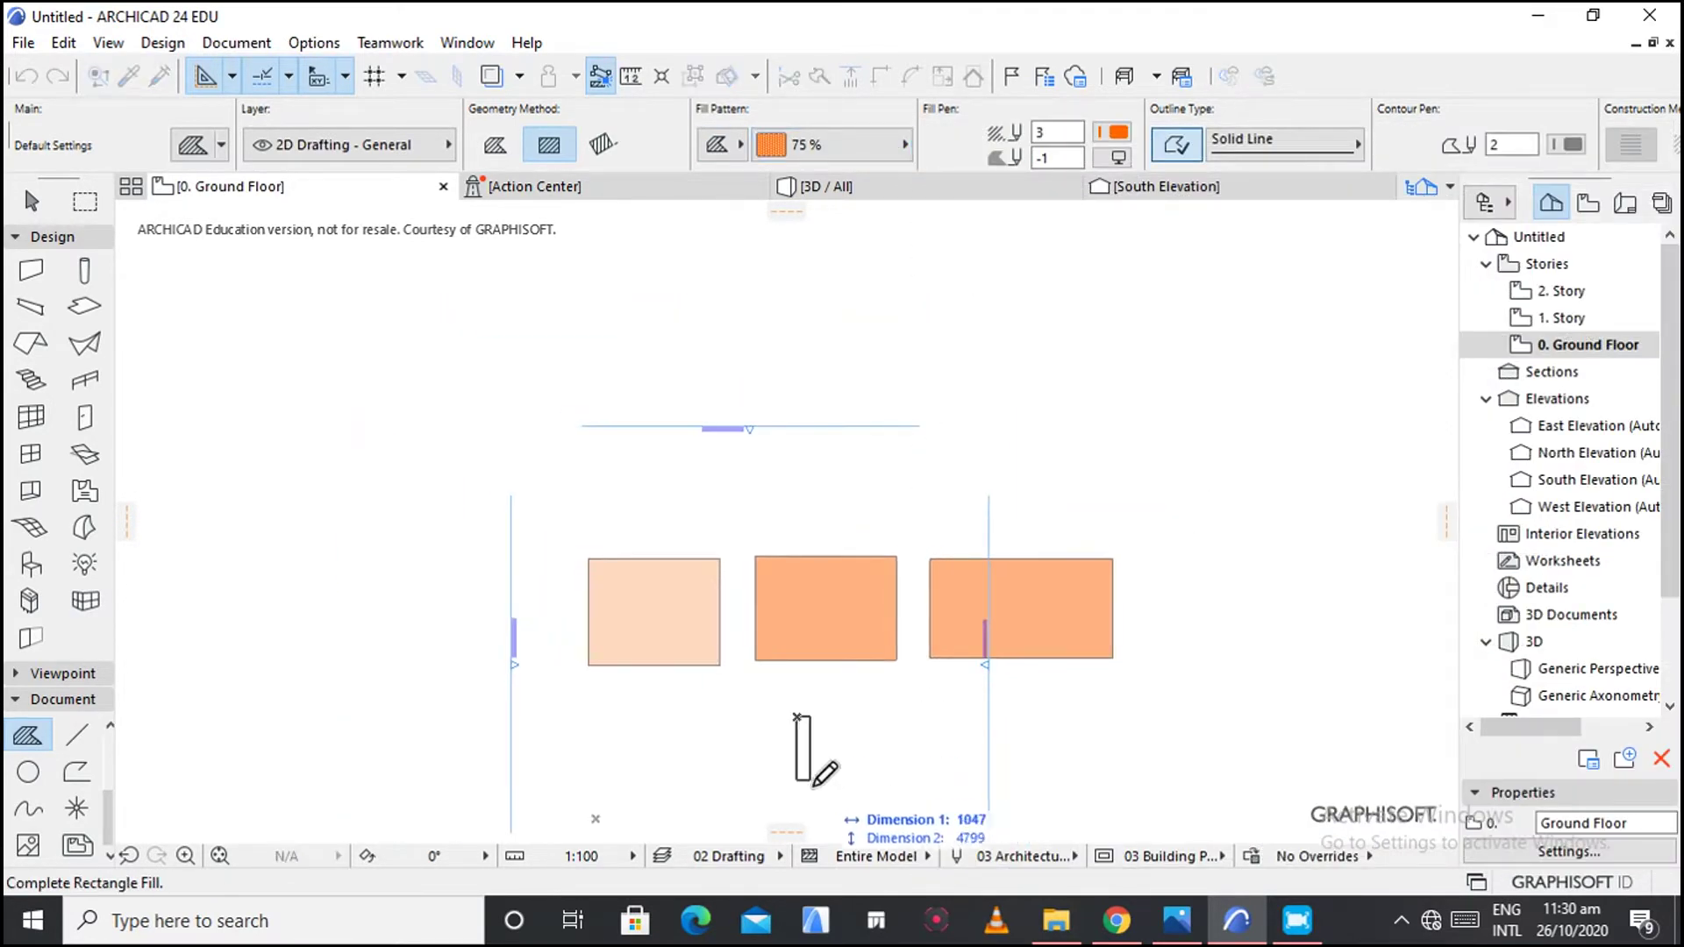
left_click(1015, 824)
scroll(986, 825, "down", 2)
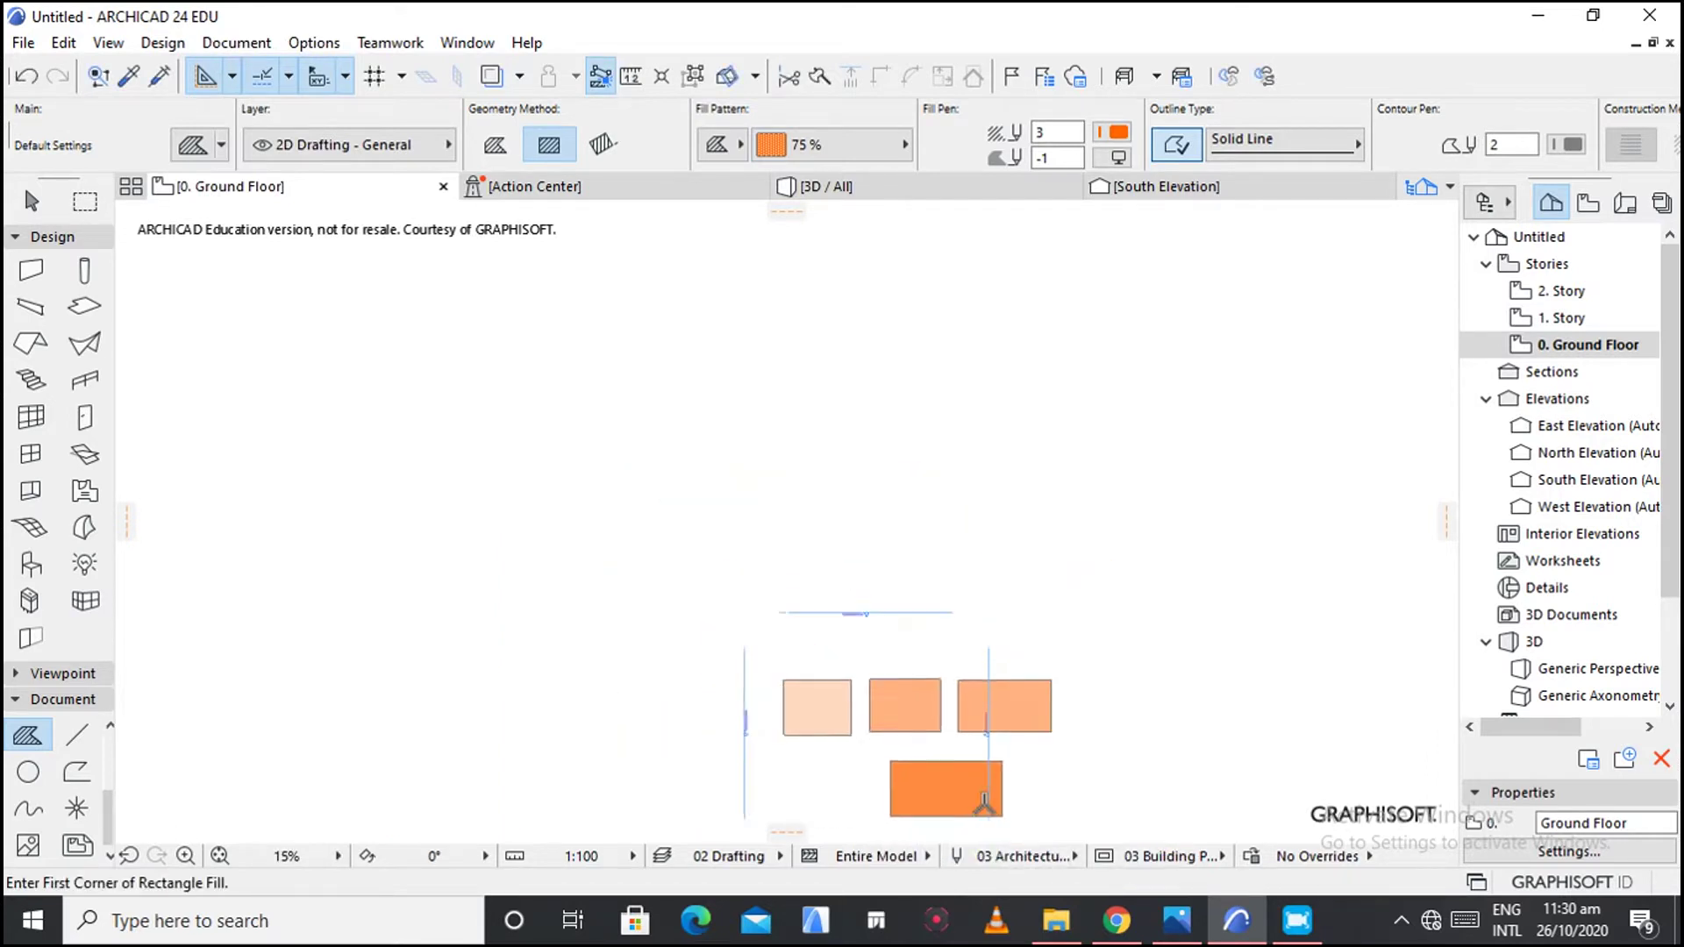
scroll(970, 819, "up", 5)
scroll(970, 819, "down", 1)
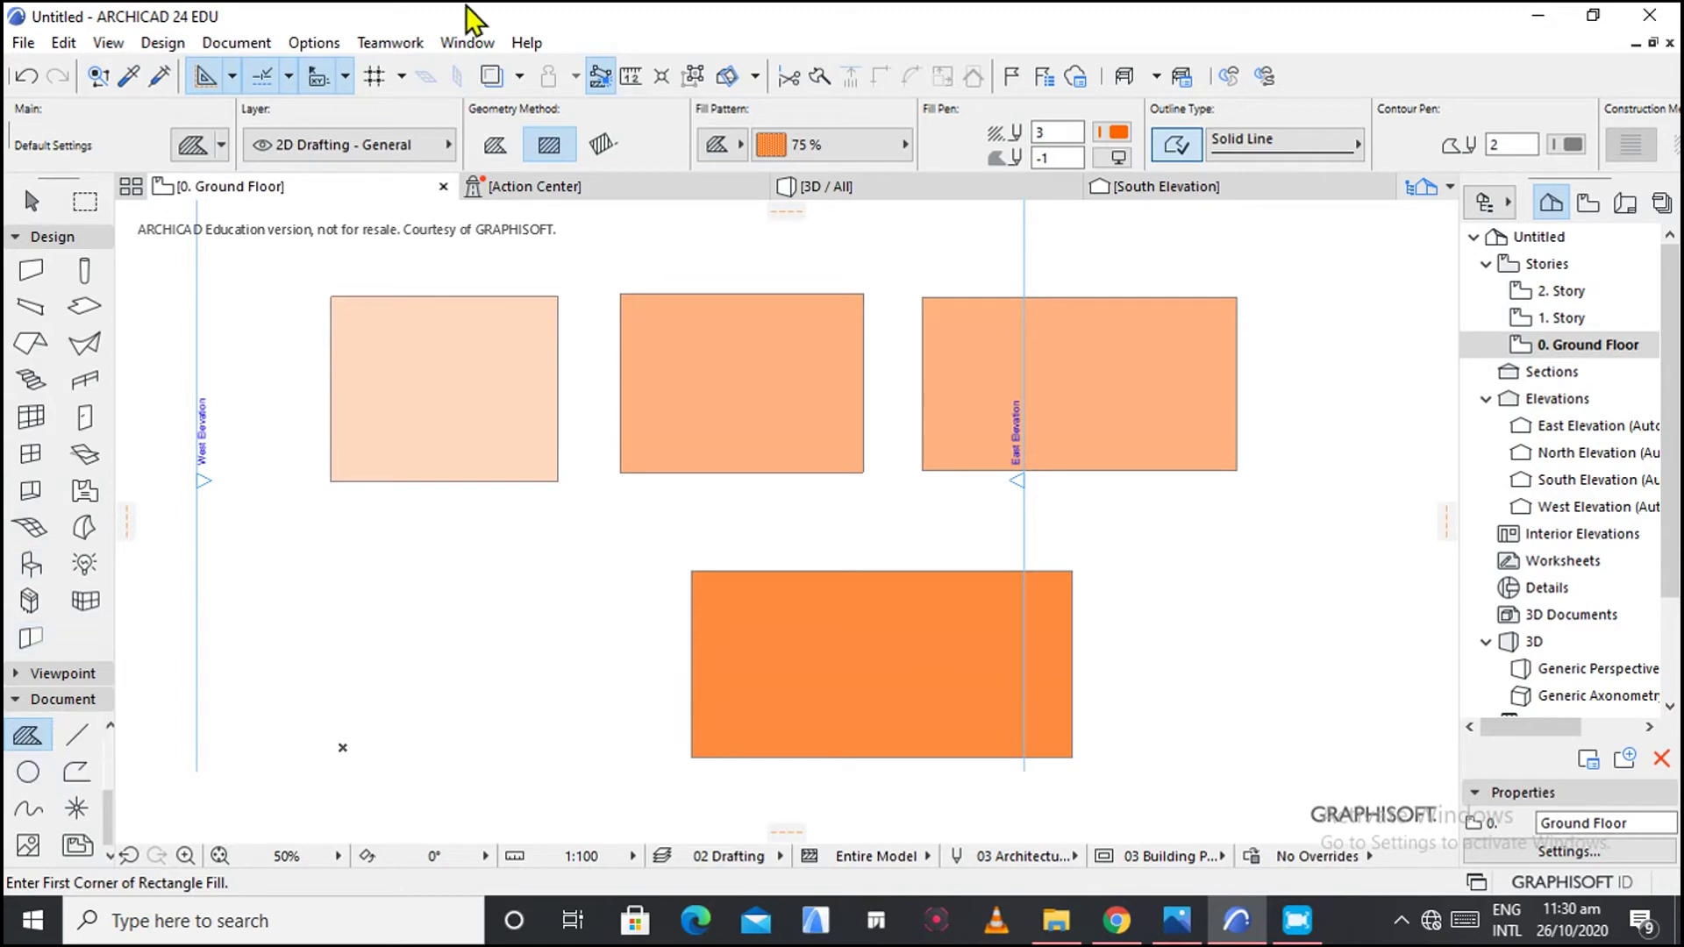
Change the default fill pattern to Air Space and draw a rectangular fill to the right of the 75 % fill.
left_click(194, 145)
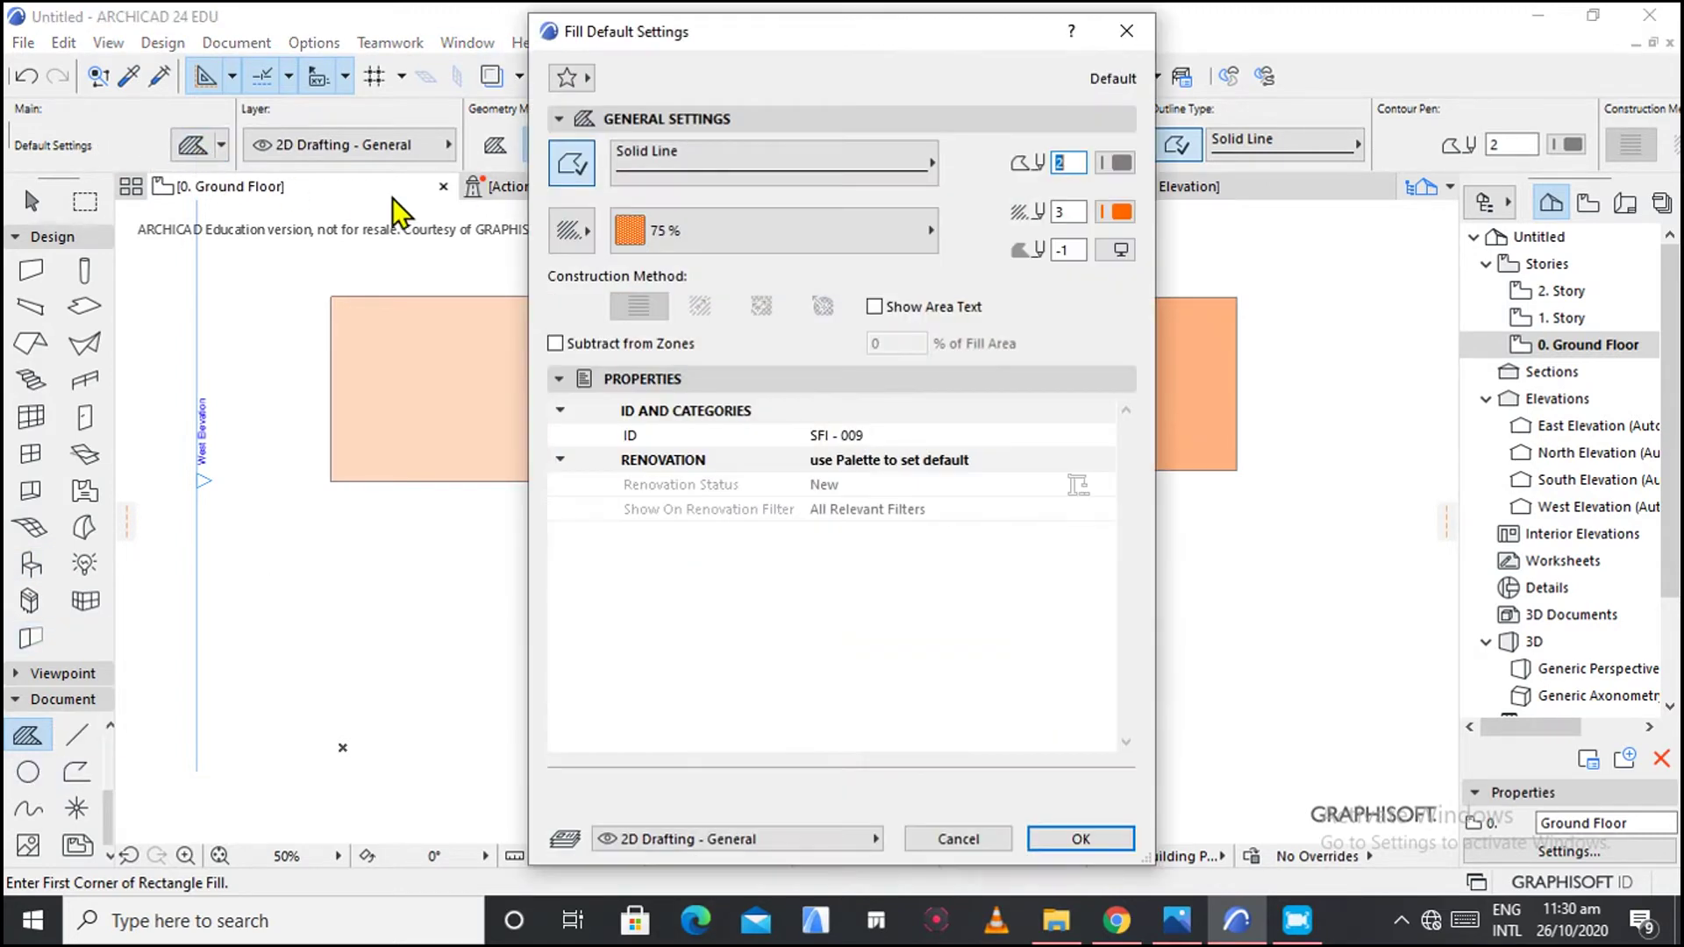
left_click(647, 246)
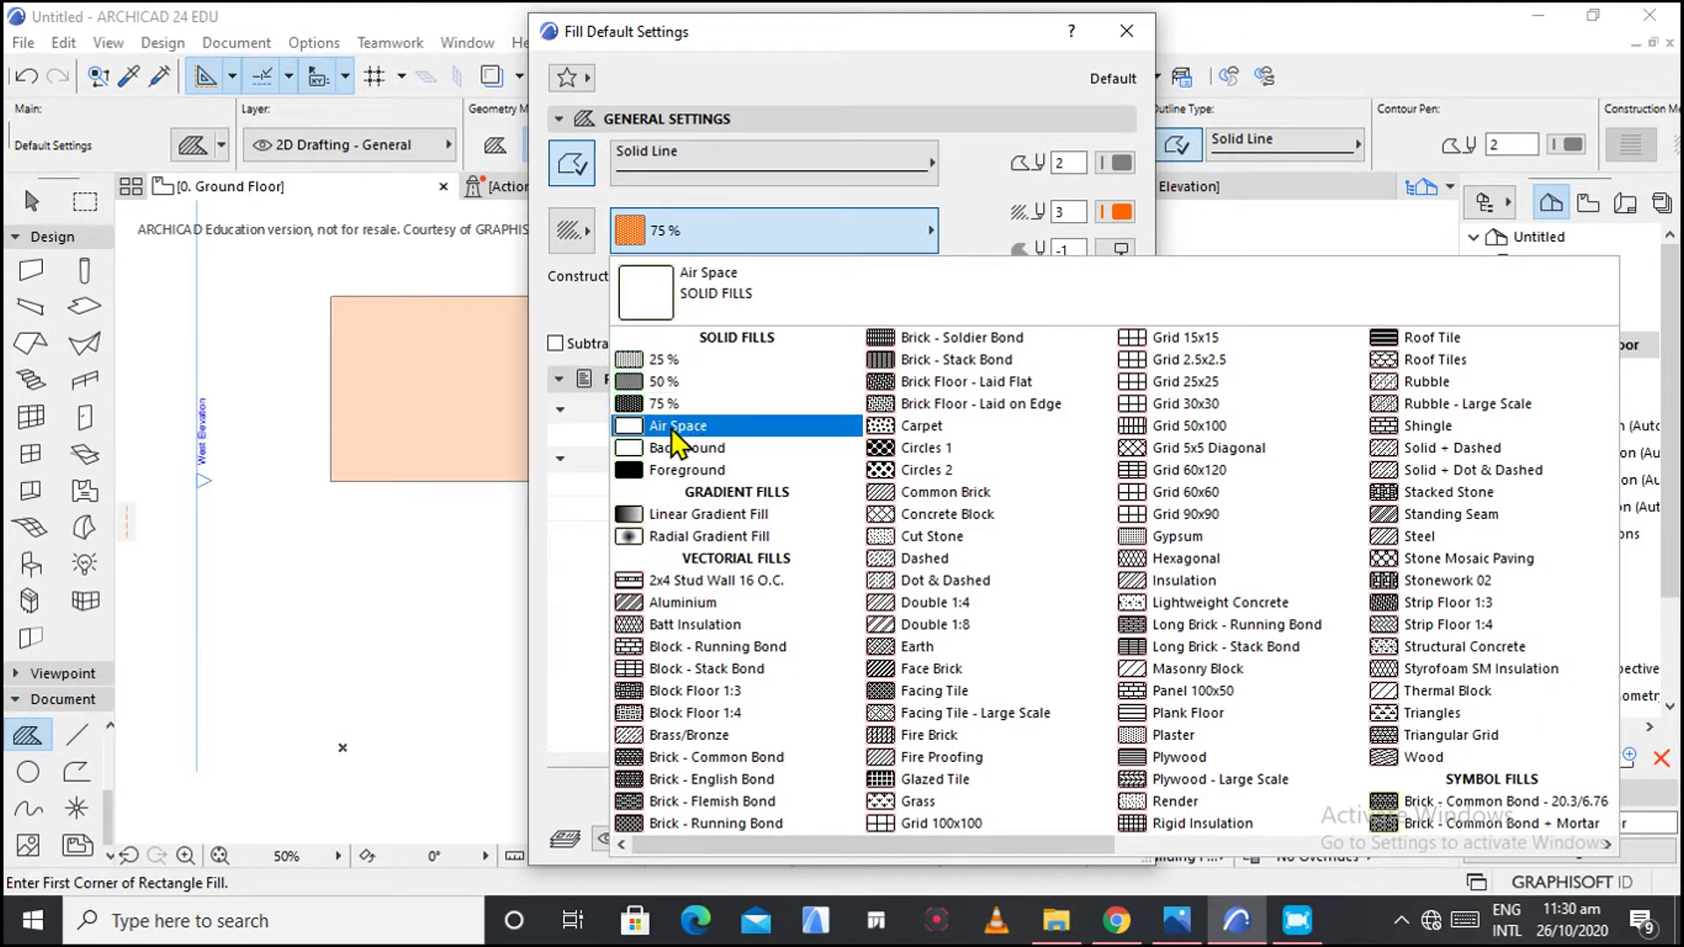
left_click(693, 432)
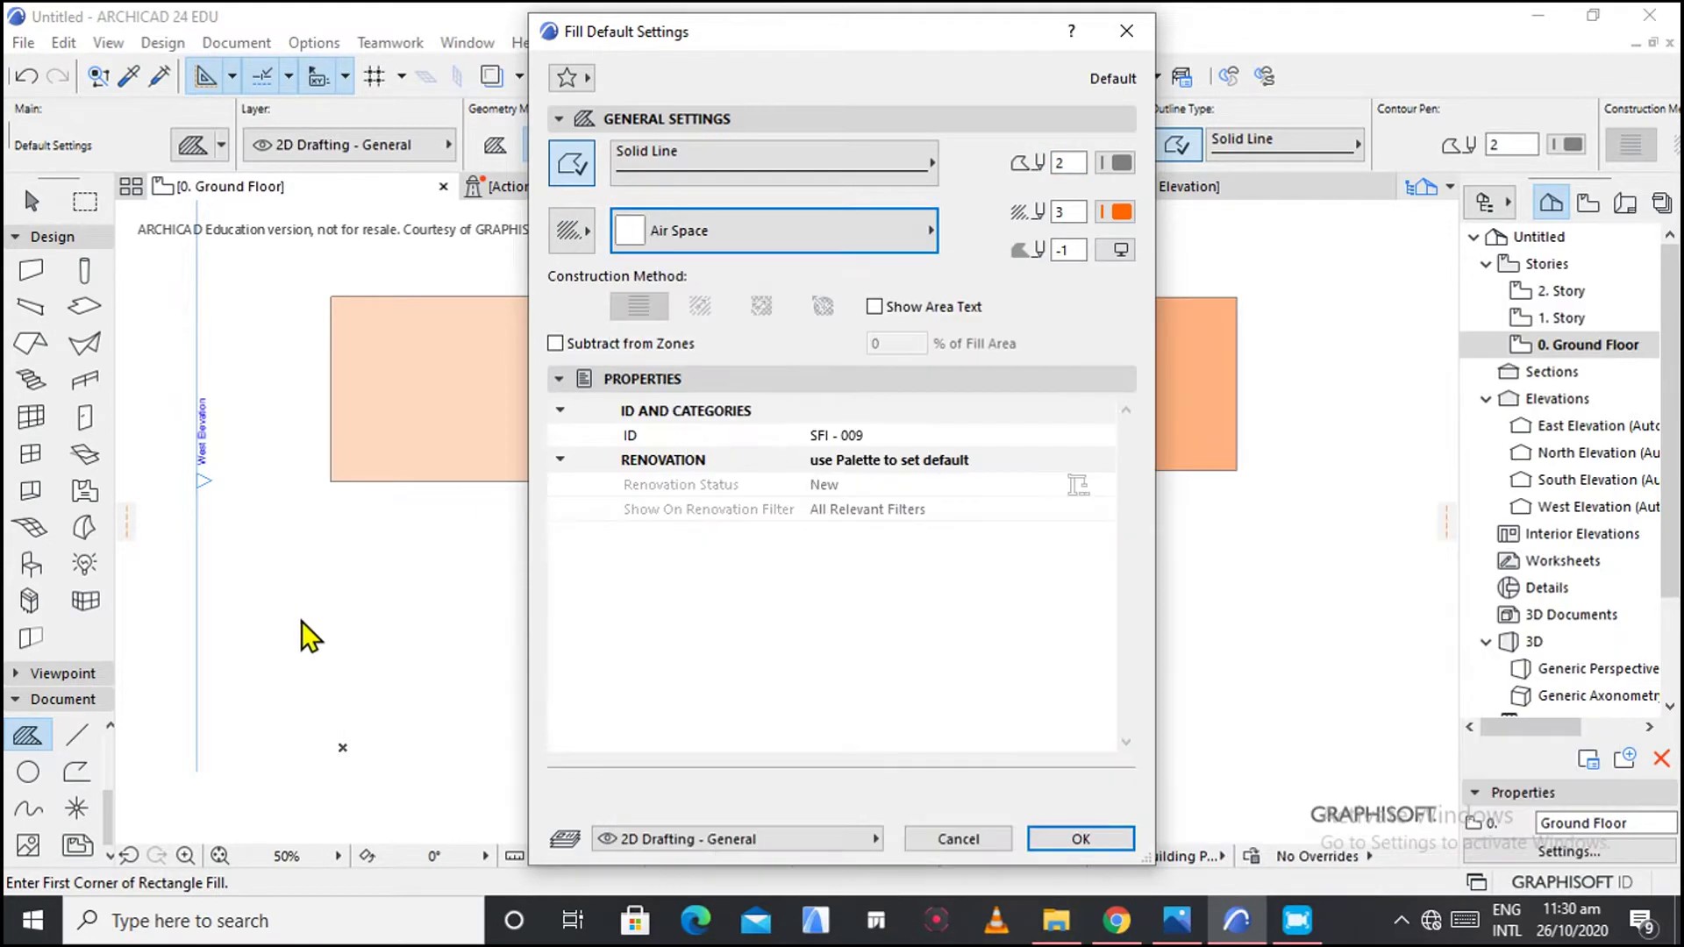
left_click(1033, 835)
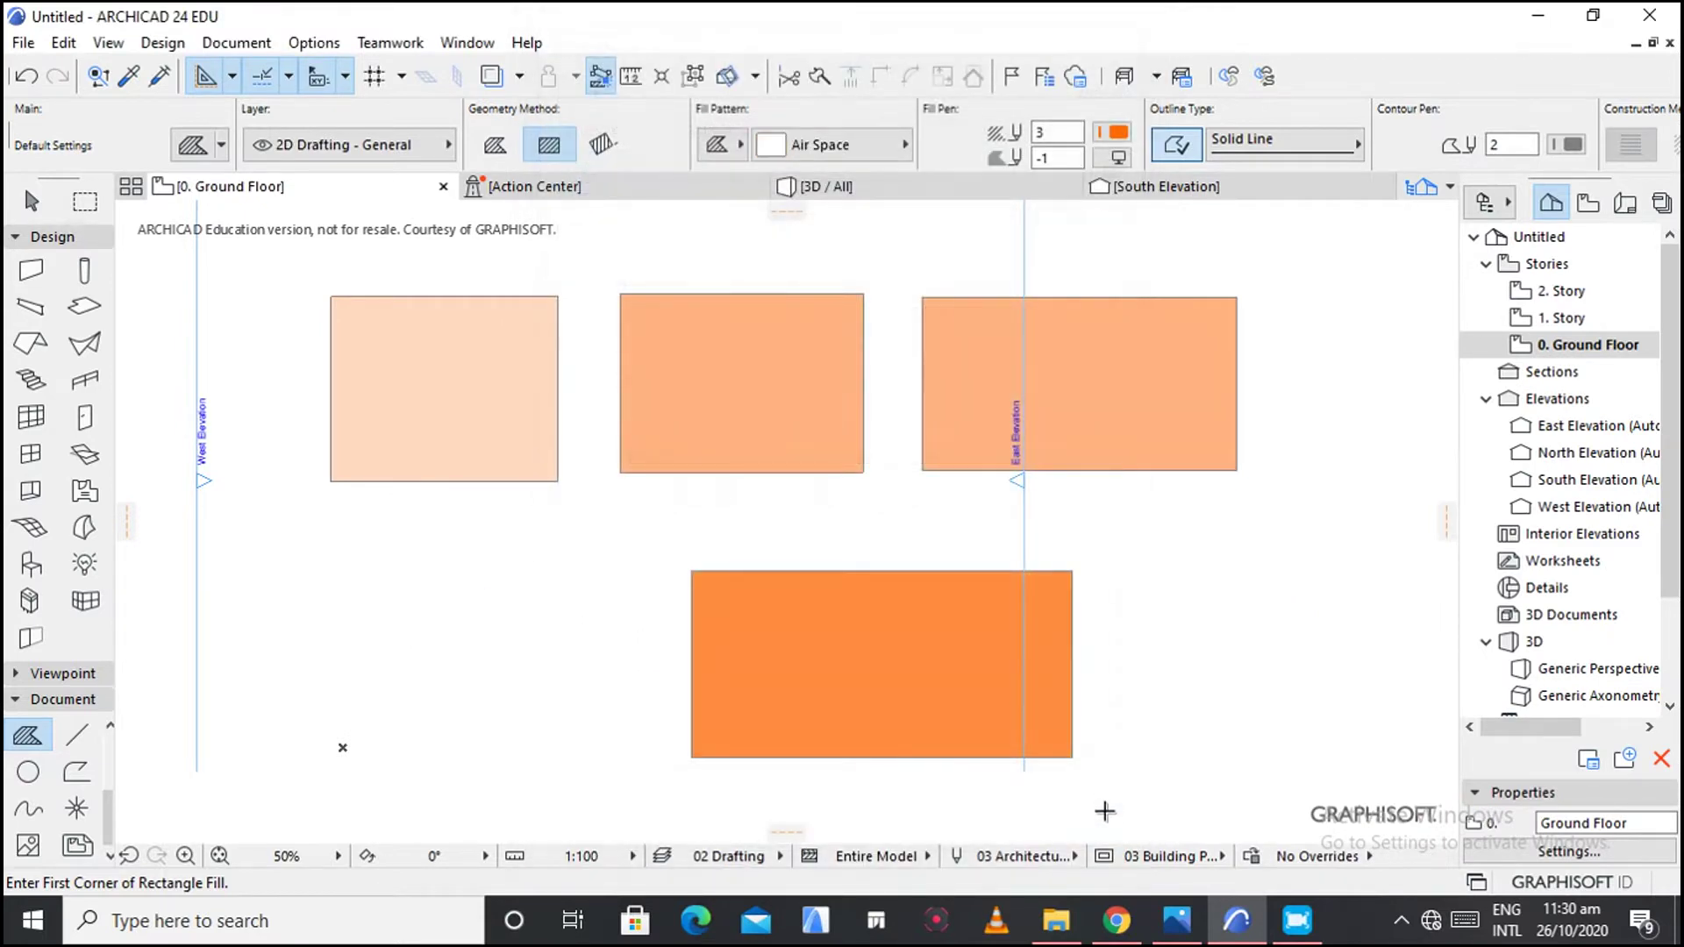
left_click(1157, 581)
left_click(1343, 721)
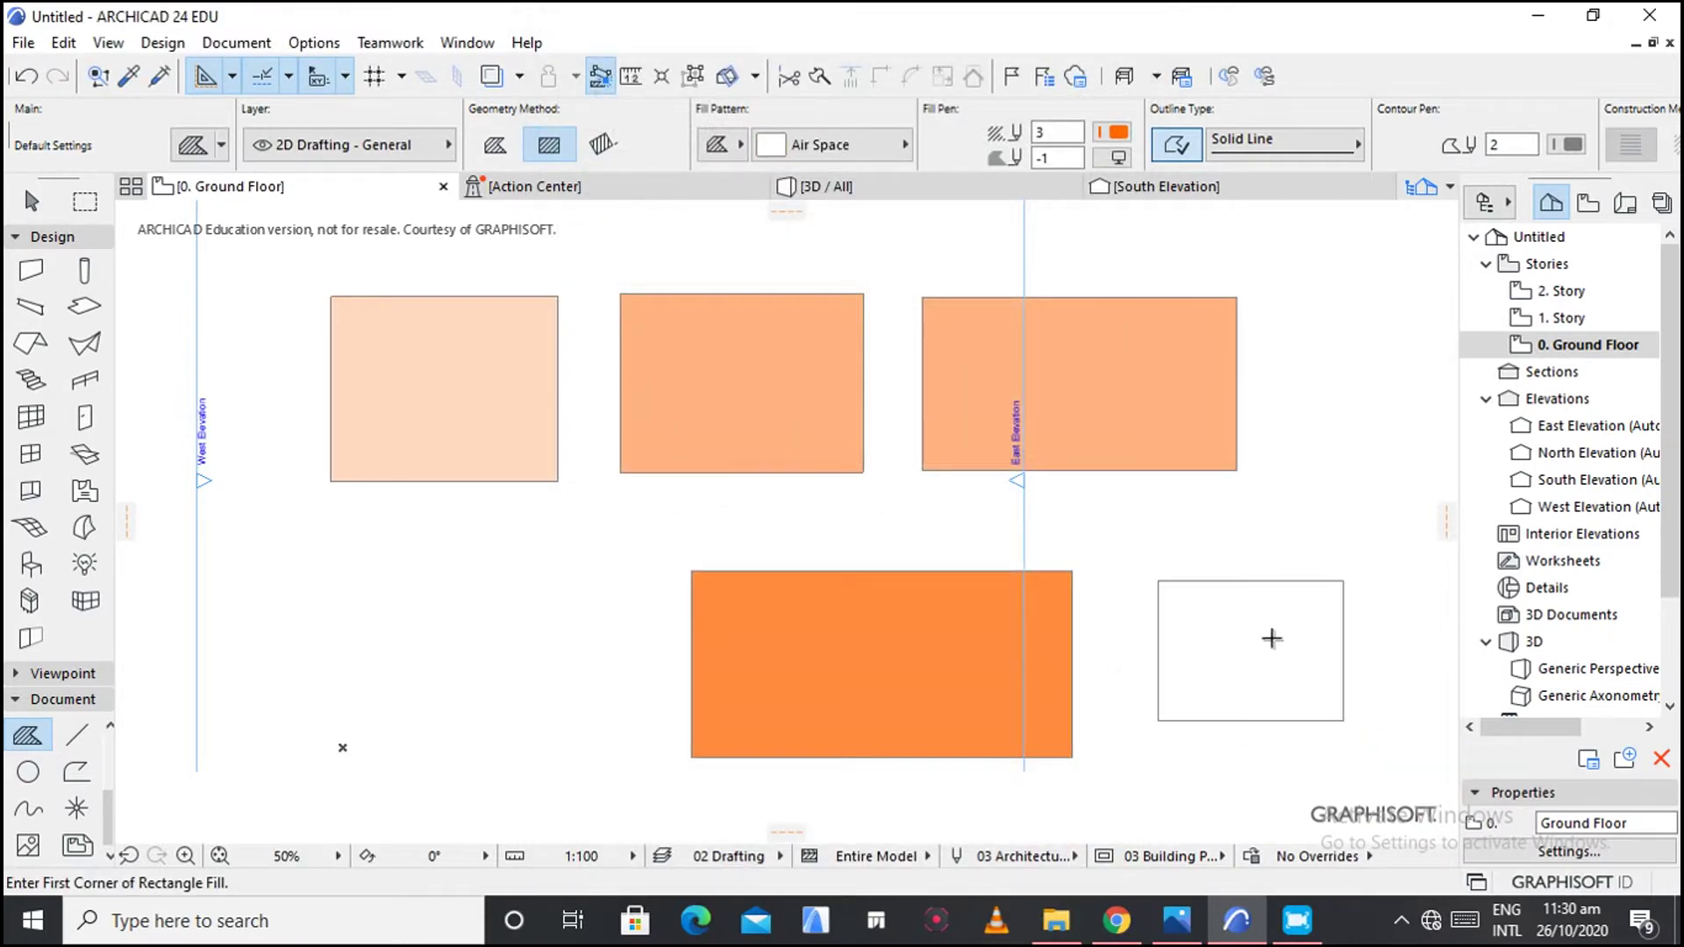
Set the fill pattern to Foreground and draw a rectangular fill to the left of the 75 % fill.
left_click(761, 146)
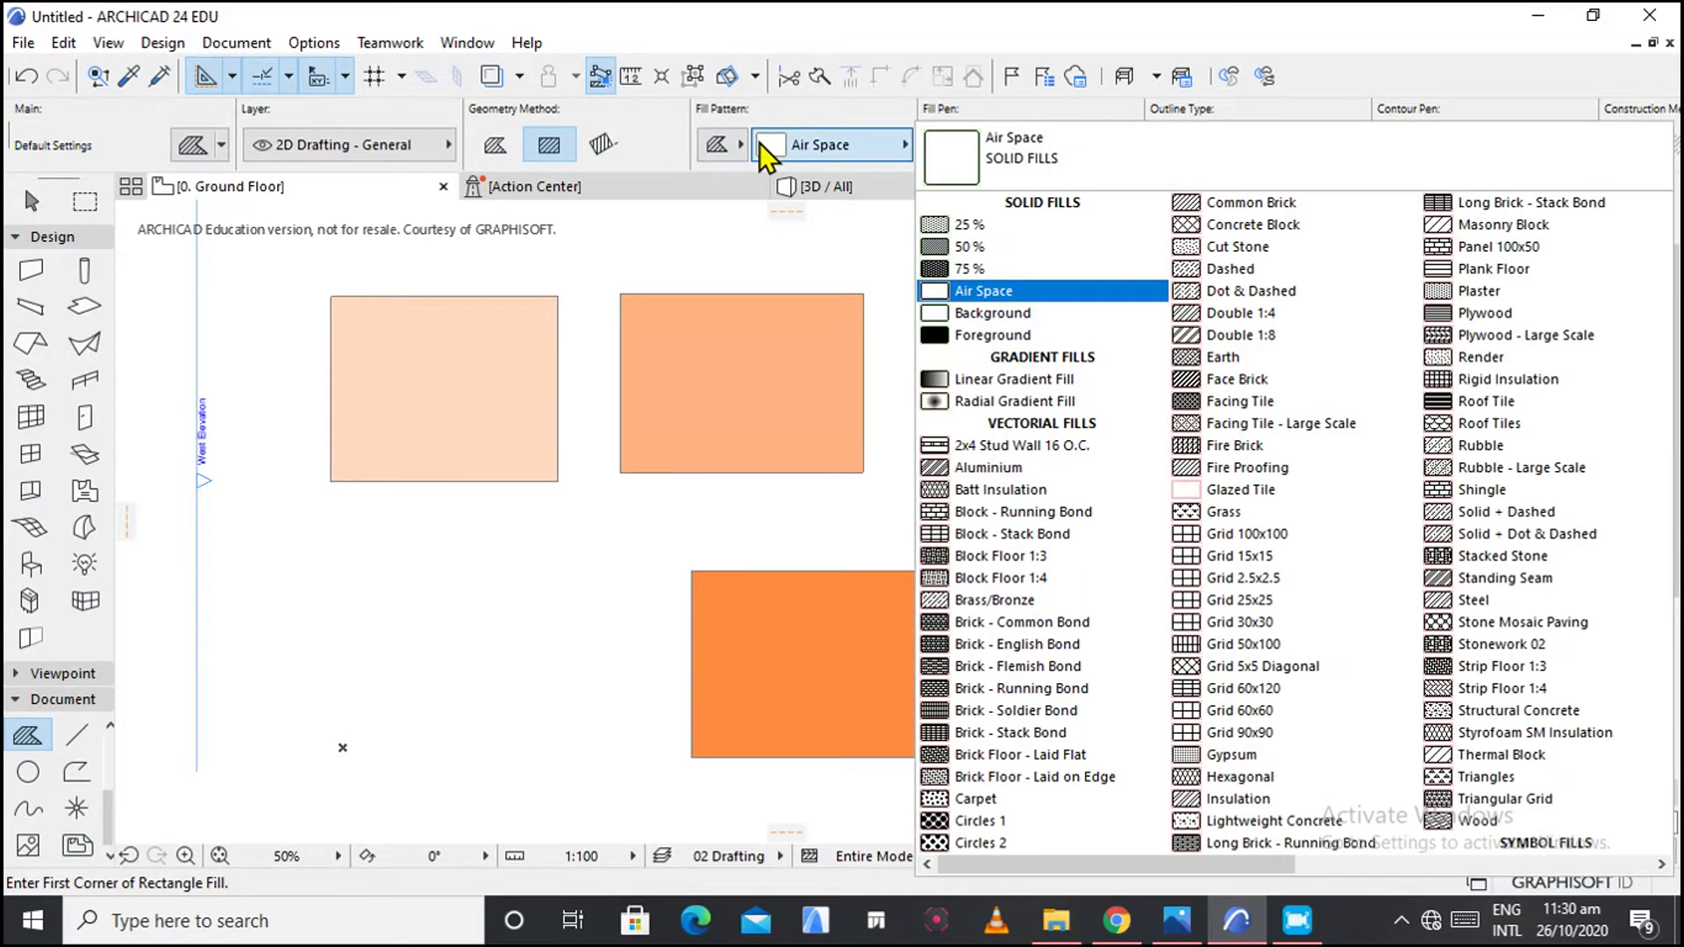
left_click(991, 336)
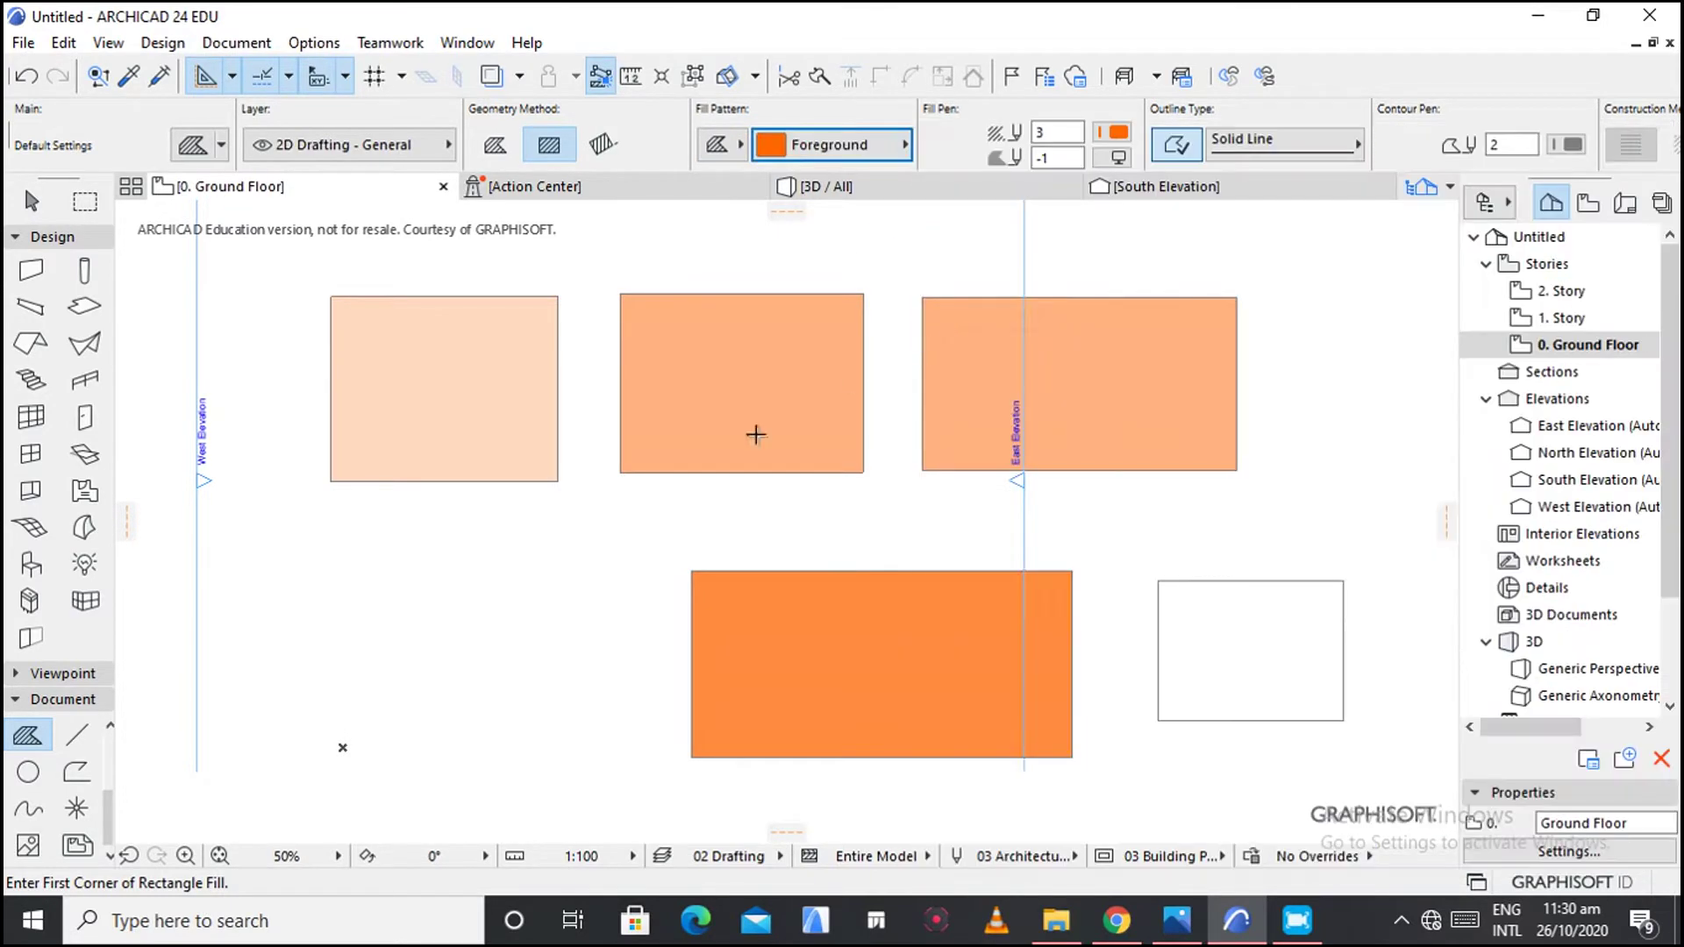
left_click(281, 575)
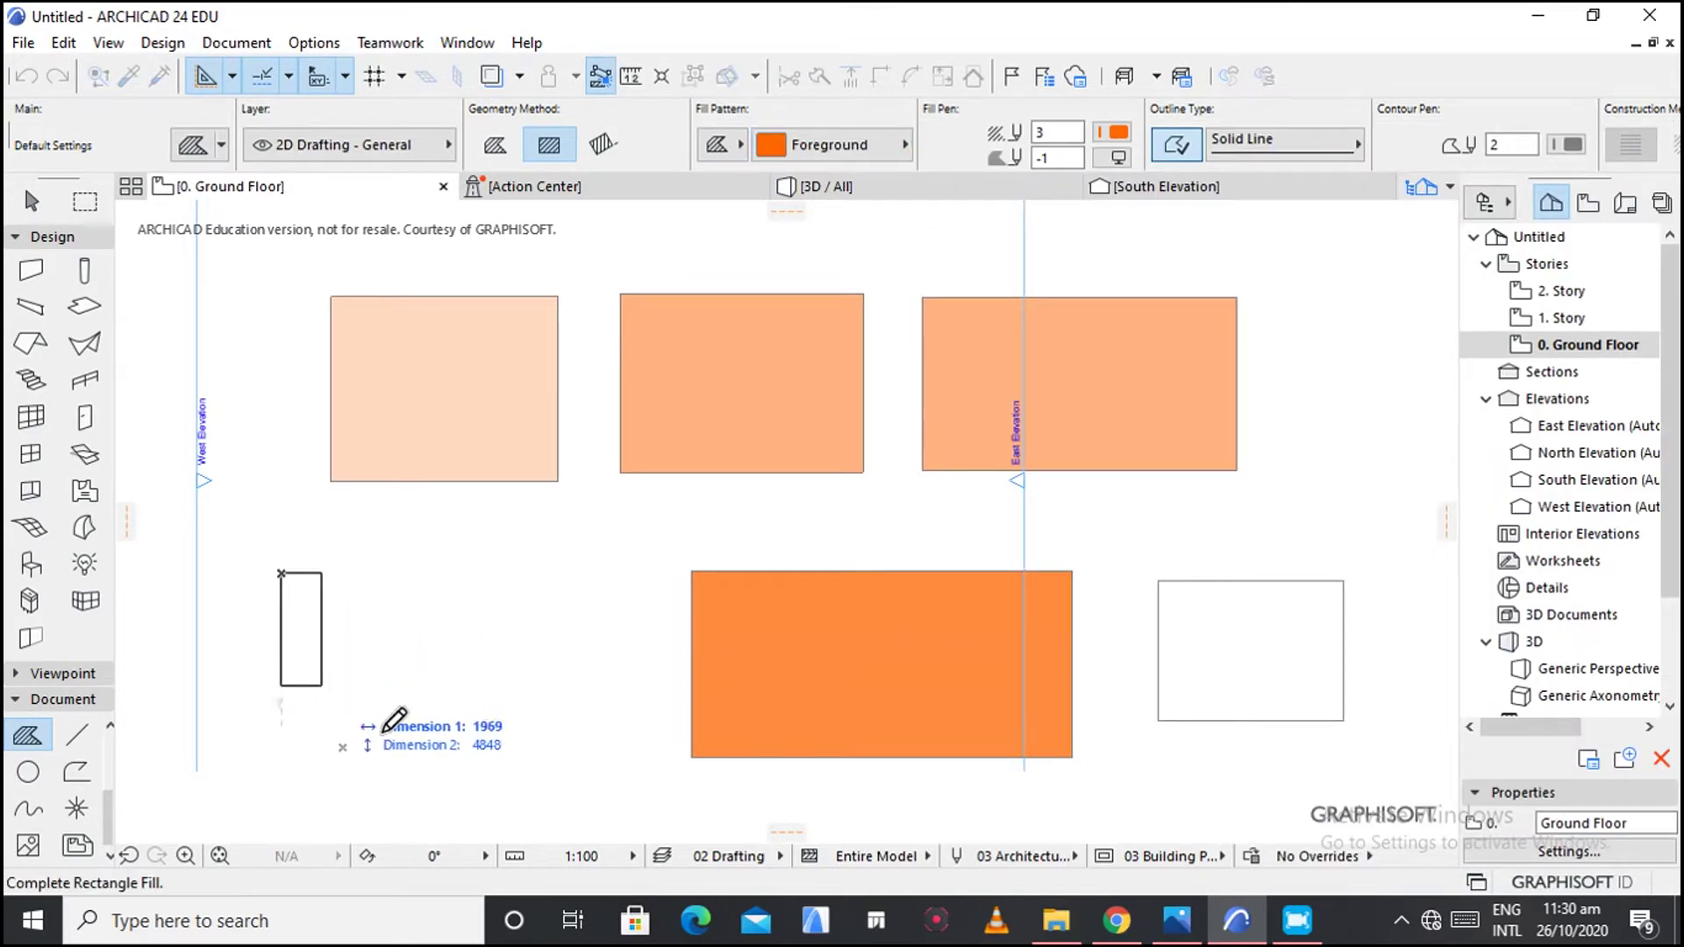
left_click(543, 766)
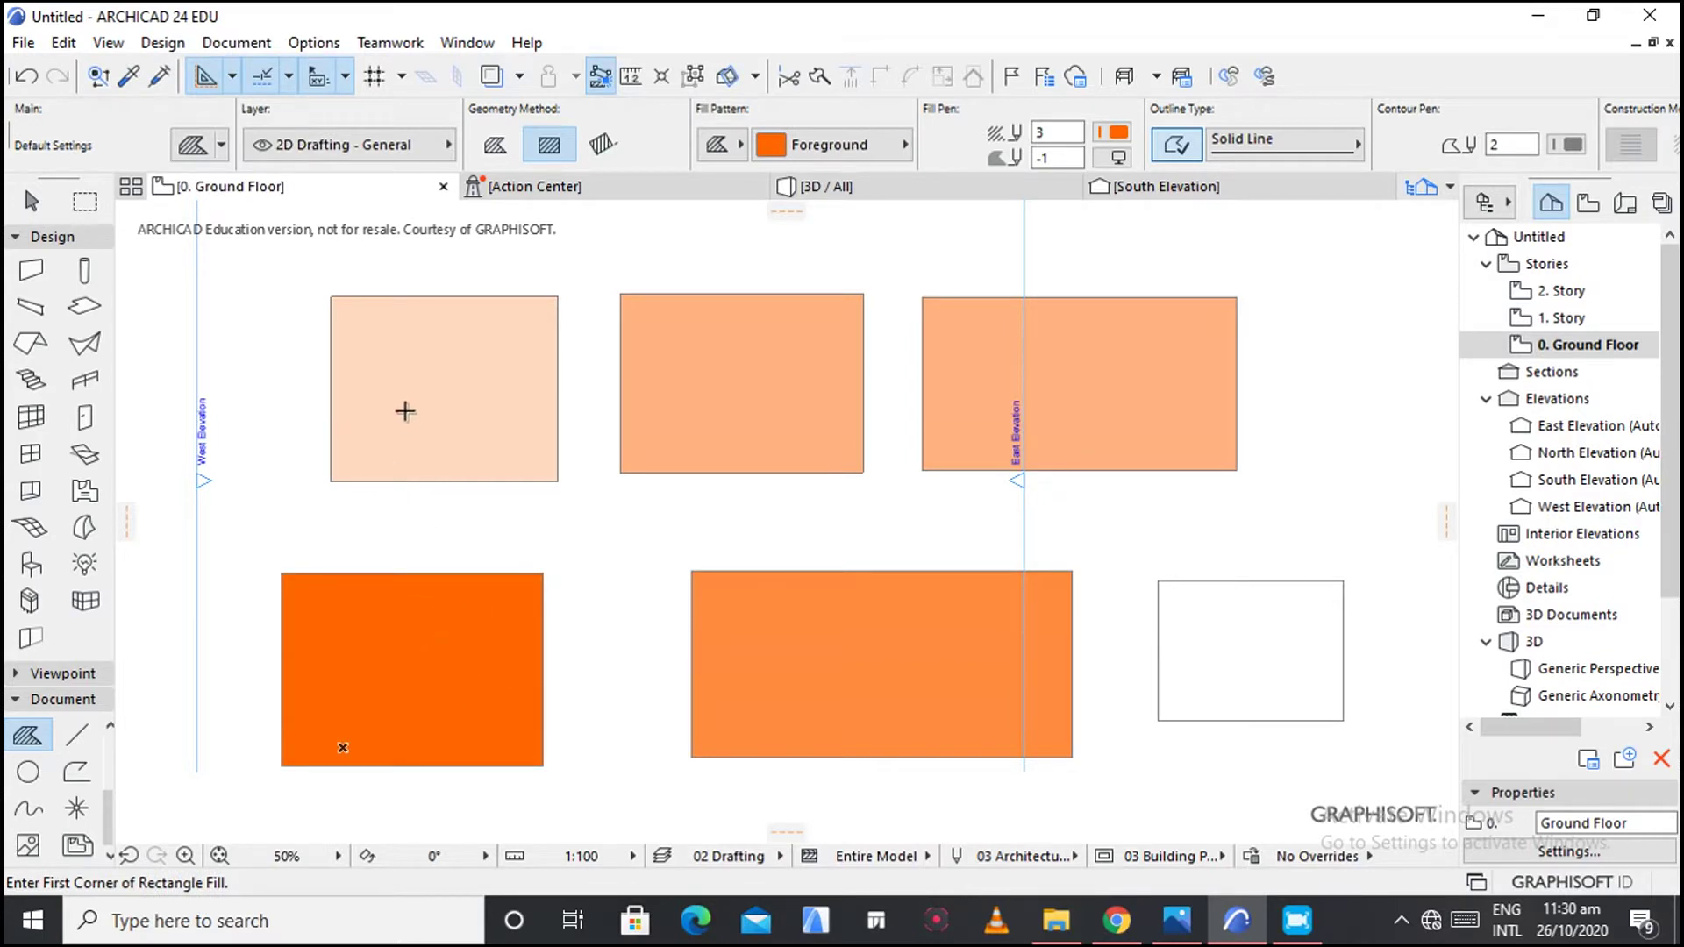
left_click(771, 147)
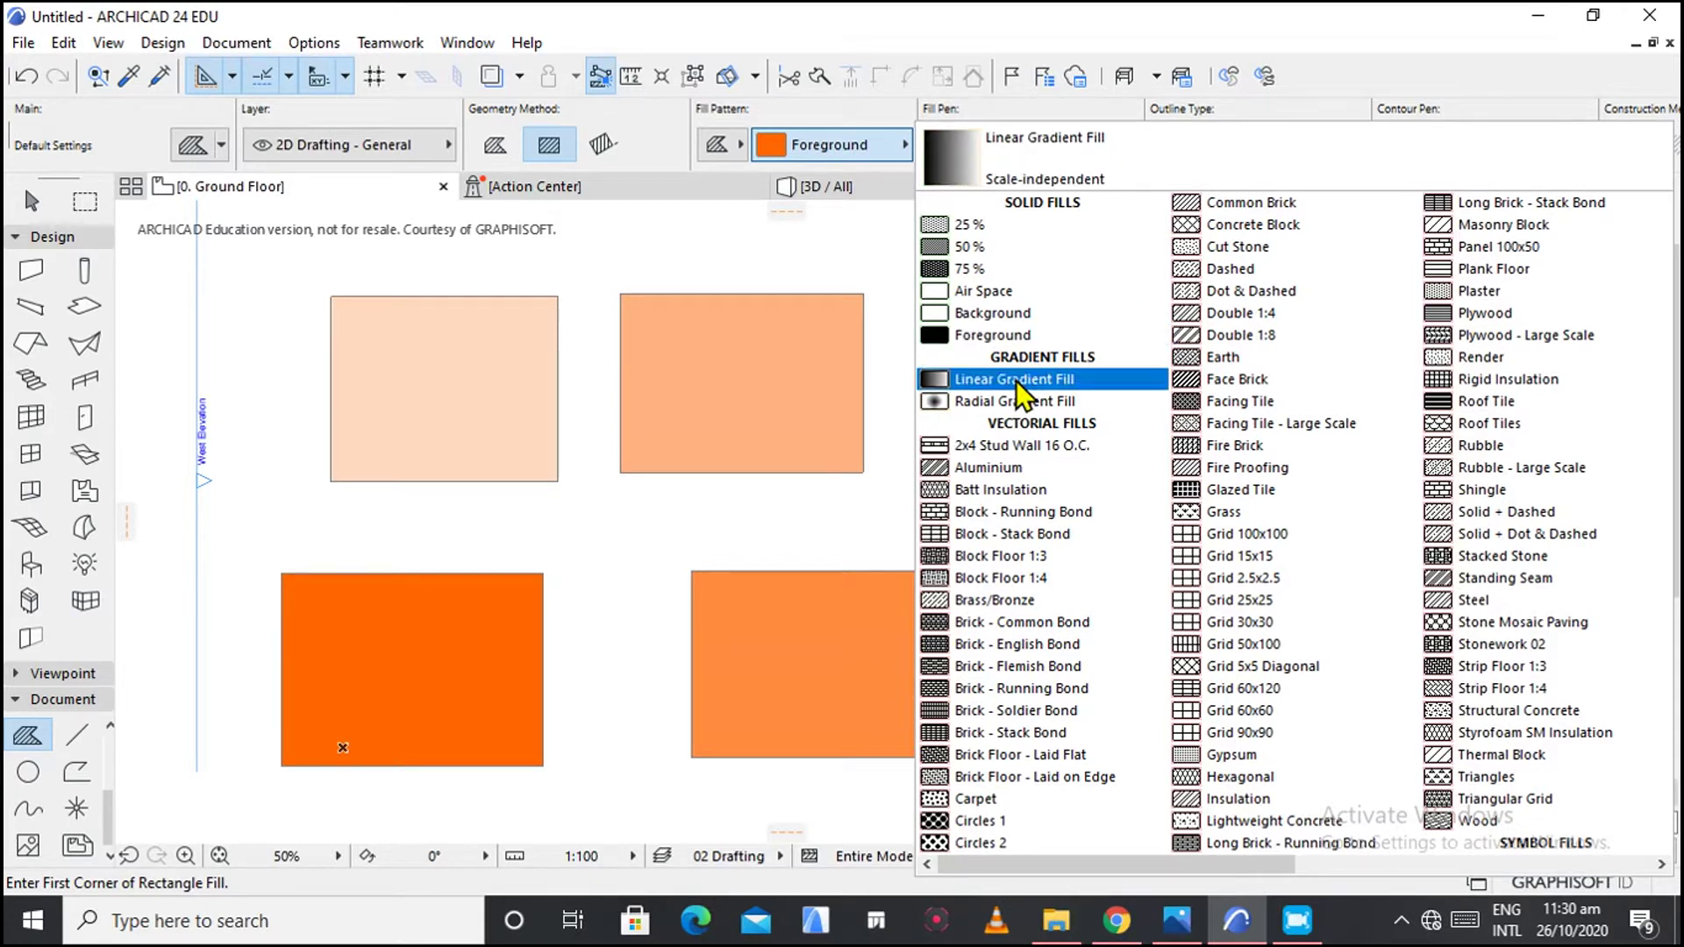
scroll(1020, 394, "down", 5)
scroll(1020, 394, "up", 5)
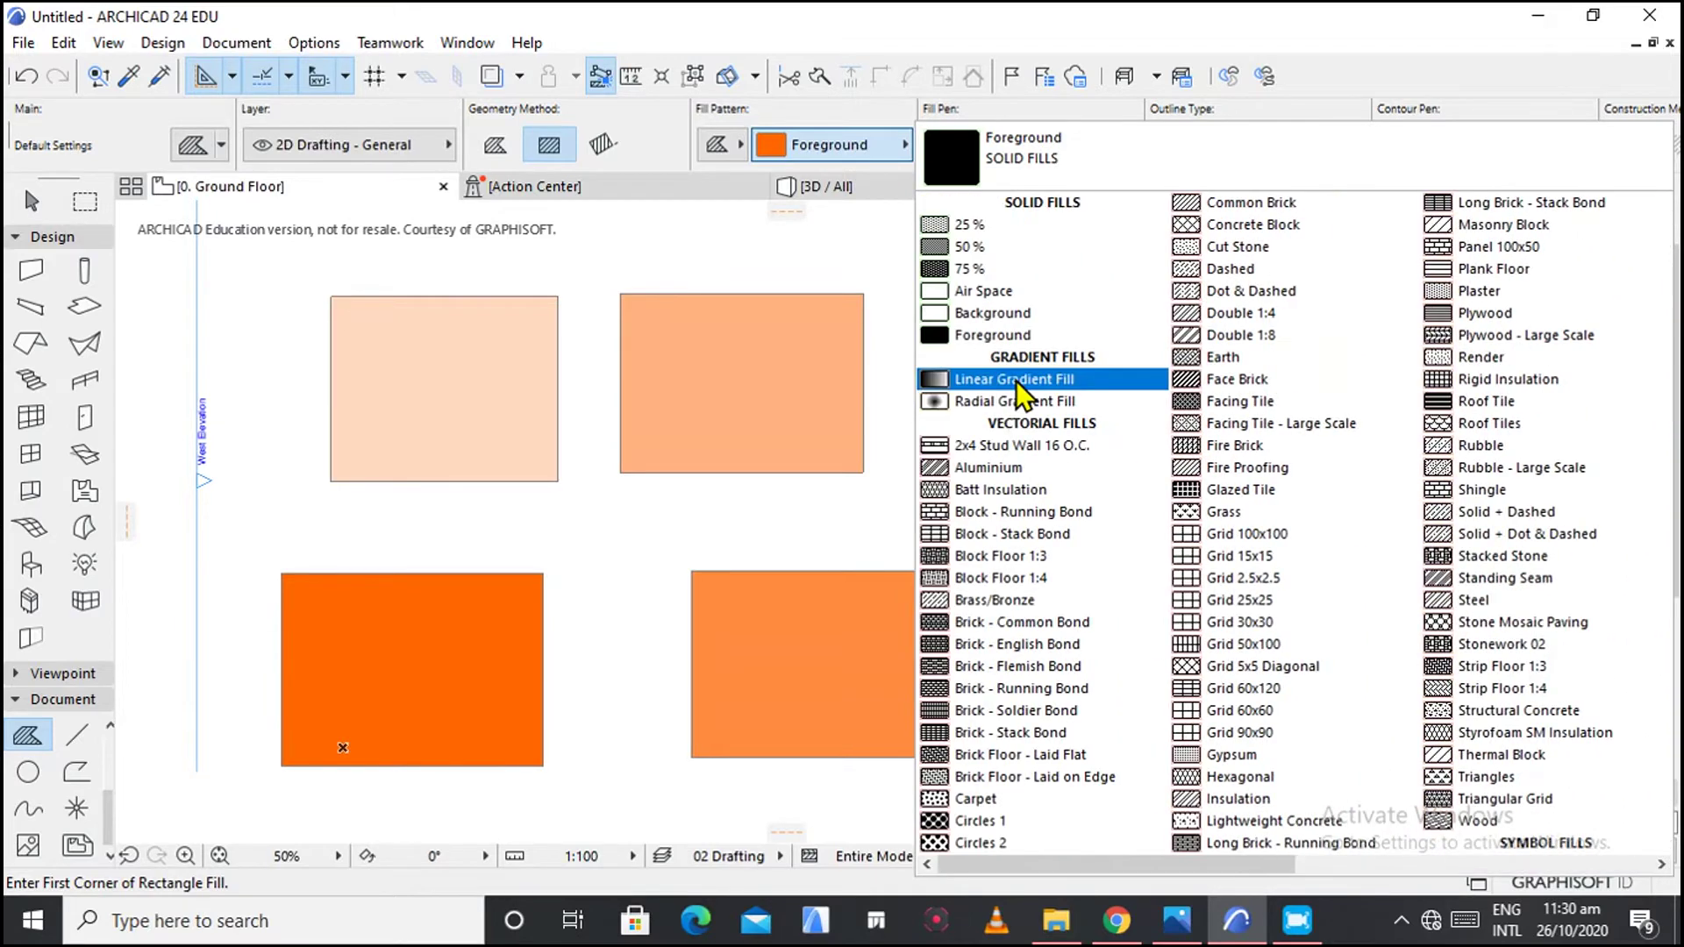
key("Escape")
Draw a rectangular Foreground fill in the empty area below the South Elevation marker.
scroll(930, 360, "down", 3)
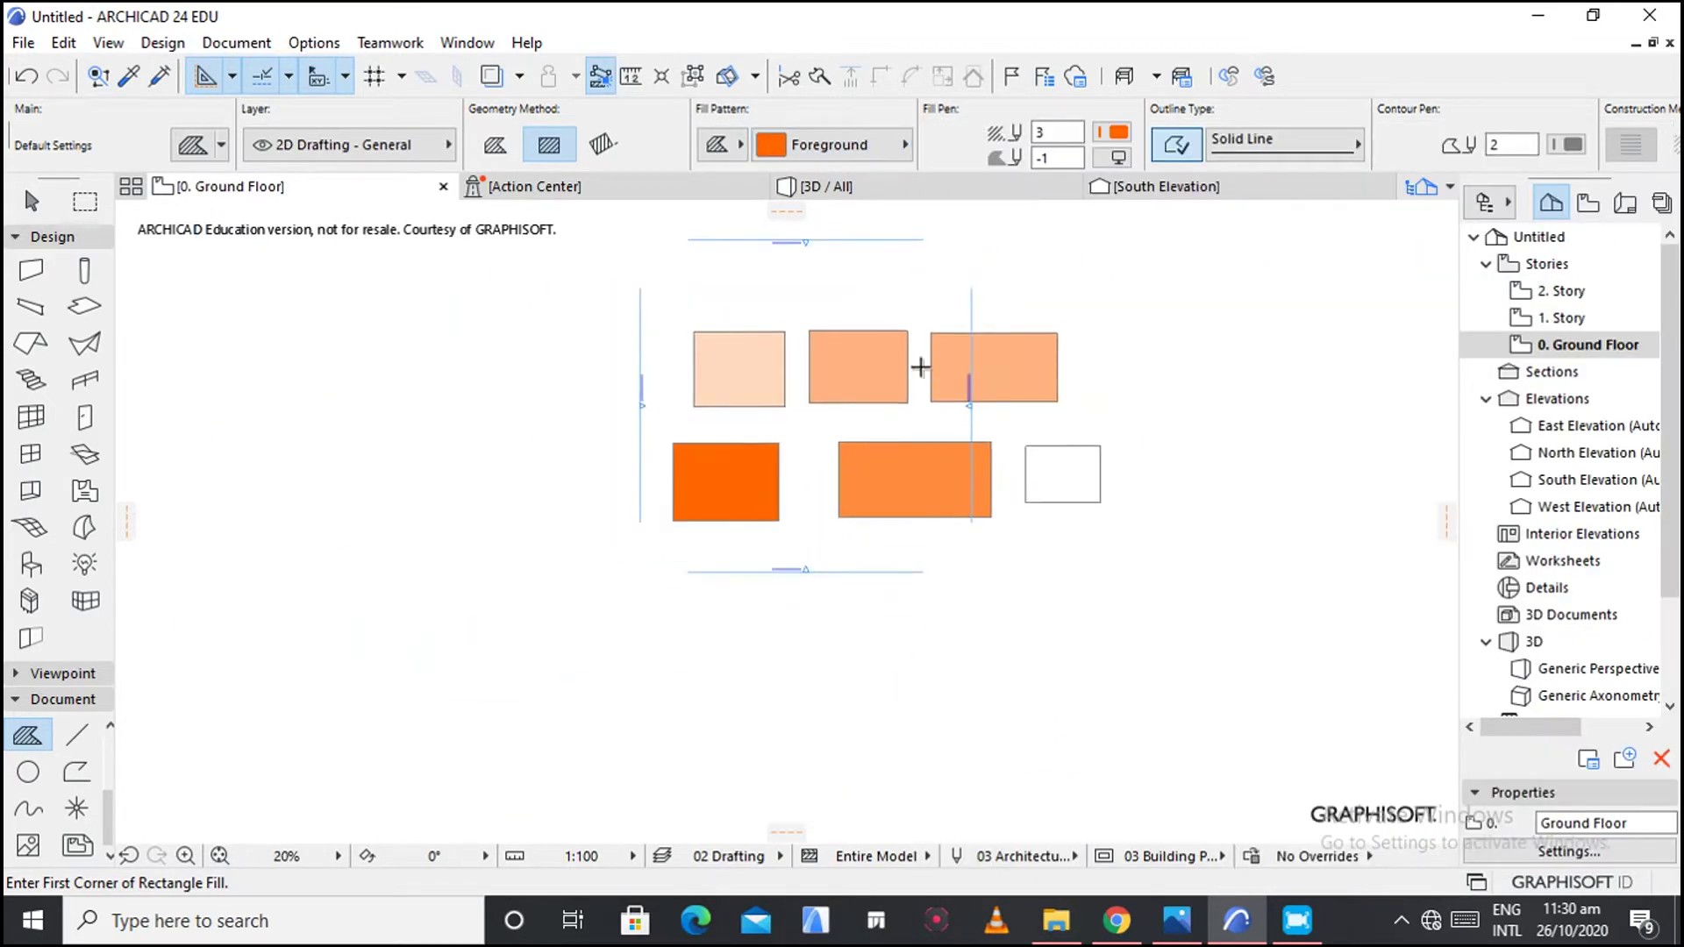
scroll(776, 670, "up", 5)
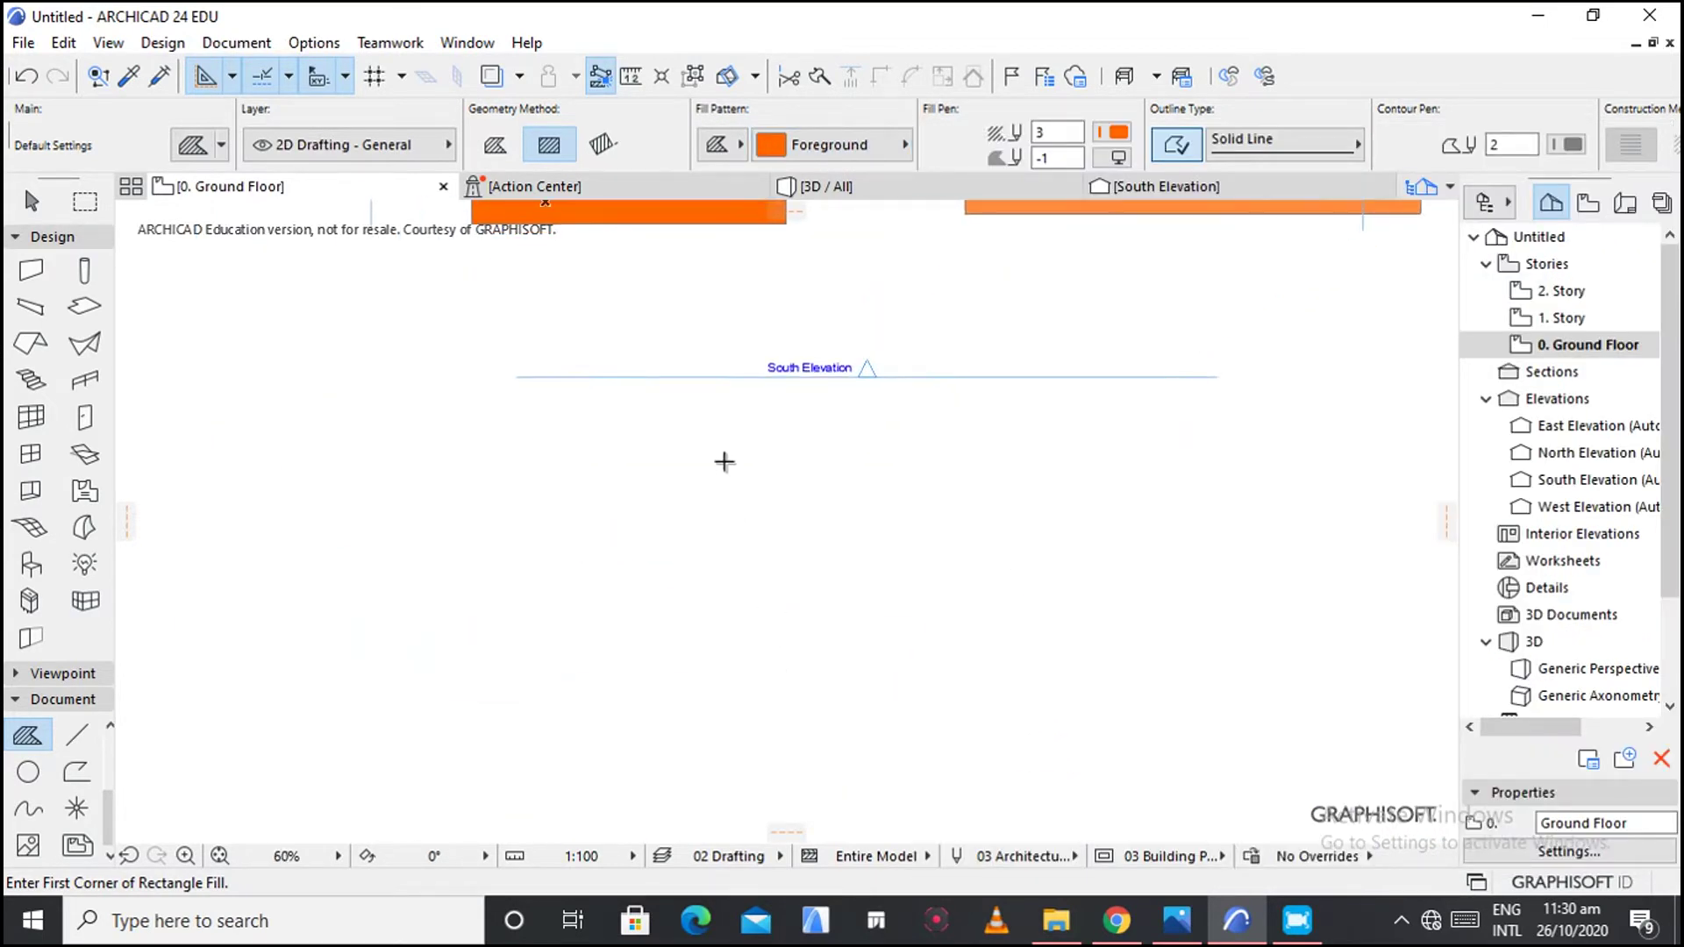
left_click(708, 422)
left_click(1037, 671)
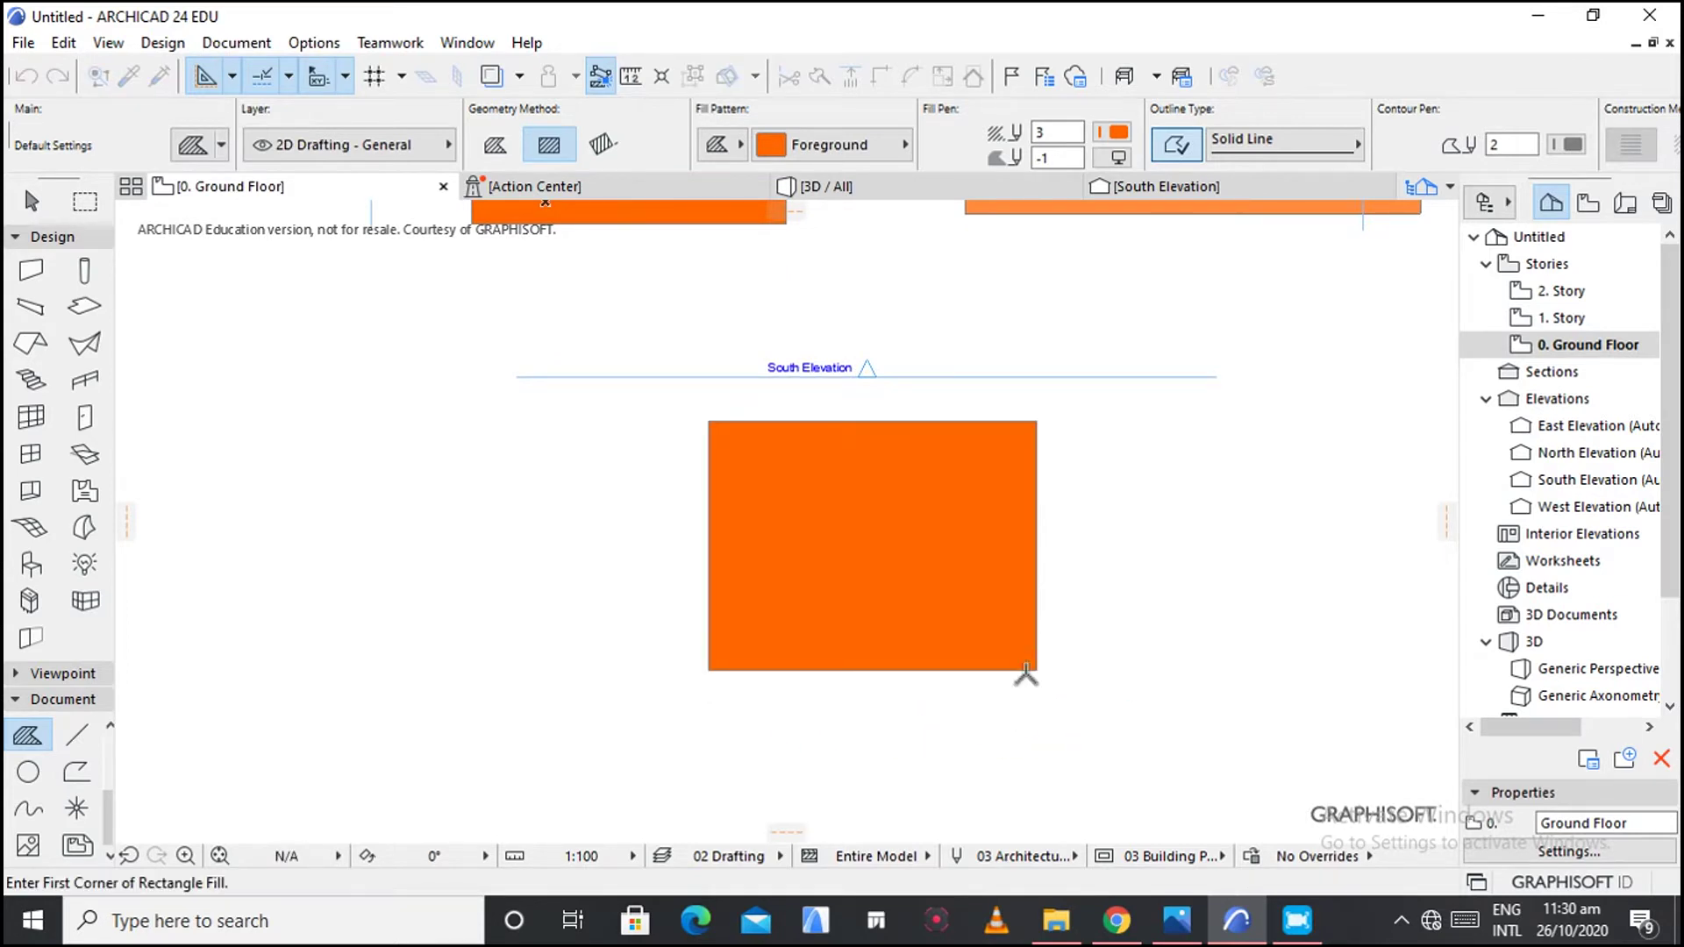
Select the fill below the South Elevation marker and change its pattern to Linear Gradient Fill.
scroll(870, 513, "up", 3)
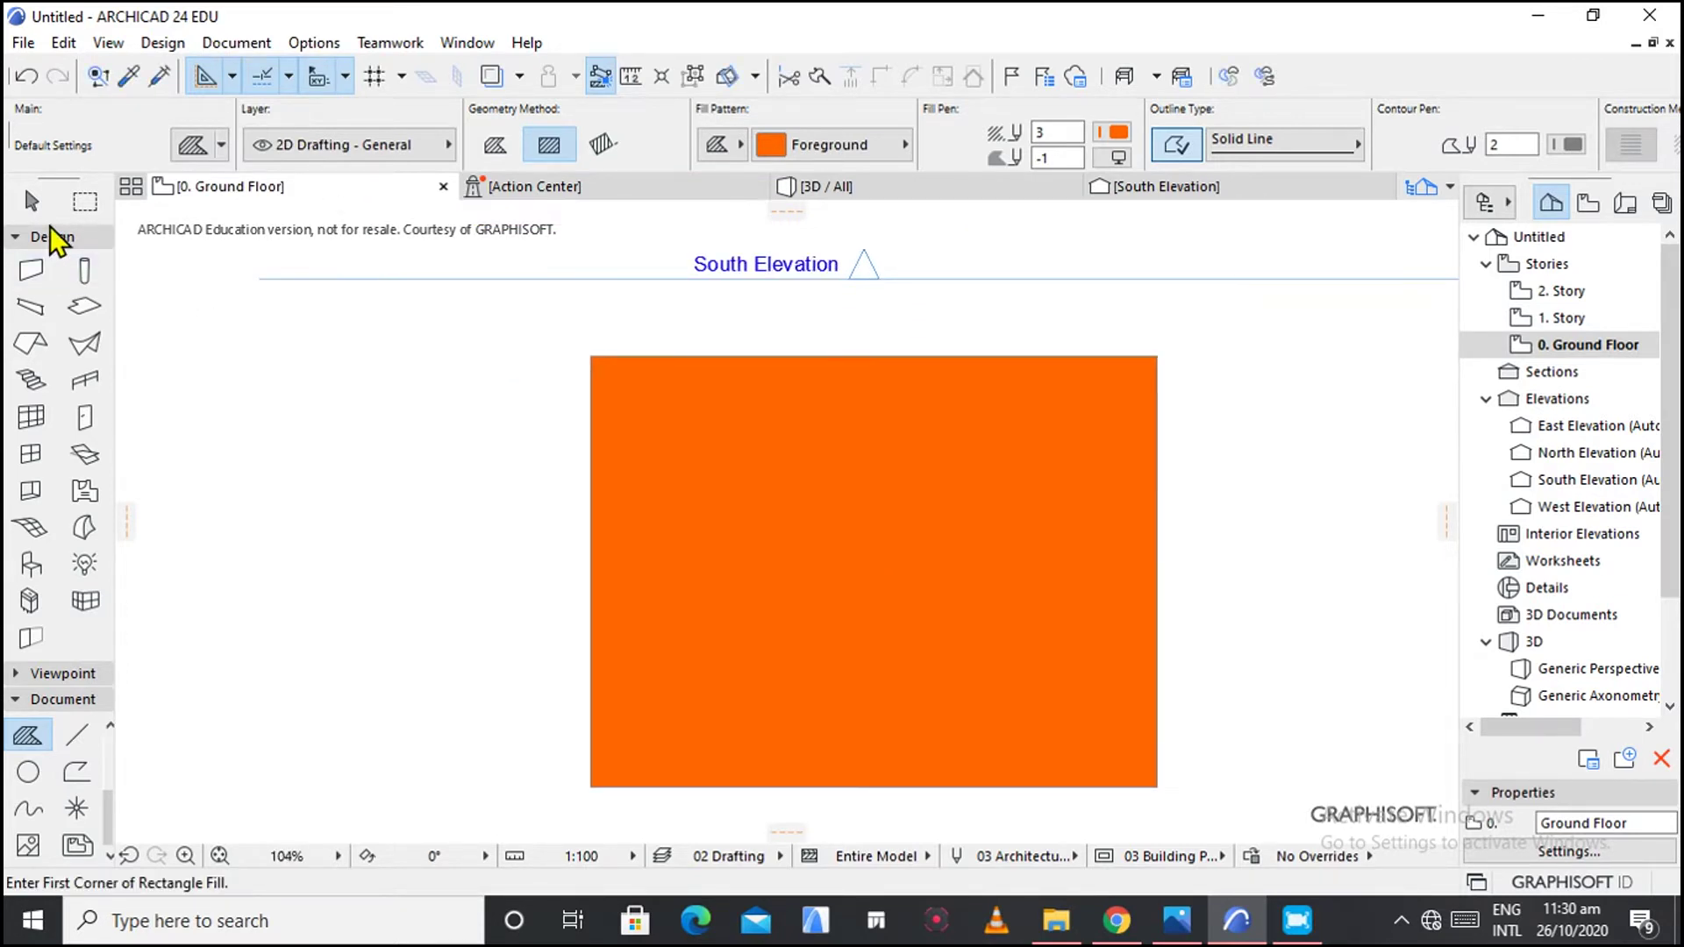
left_click(29, 202)
left_click(897, 575)
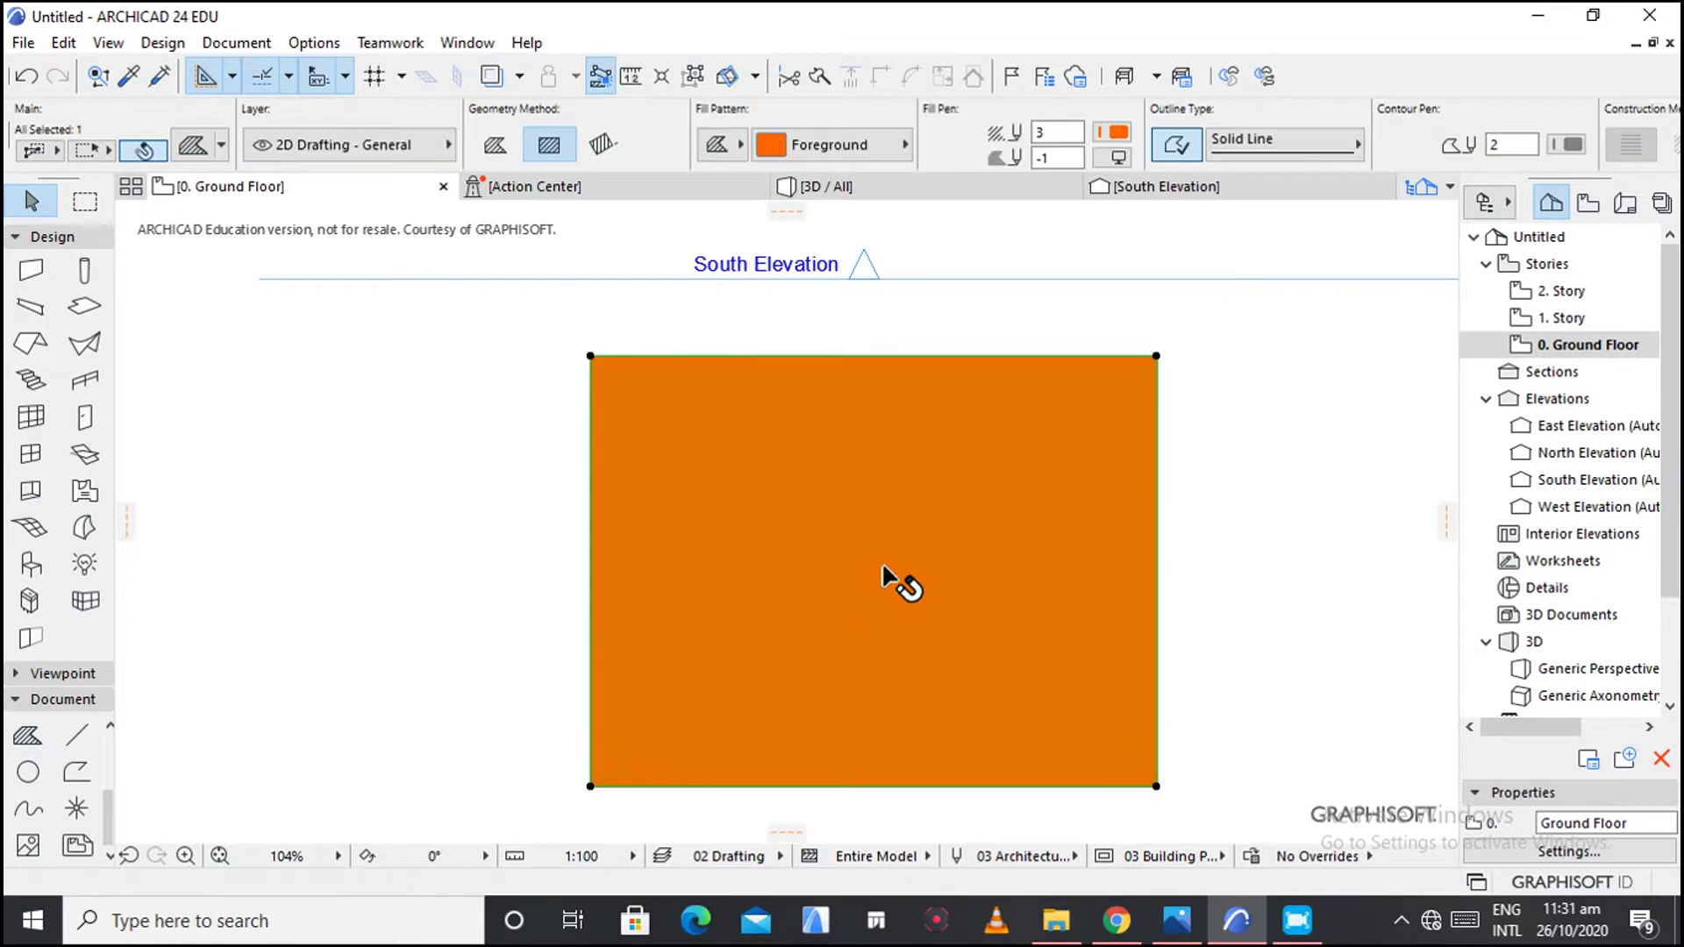
left_click(868, 599)
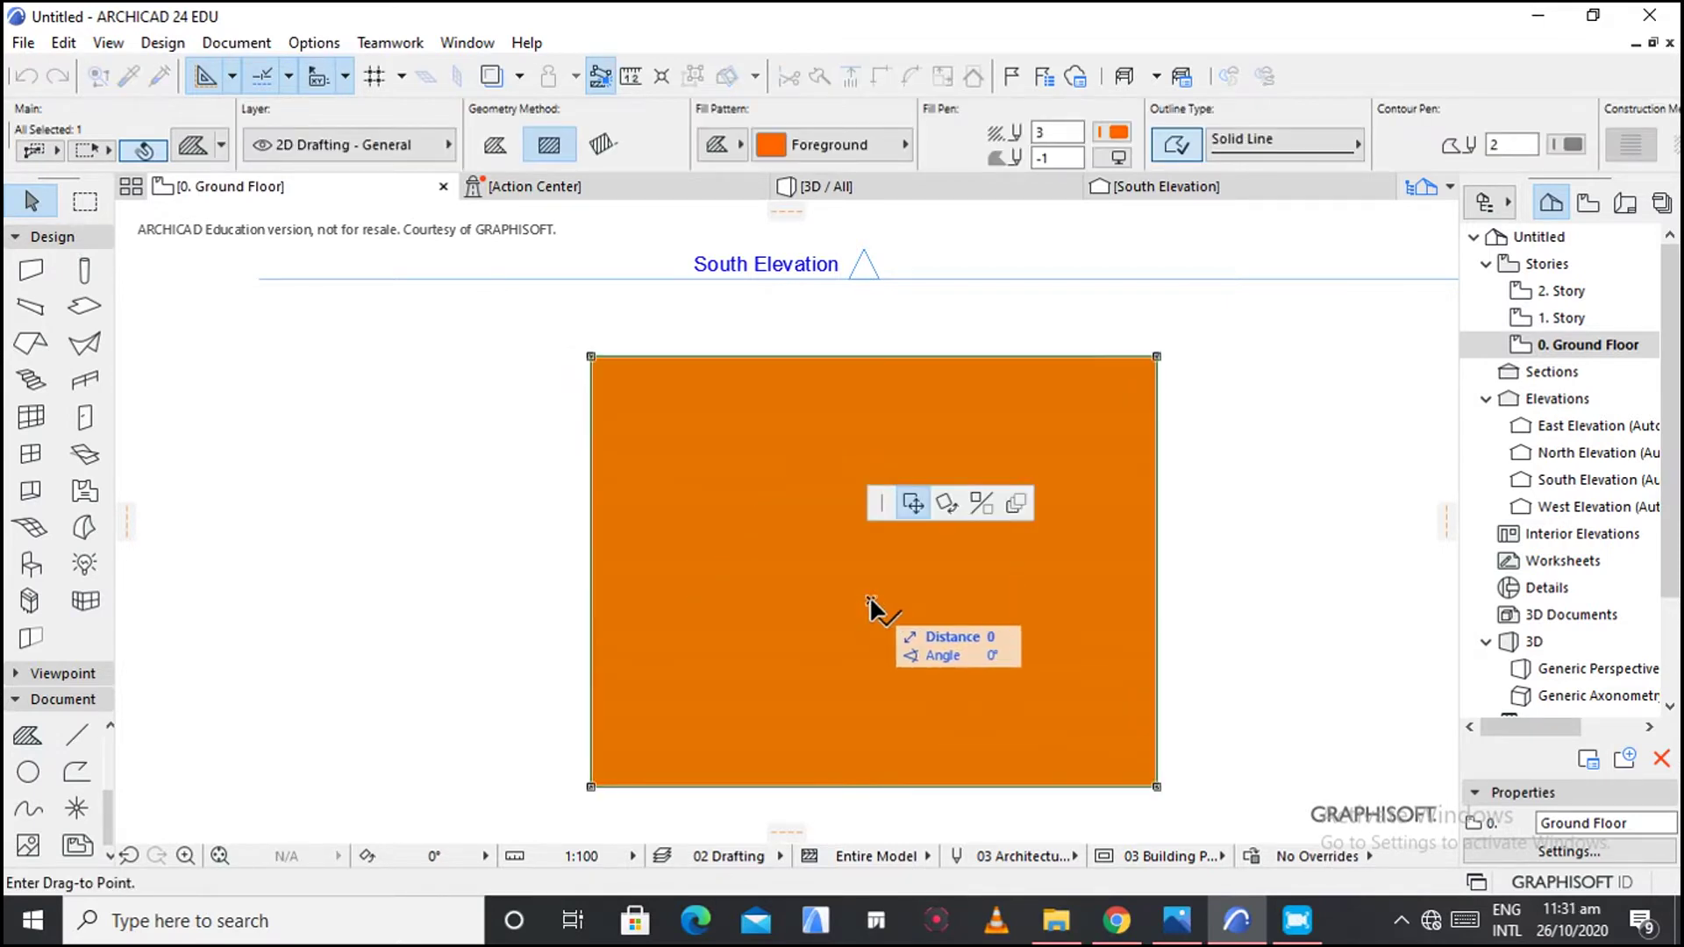
key("Escape")
scroll(901, 528, "up", 3)
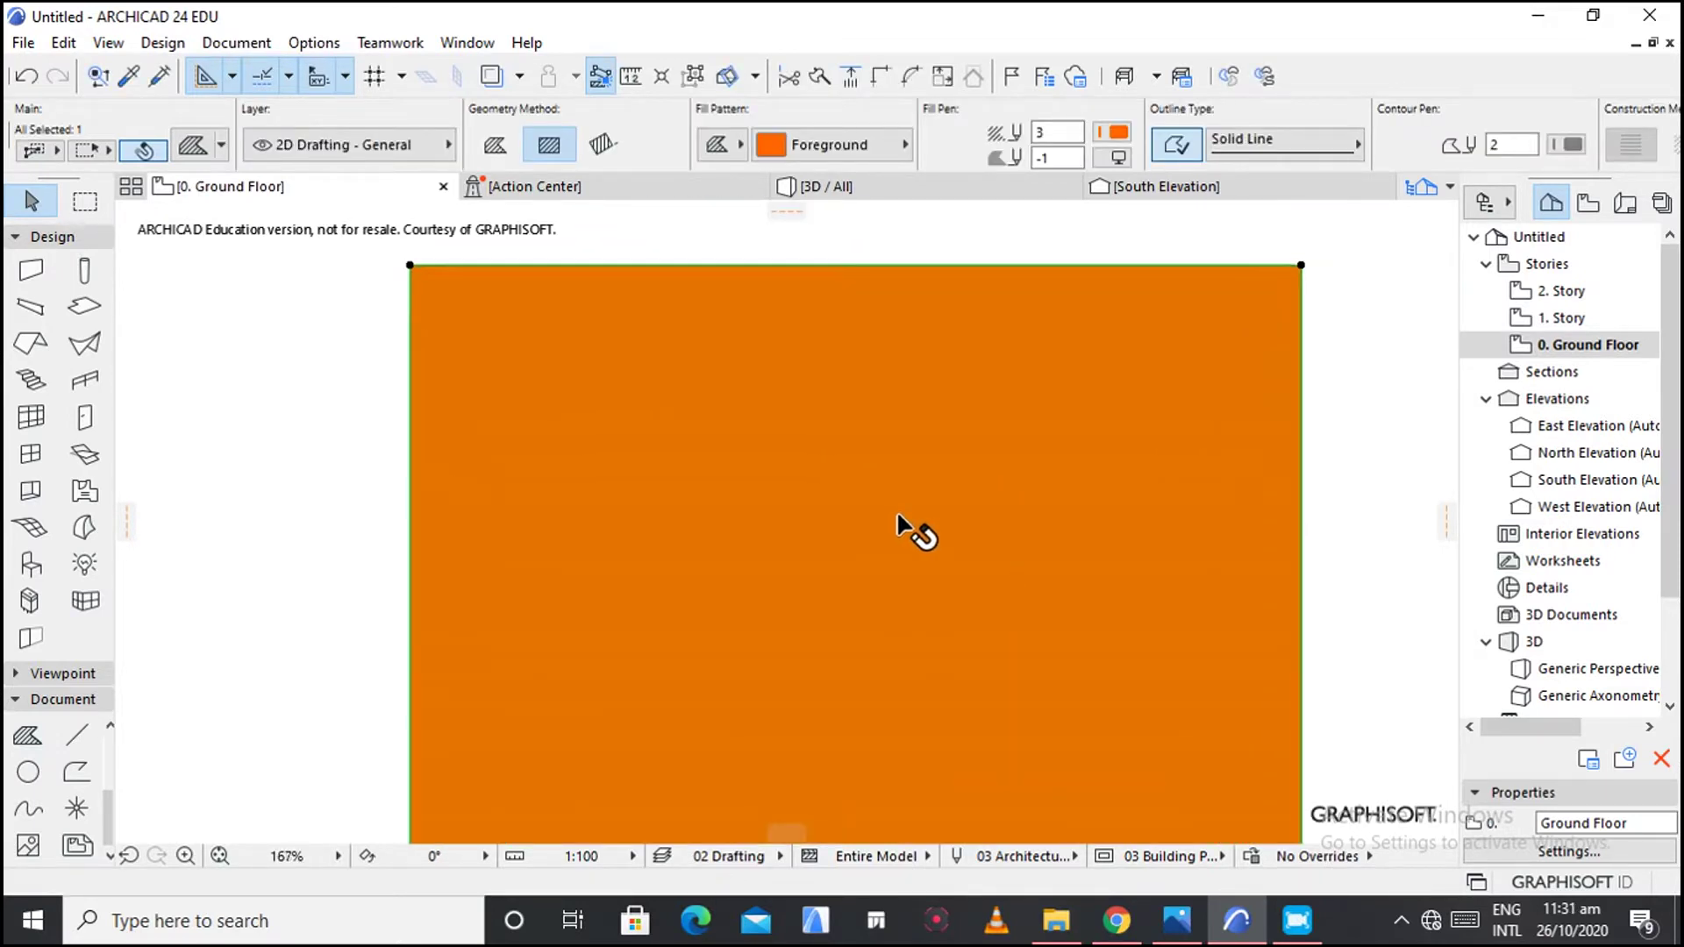
scroll(888, 534, "down", 5)
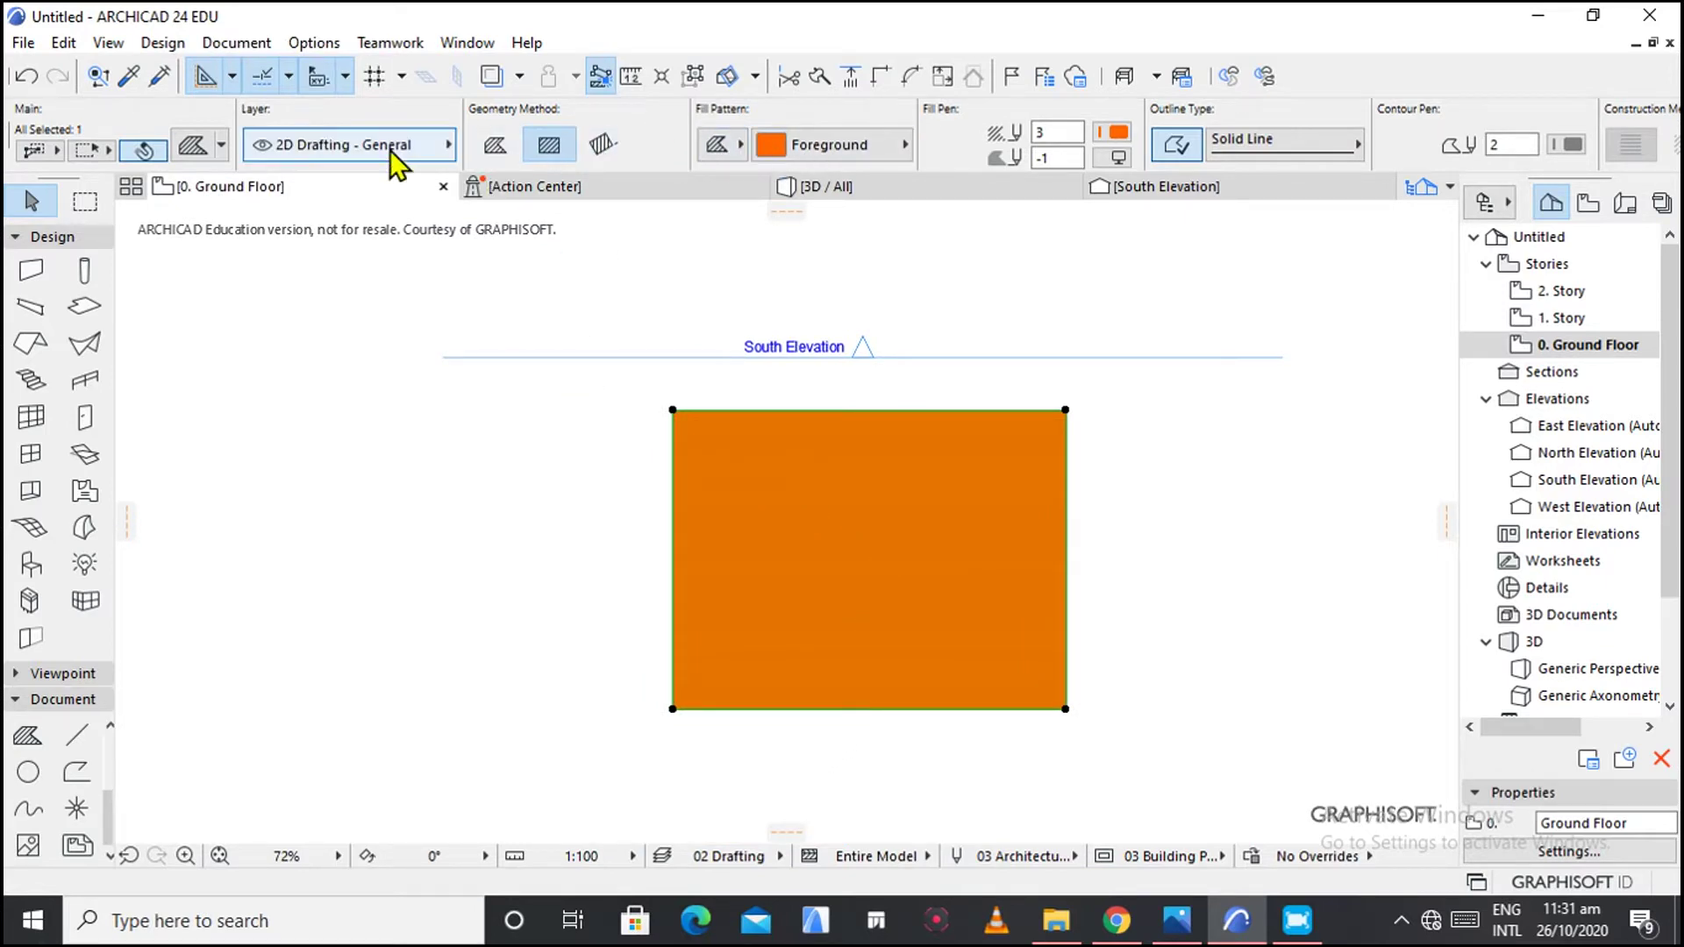
left_click(809, 144)
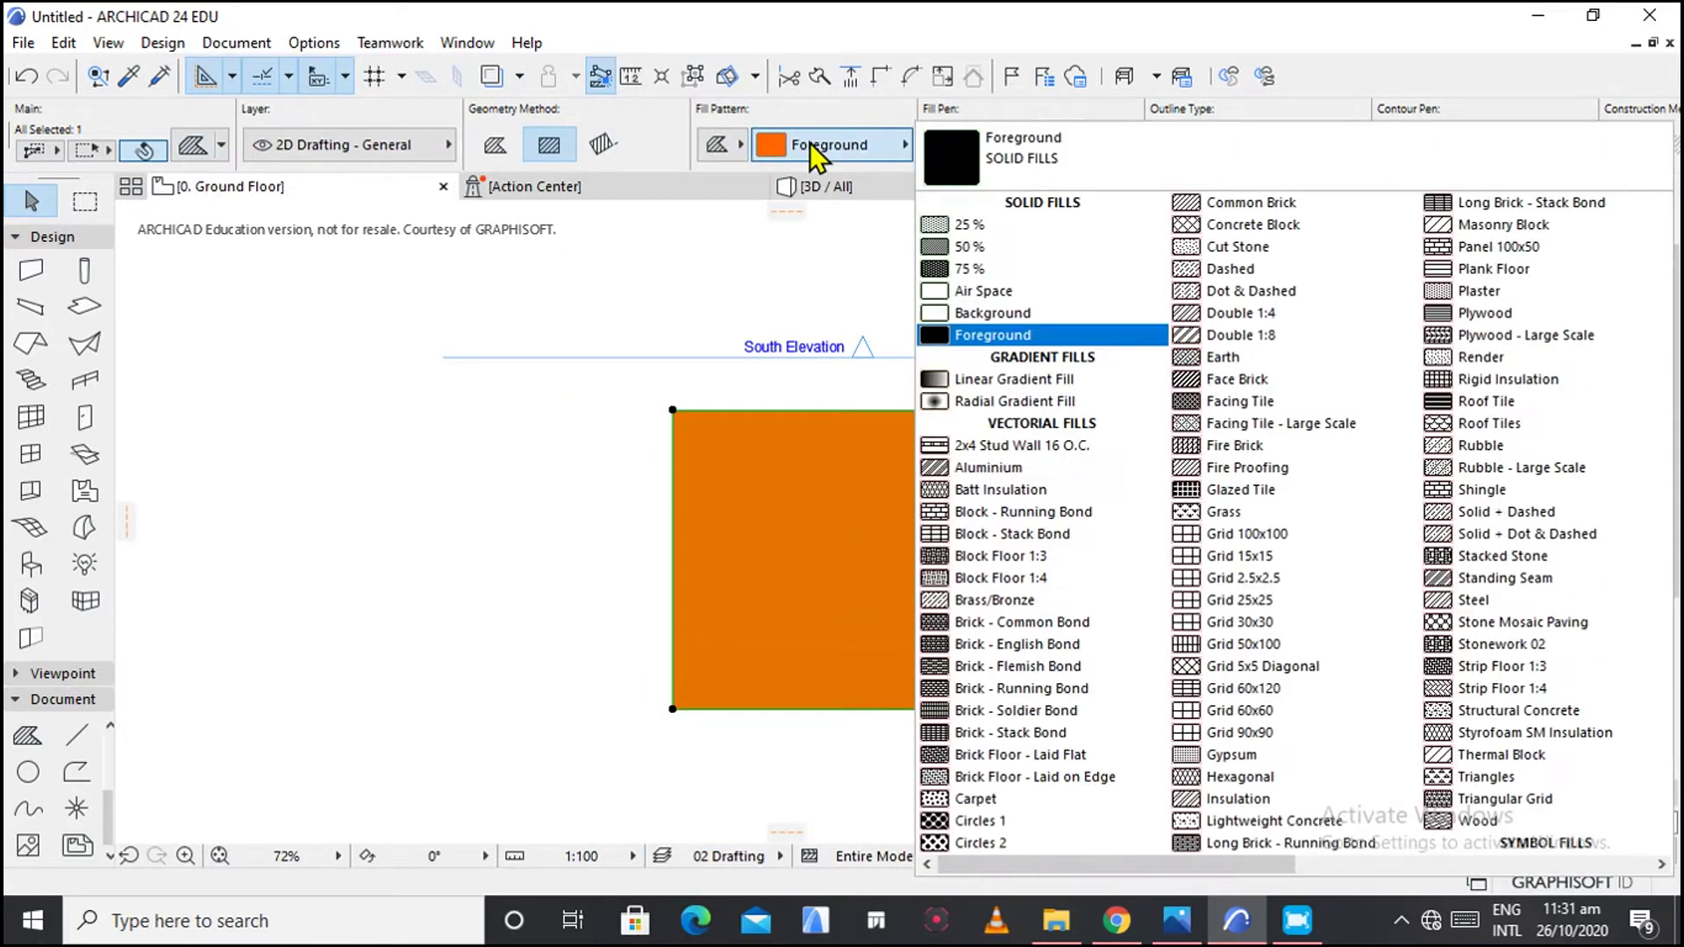
left_click(992, 379)
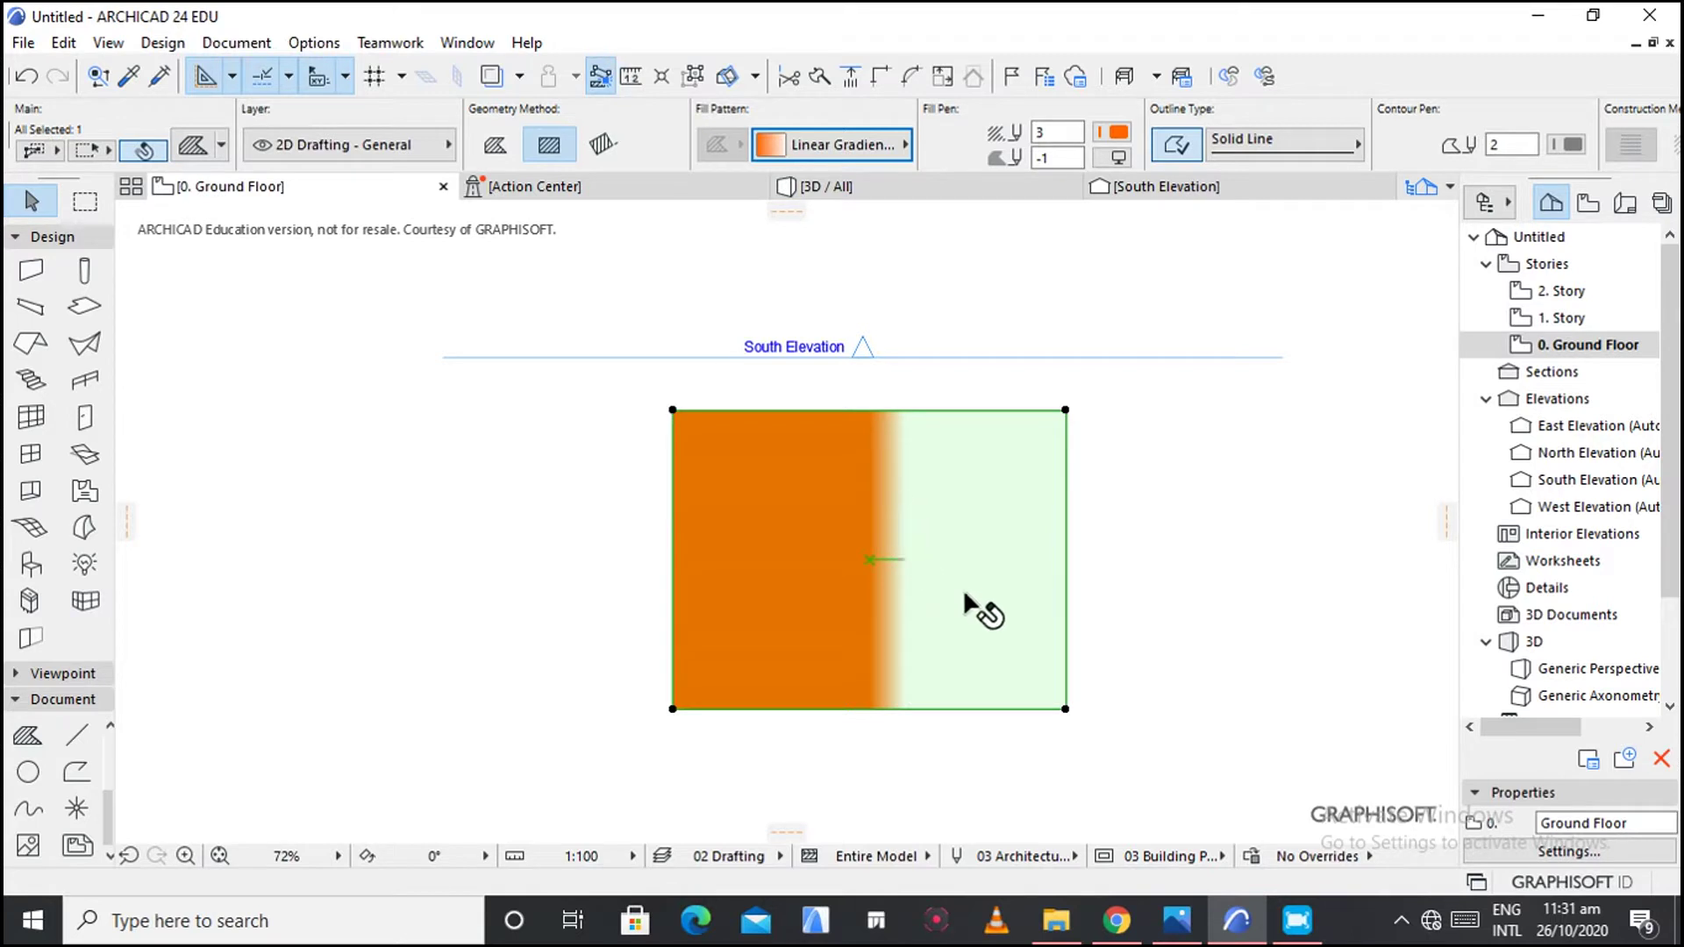
Stretch the linear gradient's direction handle horizontally from the fill's centre to the midpoint of its right edge.
scroll(1096, 621, "up", 2)
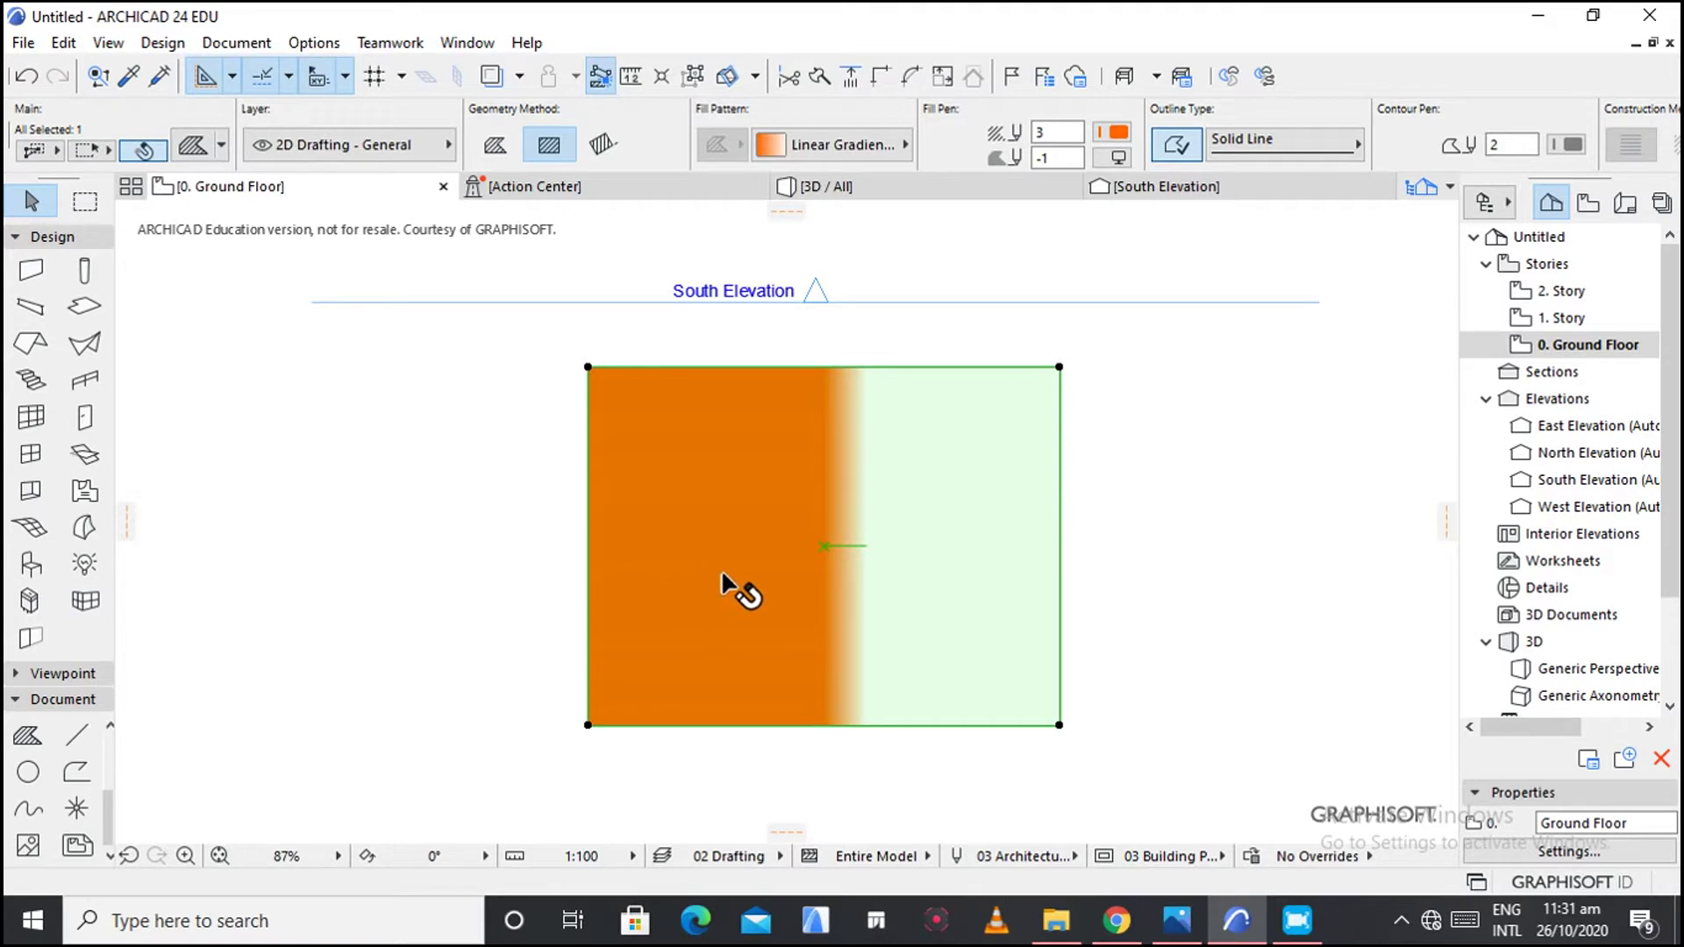
left_click(863, 546)
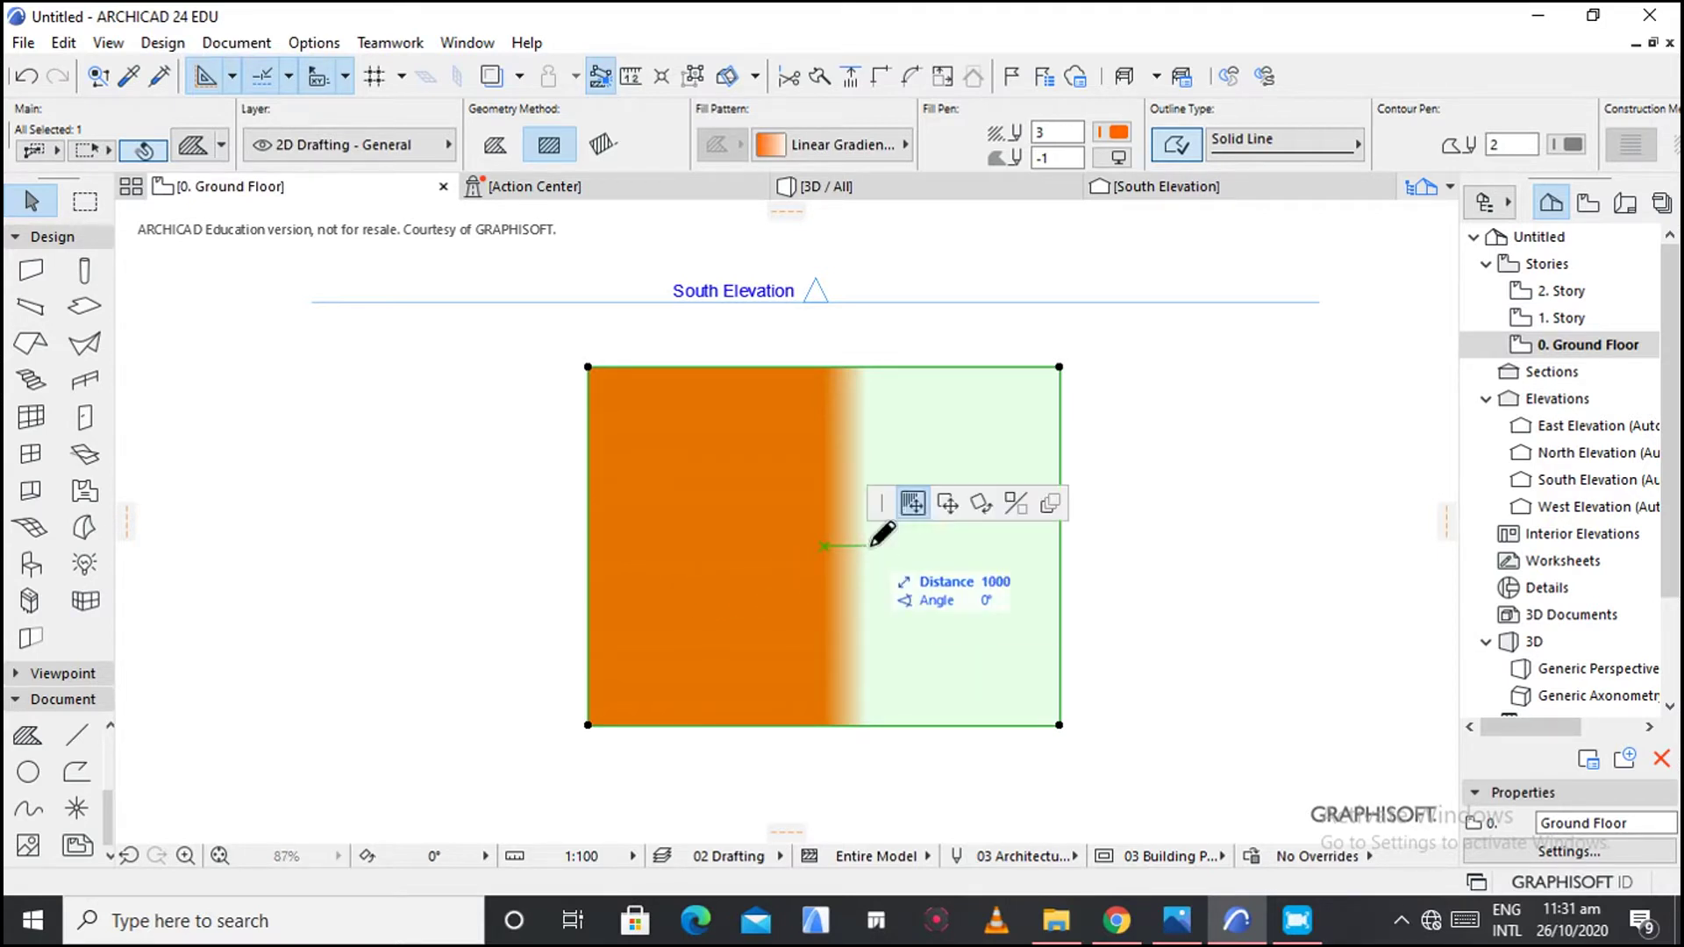
left_click(1060, 545)
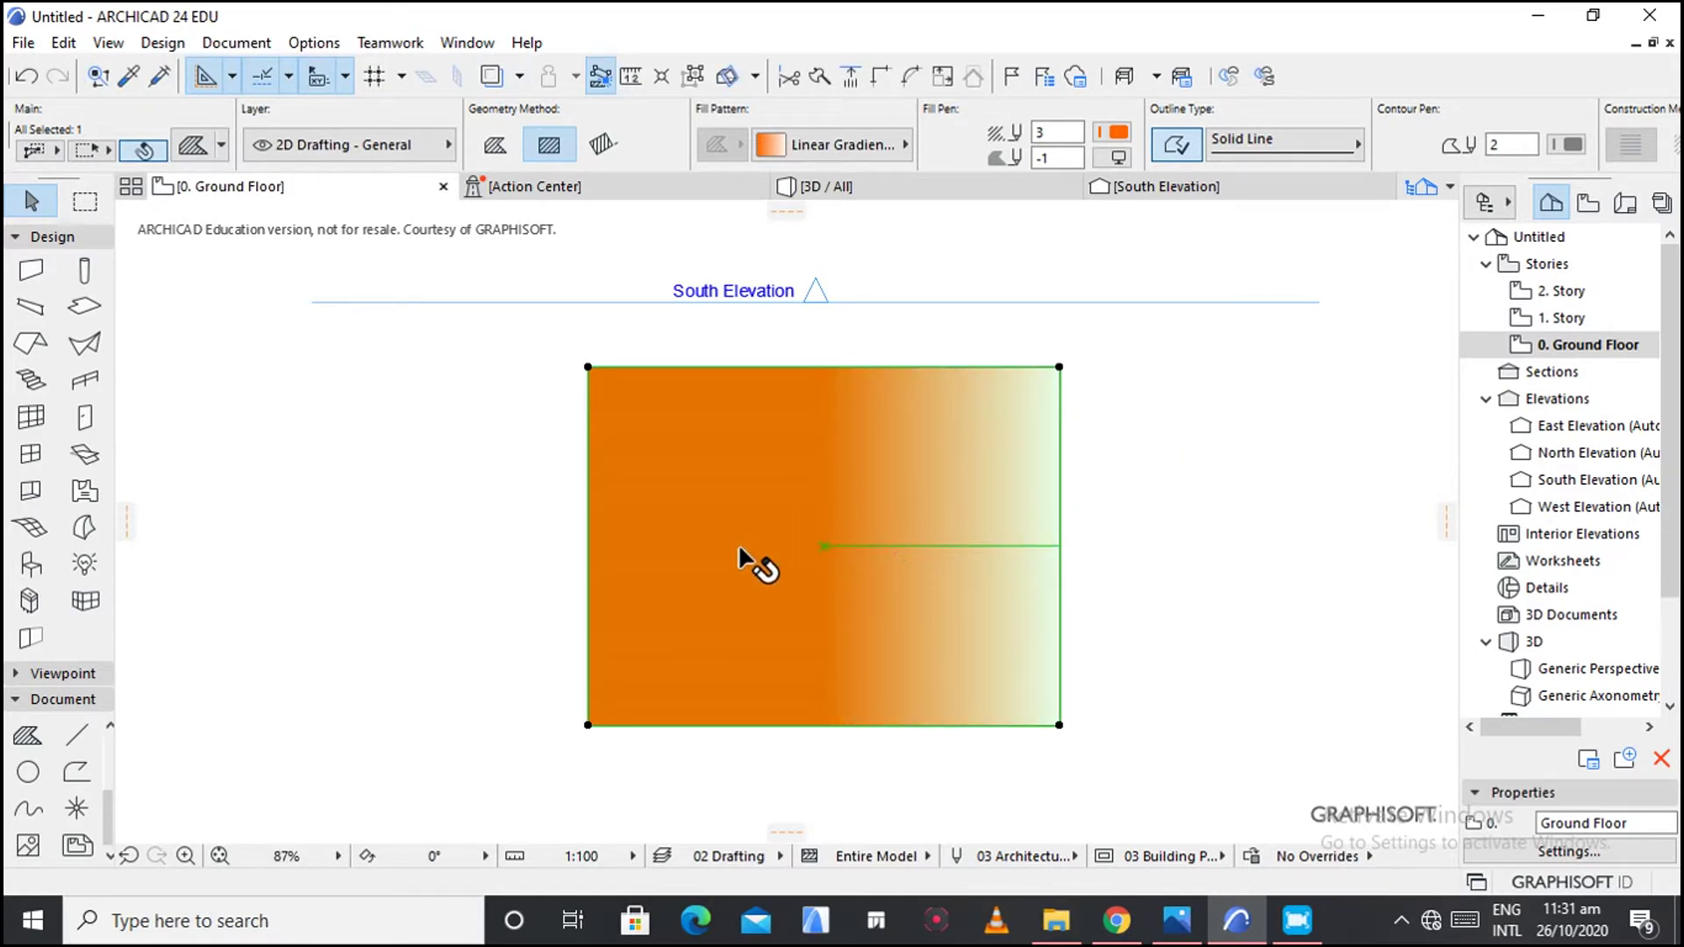
Stretch the linear gradient's direction handle from the fill's centre to the midpoint of its left edge.
left_click(828, 546)
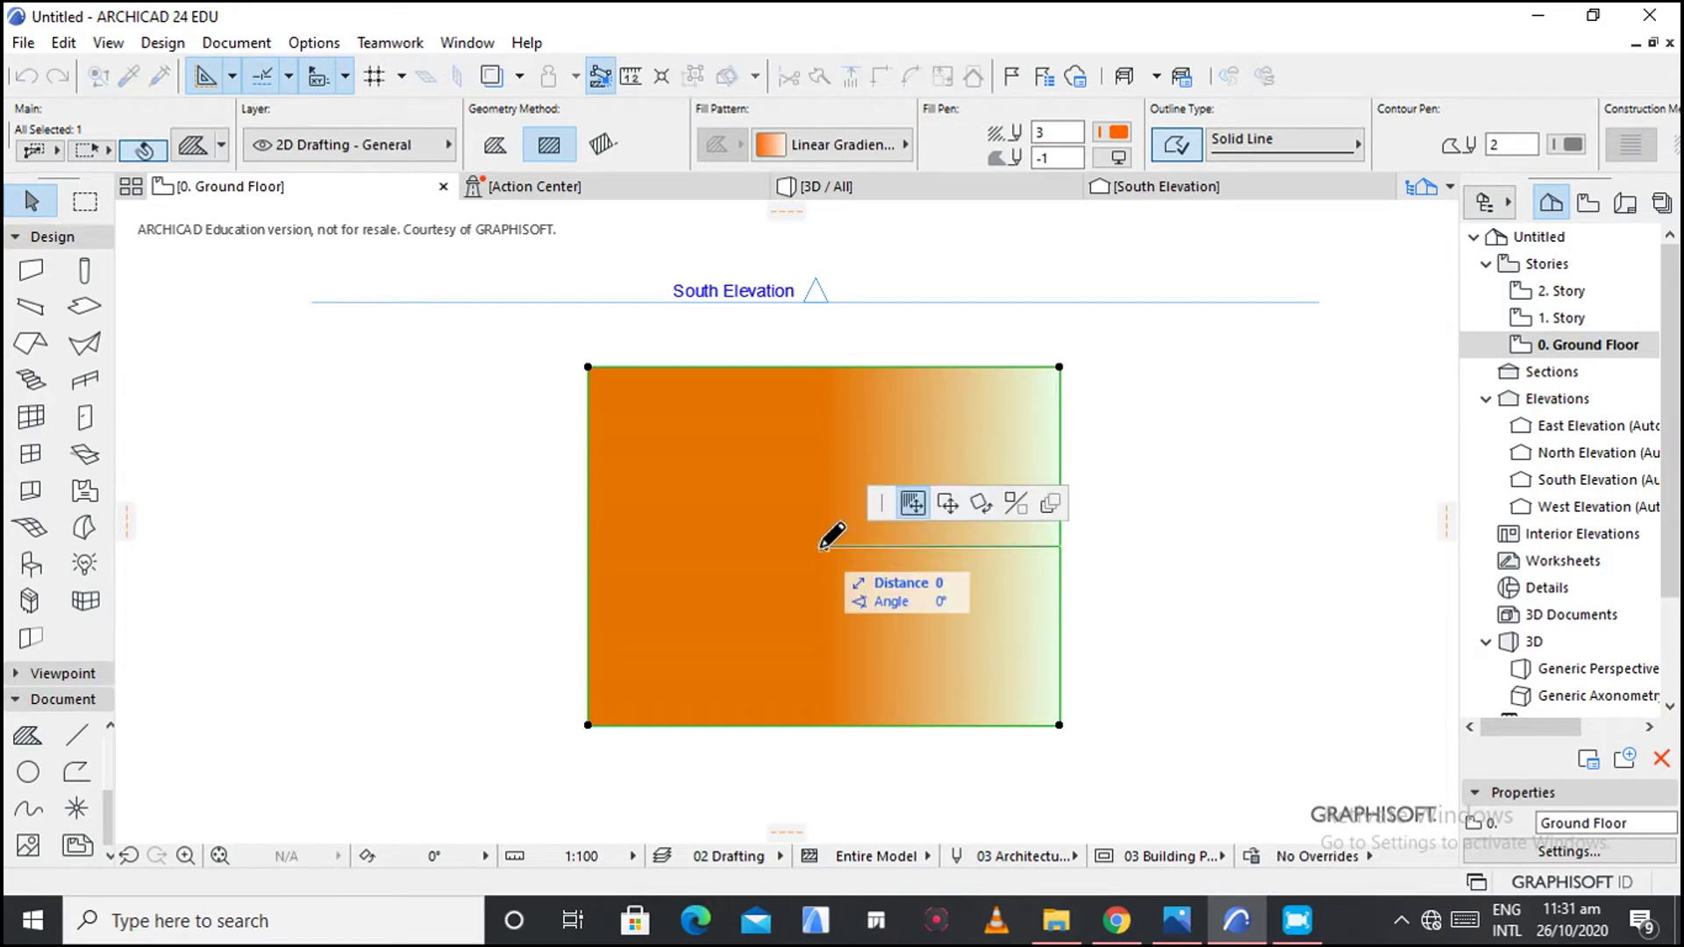
left_click(588, 546)
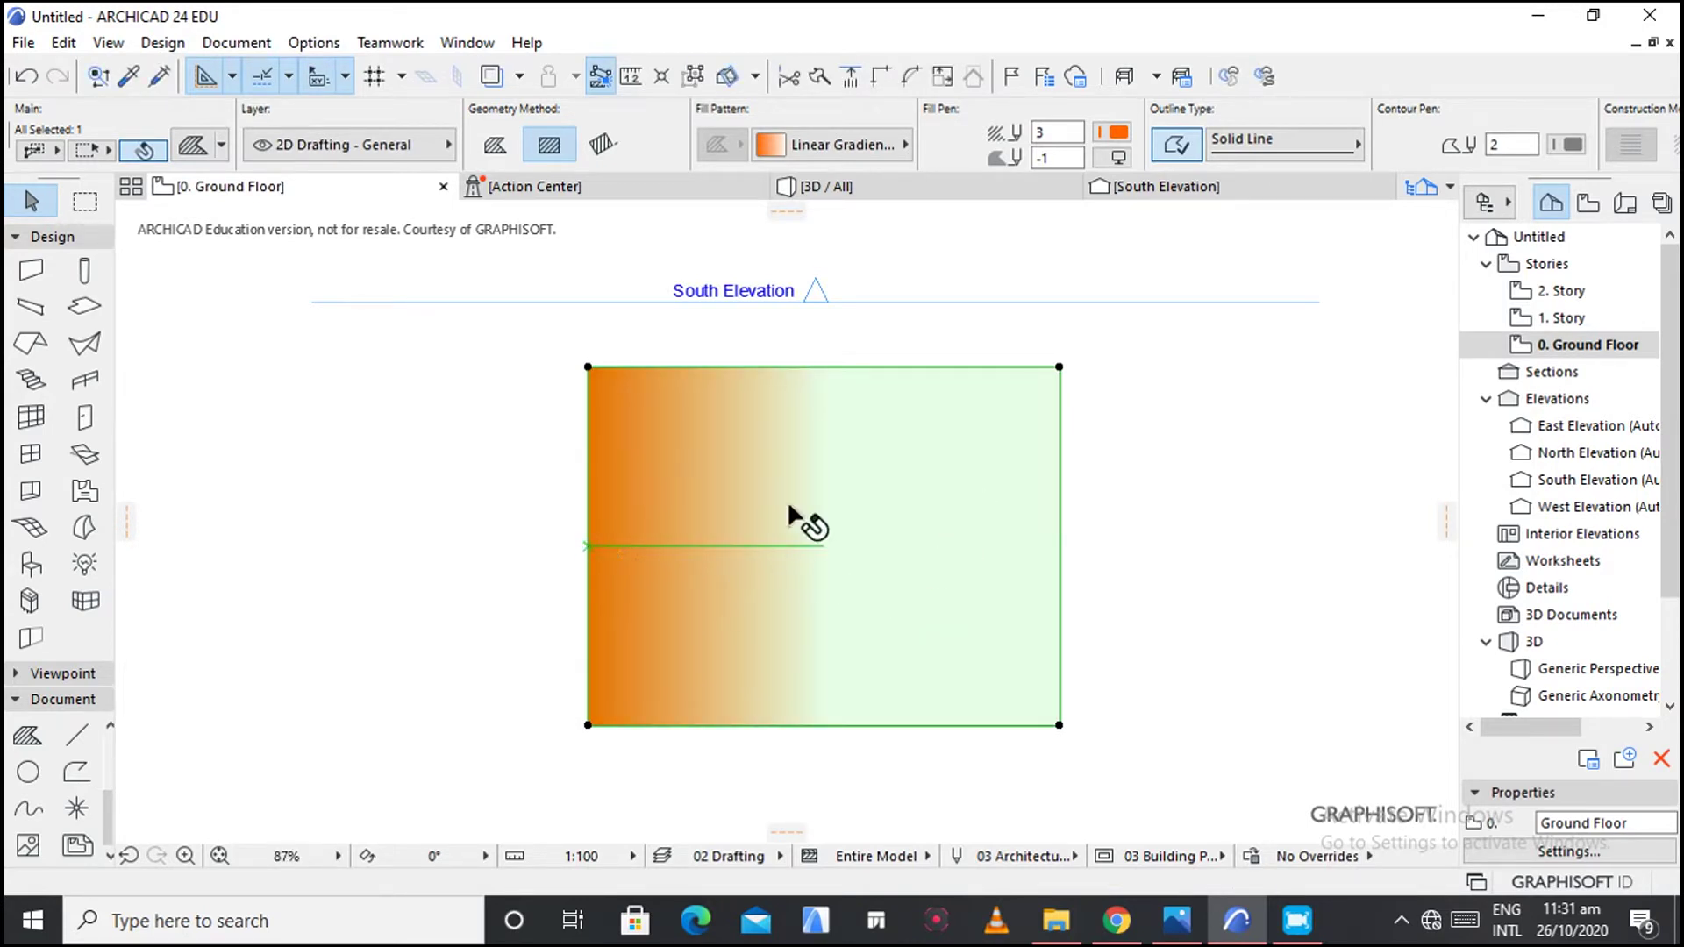
Draw a rectangular Radial Gradient Fill to the lower right of the linear gradient fill.
scroll(818, 556, "down", 2)
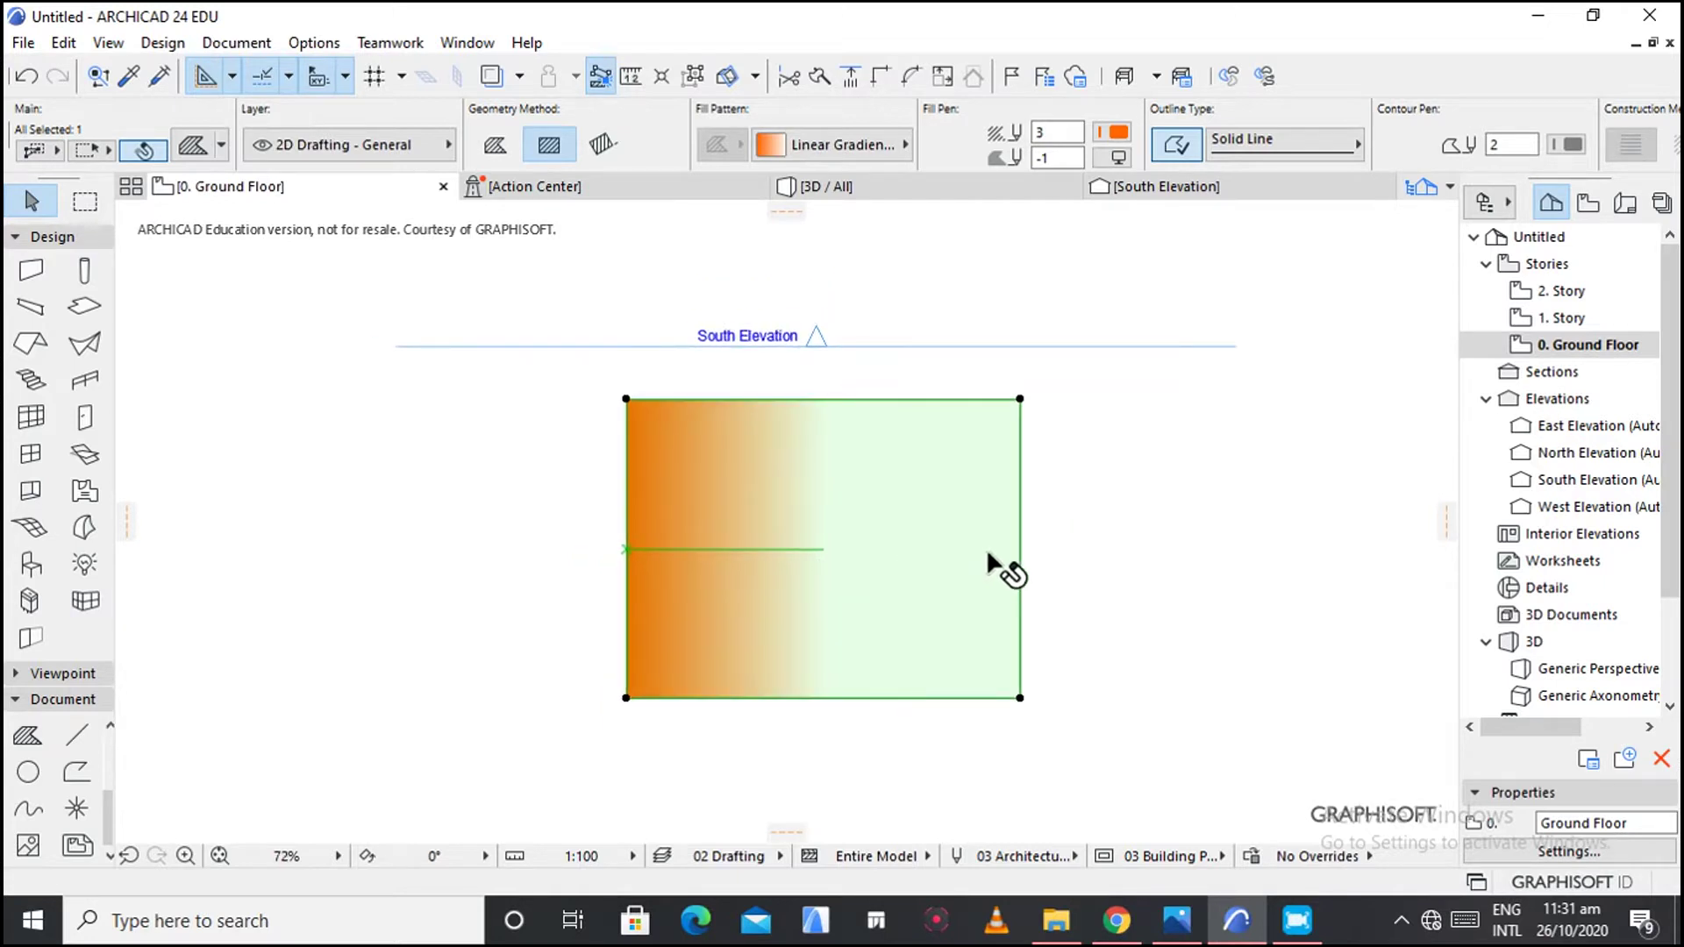
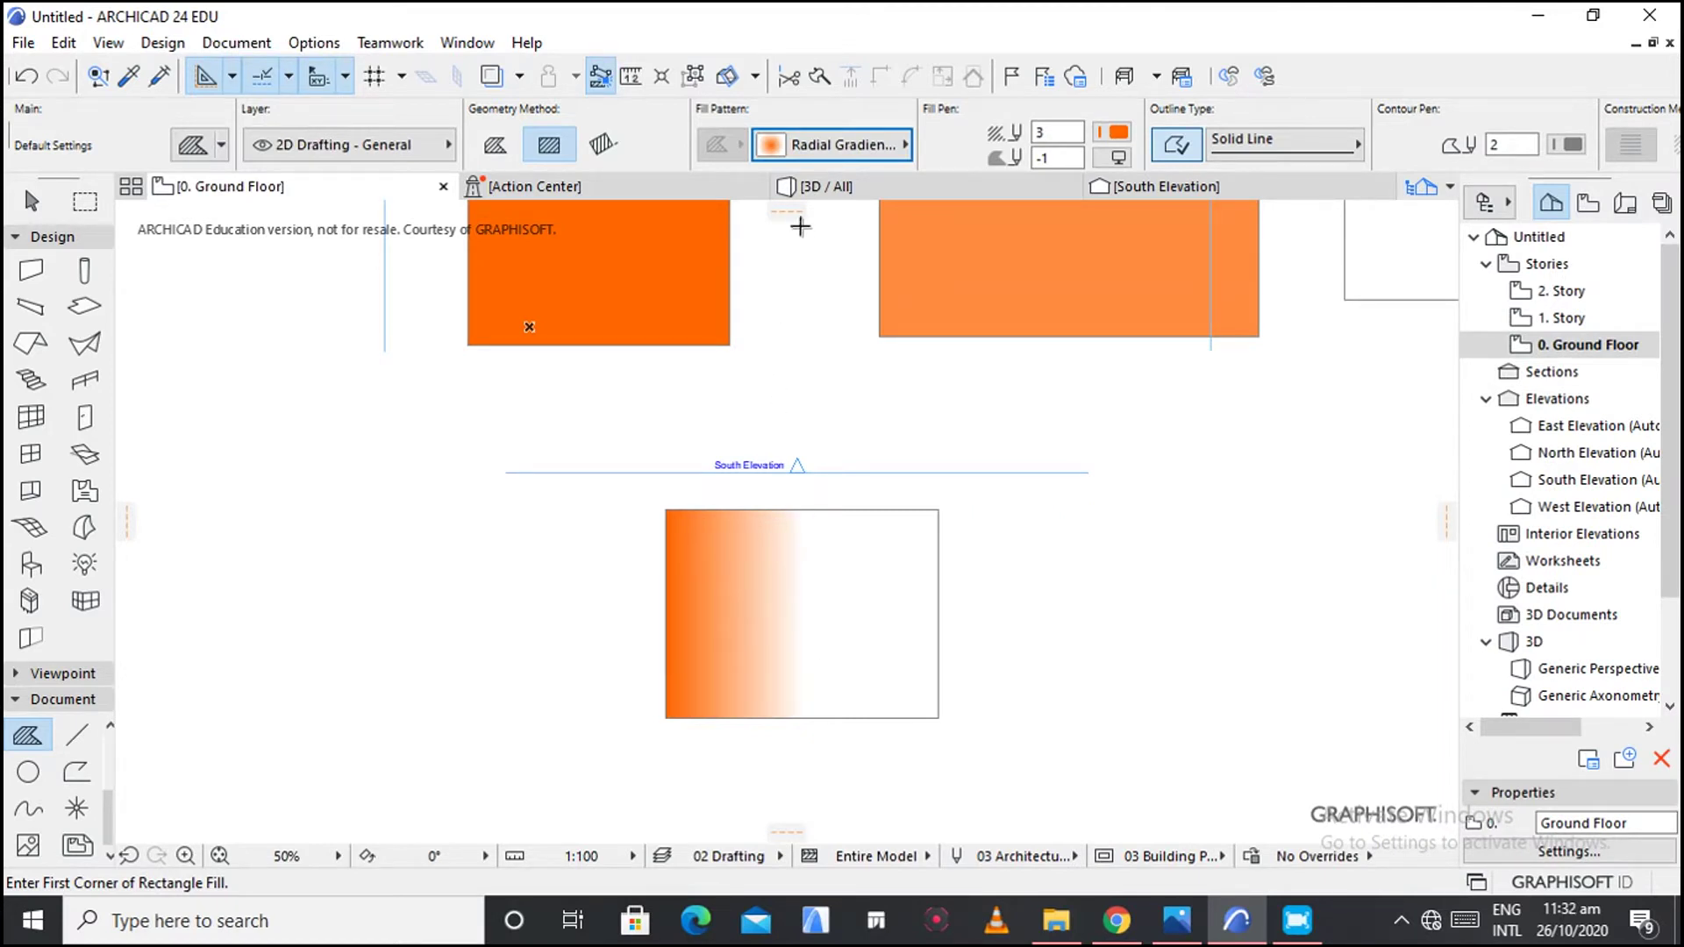
left_click(1147, 597)
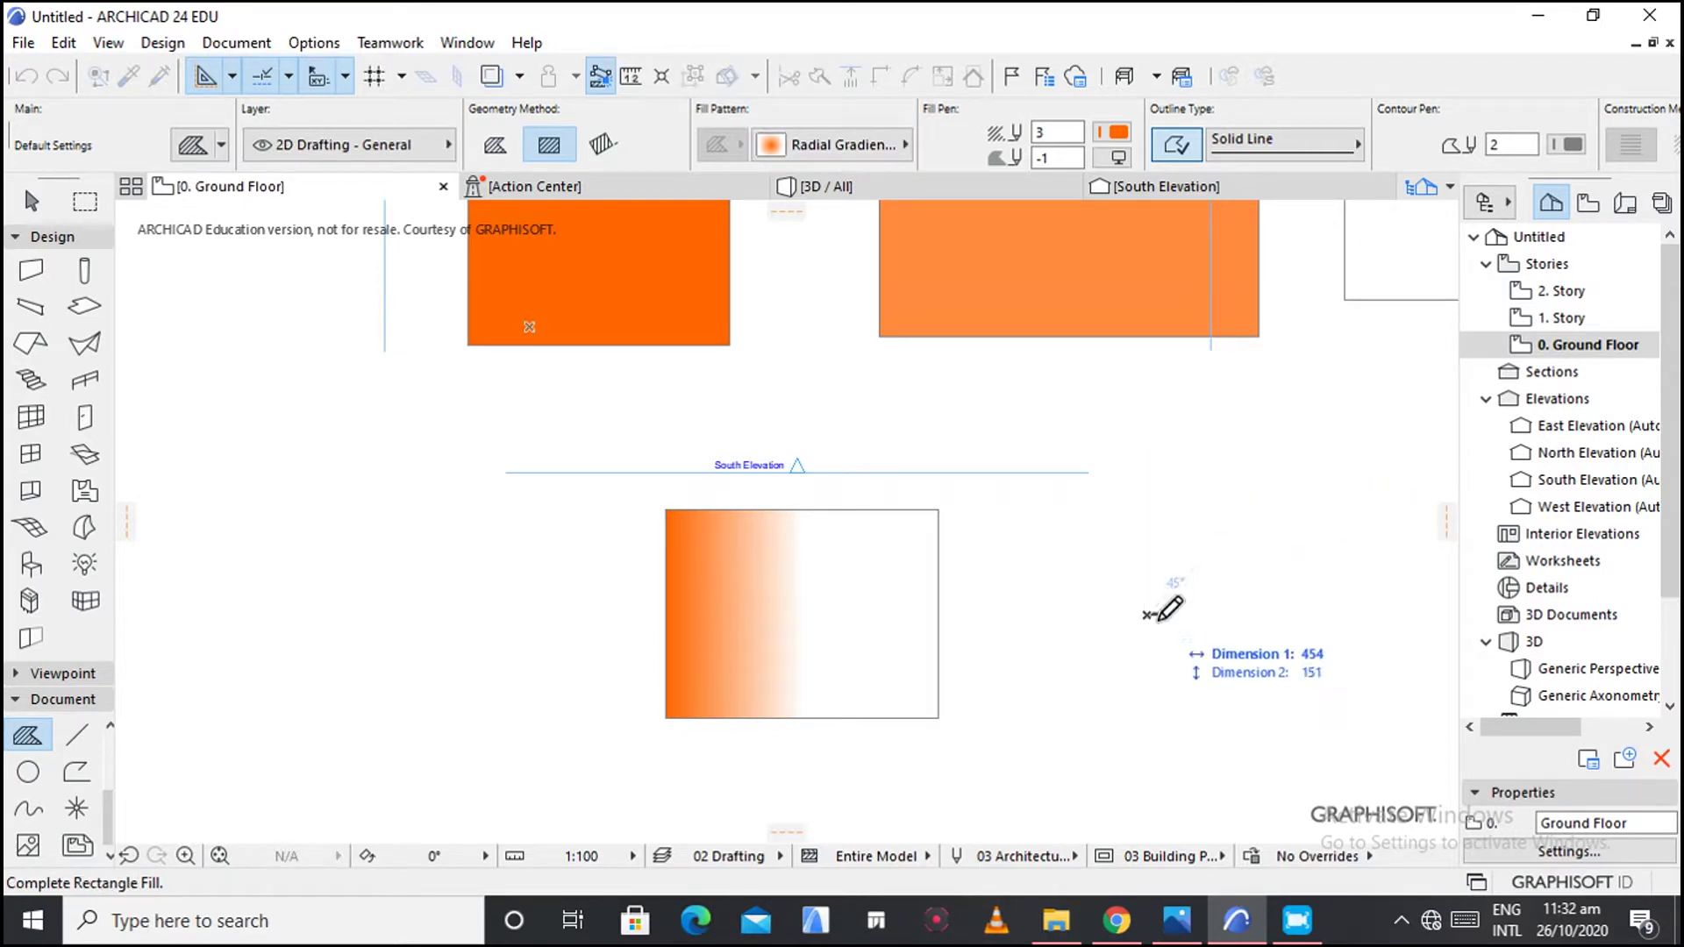
left_click(1149, 613)
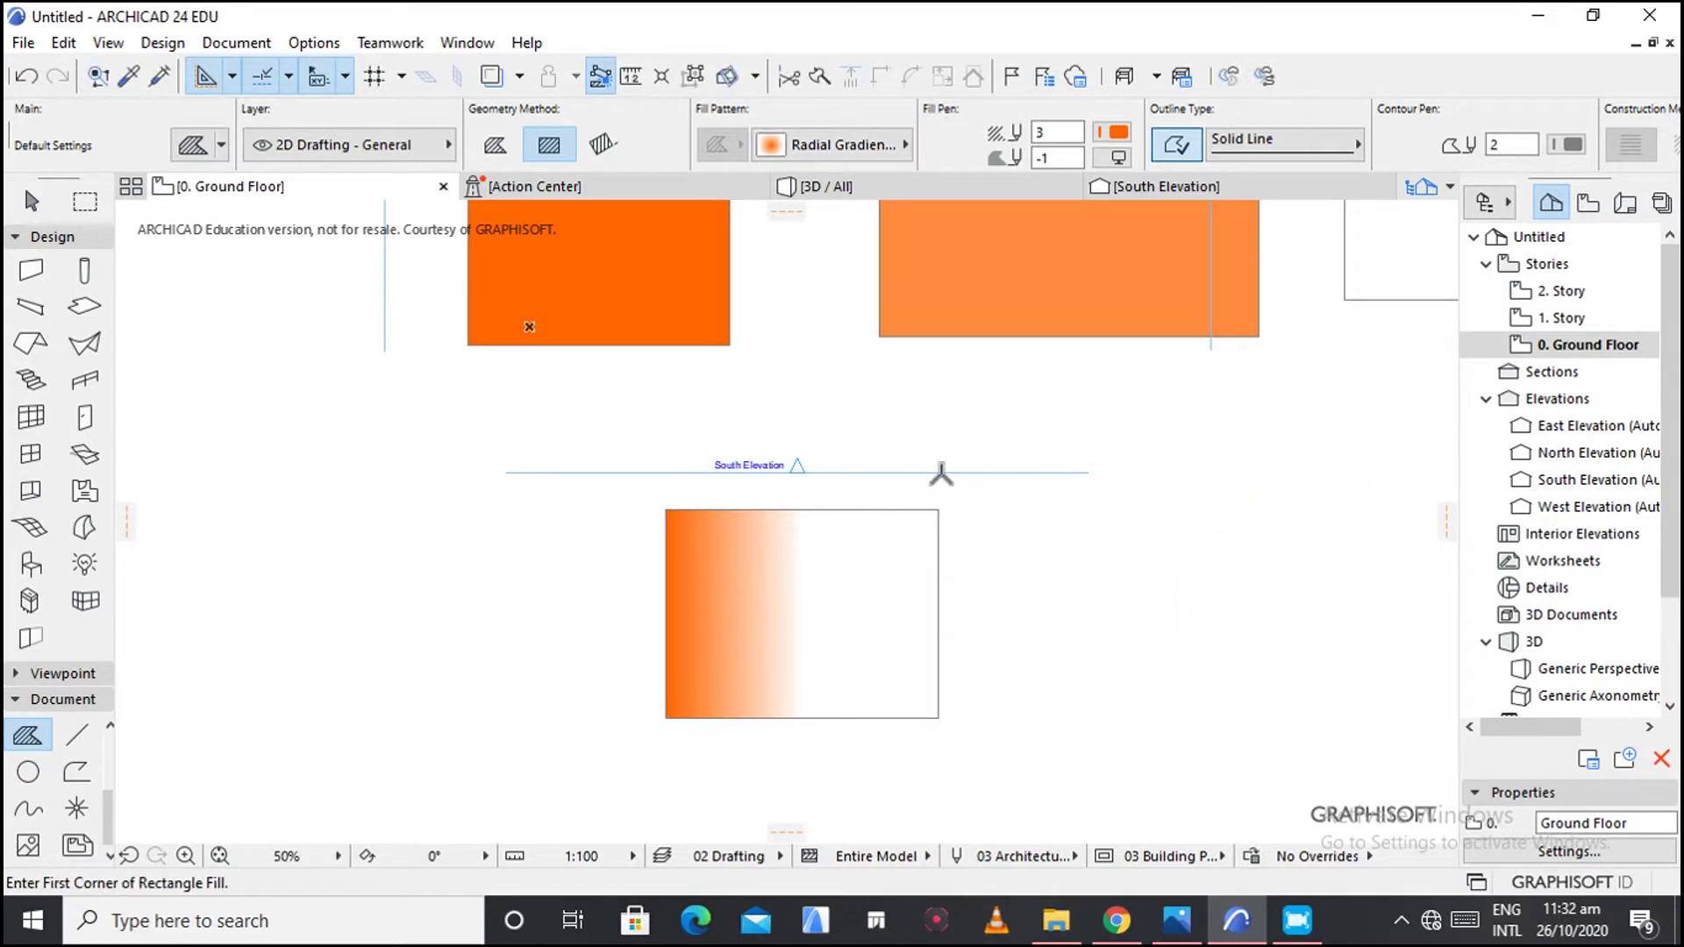
left_click(1175, 609)
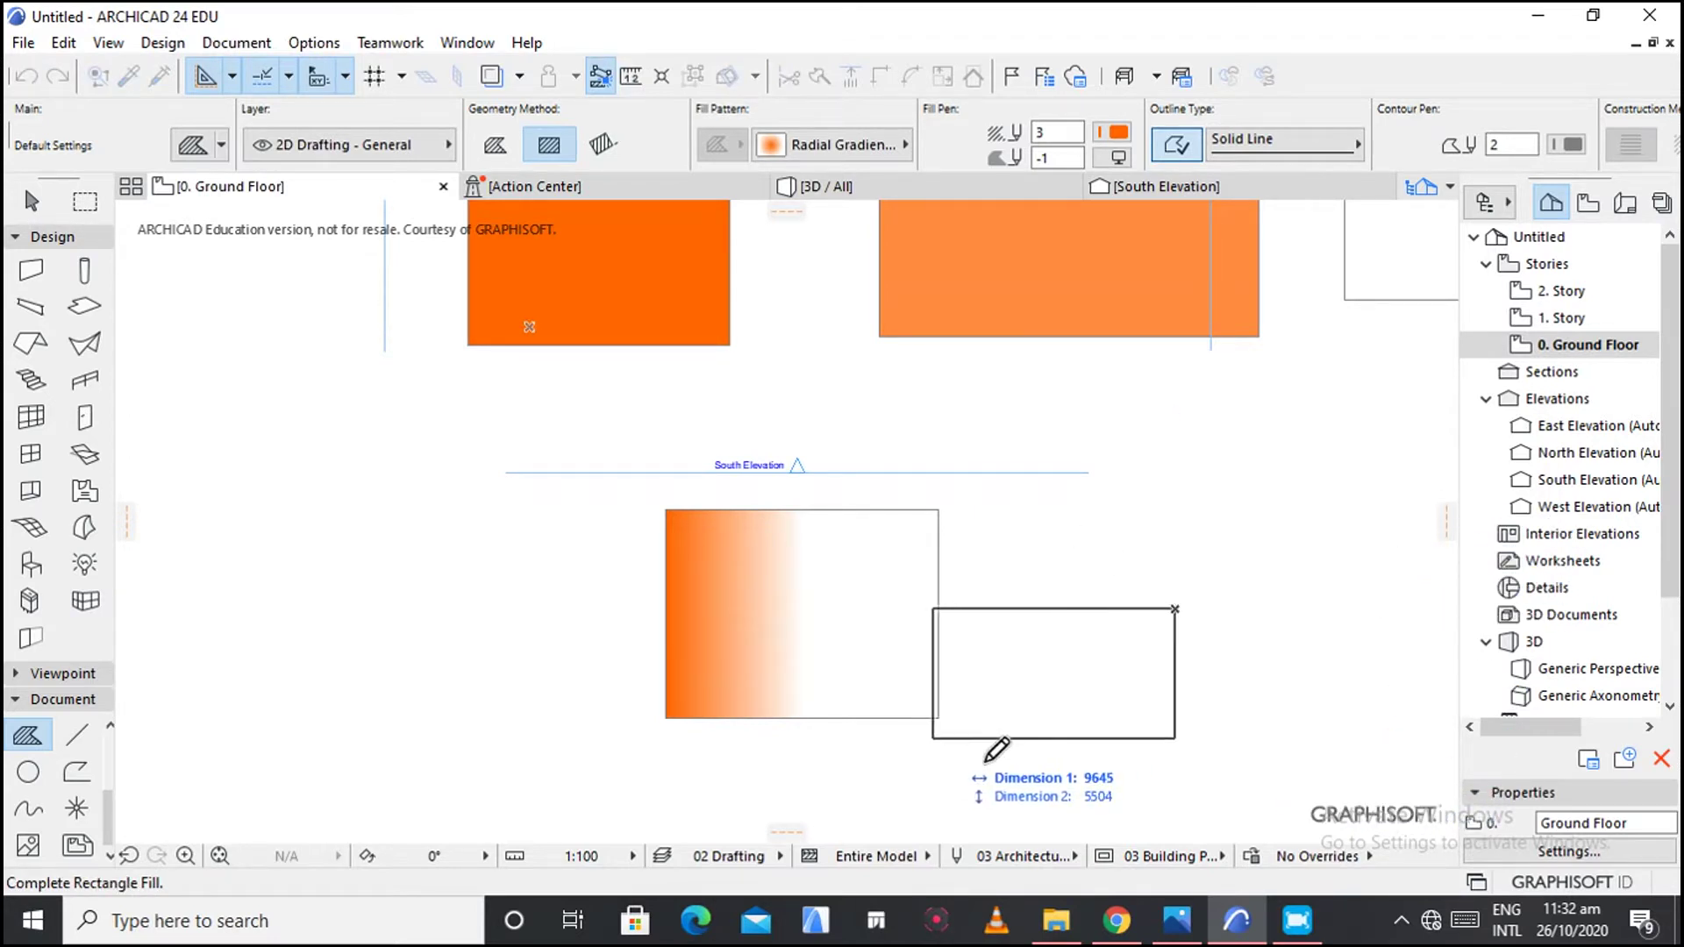
left_click(980, 803)
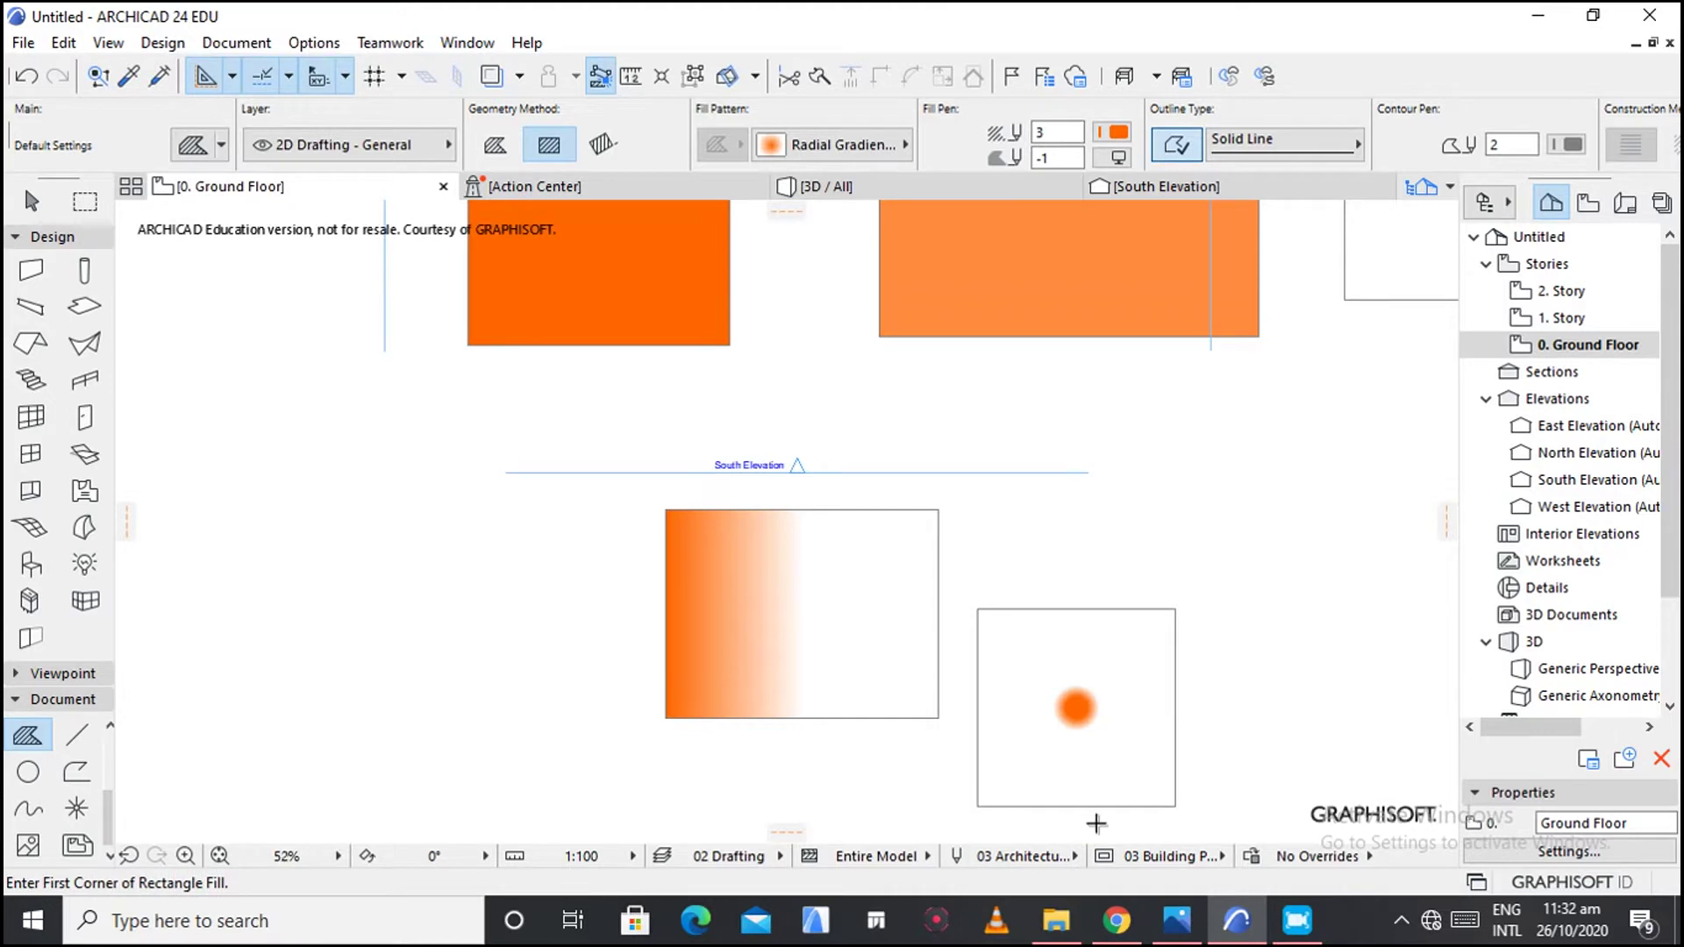
Select the radial gradient fill and try to adjust the handle at the gradient's centre.
scroll(1094, 819, "up", 3)
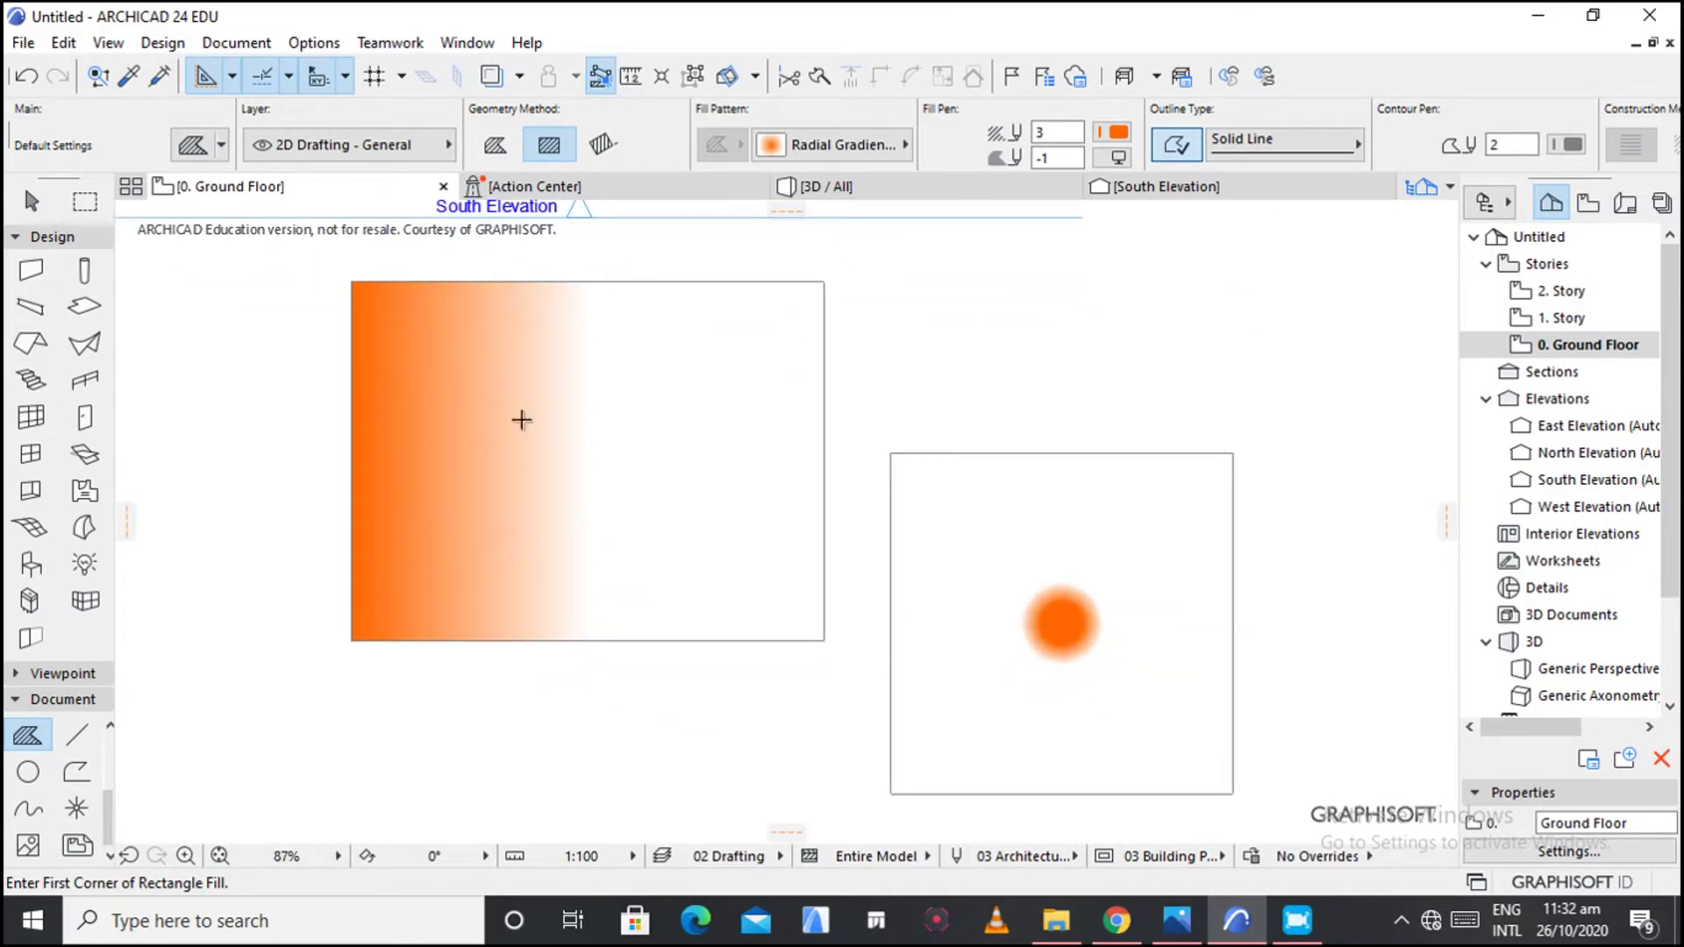
left_click(31, 201)
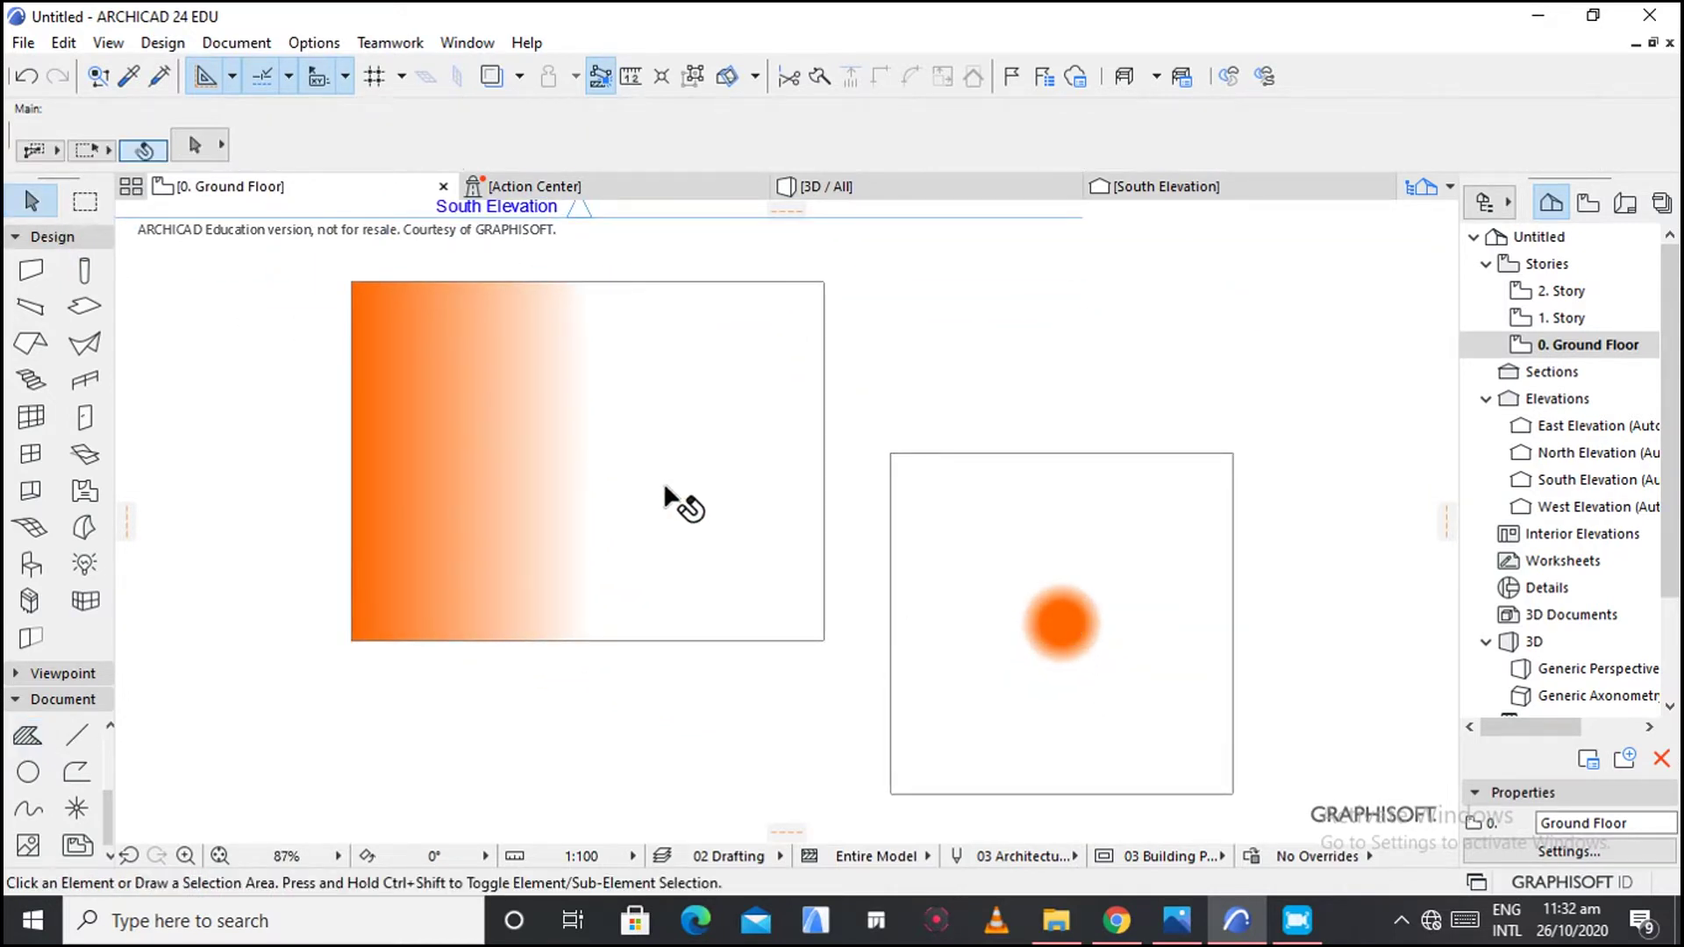
left_click(1079, 628)
scroll(1076, 665, "up", 3)
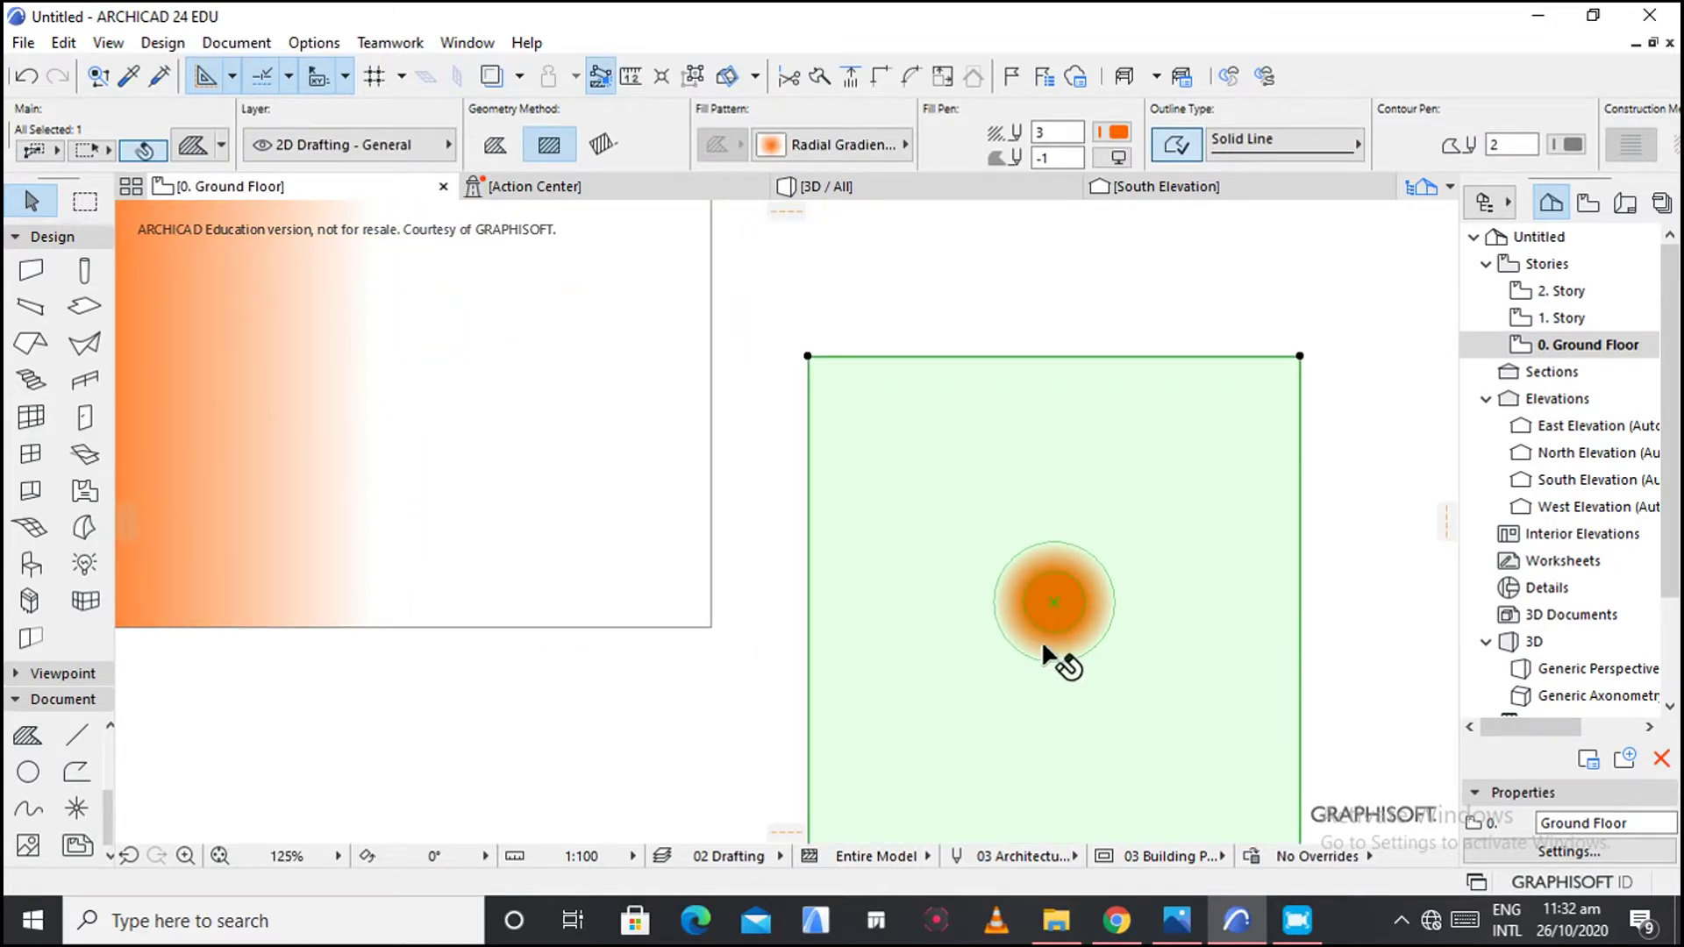
left_click(1053, 602)
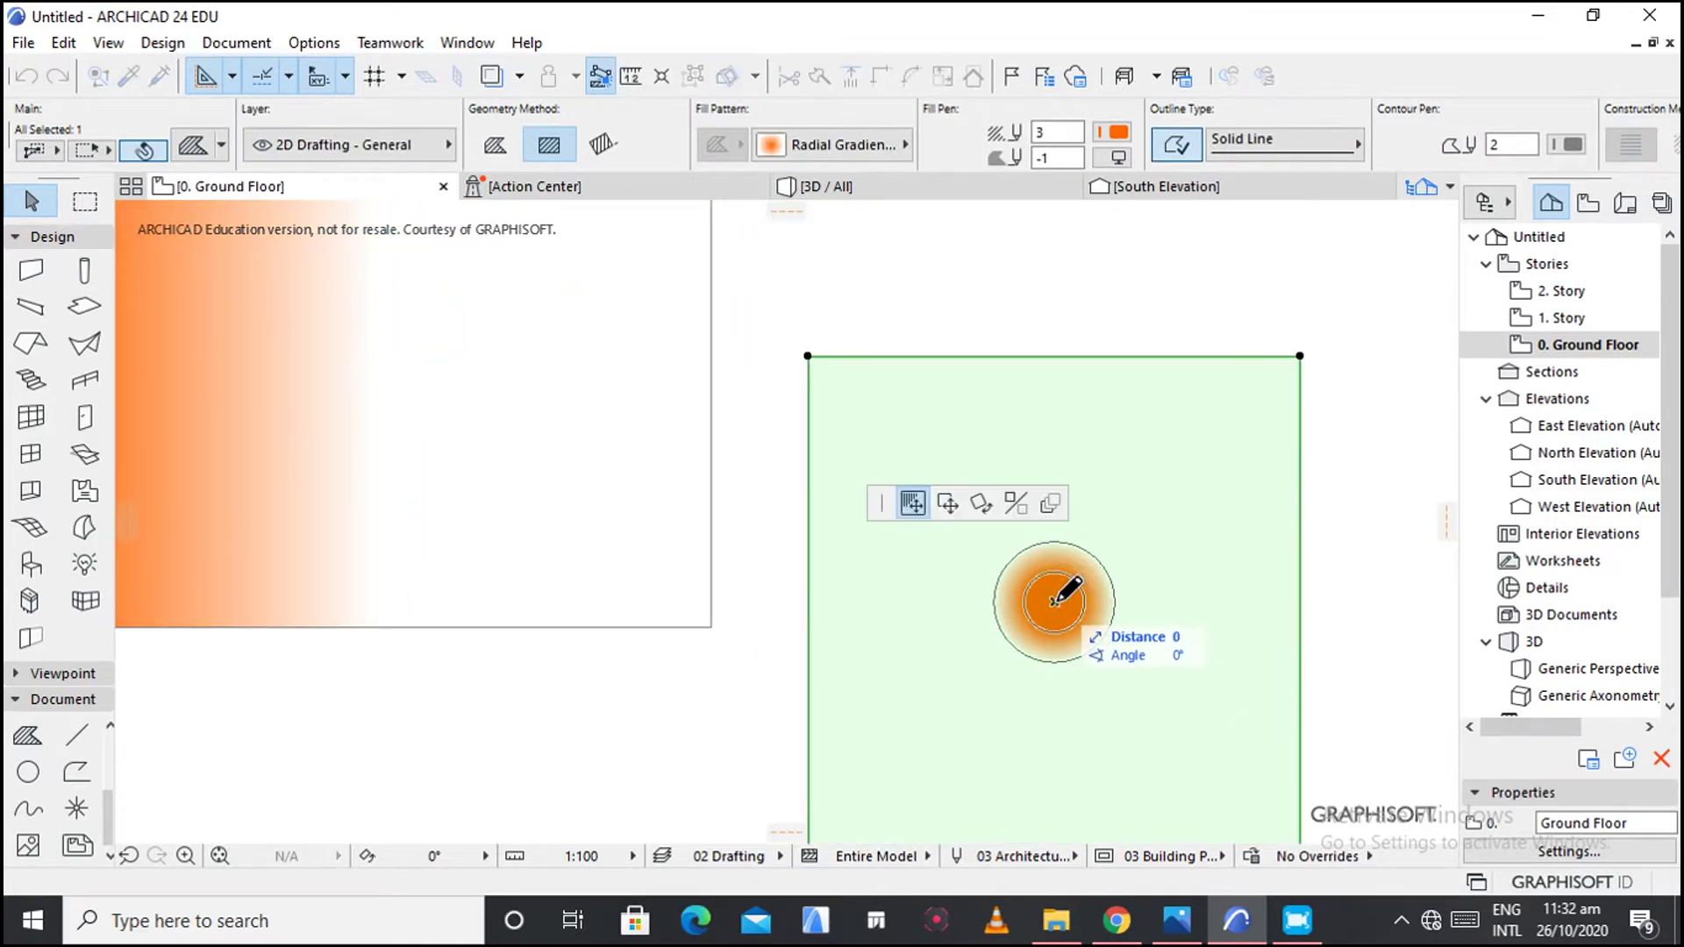
left_click(1055, 605)
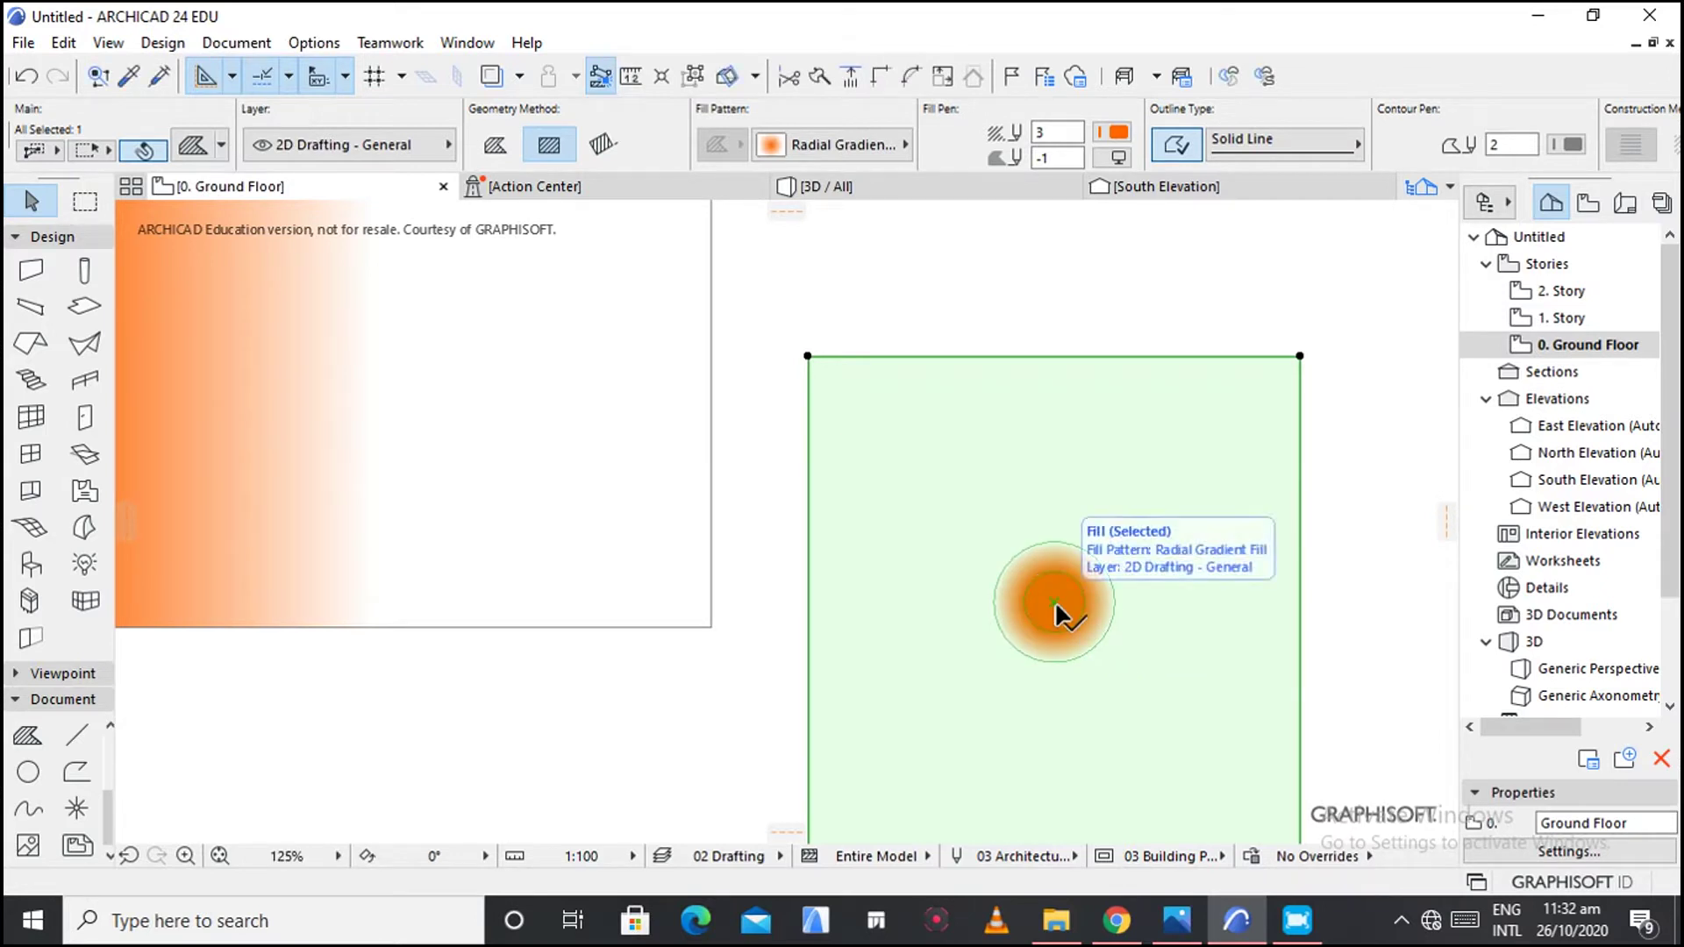
left_click(1055, 605)
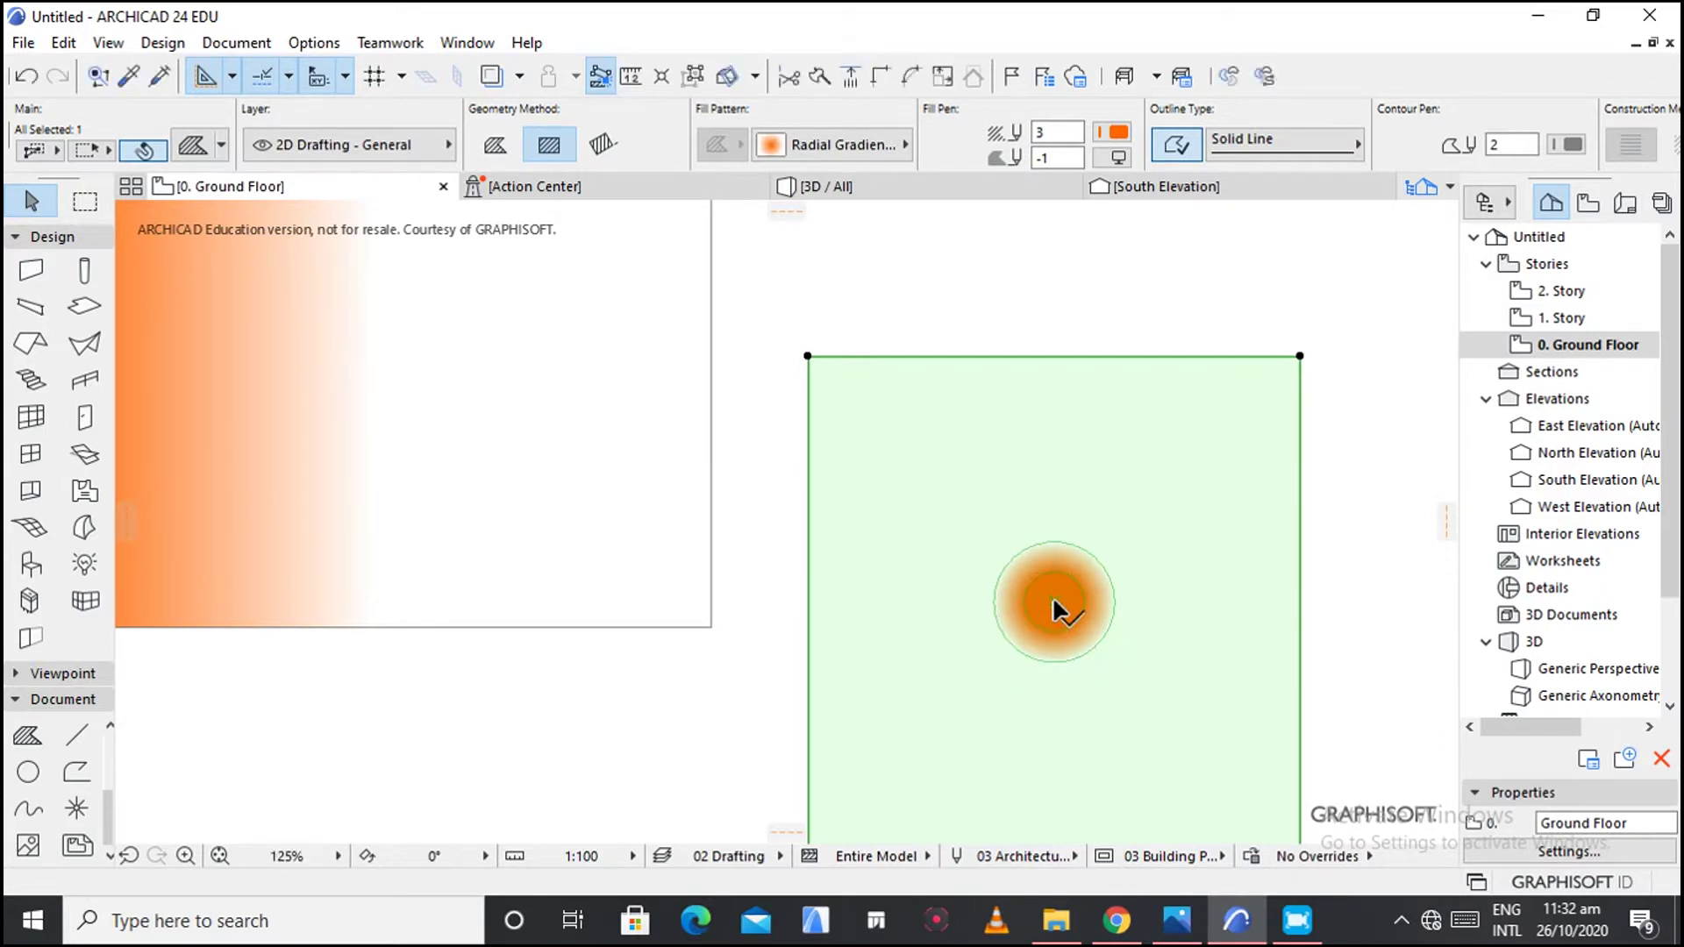
right_click(1055, 604)
key("Escape")
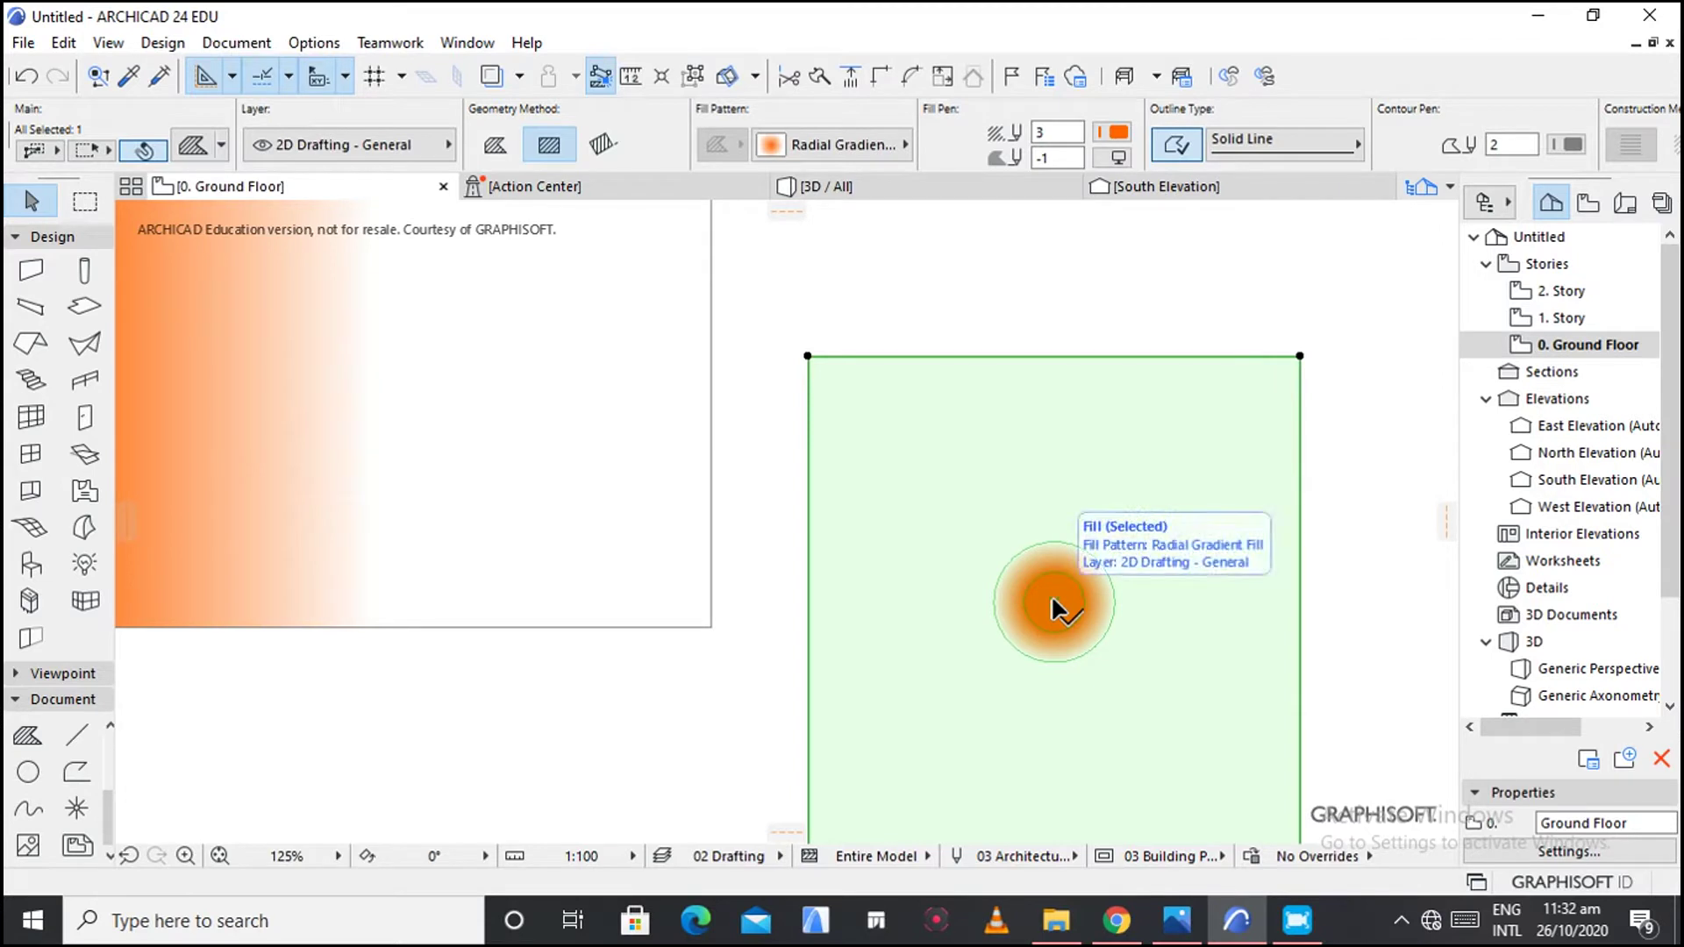
left_click(1055, 606)
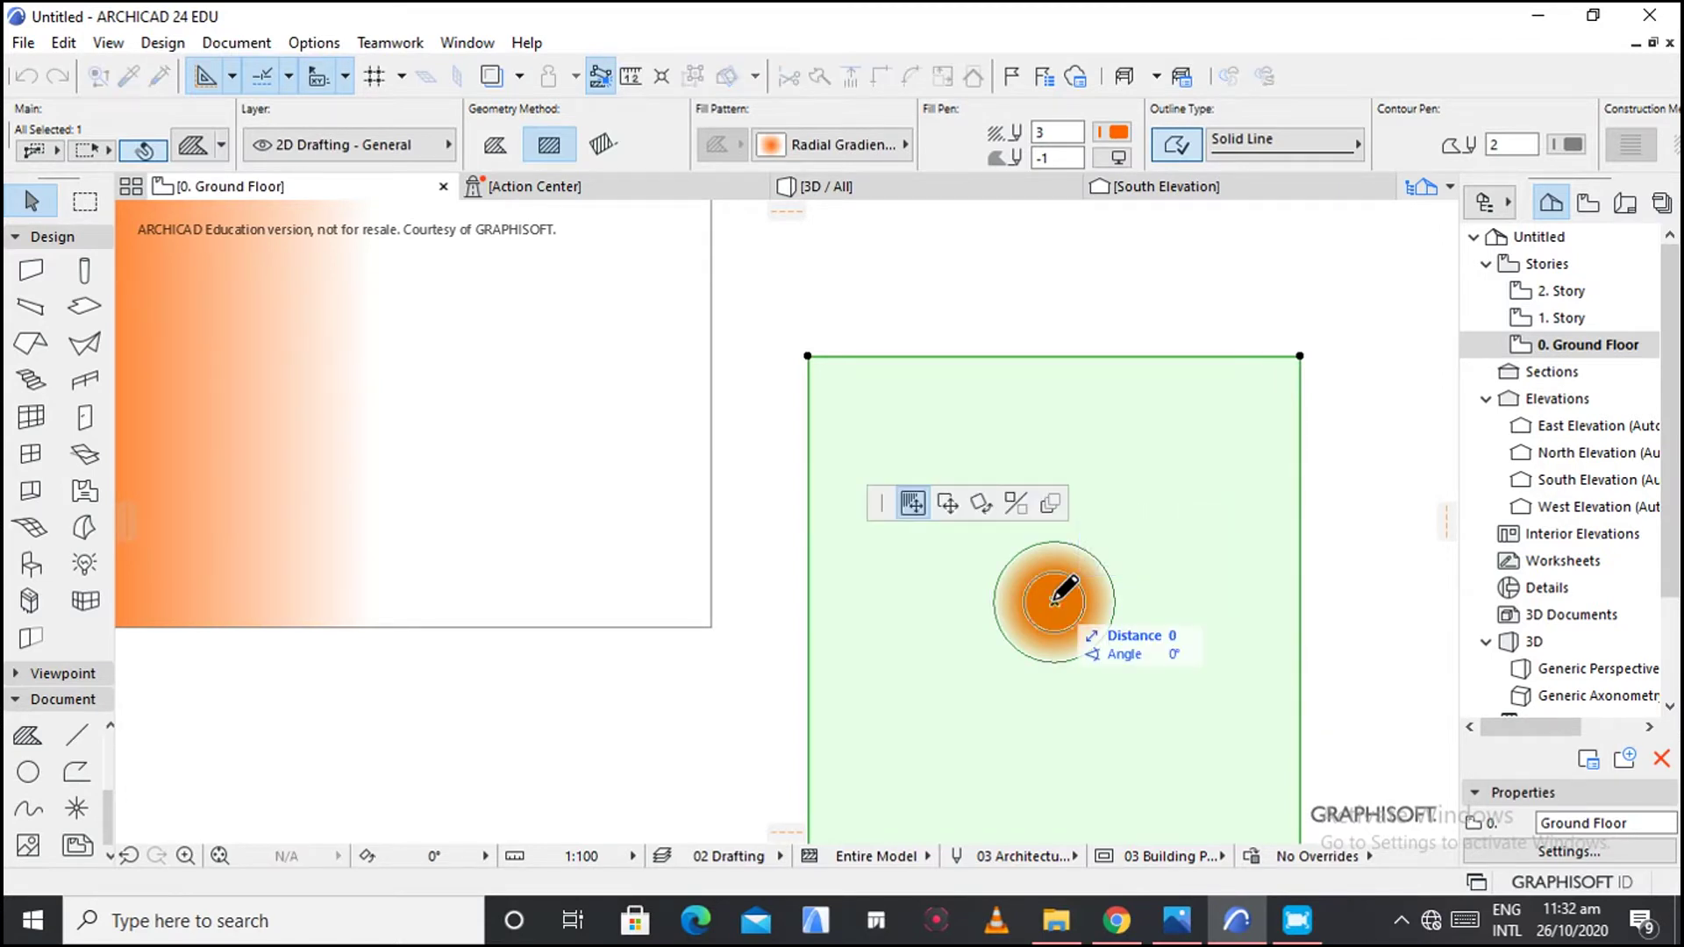
key("Escape")
Shift the radial gradient fill slightly downward and enlarge the gradient's outer circle to almost reach the fill's edges.
left_click(1058, 581)
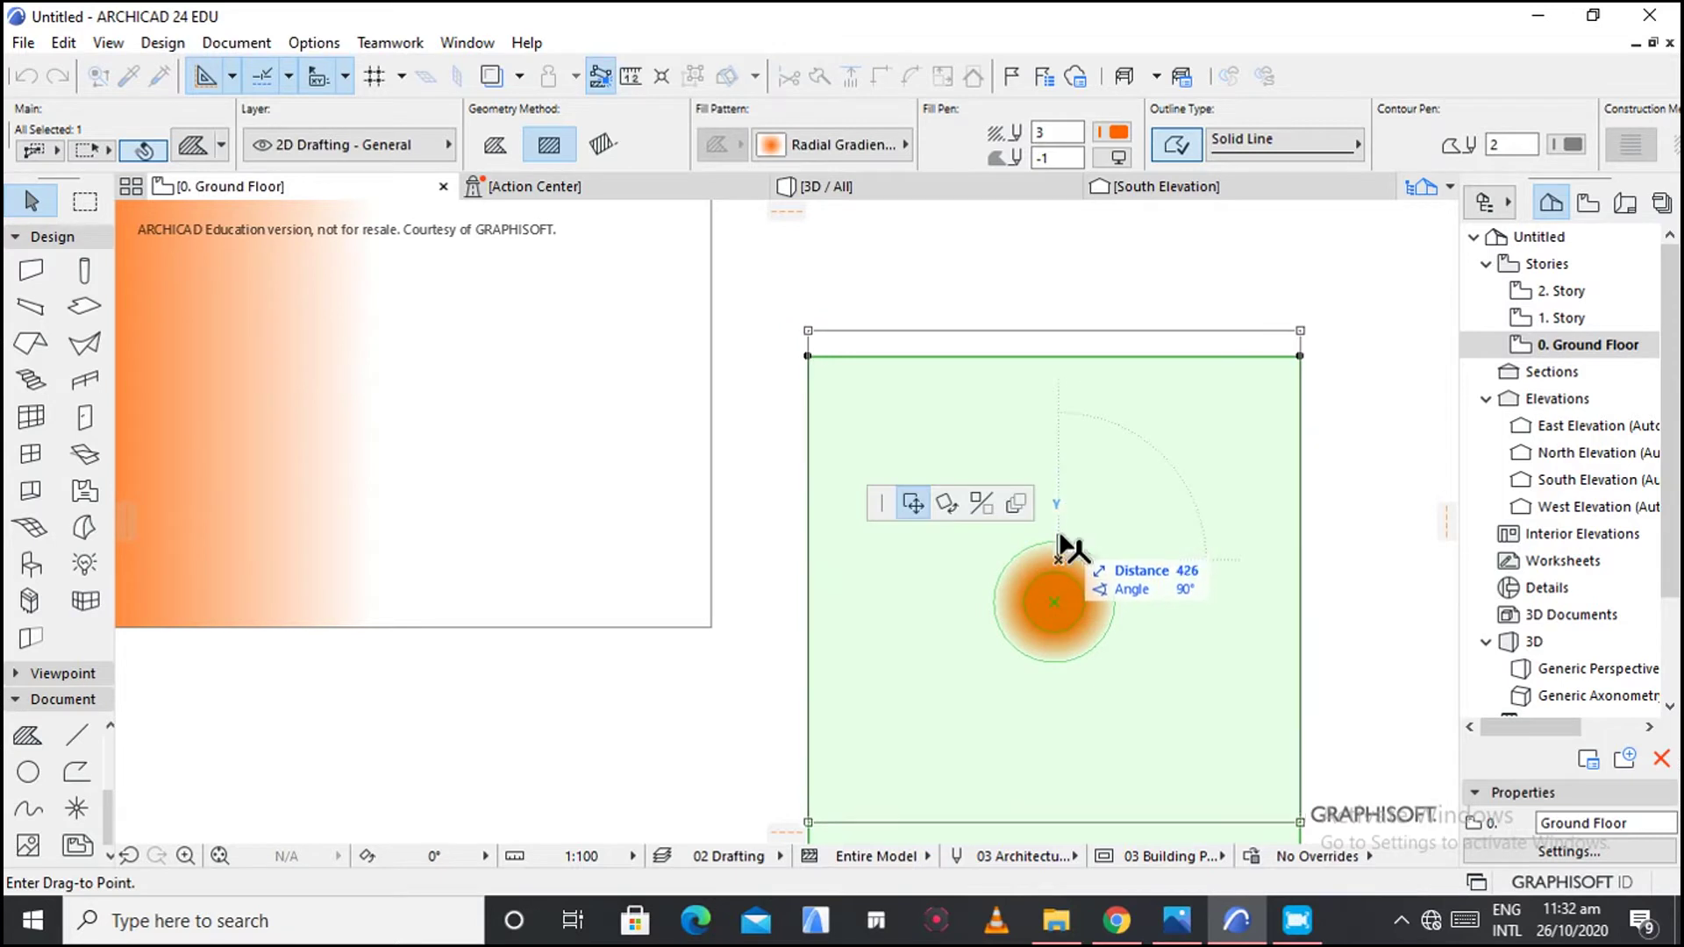
left_click(1063, 557)
left_click(1063, 555)
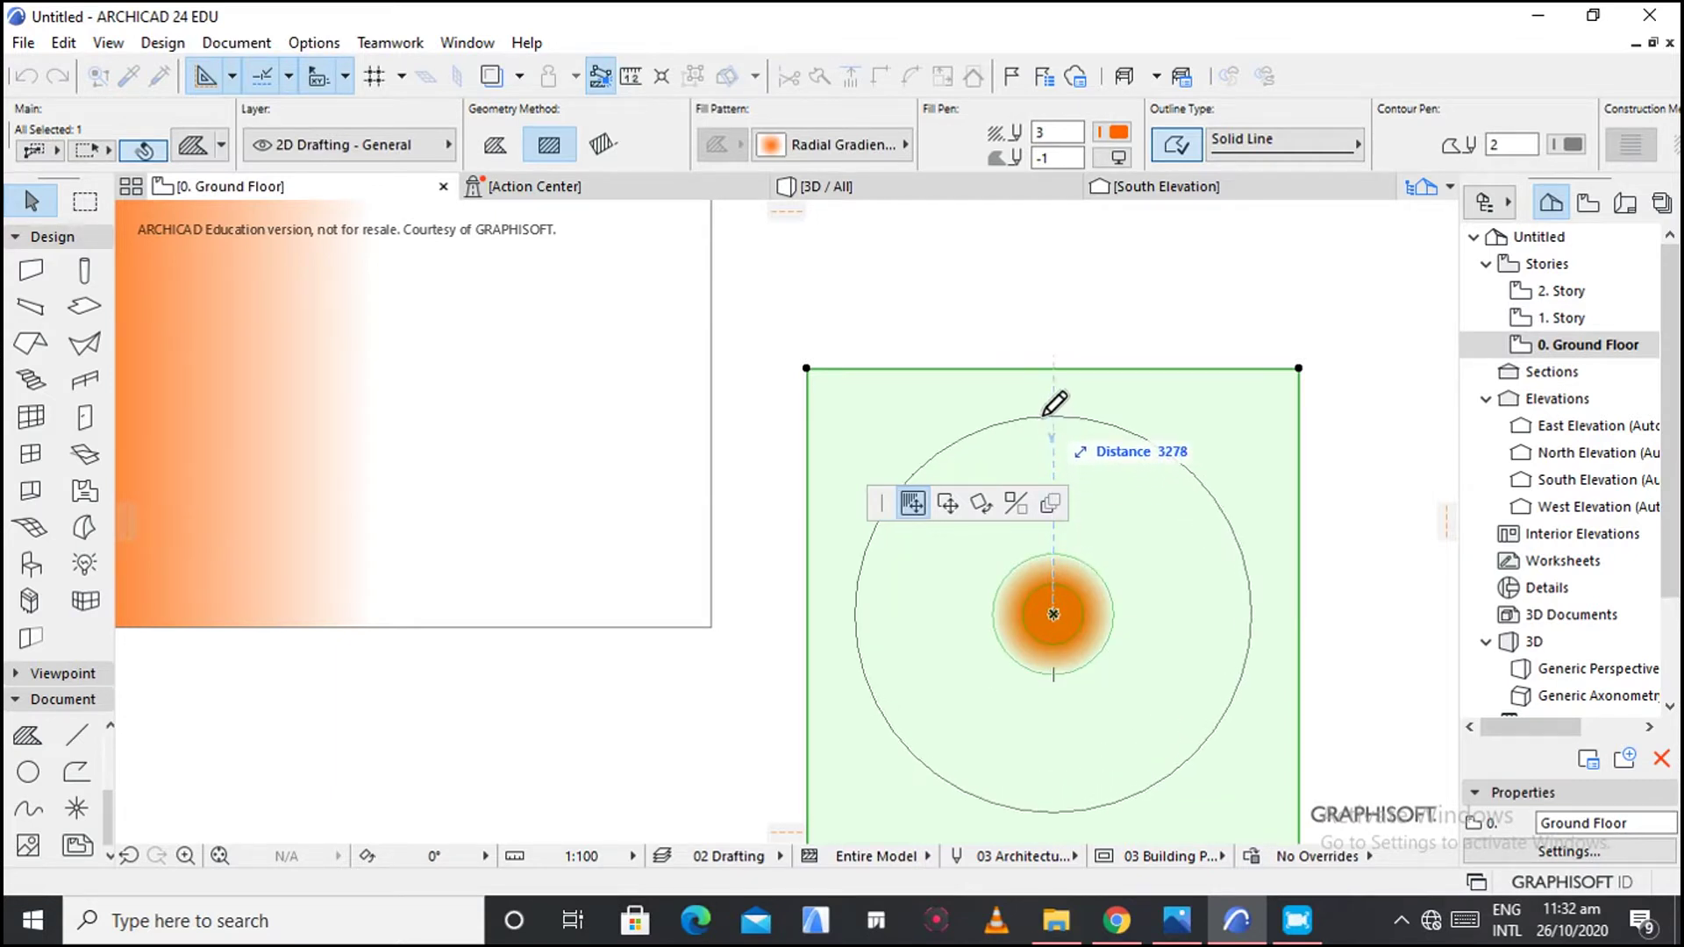
left_click(1052, 408)
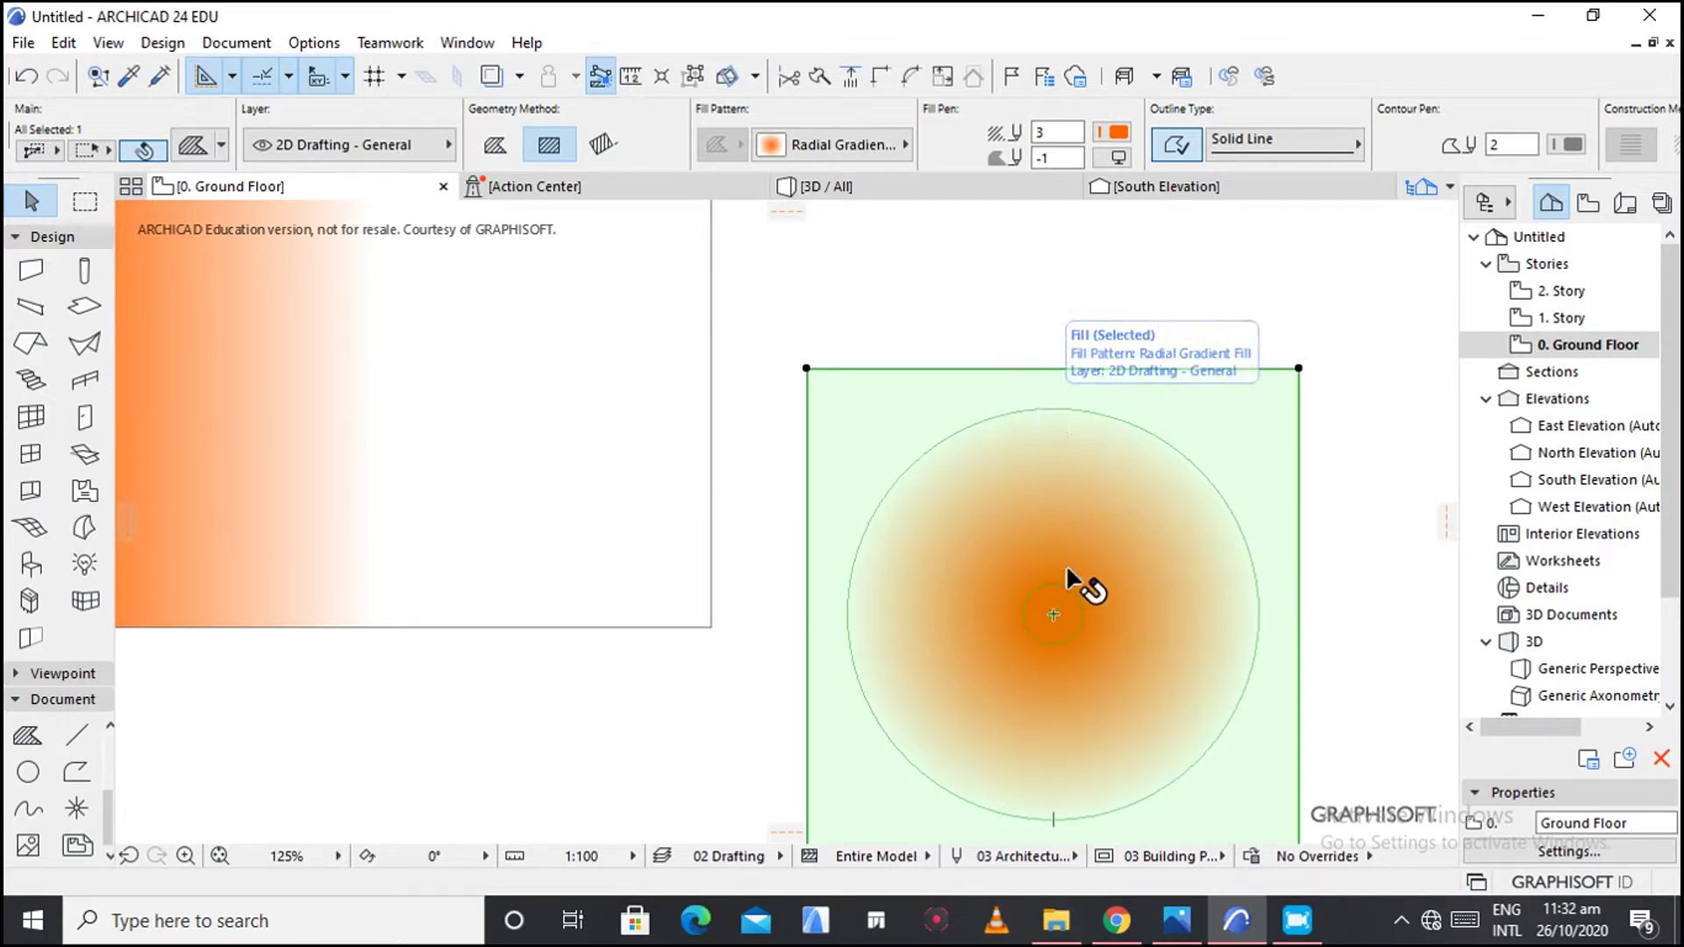
Enlarge the radial gradient's inner circle to roughly half the outer circle's radius and deselect the fill.
scroll(1089, 761, "down", 2)
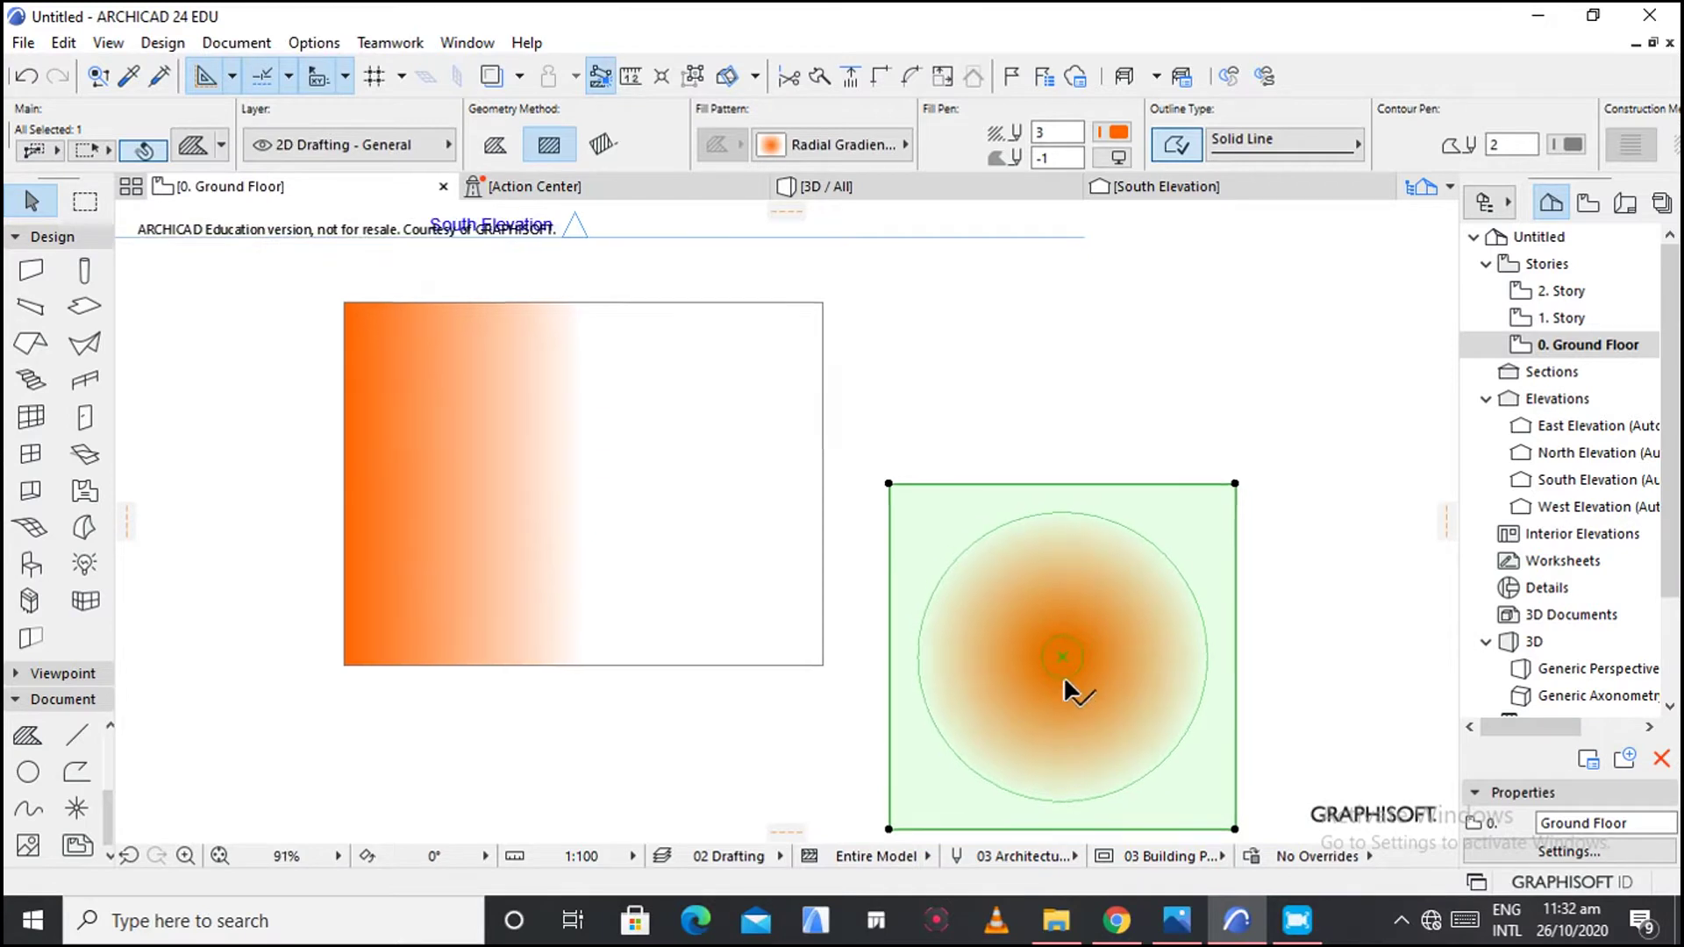
scroll(1065, 681, "up", 2)
left_click(1064, 689)
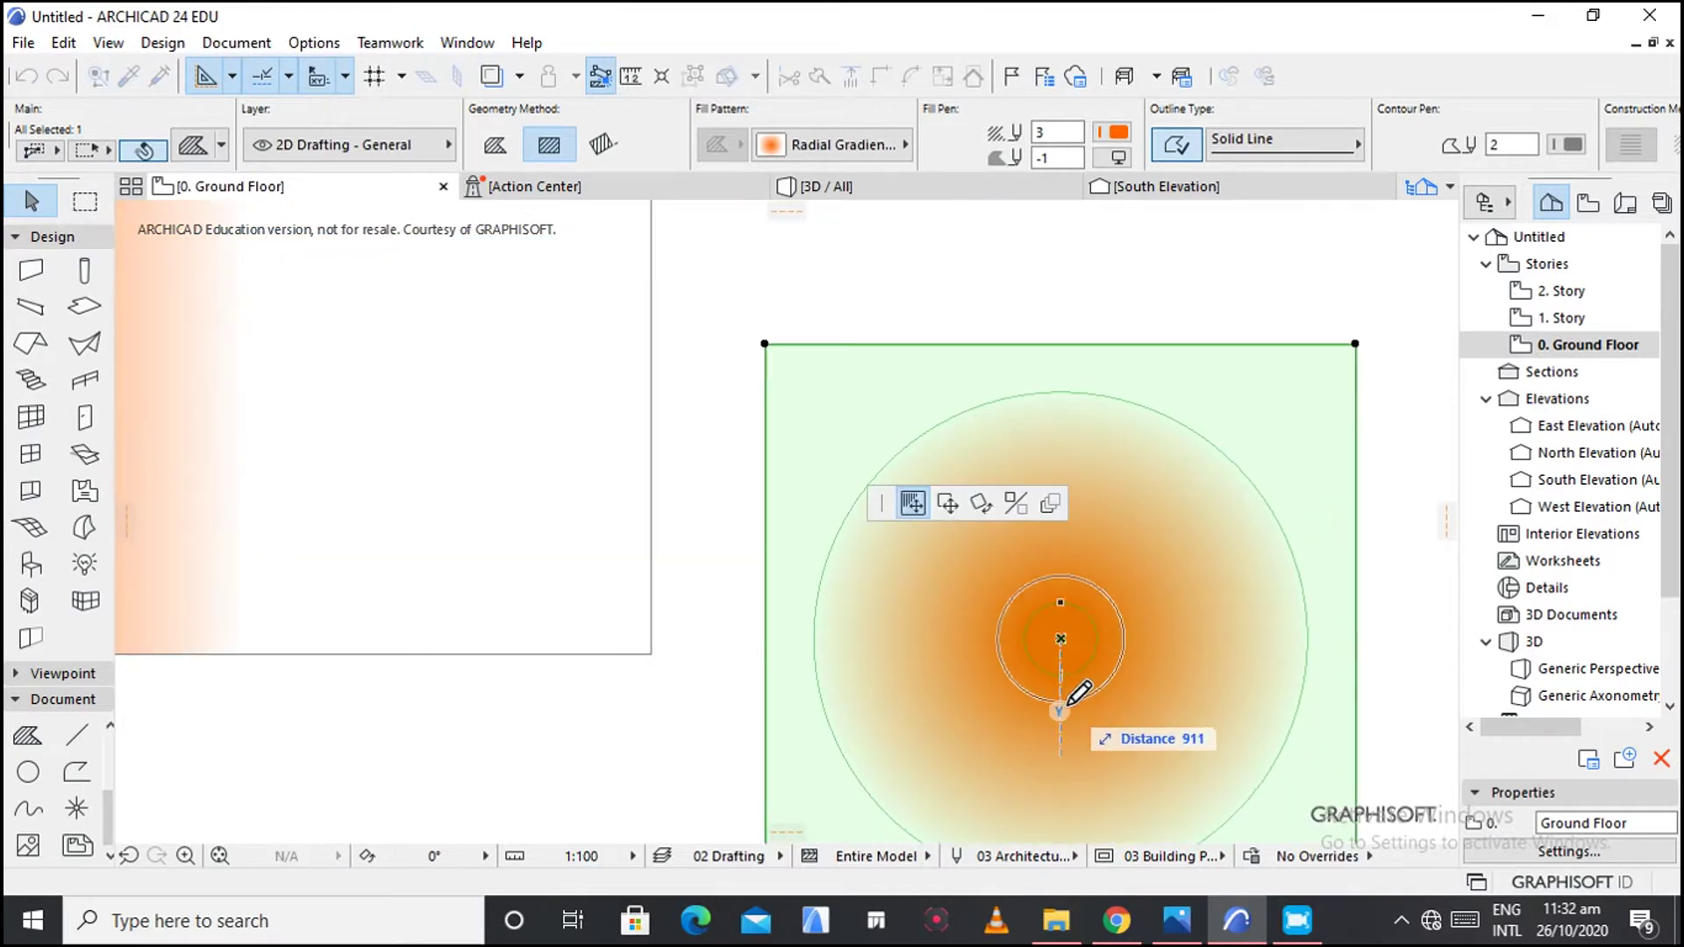
left_click(1077, 758)
scroll(1074, 751, "down", 4)
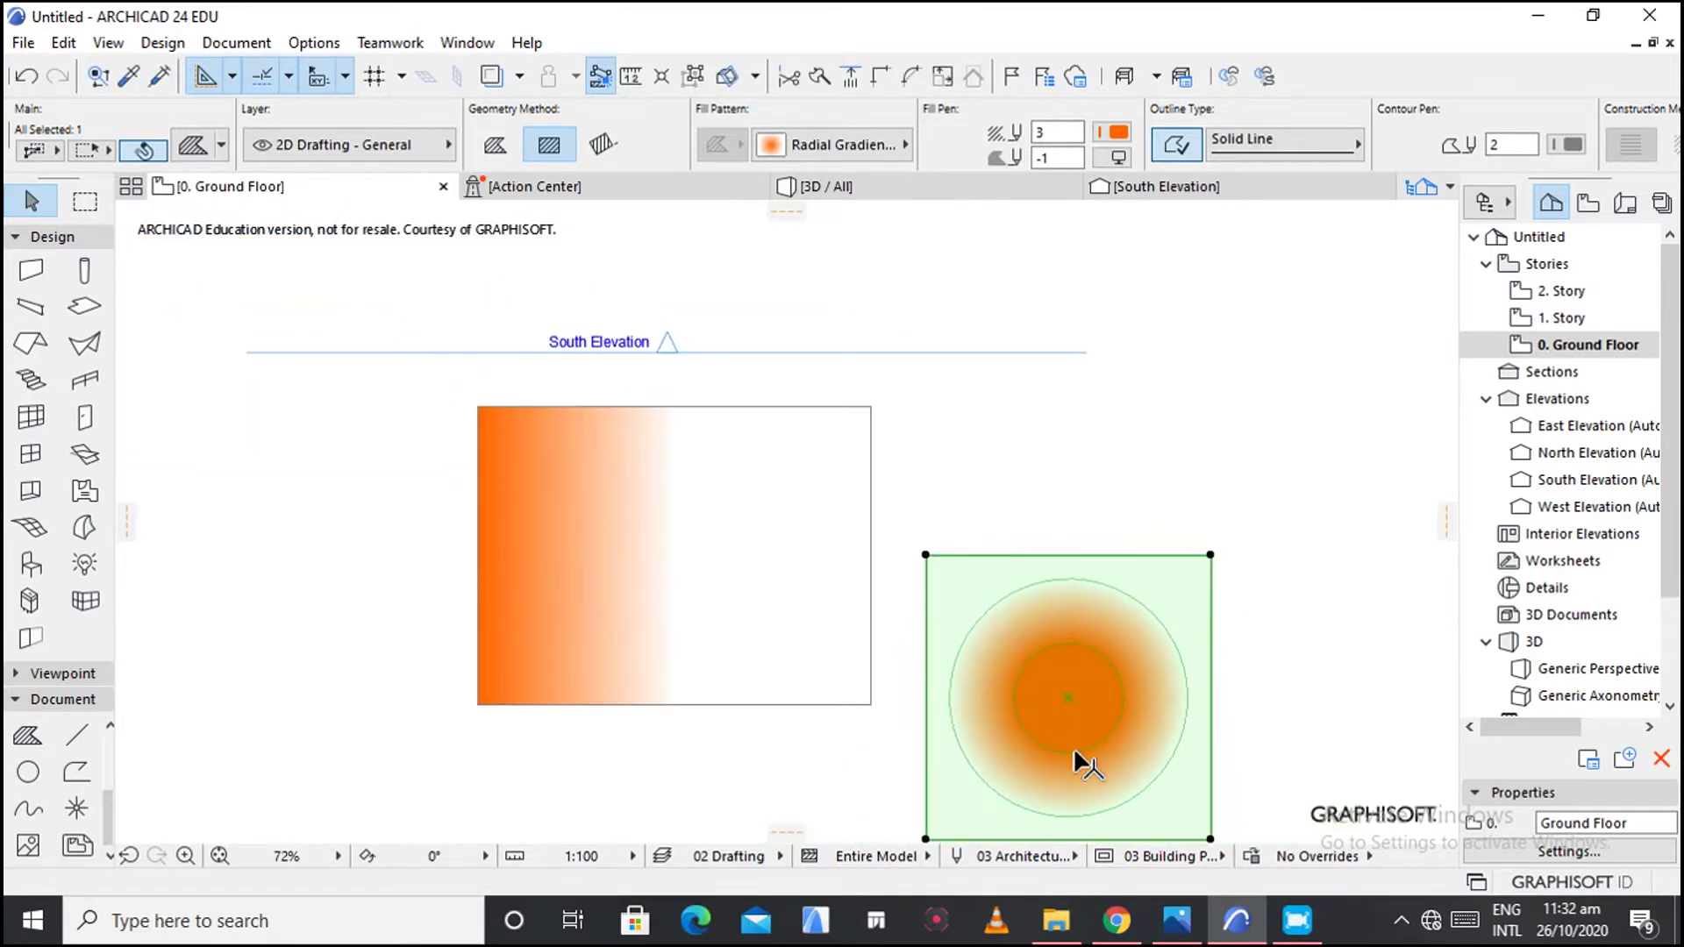
scroll(1079, 789, "up", 3)
left_click(1345, 676)
Inspect the radial gradient fill up close and look through the Fill tool's list of available patterns.
scroll(1333, 663, "down", 4)
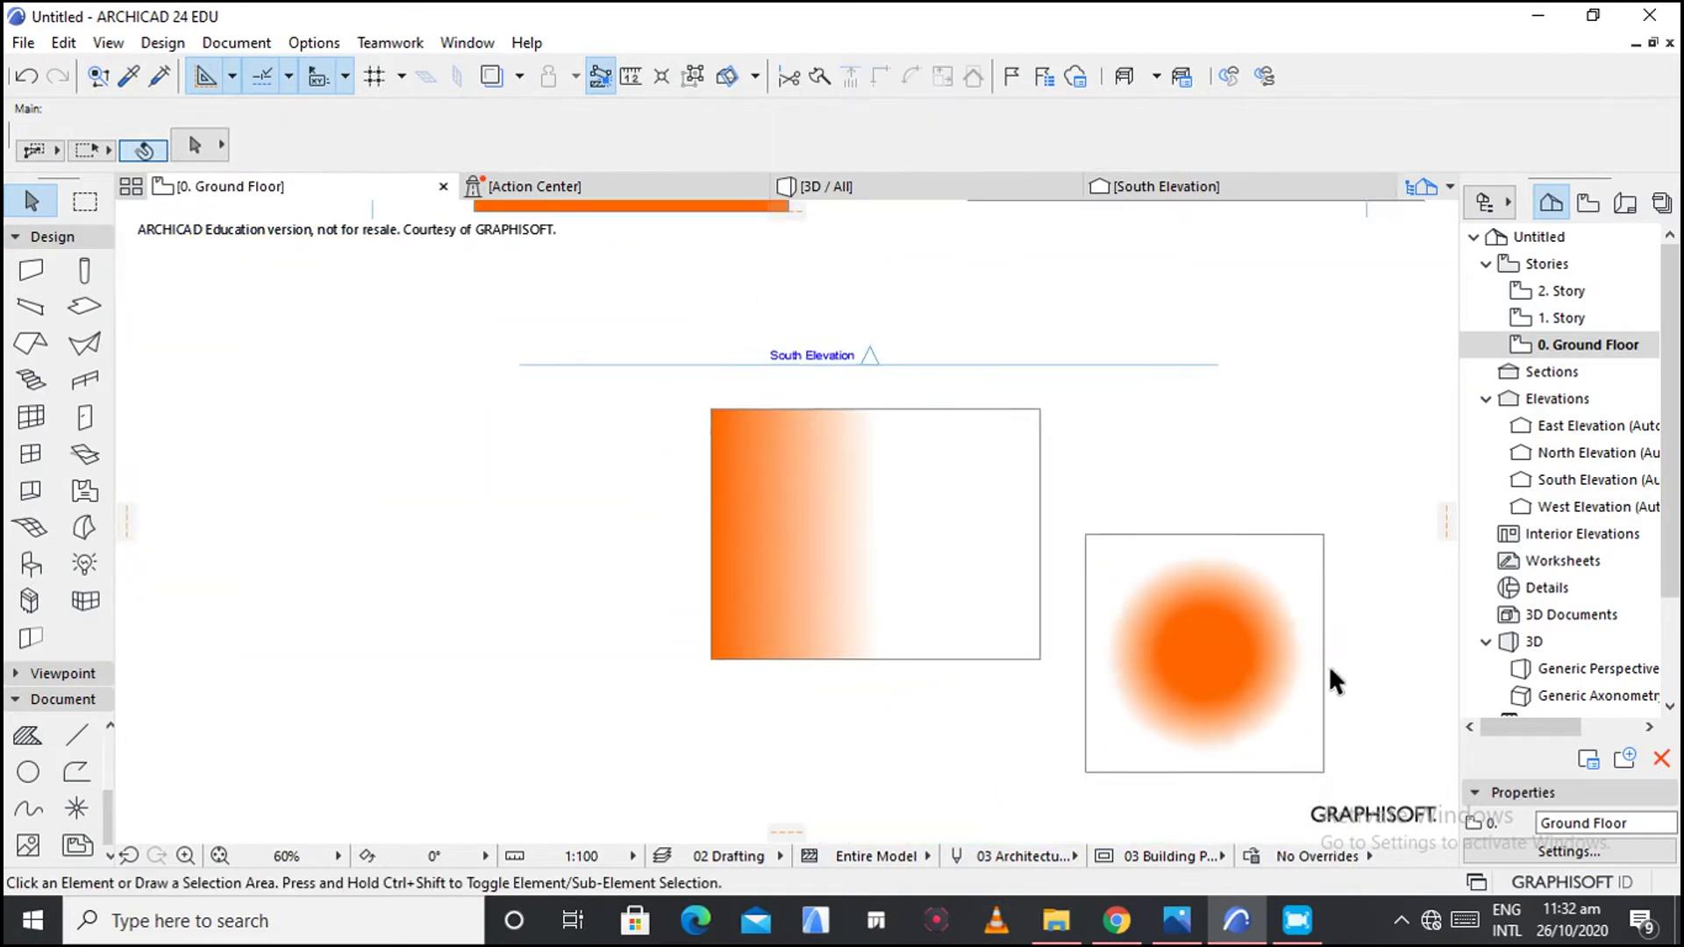
scroll(1298, 816, "up", 3)
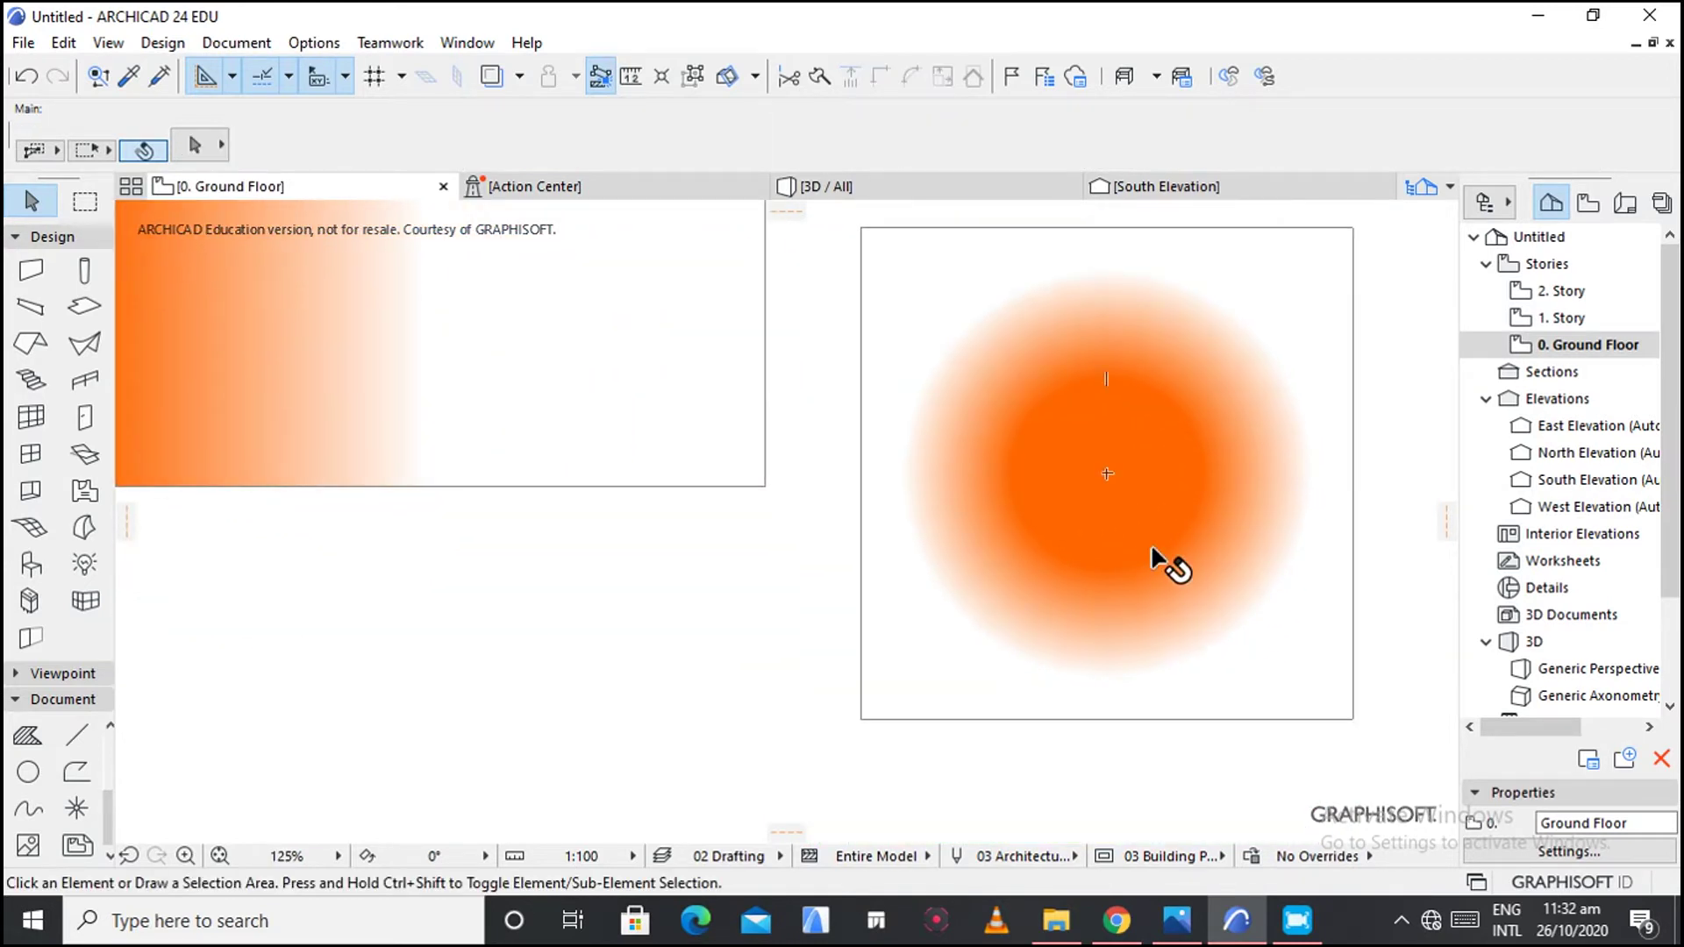
scroll(1145, 524, "up", 2)
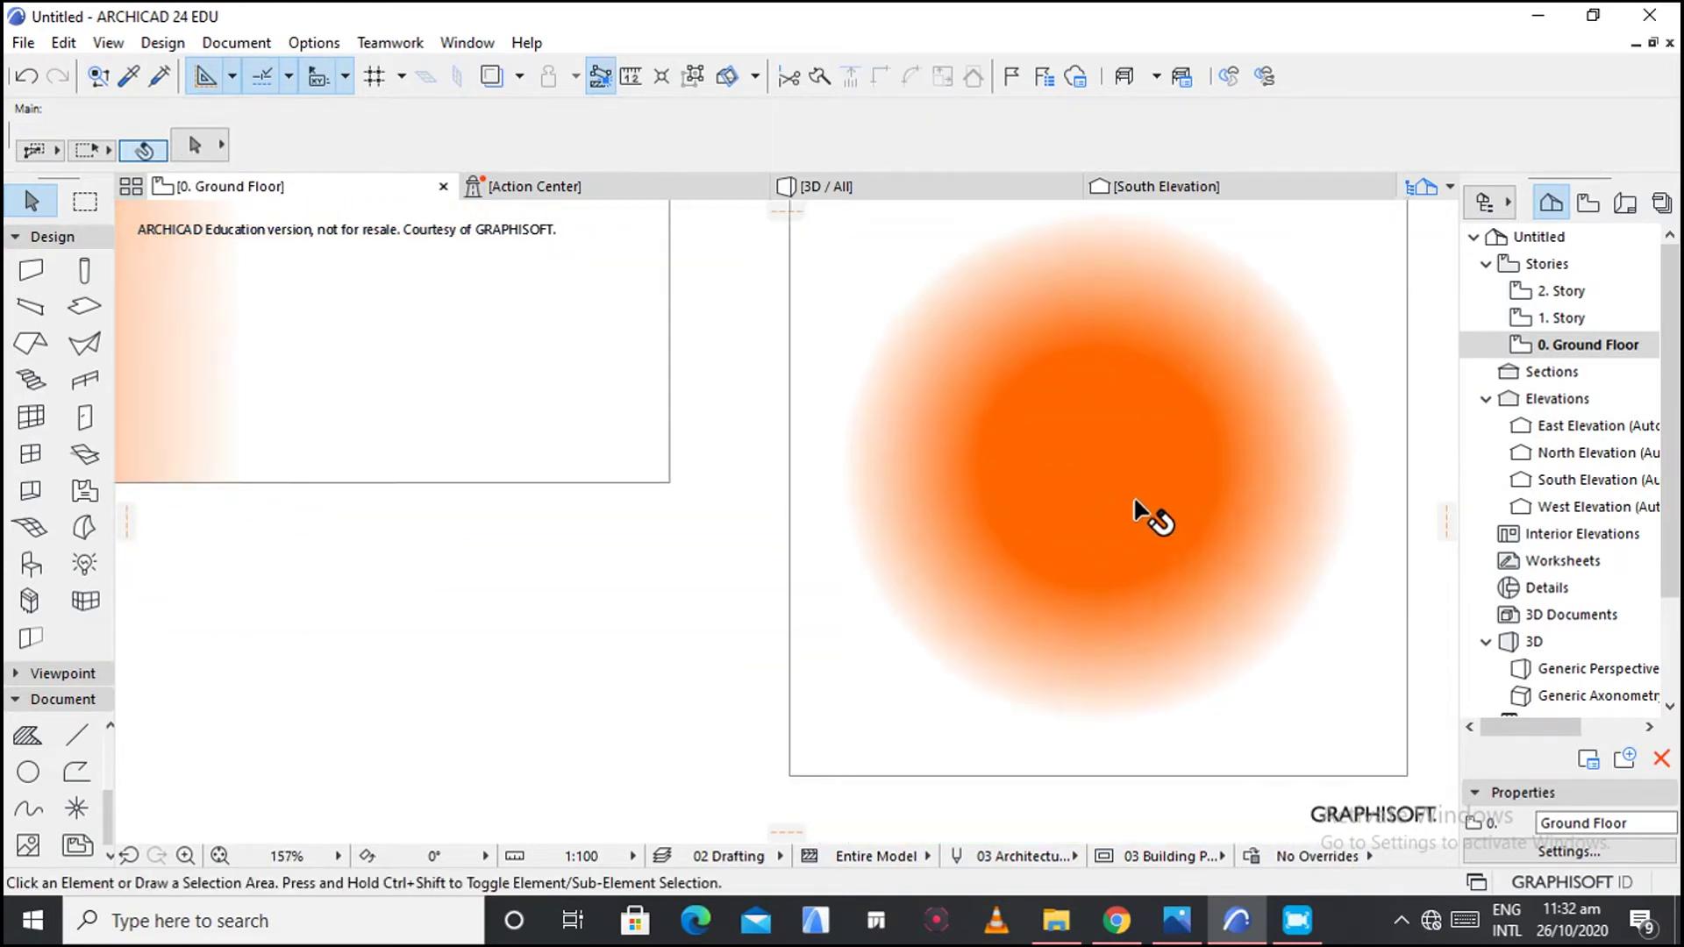
scroll(1143, 507, "down", 3)
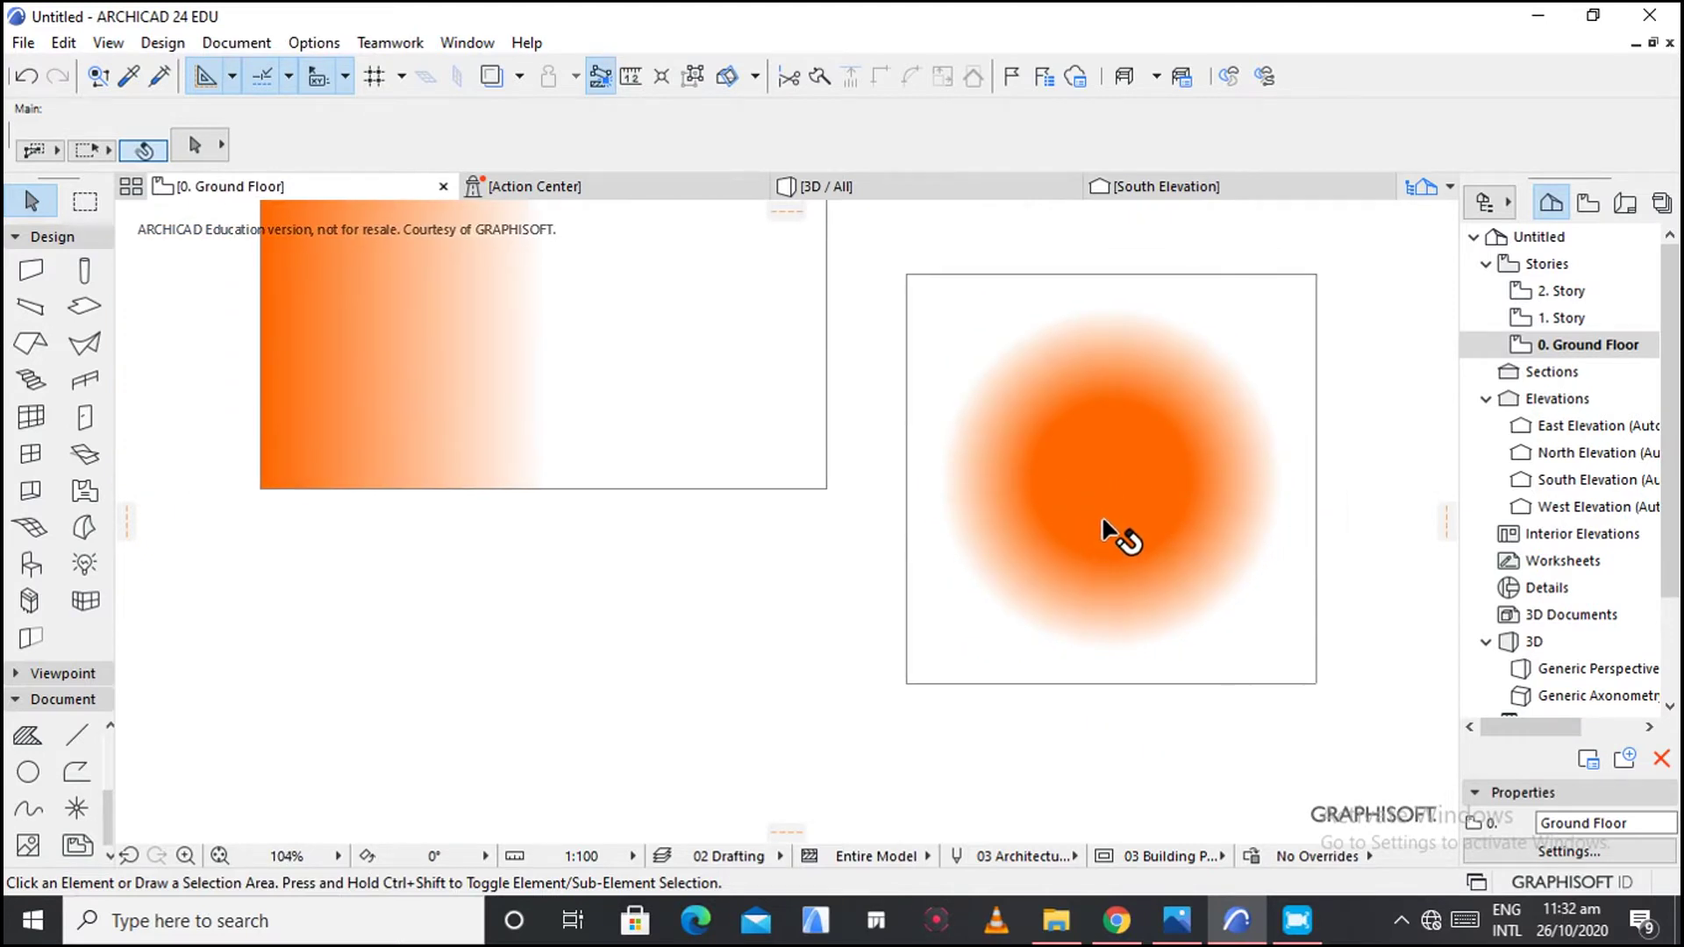
scroll(1105, 519, "down", 1)
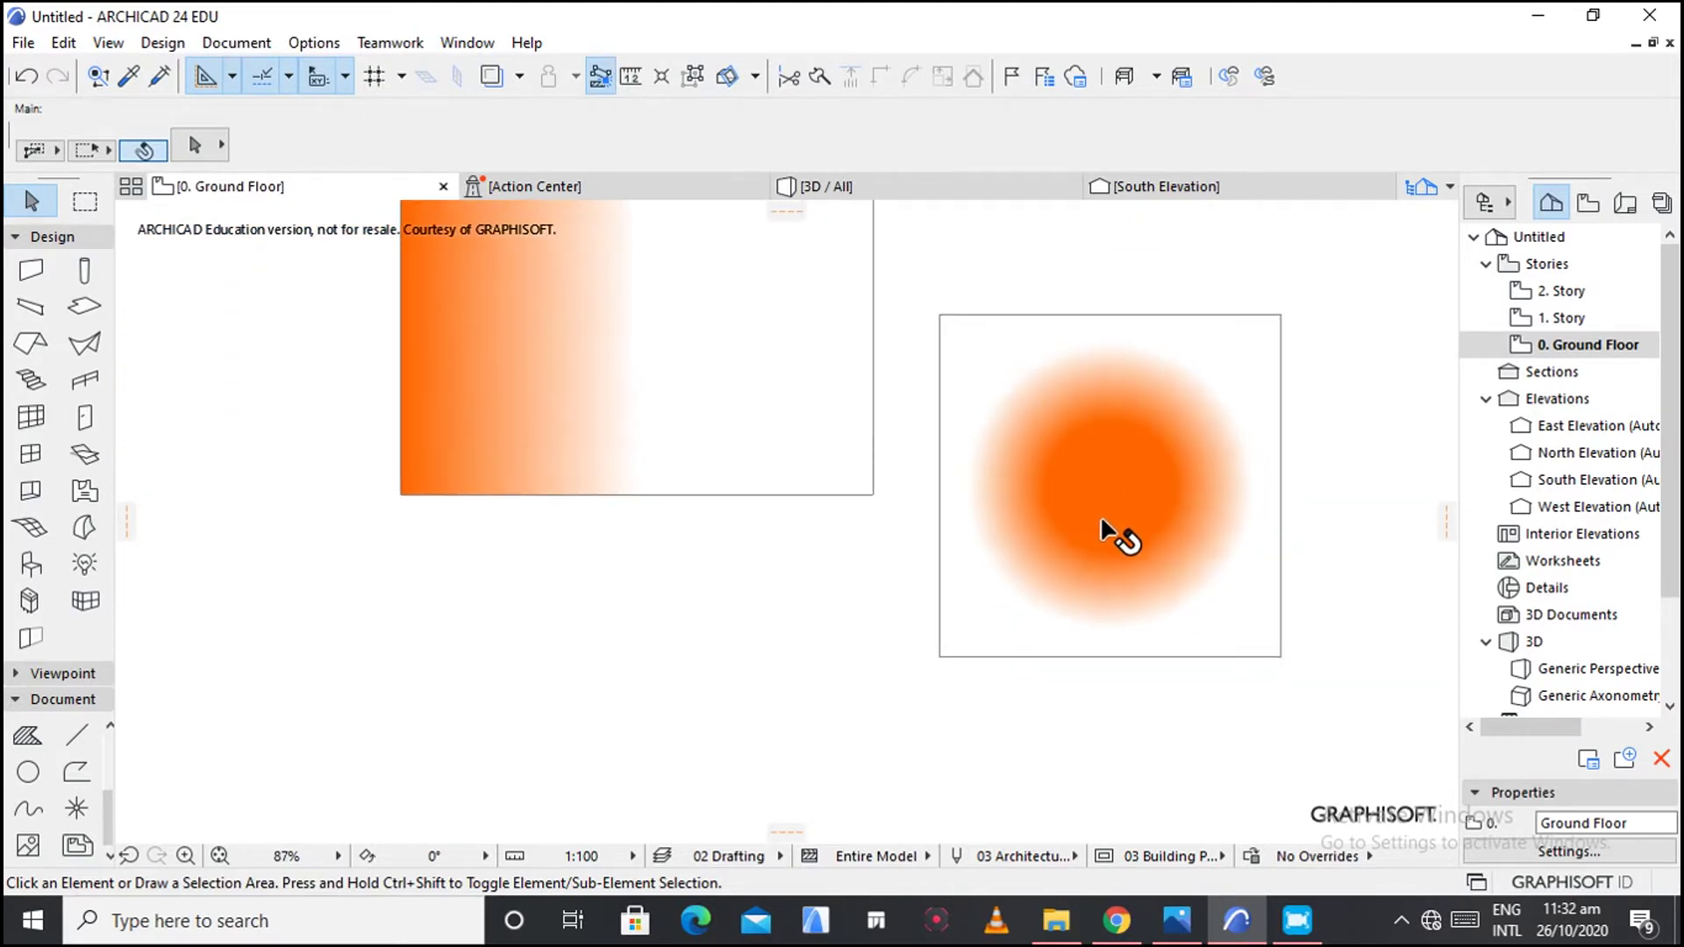
left_click(33, 737)
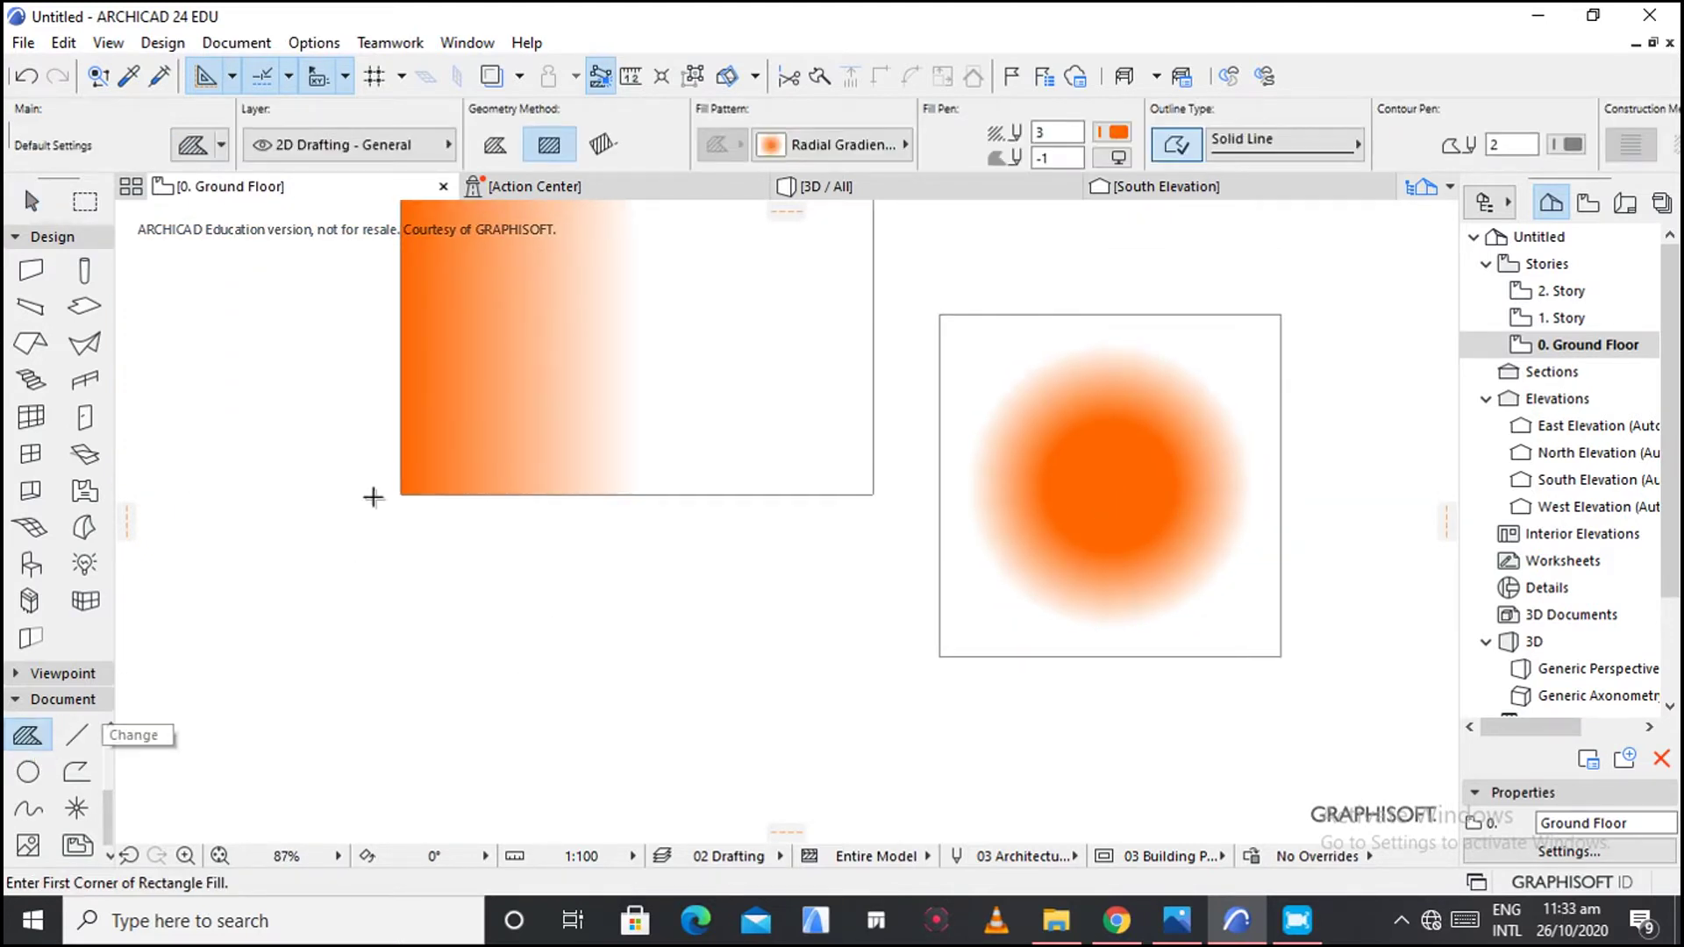
left_click(805, 147)
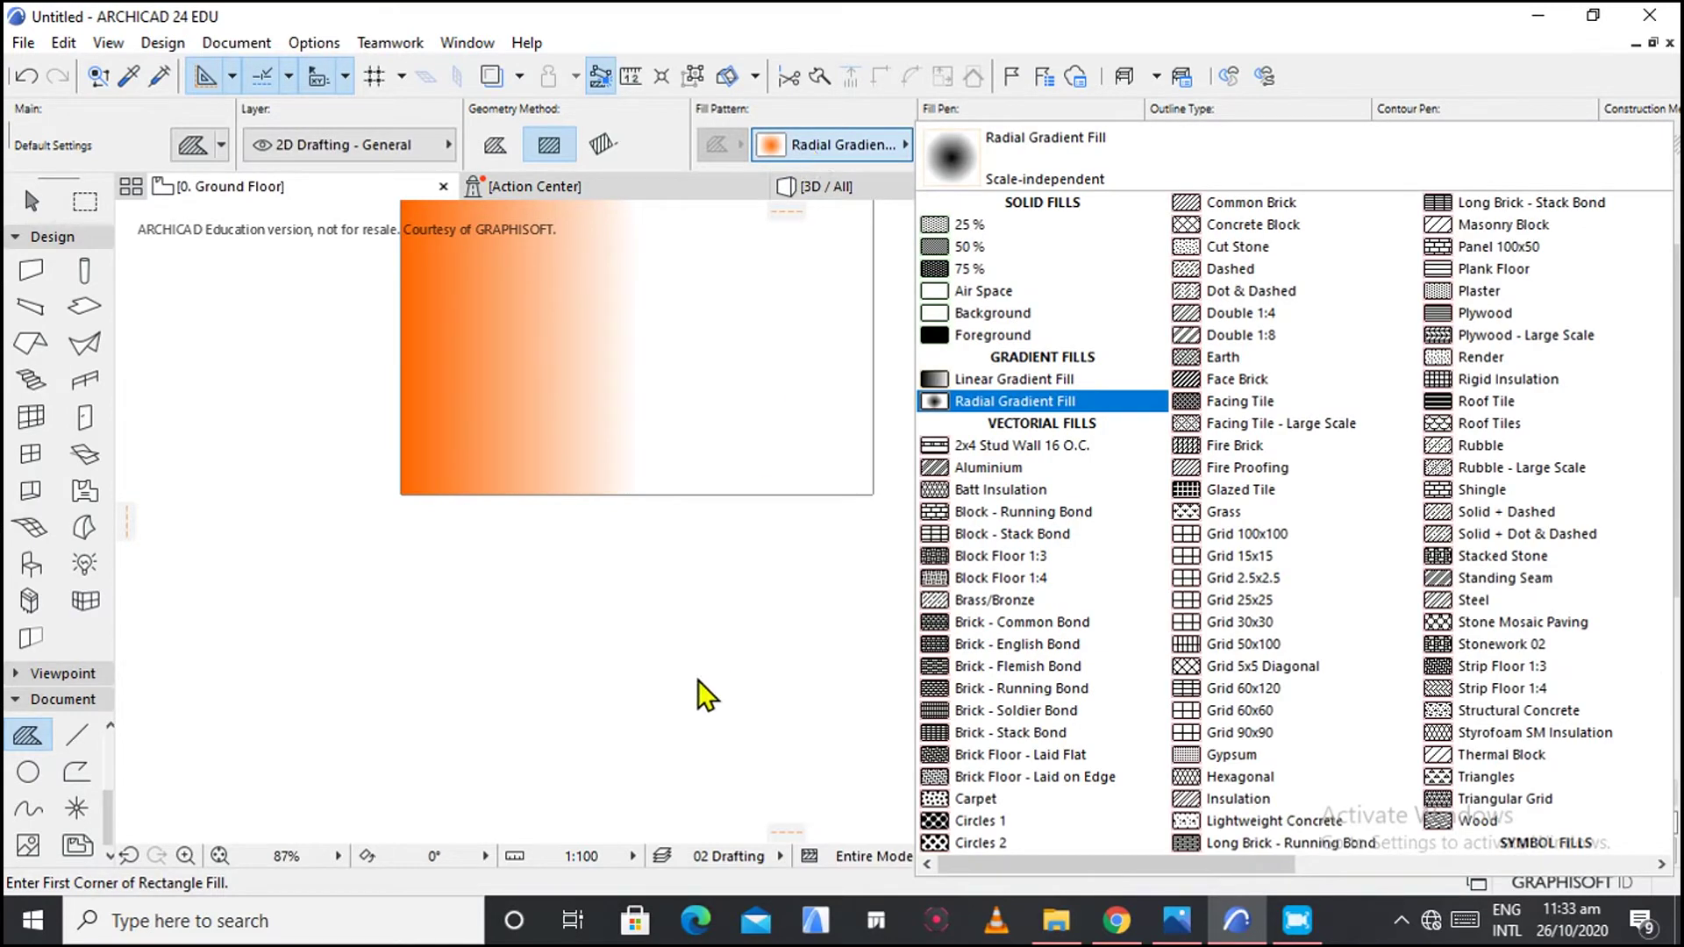
left_click(698, 681)
Undo the radial fill and the gradient edits, and redo the Linear Gradient Fill pattern on the fill below the South Elevation marker.
scroll(695, 675, "down", 8)
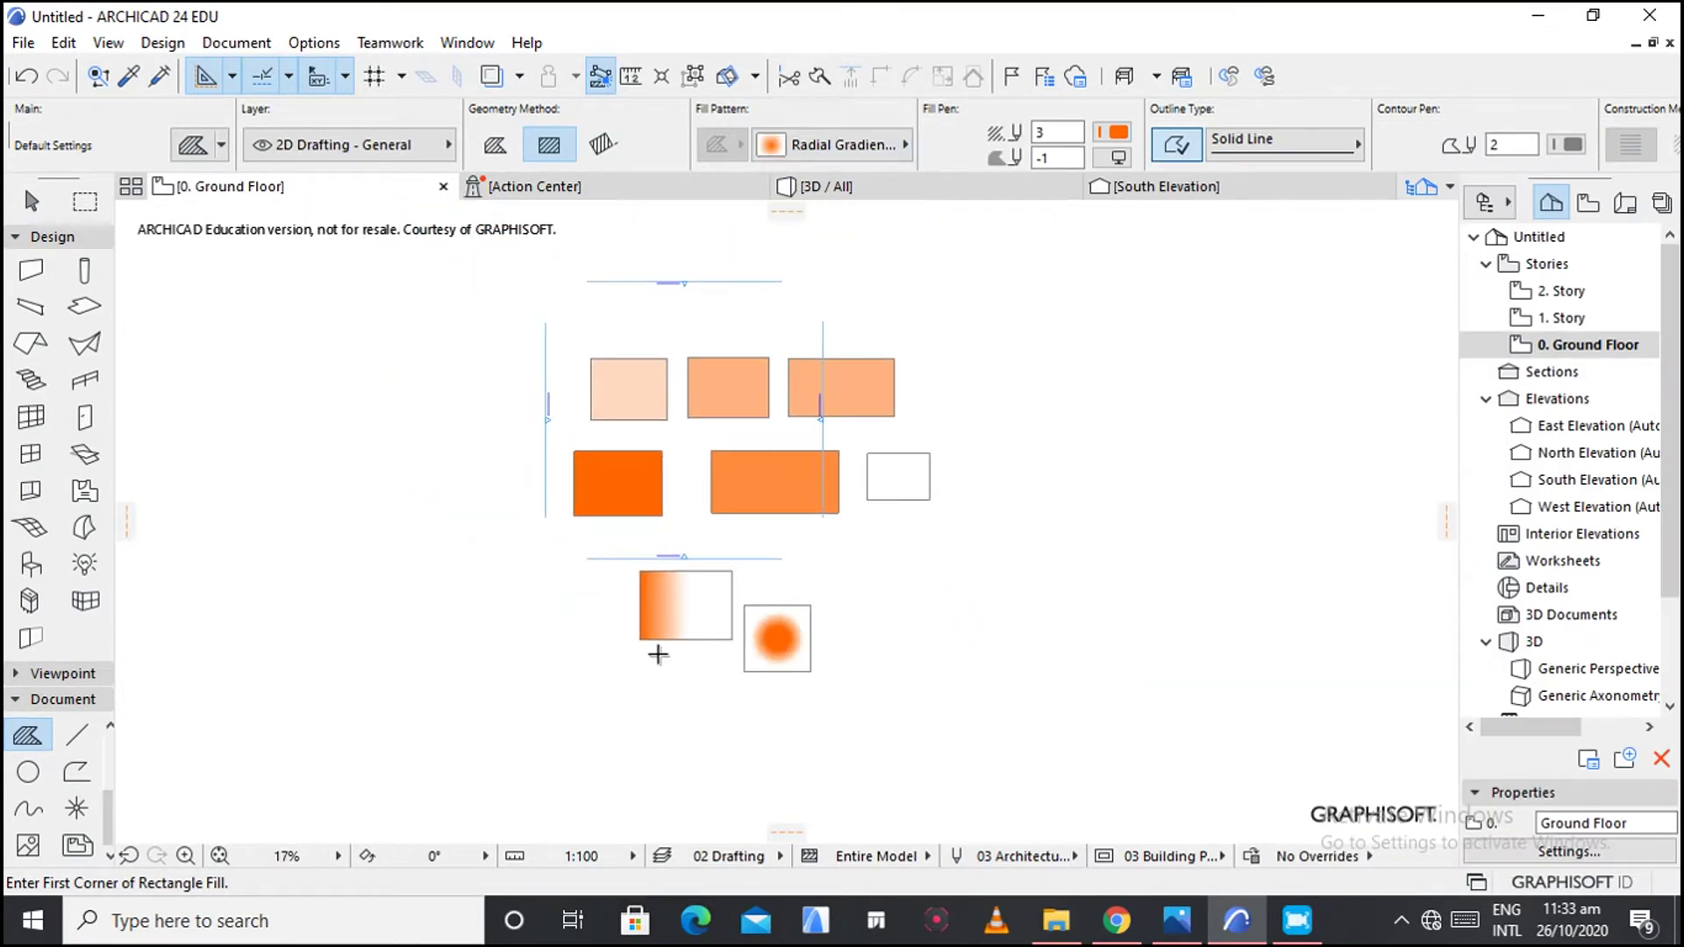
scroll(636, 409, "up", 1)
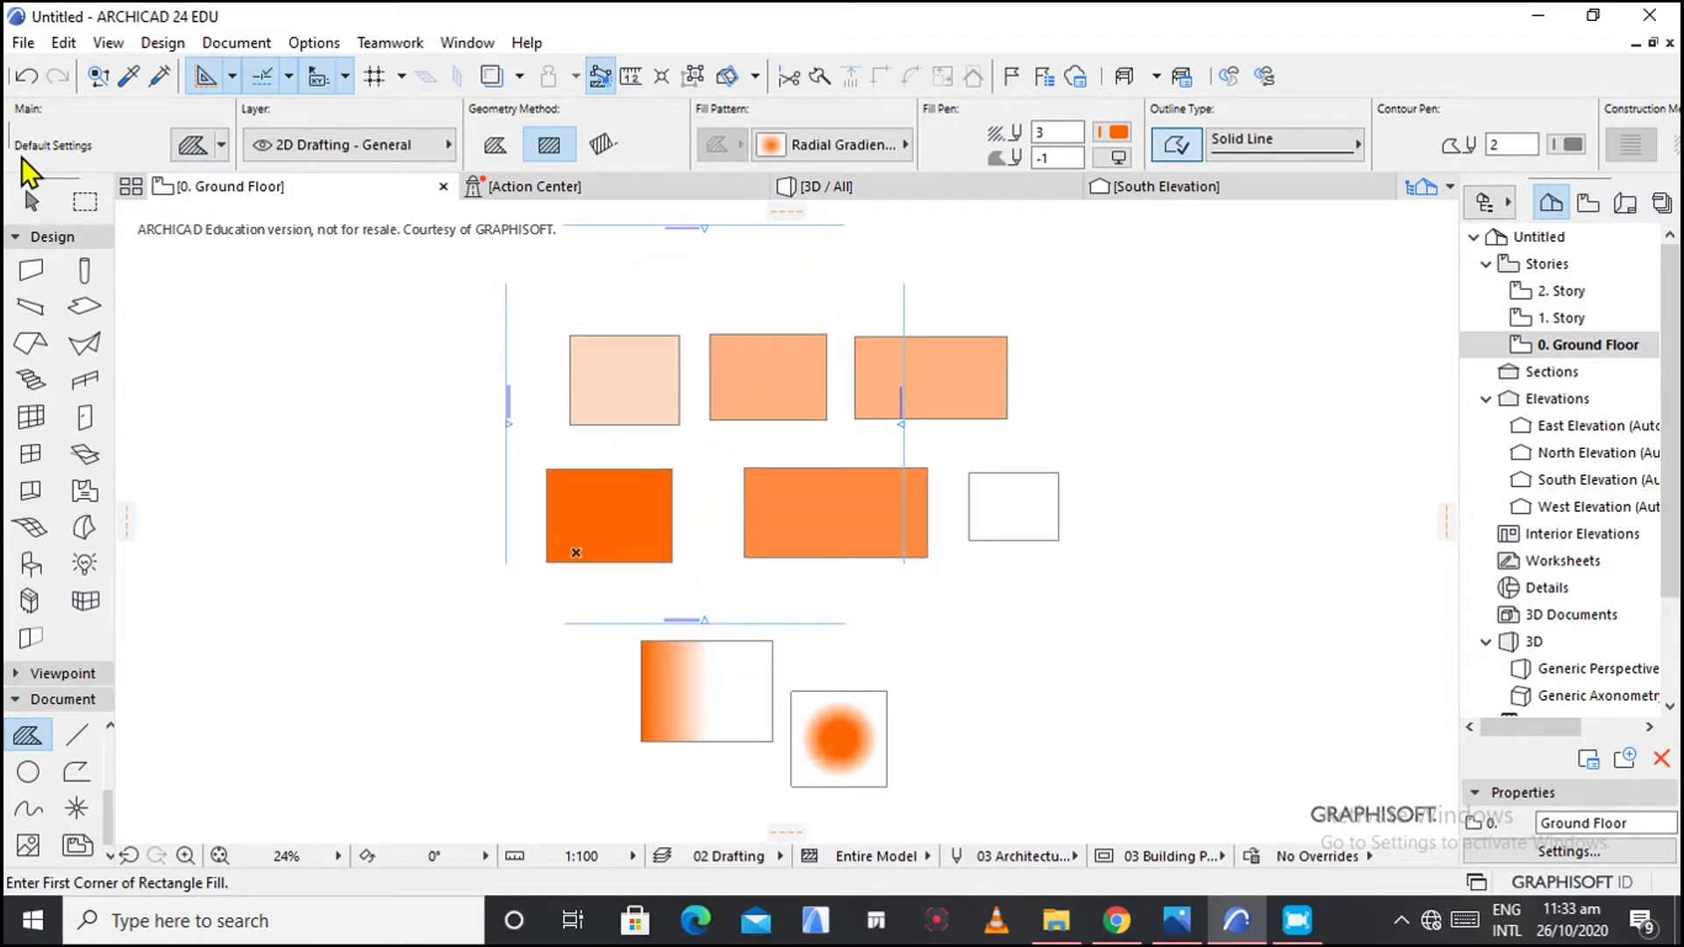
left_click(26, 76)
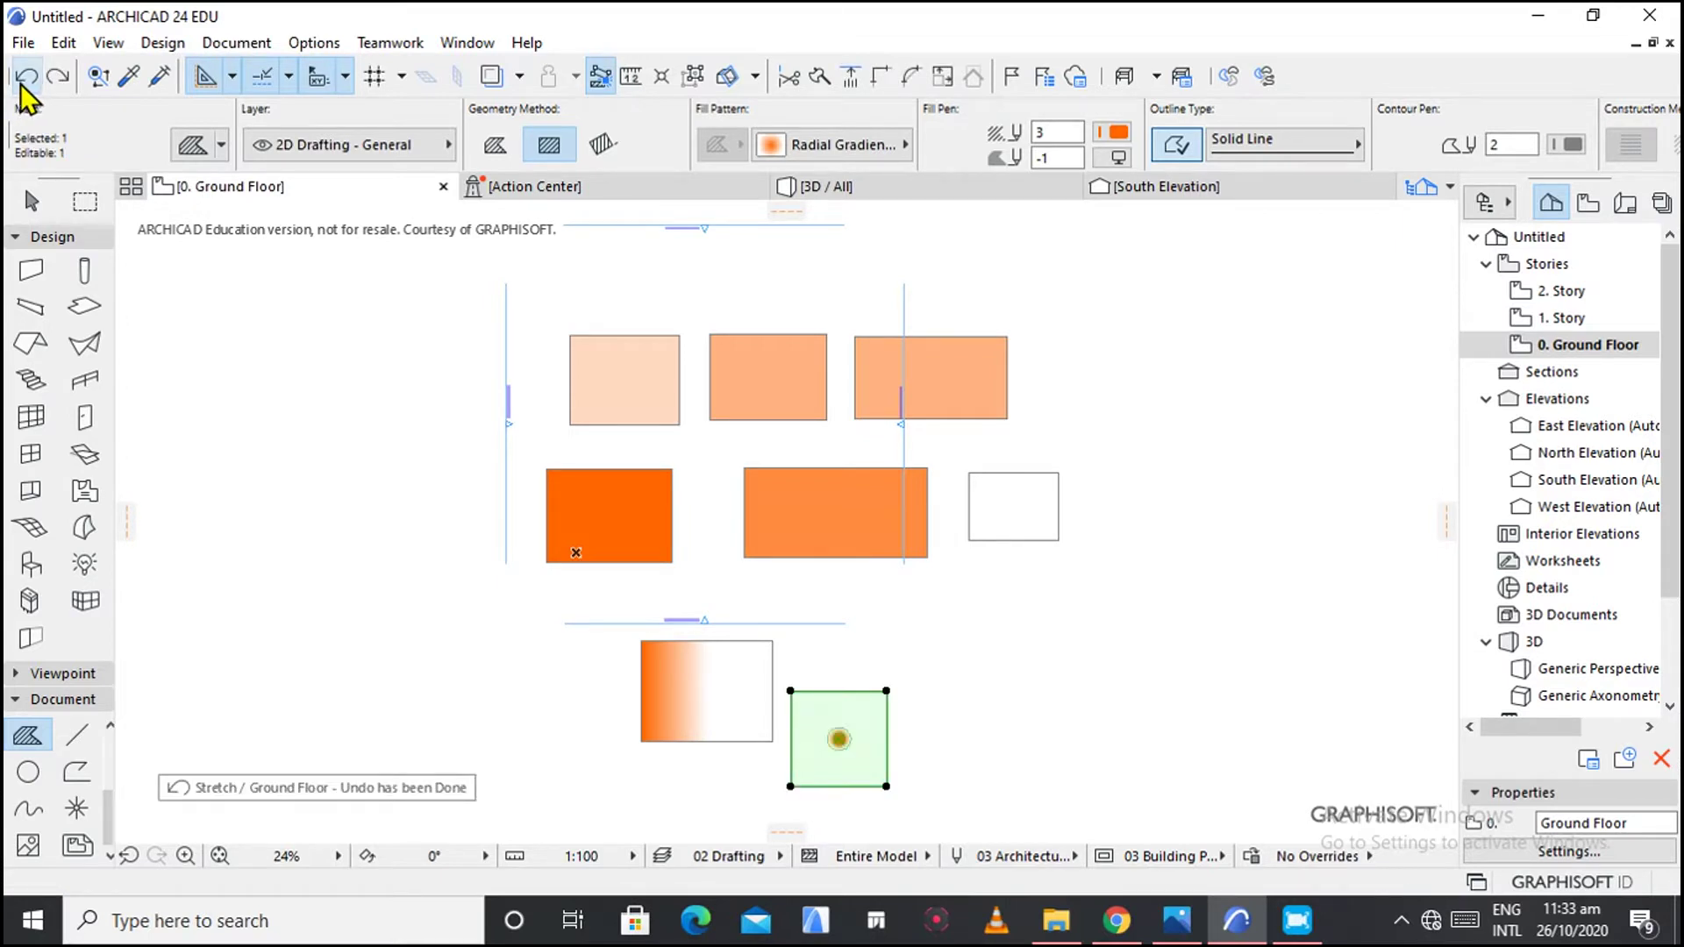
left_click(17, 86)
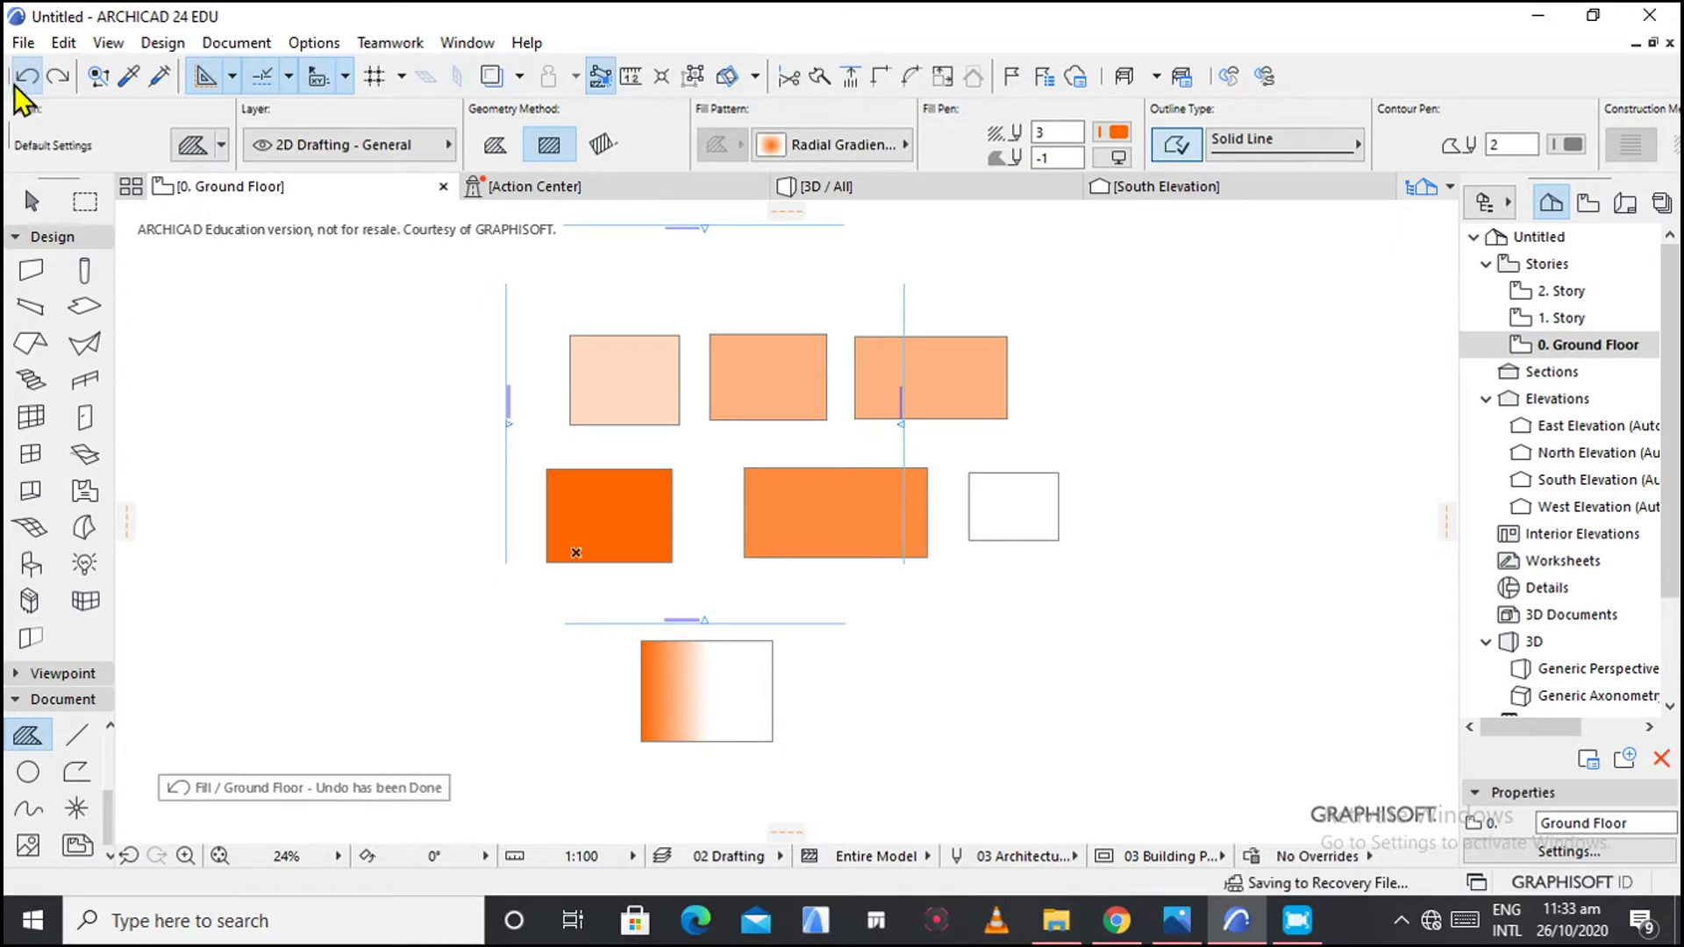
left_click(17, 86)
left_click(17, 85)
left_click(16, 86)
double_click(11, 85)
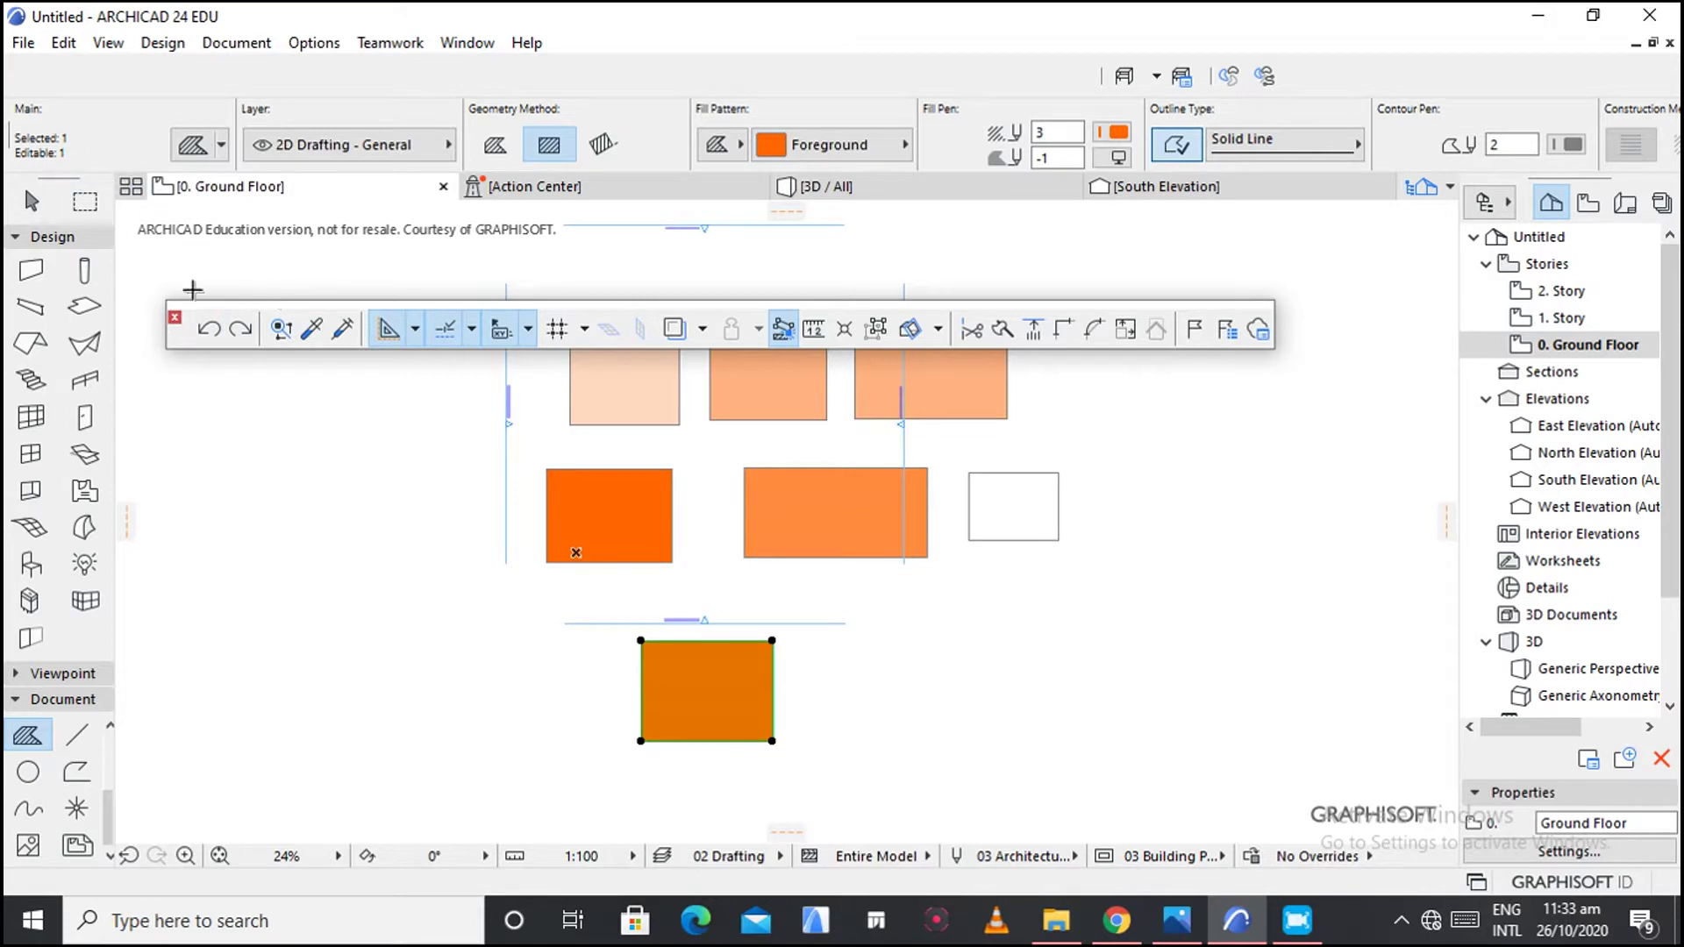
left_click(242, 332)
left_click(243, 332)
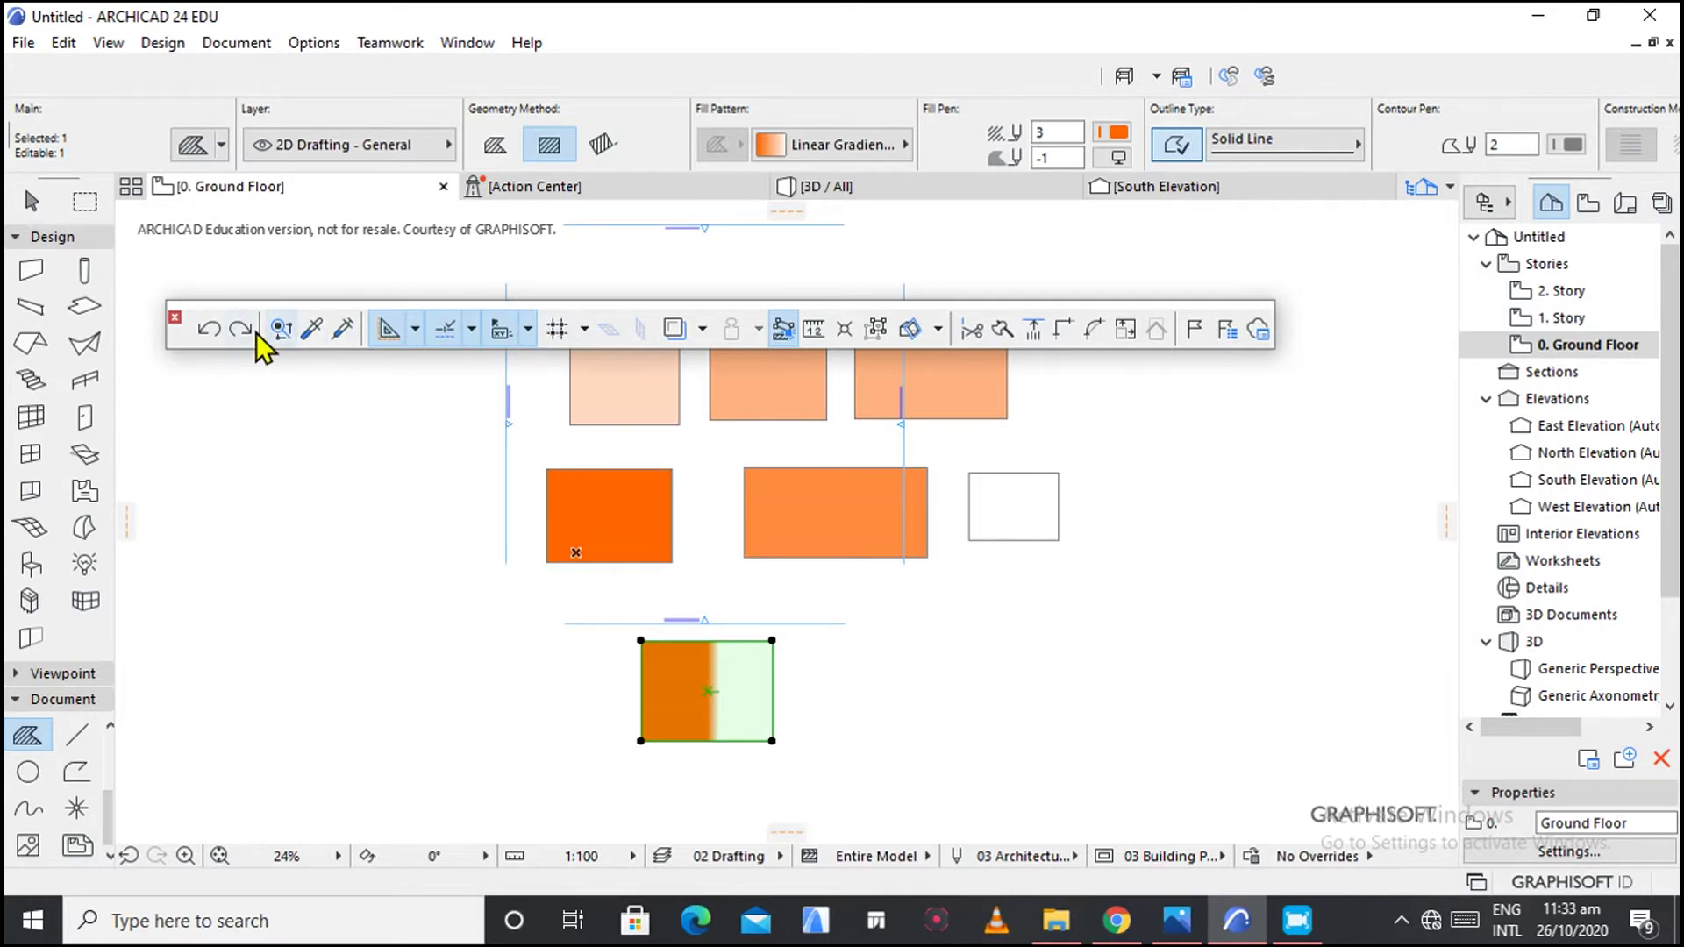
Dock the floating standard toolbar below the menu bar and delete all seven fills from the ground floor plan.
left_click_drag(172, 331, 97, 97)
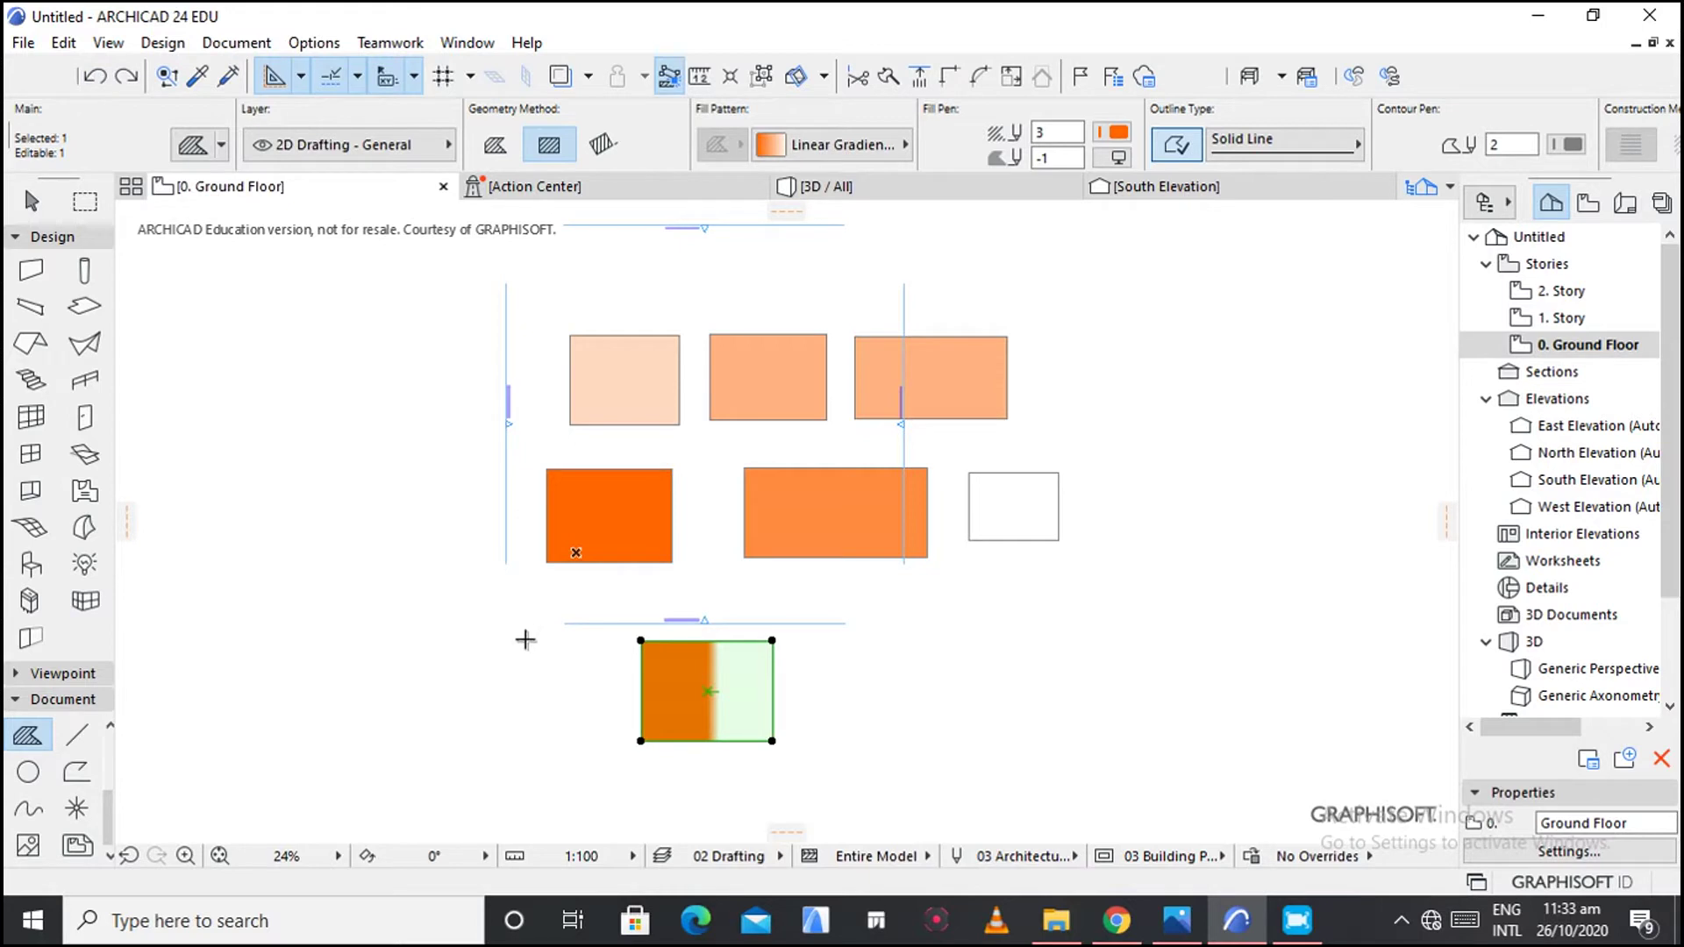
key("shift")
left_click(570, 554, "shift")
left_click(763, 544, "shift")
left_click(1057, 526, "shift")
left_click(930, 417, "shift")
left_click(770, 406, "shift")
left_click(649, 395, "shift")
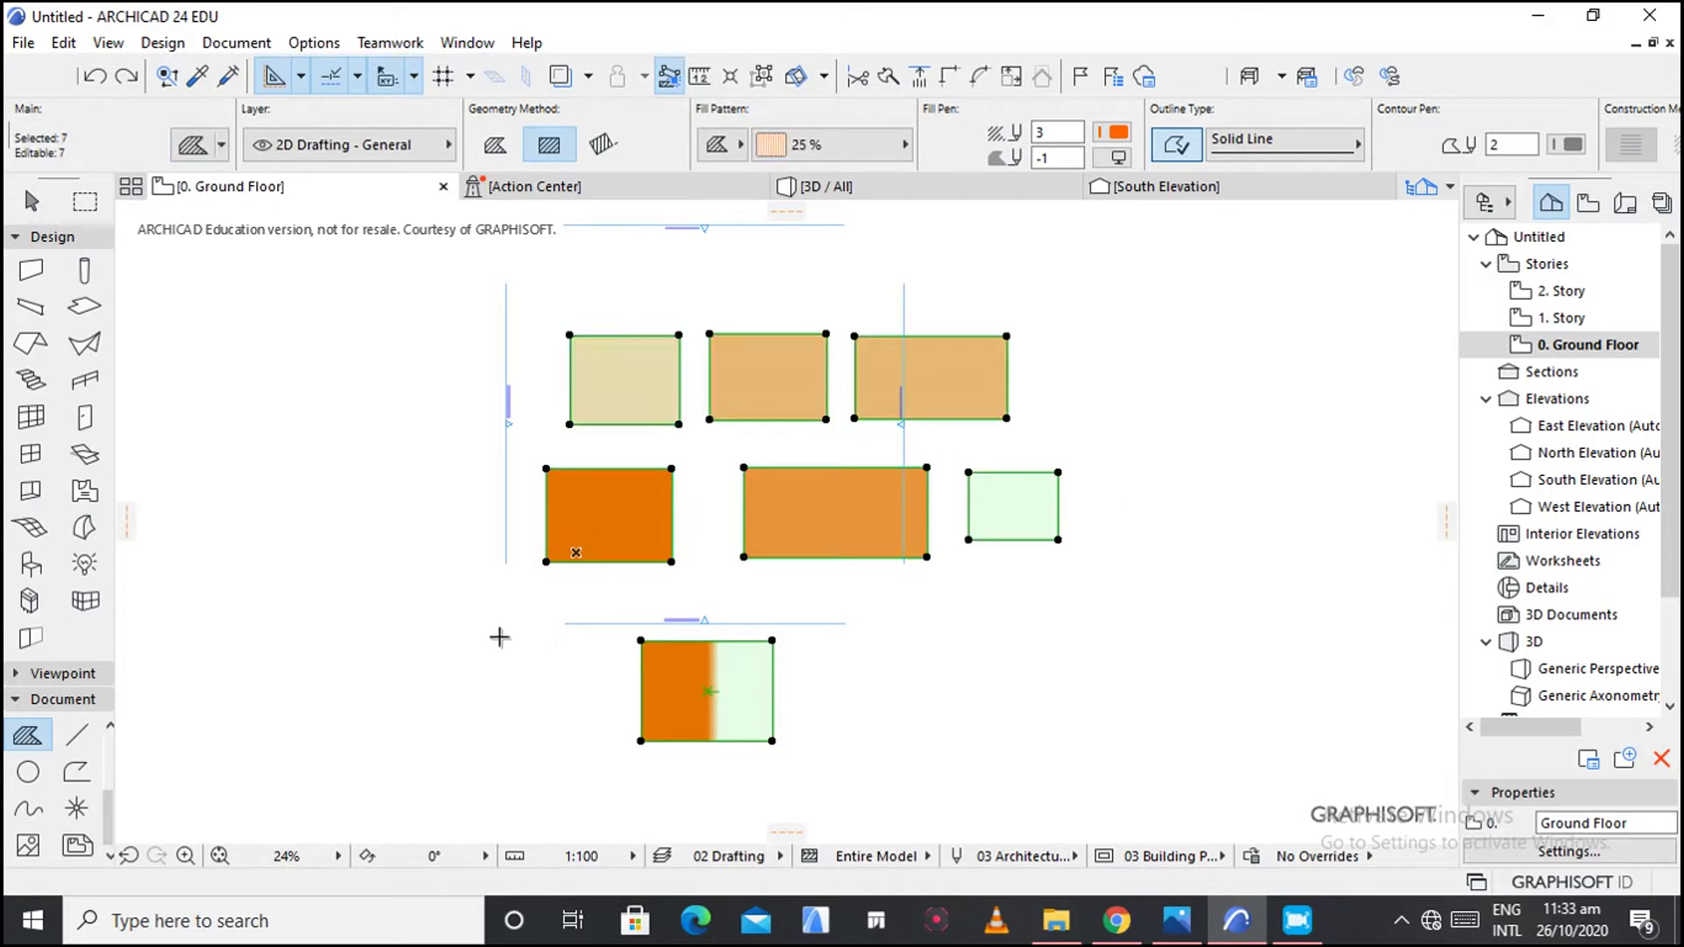
key("Delete")
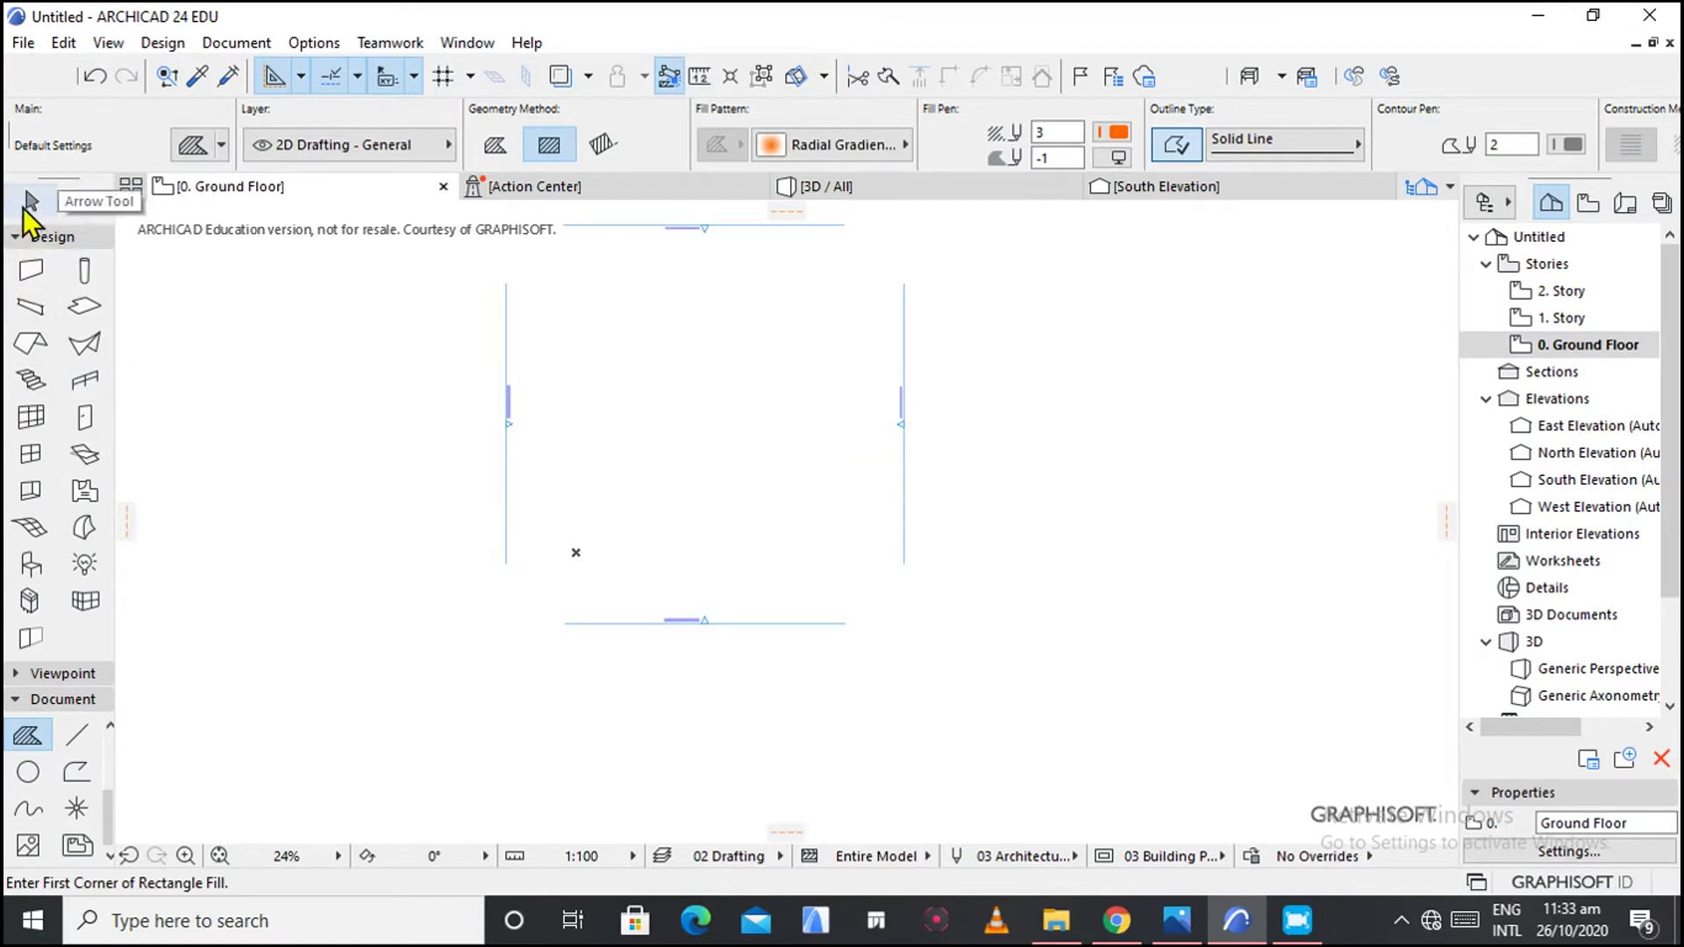
Turn on the grid display in the ground floor plan.
left_click(98, 42)
left_click(266, 143)
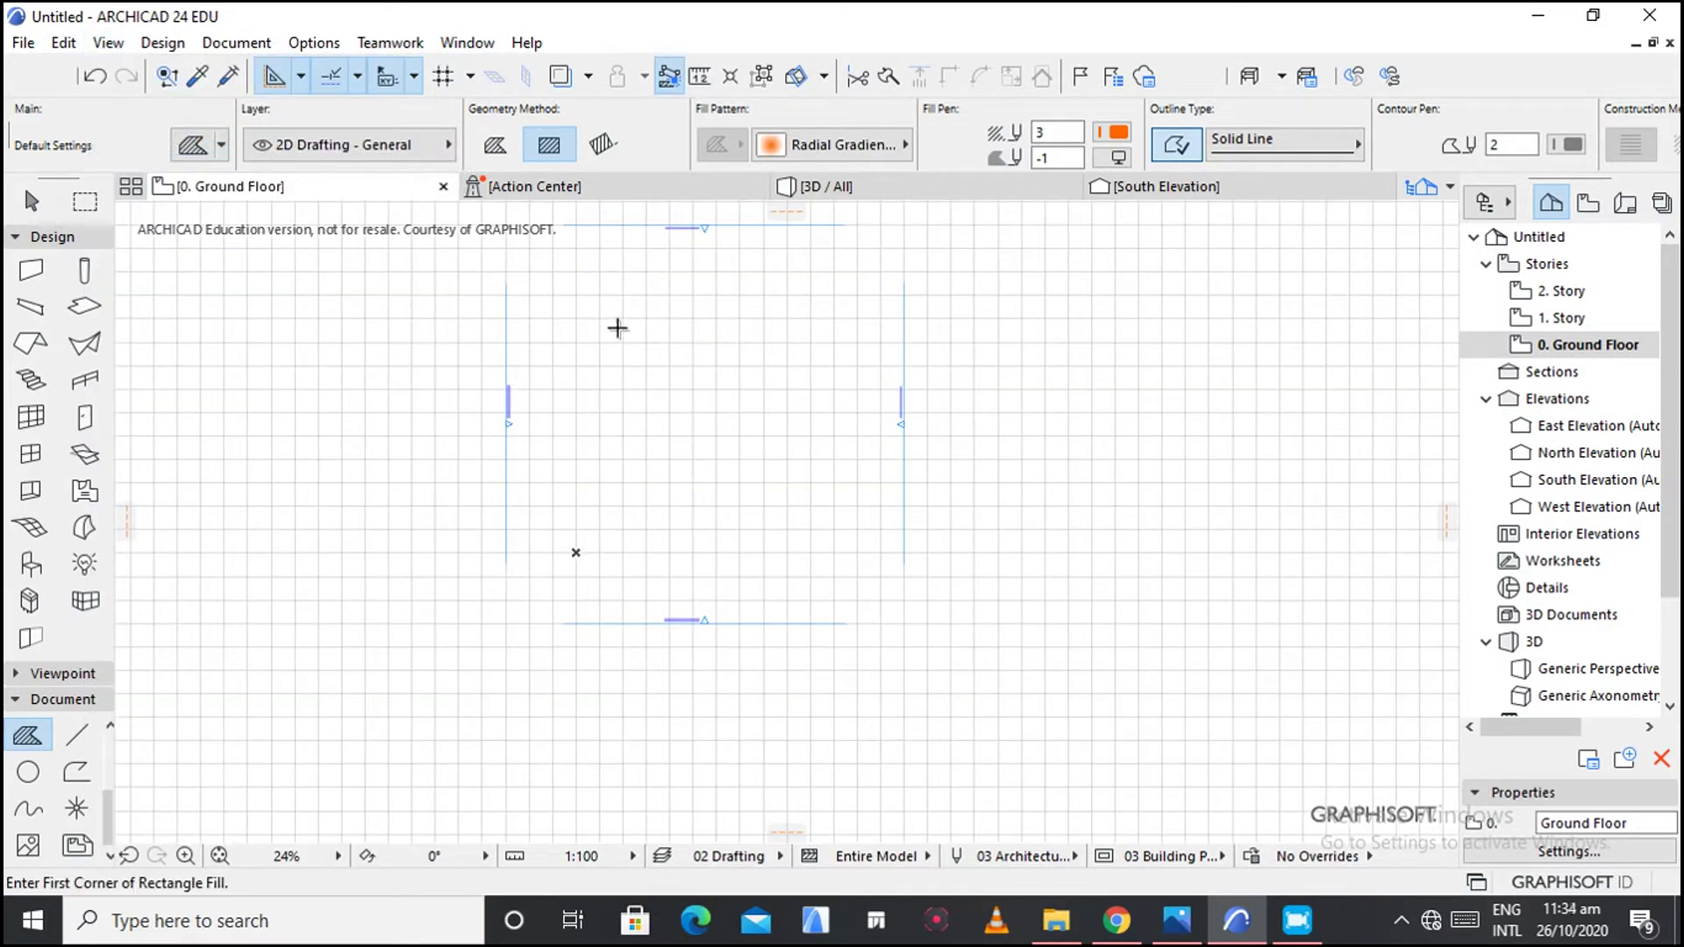
scroll(612, 230, "up", 5)
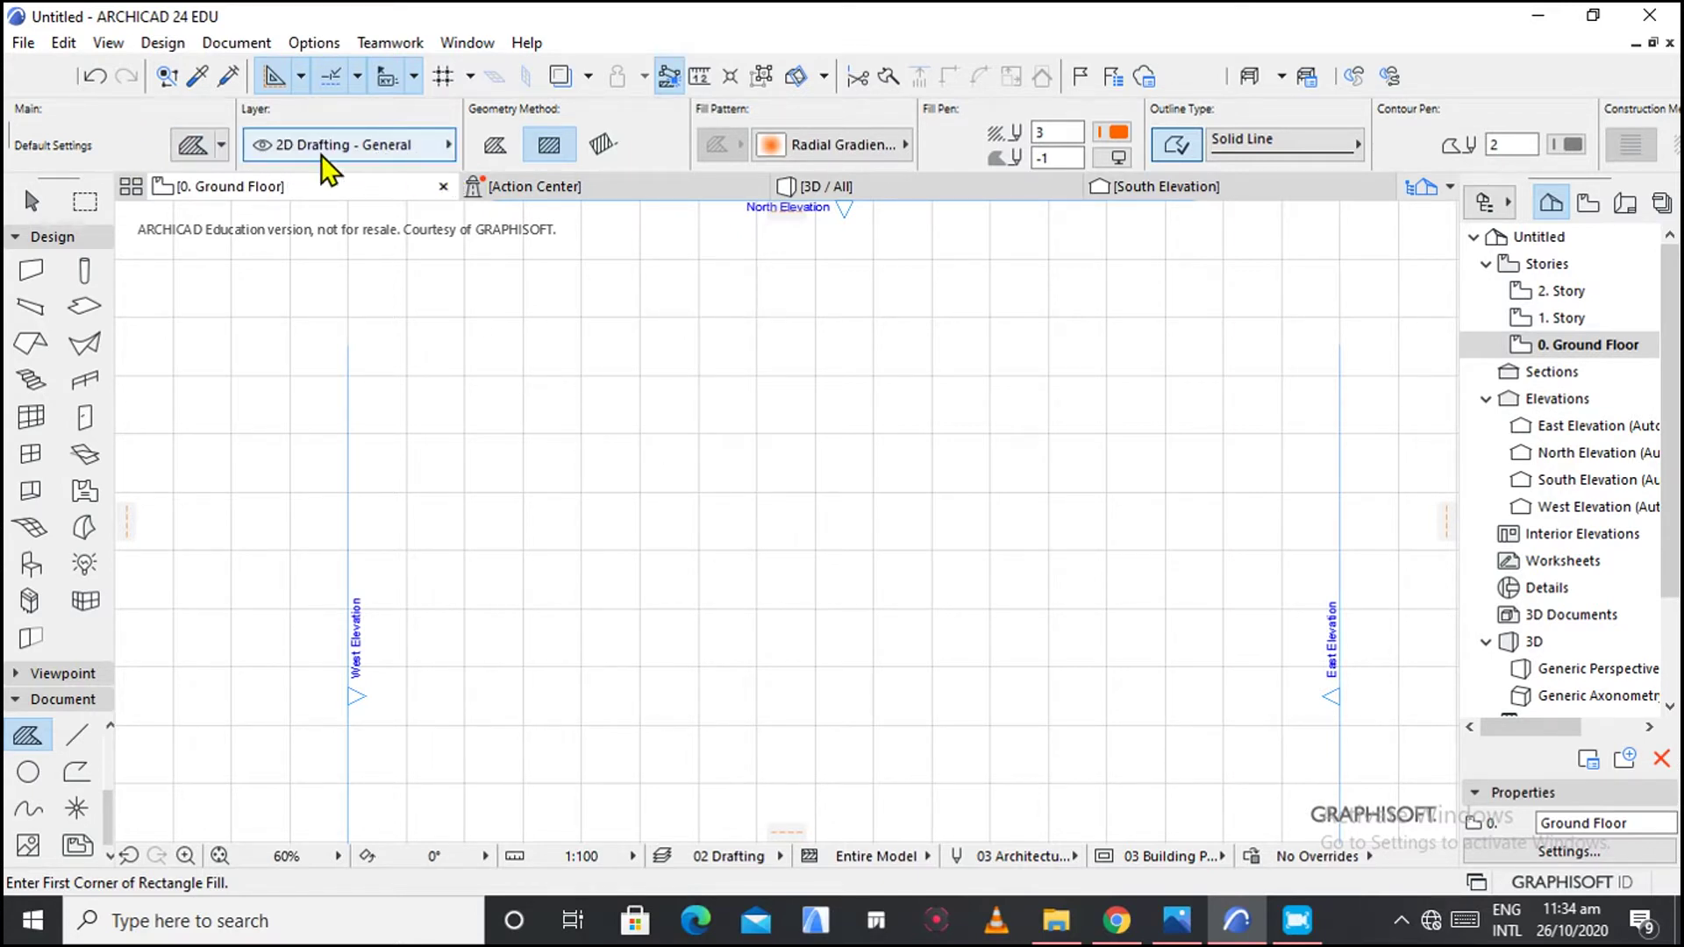
Set the Fill tool defaults to the Carpet vectorial pattern with green fill pen 64.
left_click(193, 147)
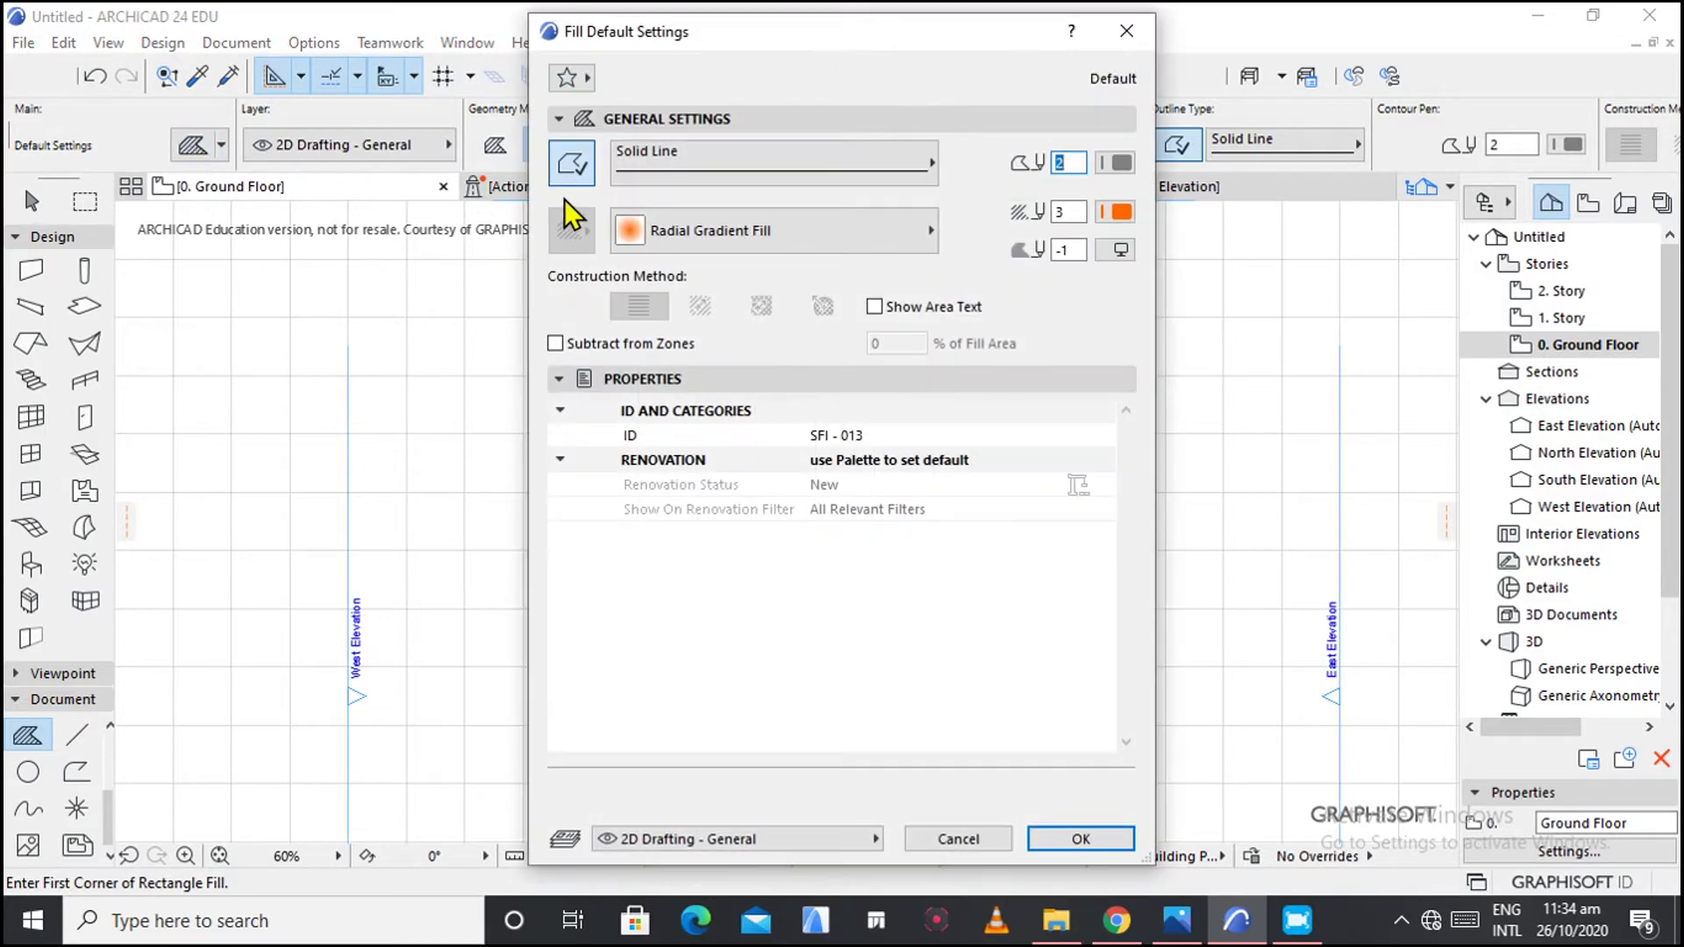
left_click(426, 271)
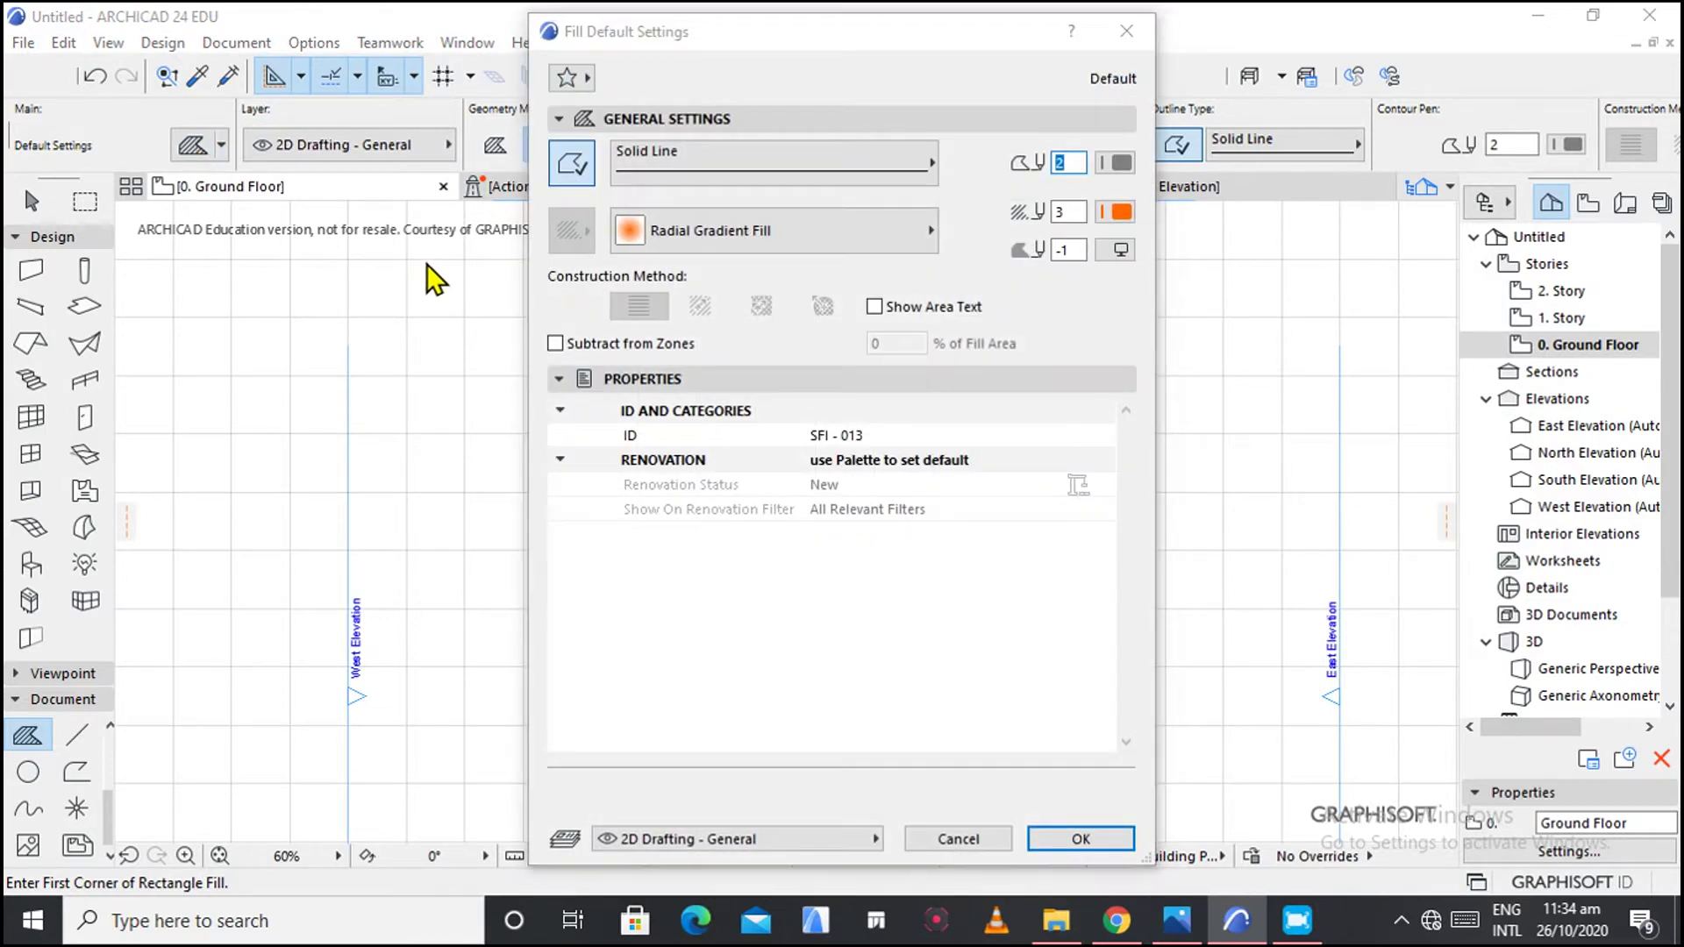
left_click(742, 239)
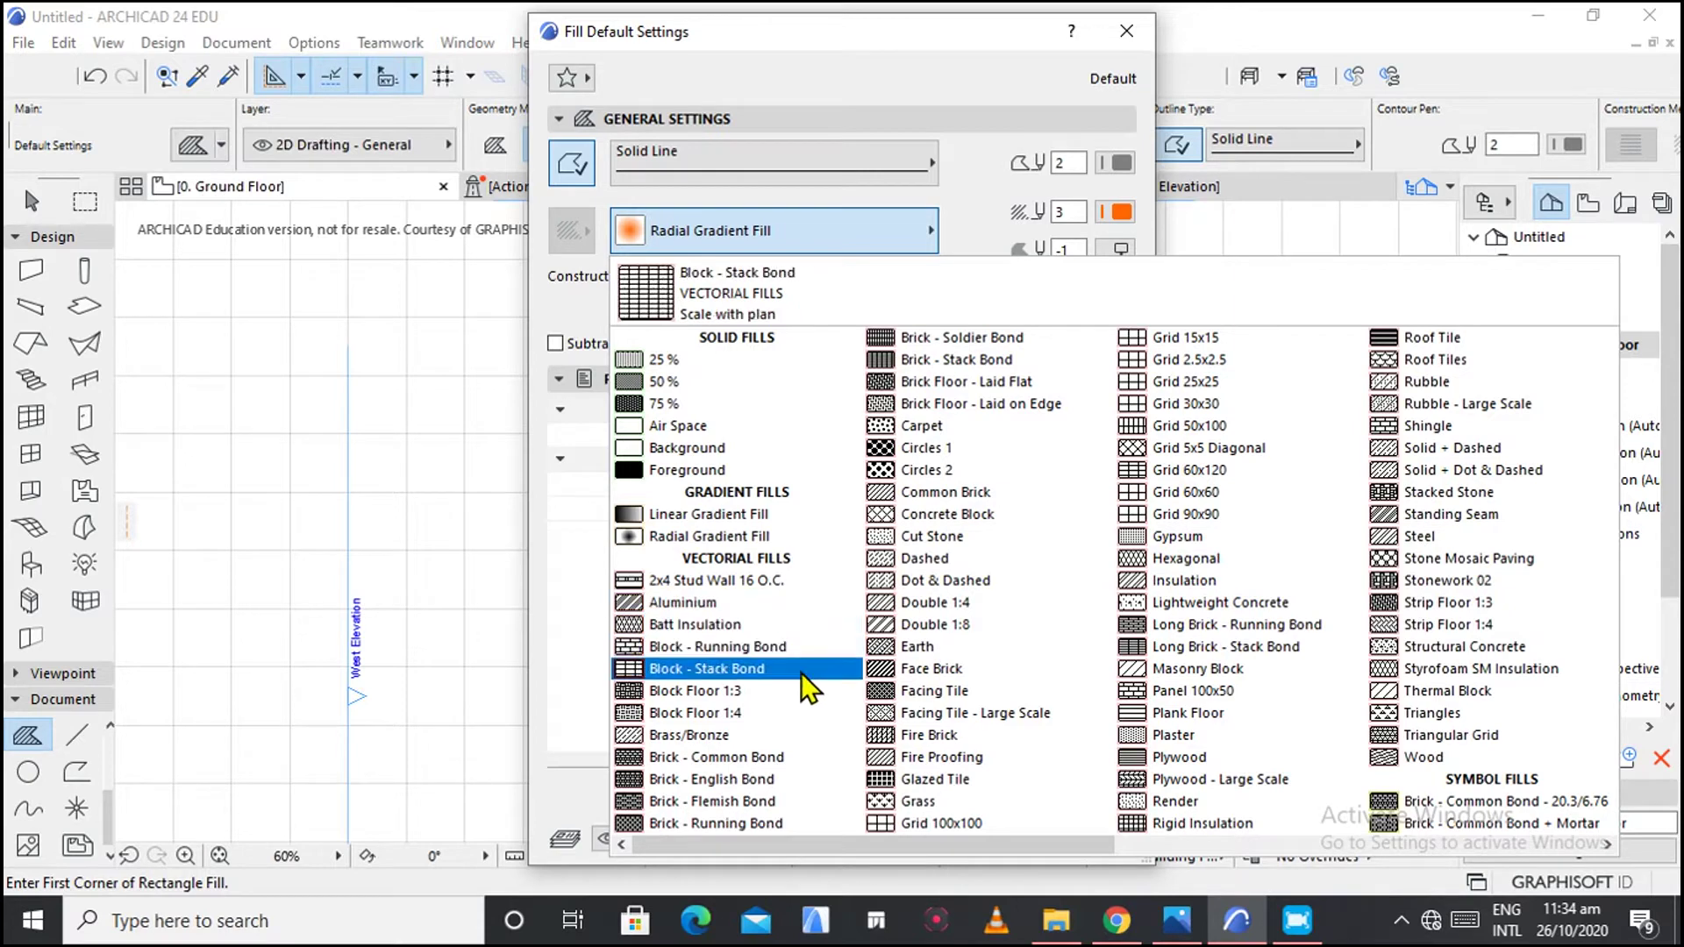
left_click(957, 430)
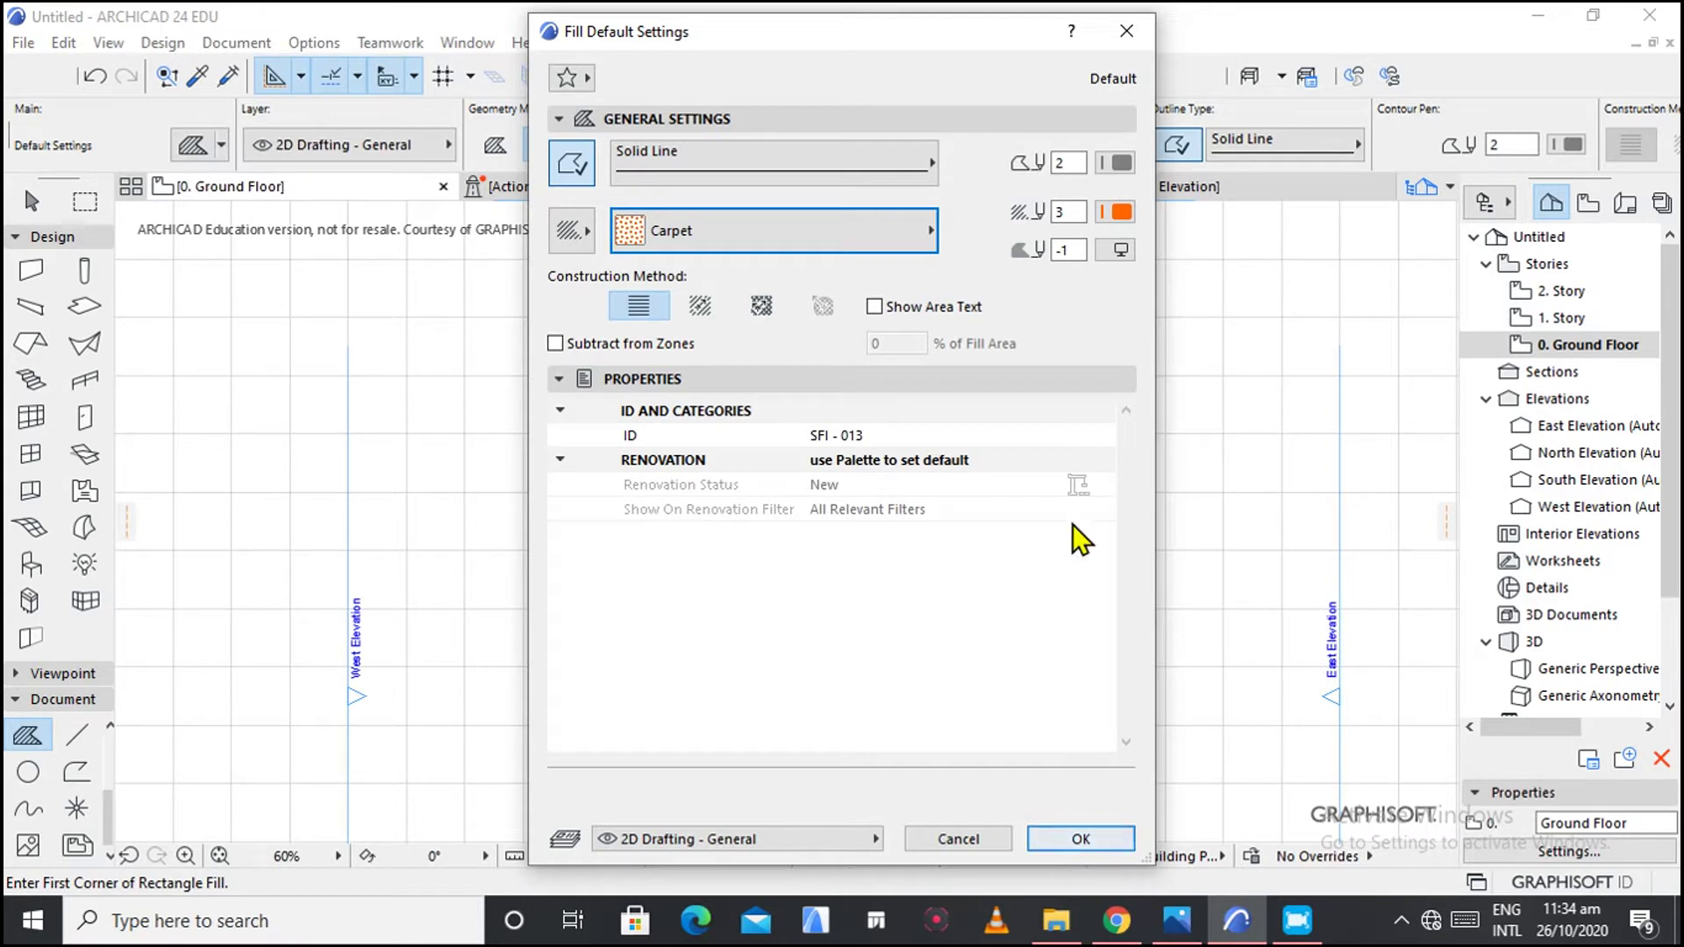
left_click(1121, 212)
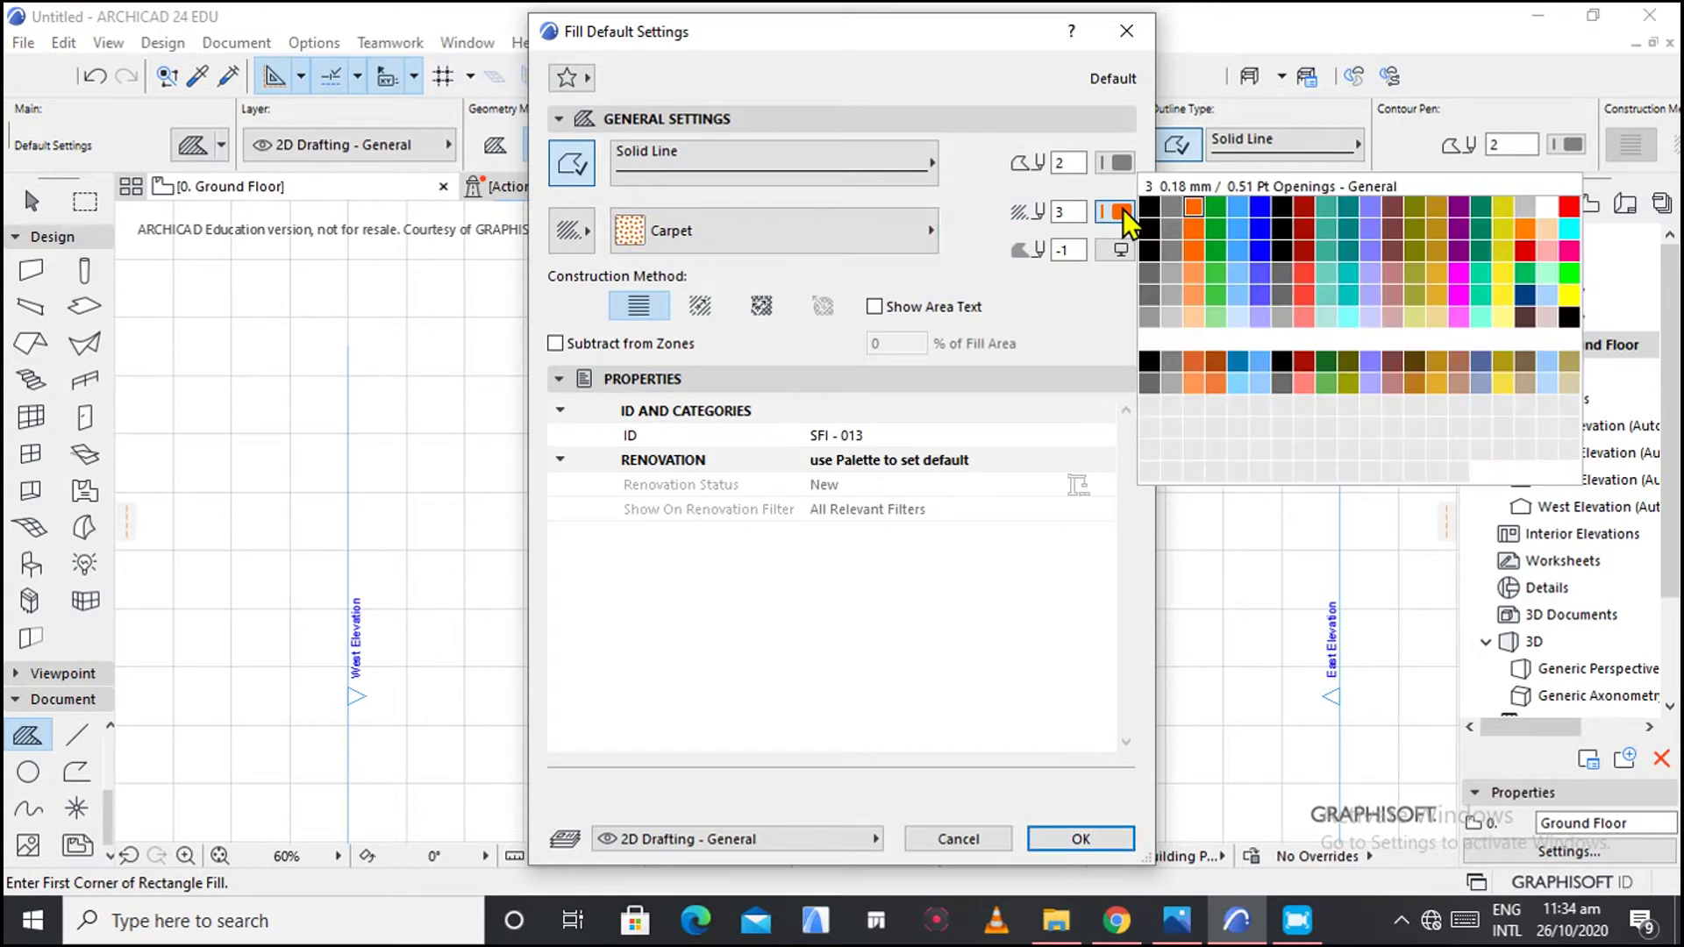
left_click(1219, 276)
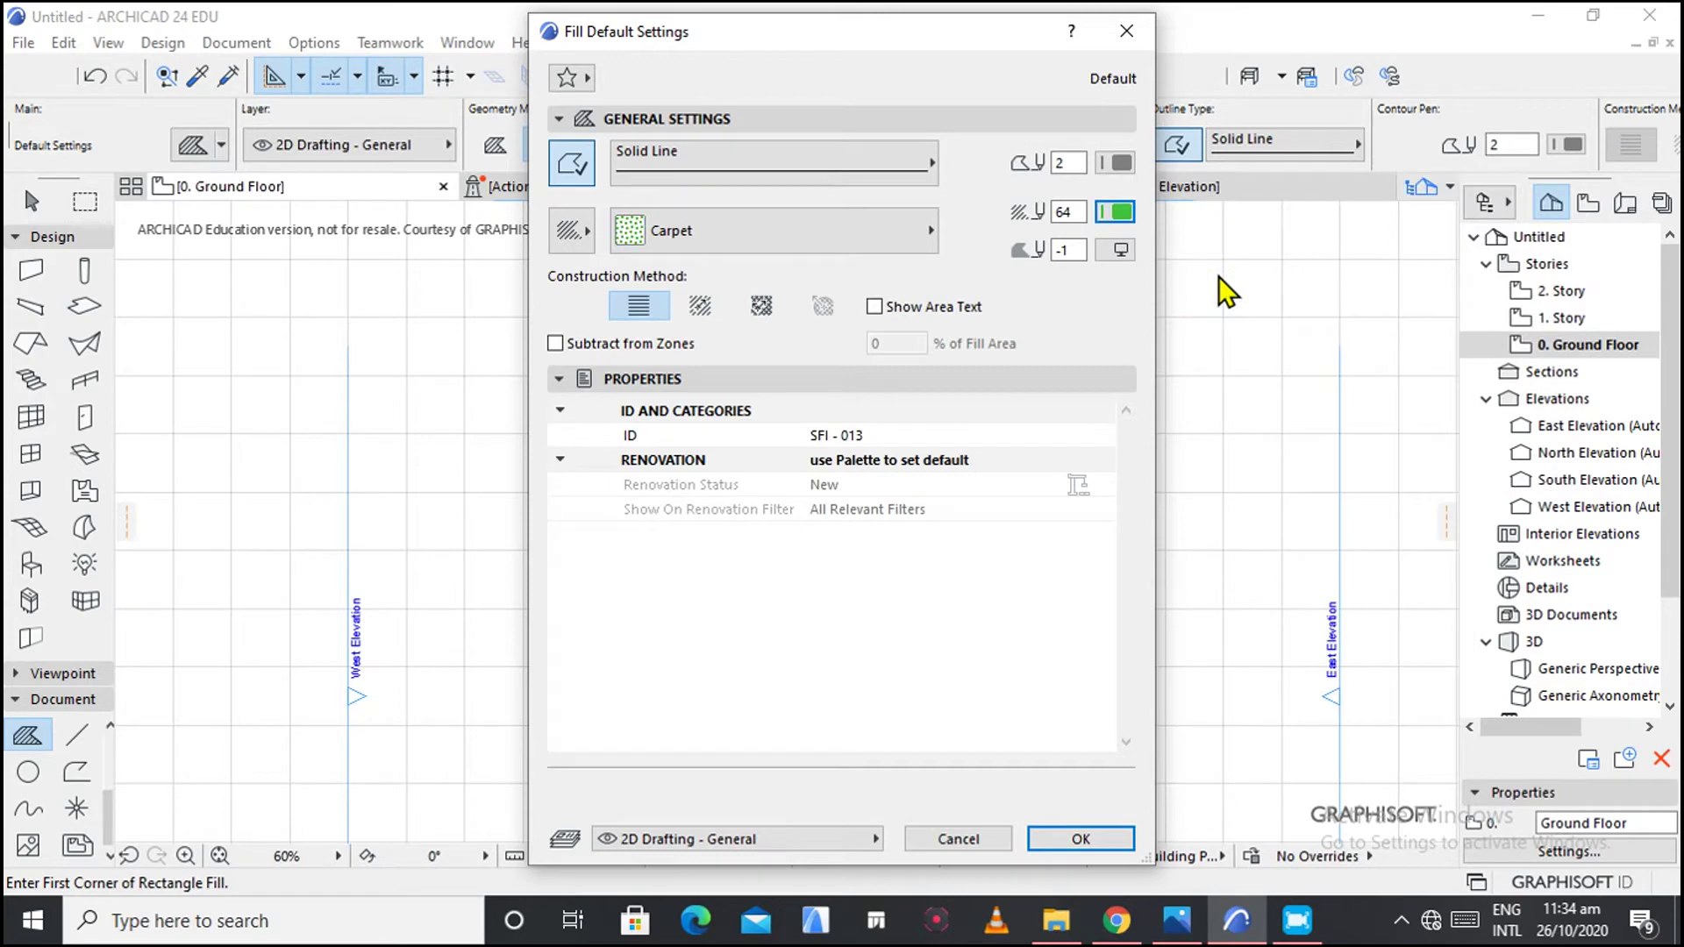
left_click(1074, 842)
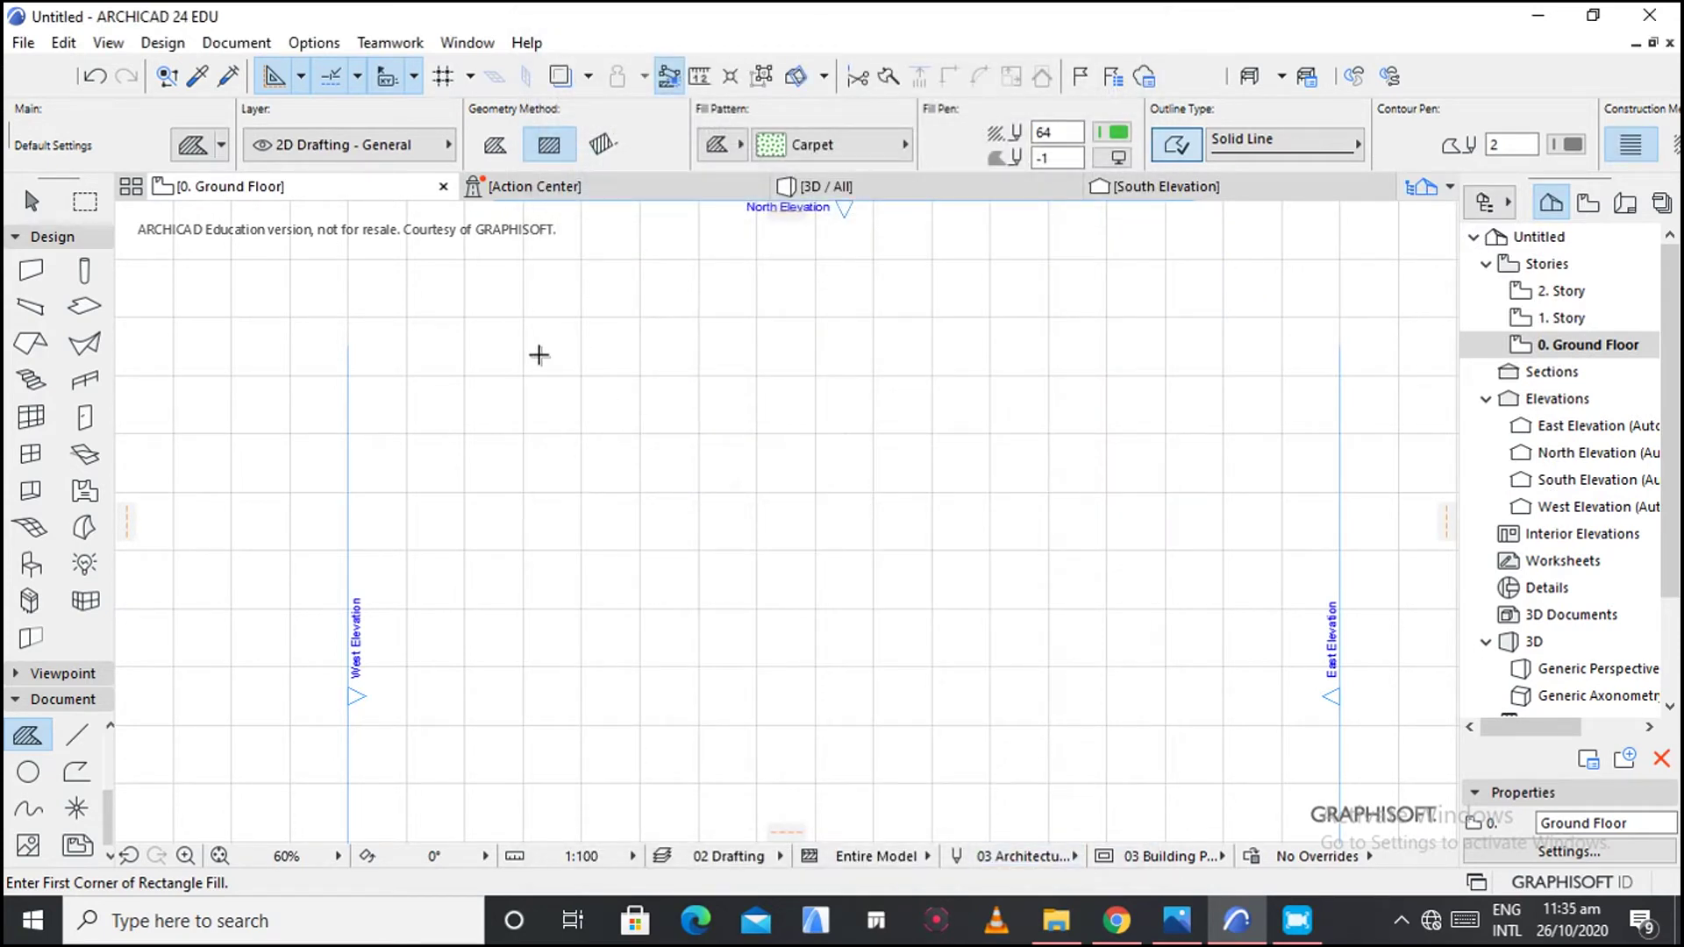
Draw a rectangular Carpet fill between the West and East Elevation markers and check its pattern up close.
left_click(539, 354)
left_click(908, 609)
scroll(677, 470, "up", 1)
scroll(677, 470, "up", 4)
scroll(627, 523, "down", 7)
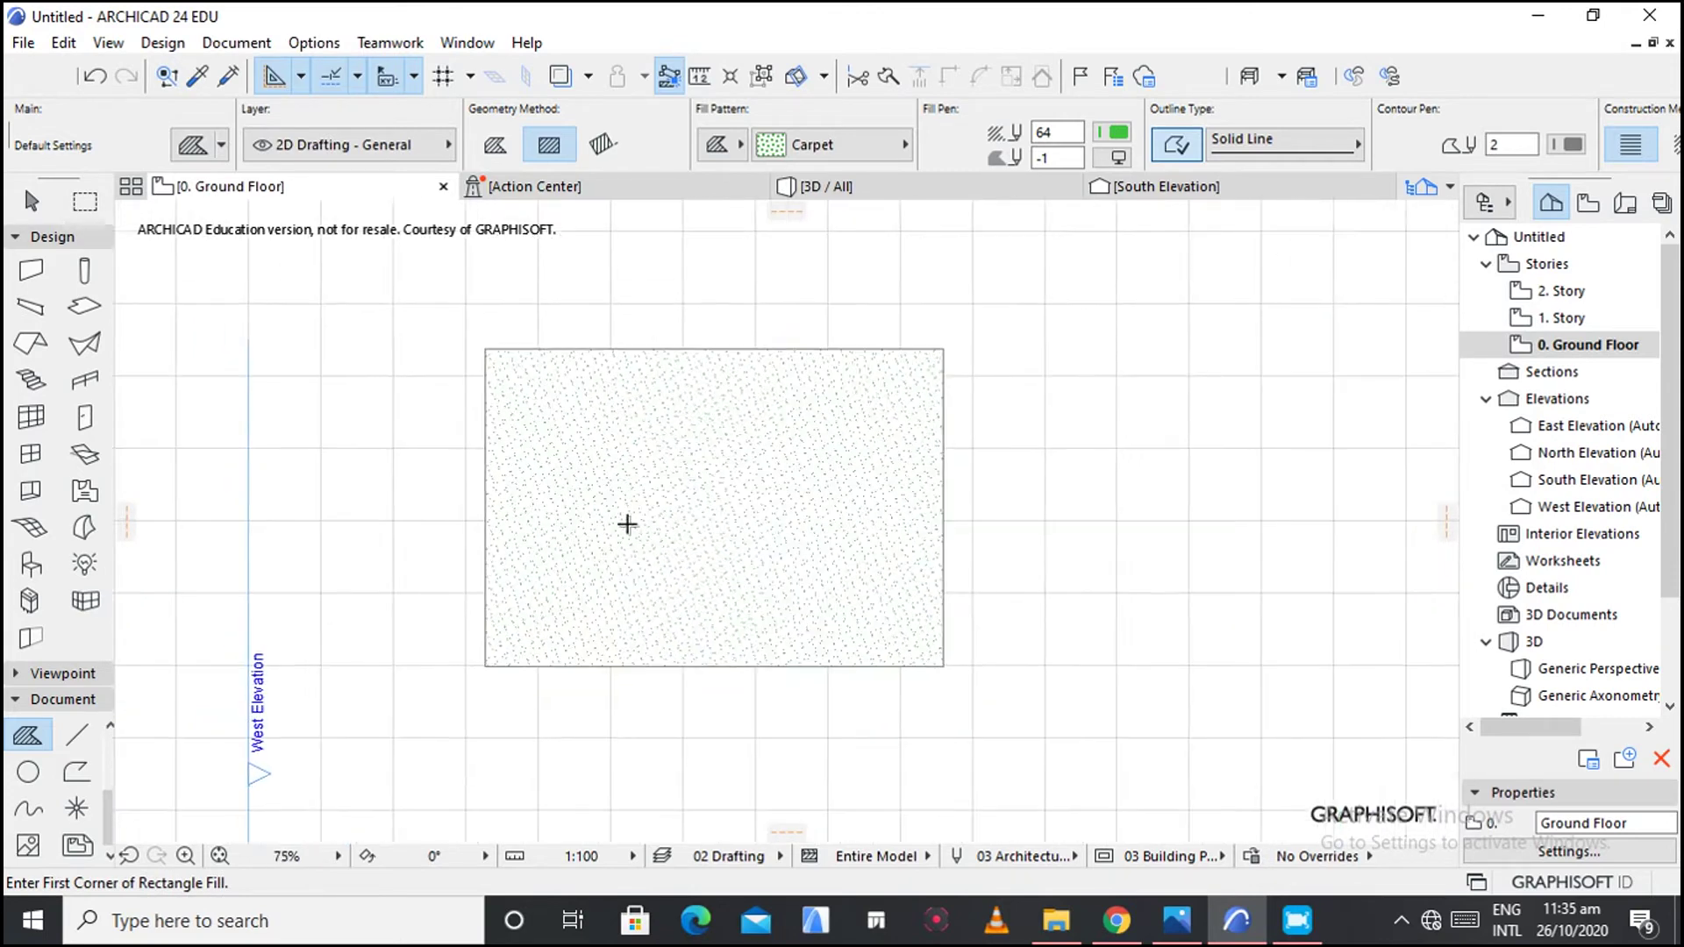
Draw a larger rectangular fill with the Wood pattern beside the Carpet fill, extending across the East Elevation line.
left_click(835, 148)
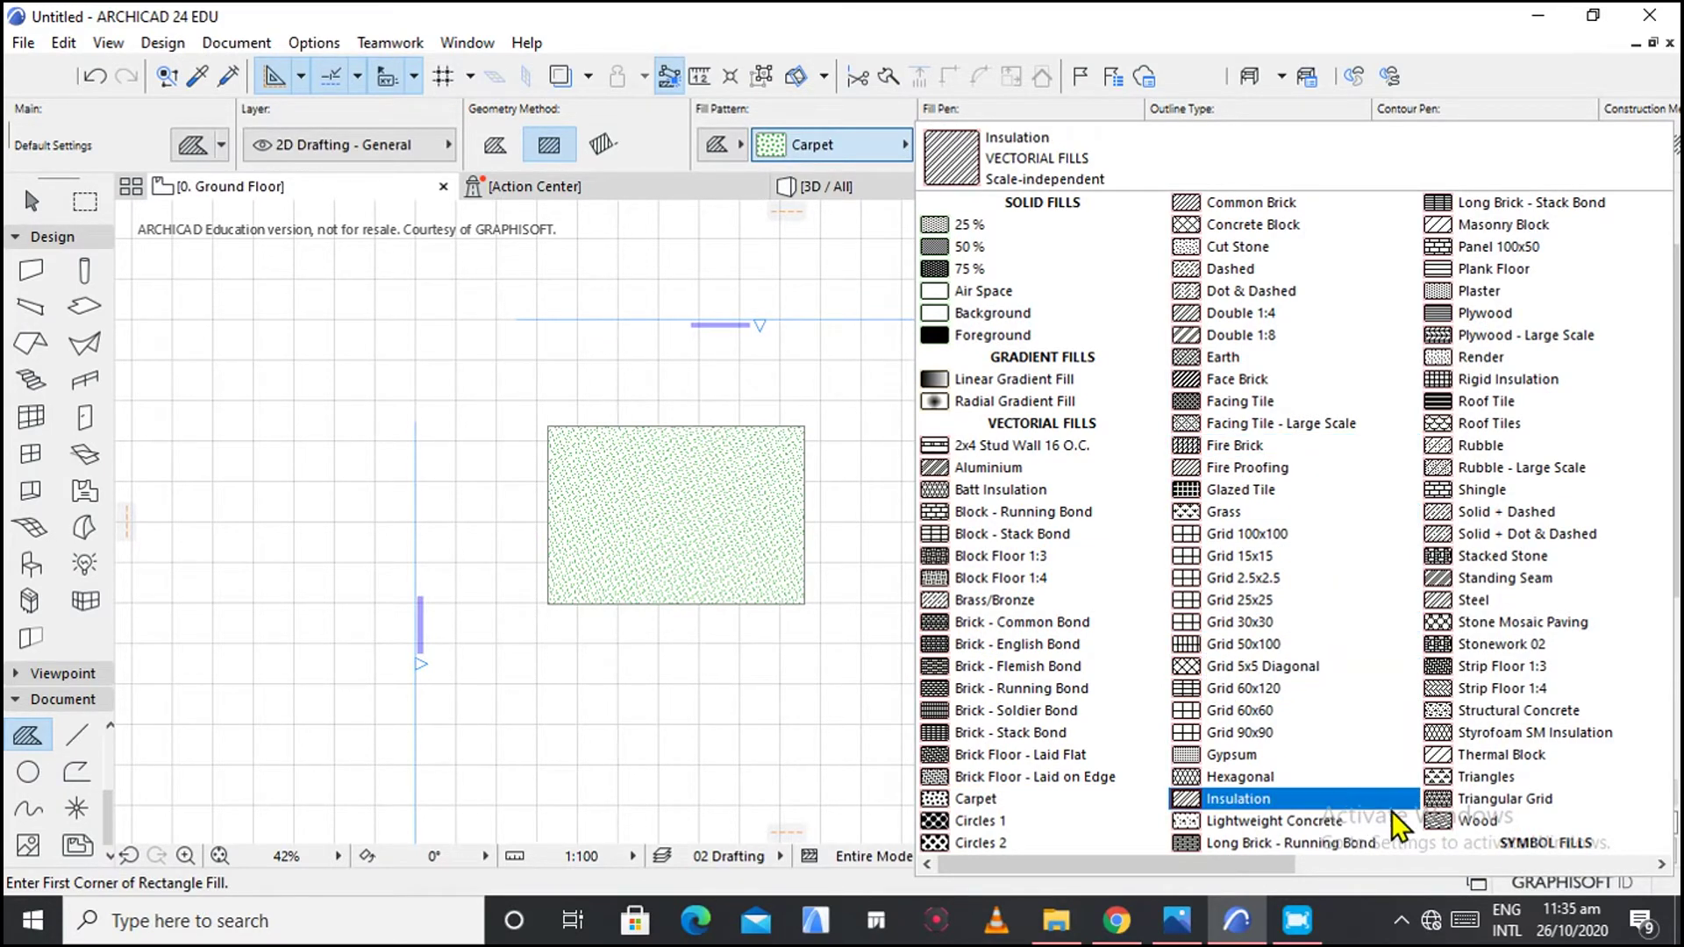
left_click(1447, 823)
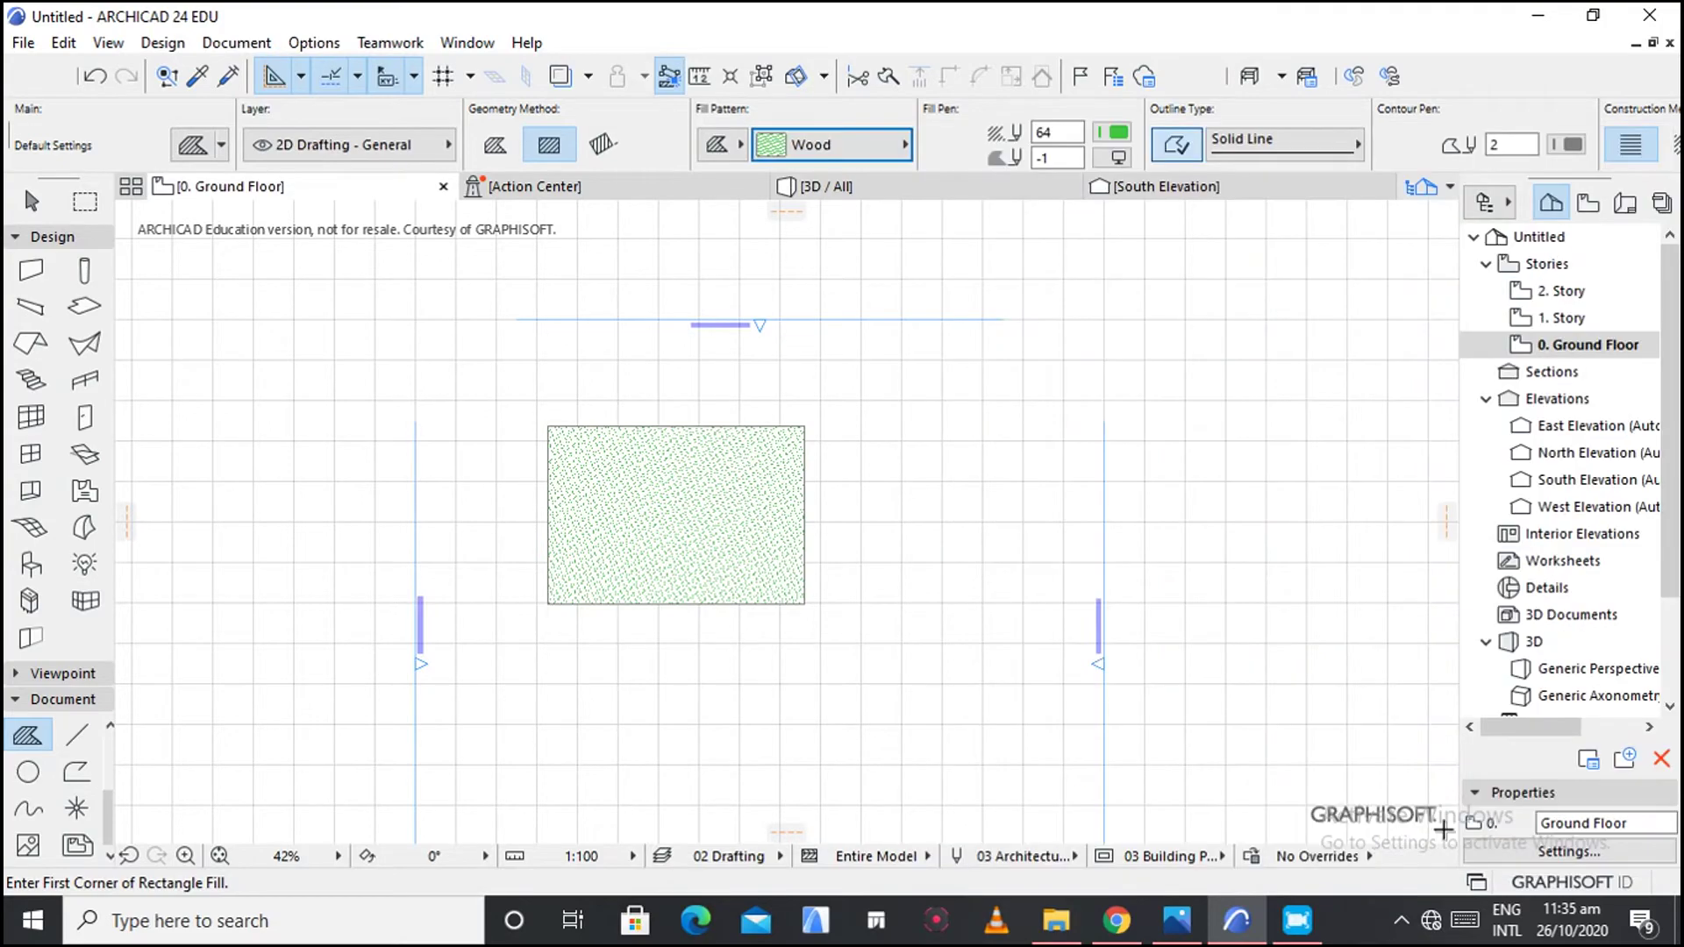
left_click(882, 434)
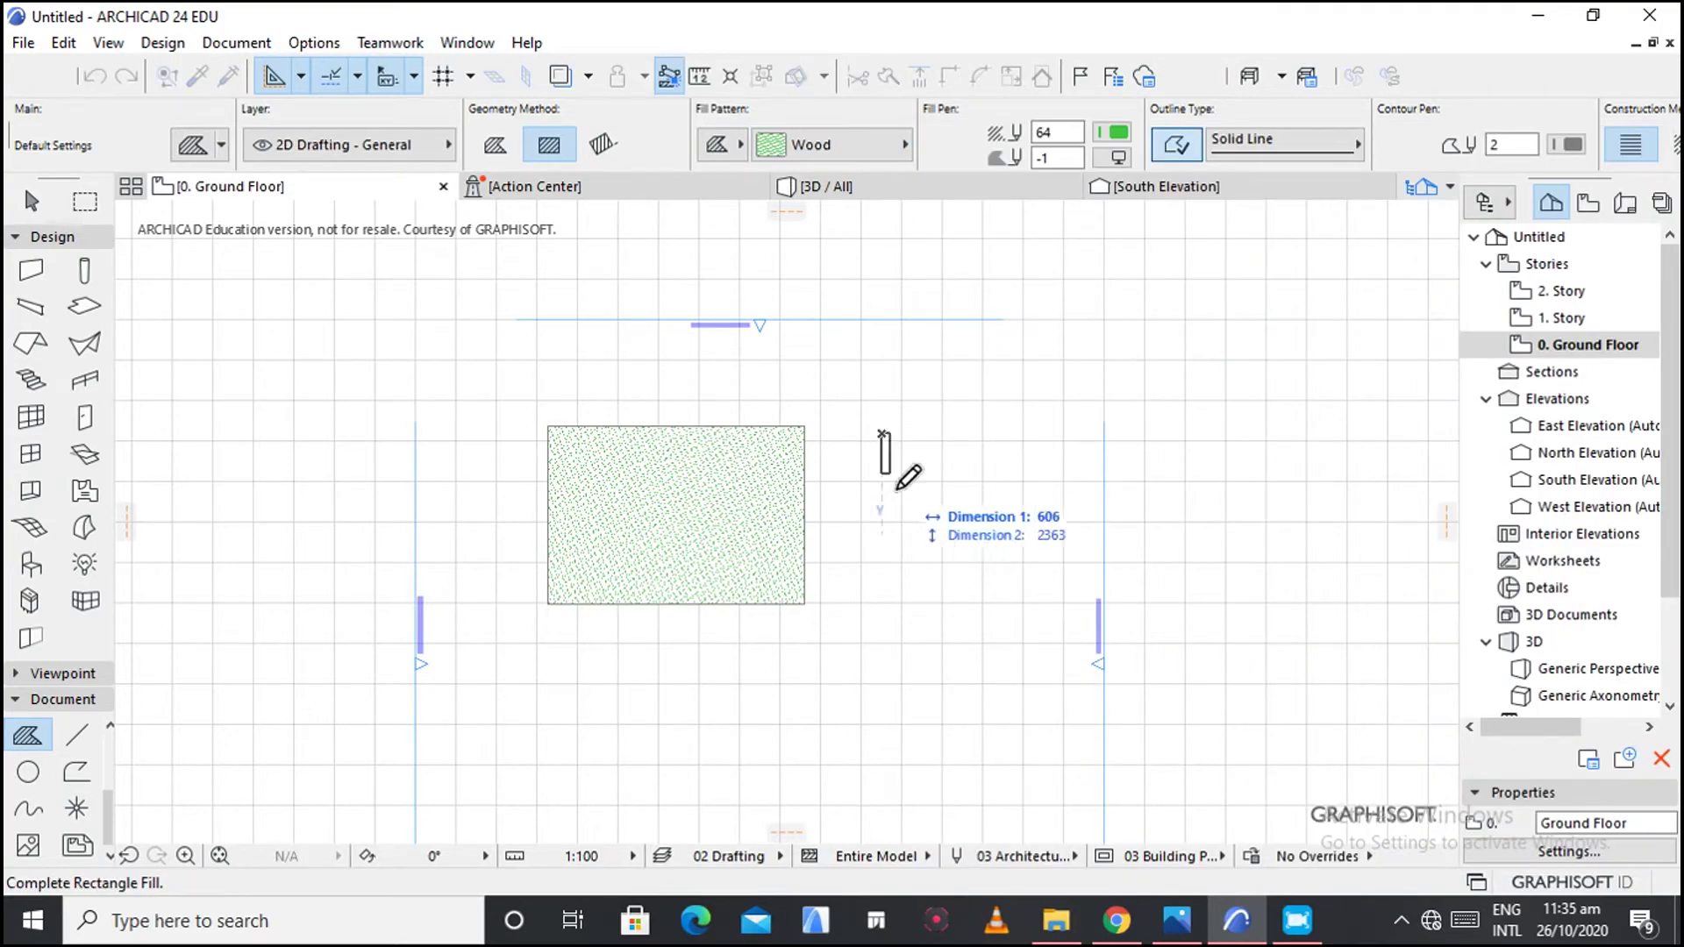
left_click(1247, 674)
scroll(1086, 591, "up", 3)
scroll(931, 538, "up", 2)
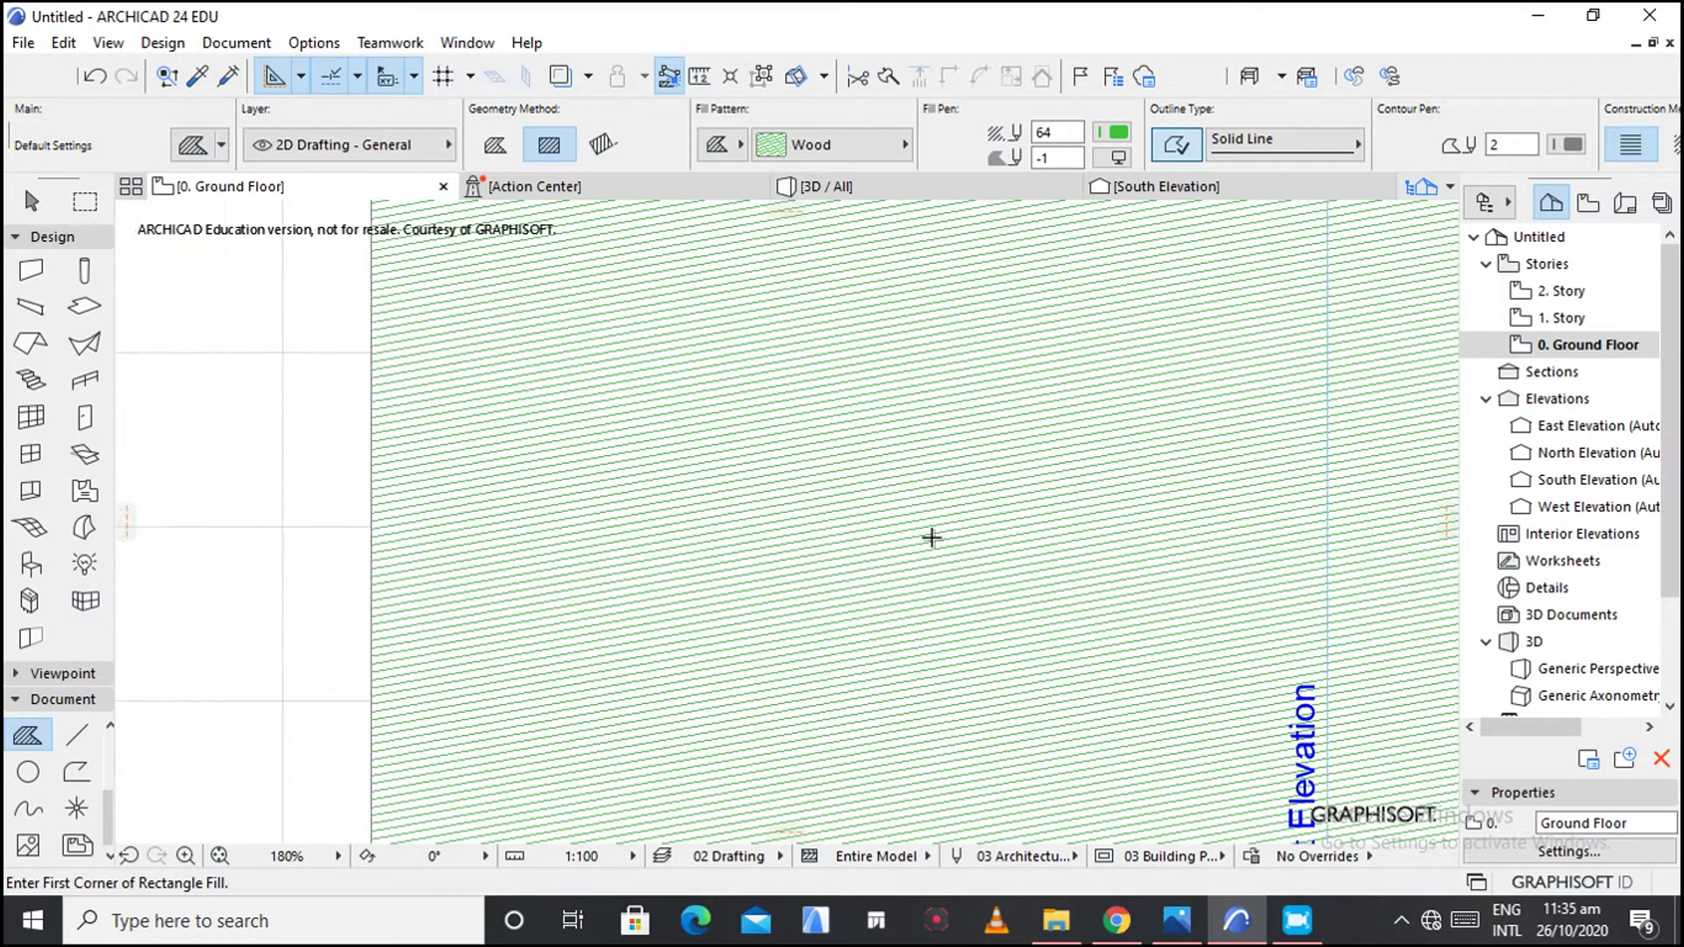
scroll(931, 538, "down", 5)
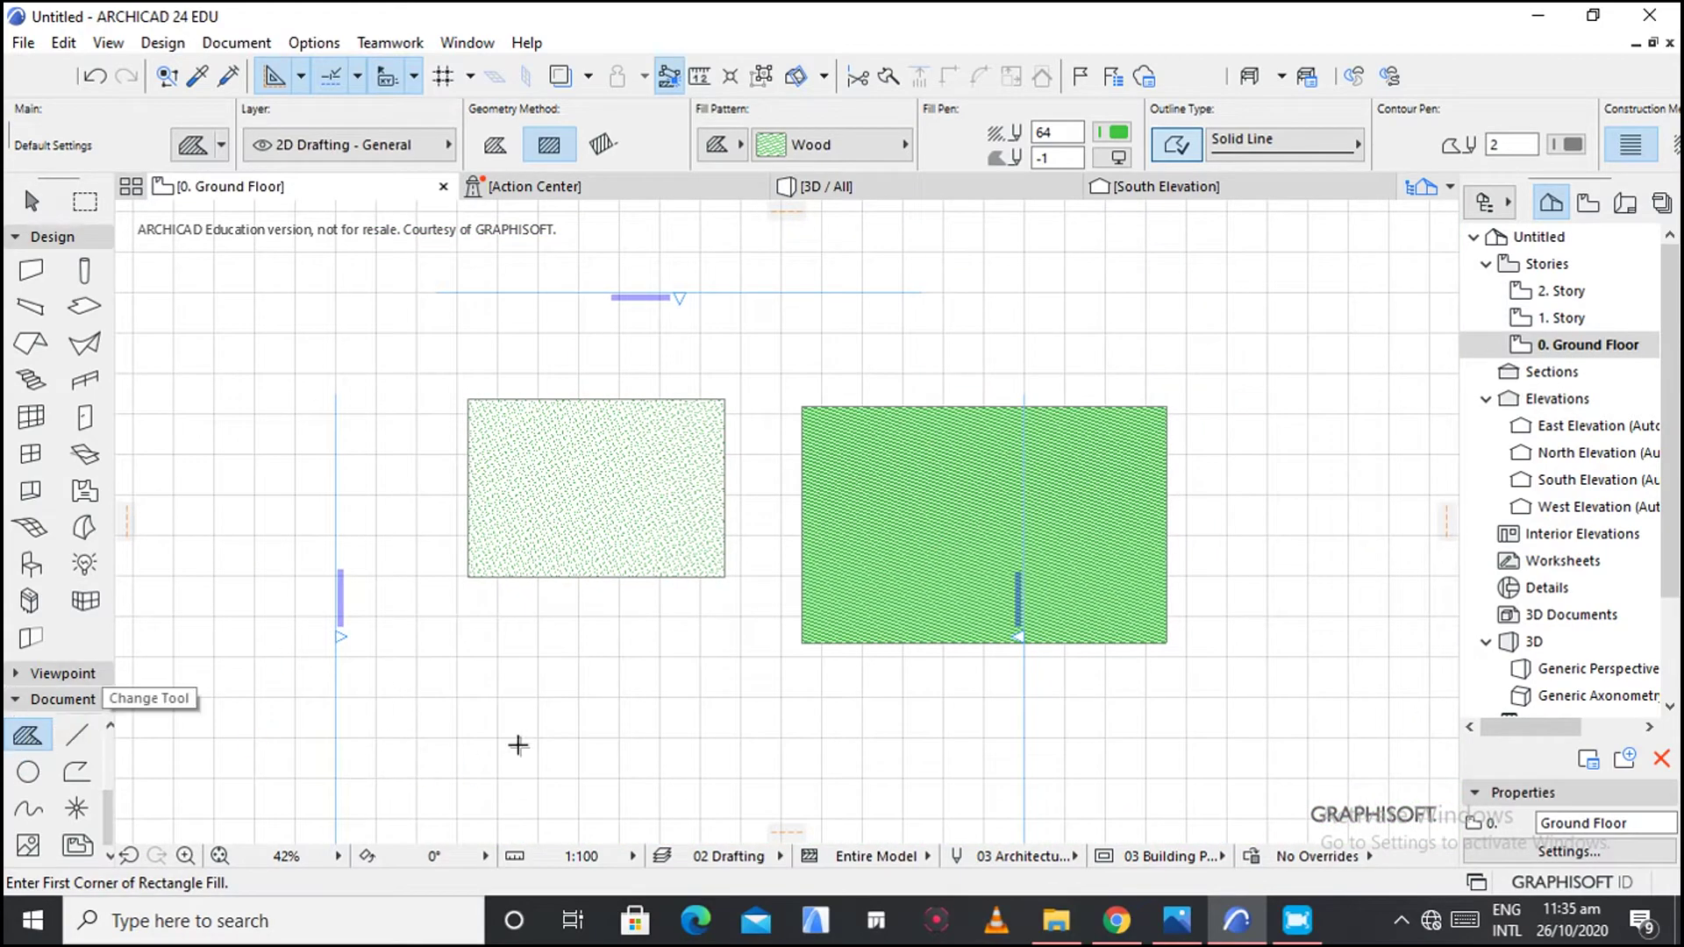
Draw an irregular nine-node polygon fill with the Wood pattern across the North Elevation line, using the polygonal geometry method.
scroll(526, 746, "down", 4)
scroll(494, 471, "up", 4)
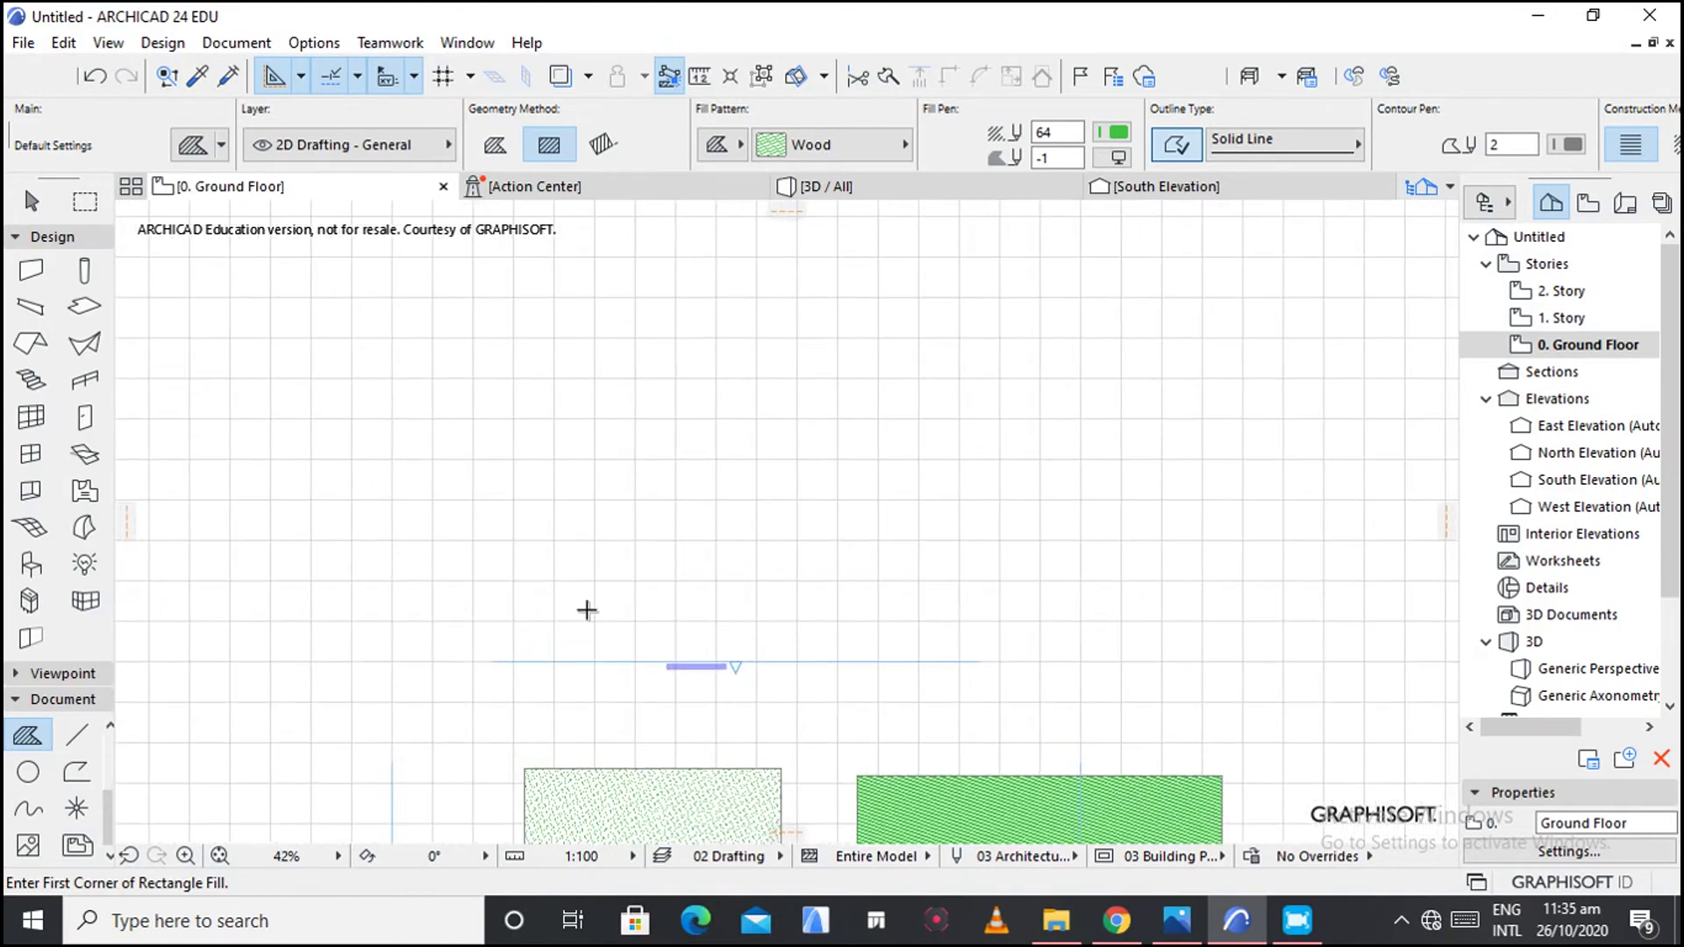
scroll(814, 806, "up", 3)
scroll(814, 806, "down", 1)
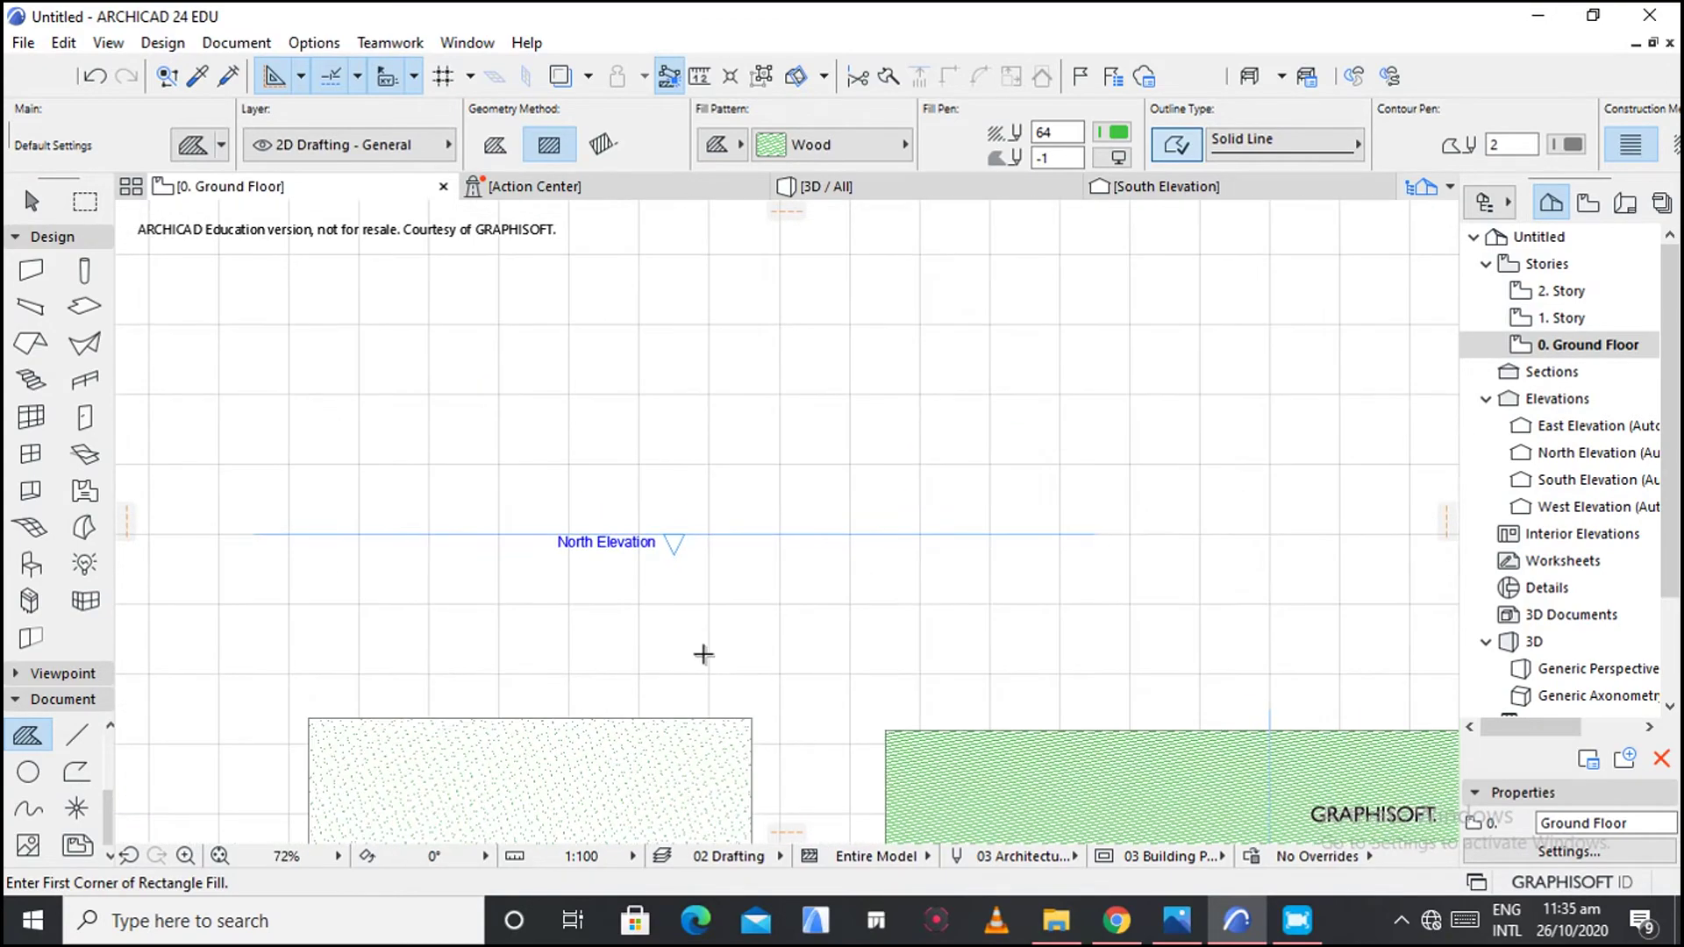
left_click(494, 143)
left_click(521, 507)
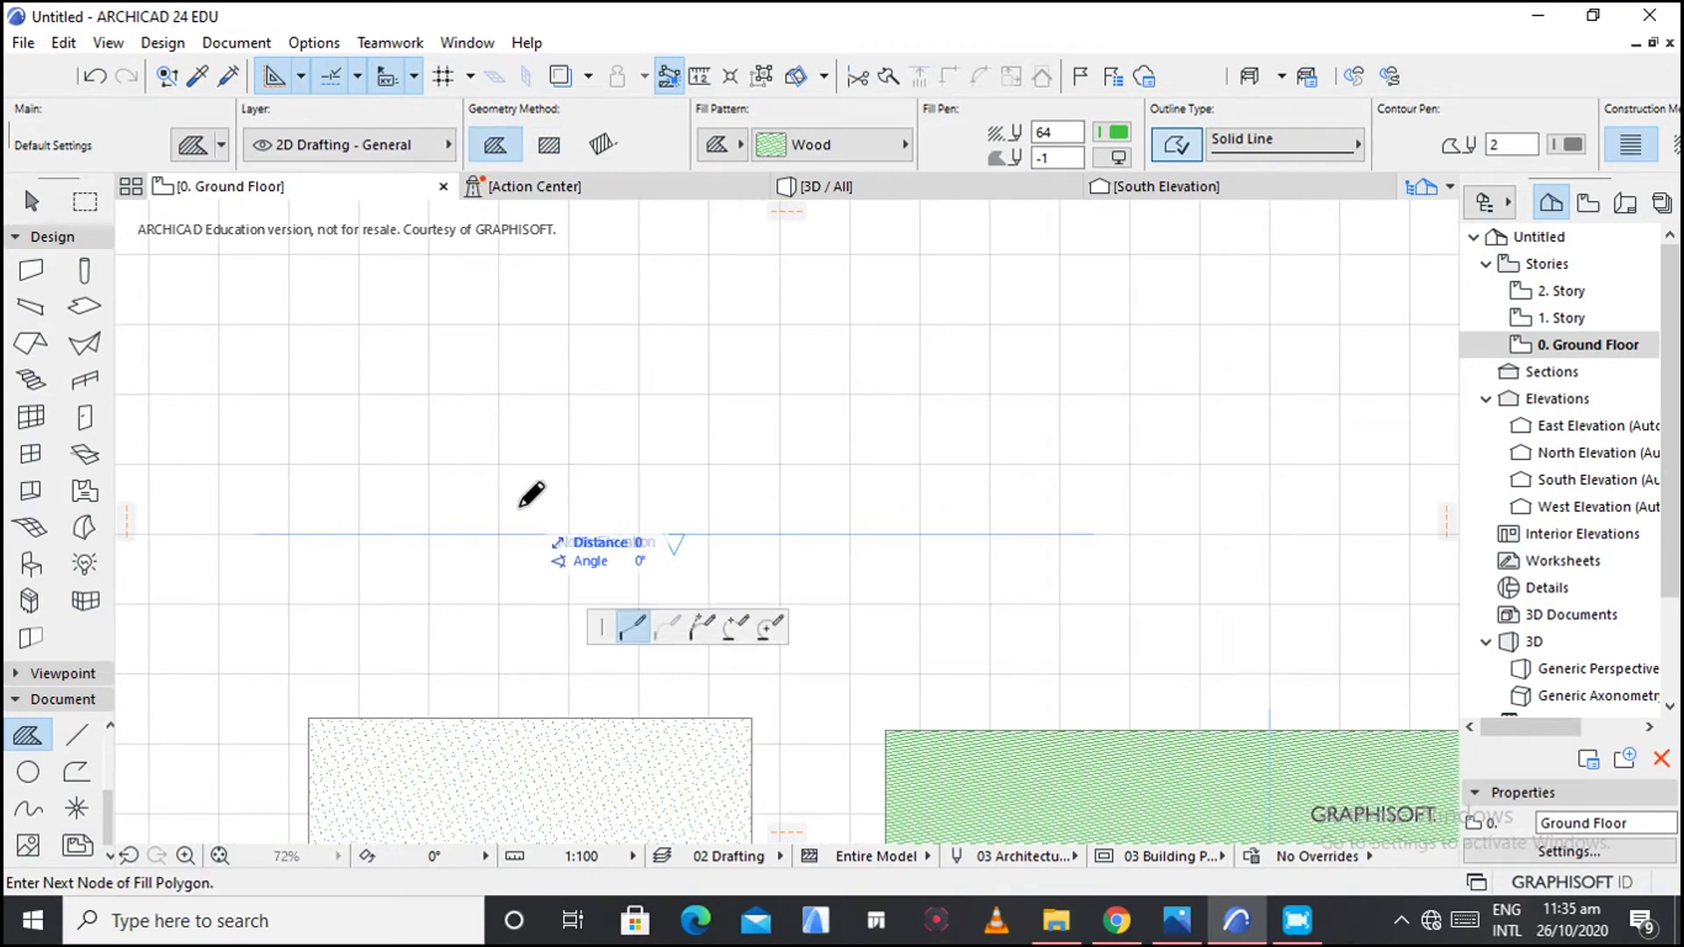
left_click(605, 306)
left_click(872, 270)
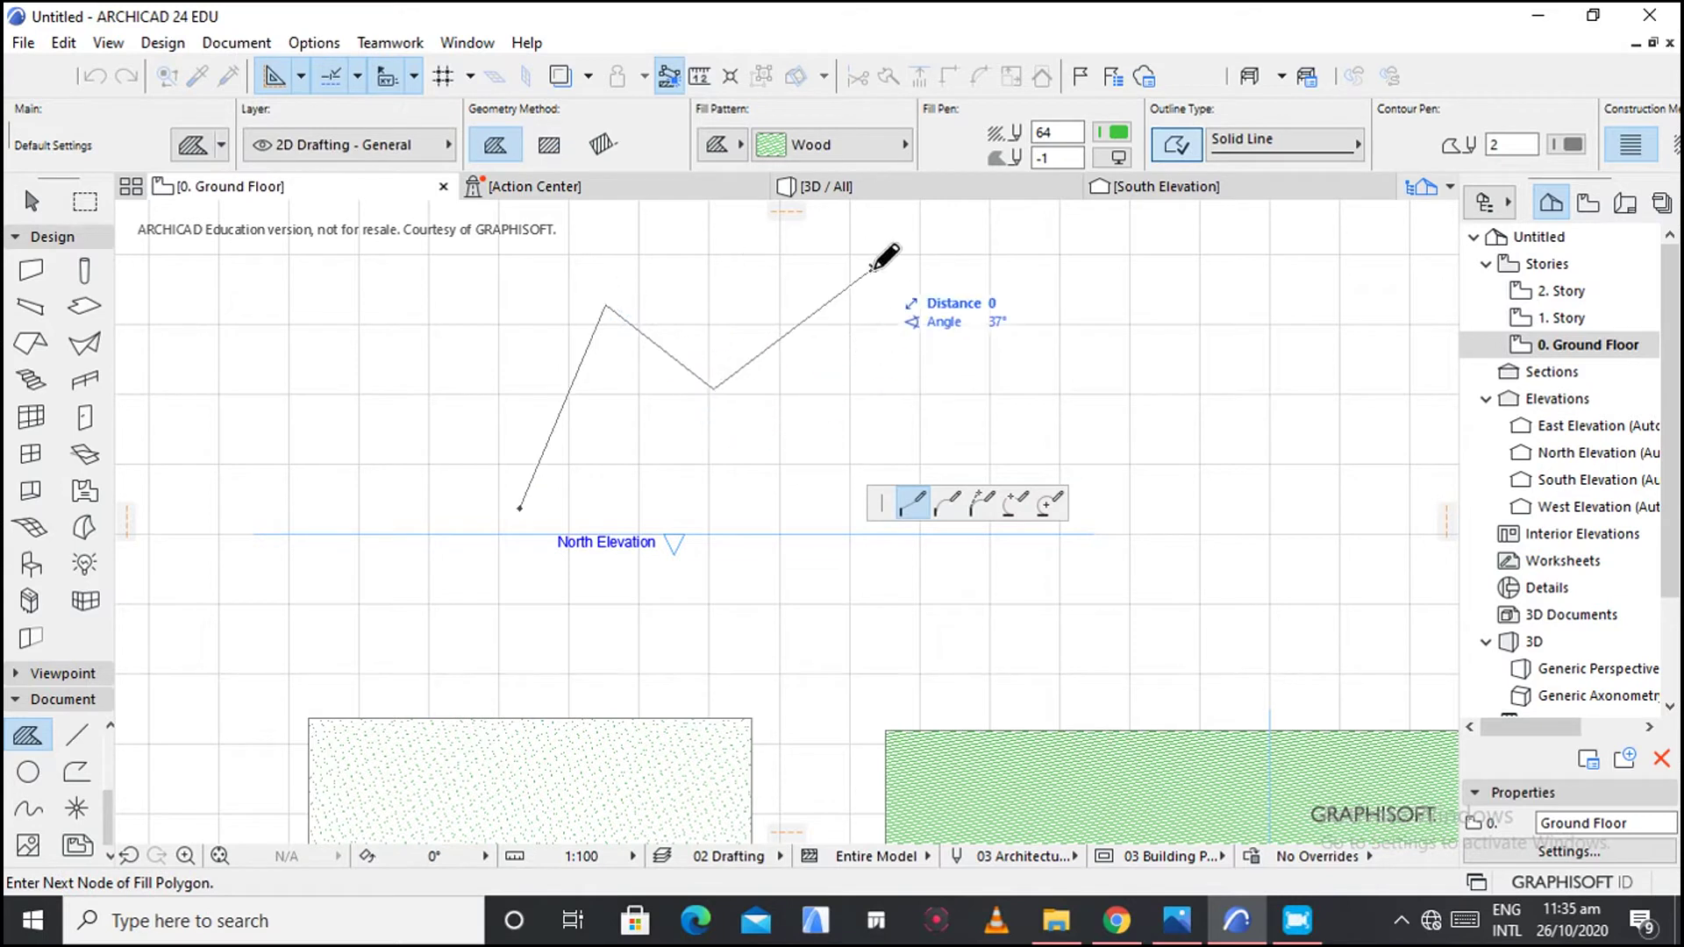
left_click(959, 355)
left_click(1145, 382)
left_click(1160, 556)
left_click(932, 653)
left_click(735, 556)
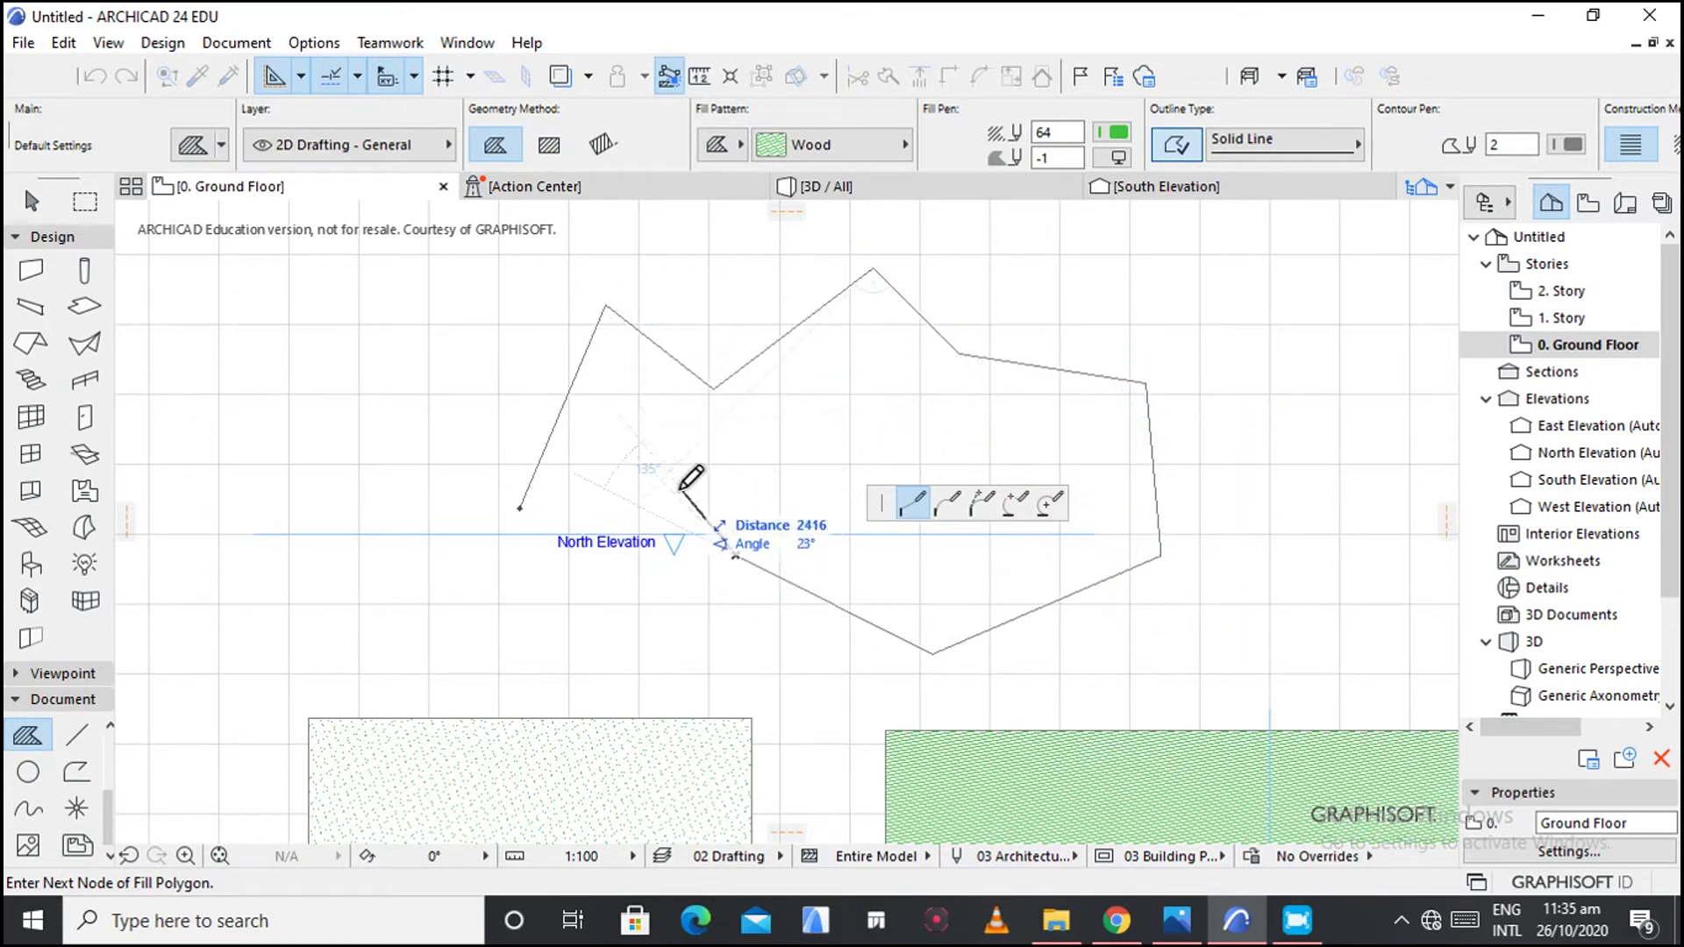
left_click(521, 507)
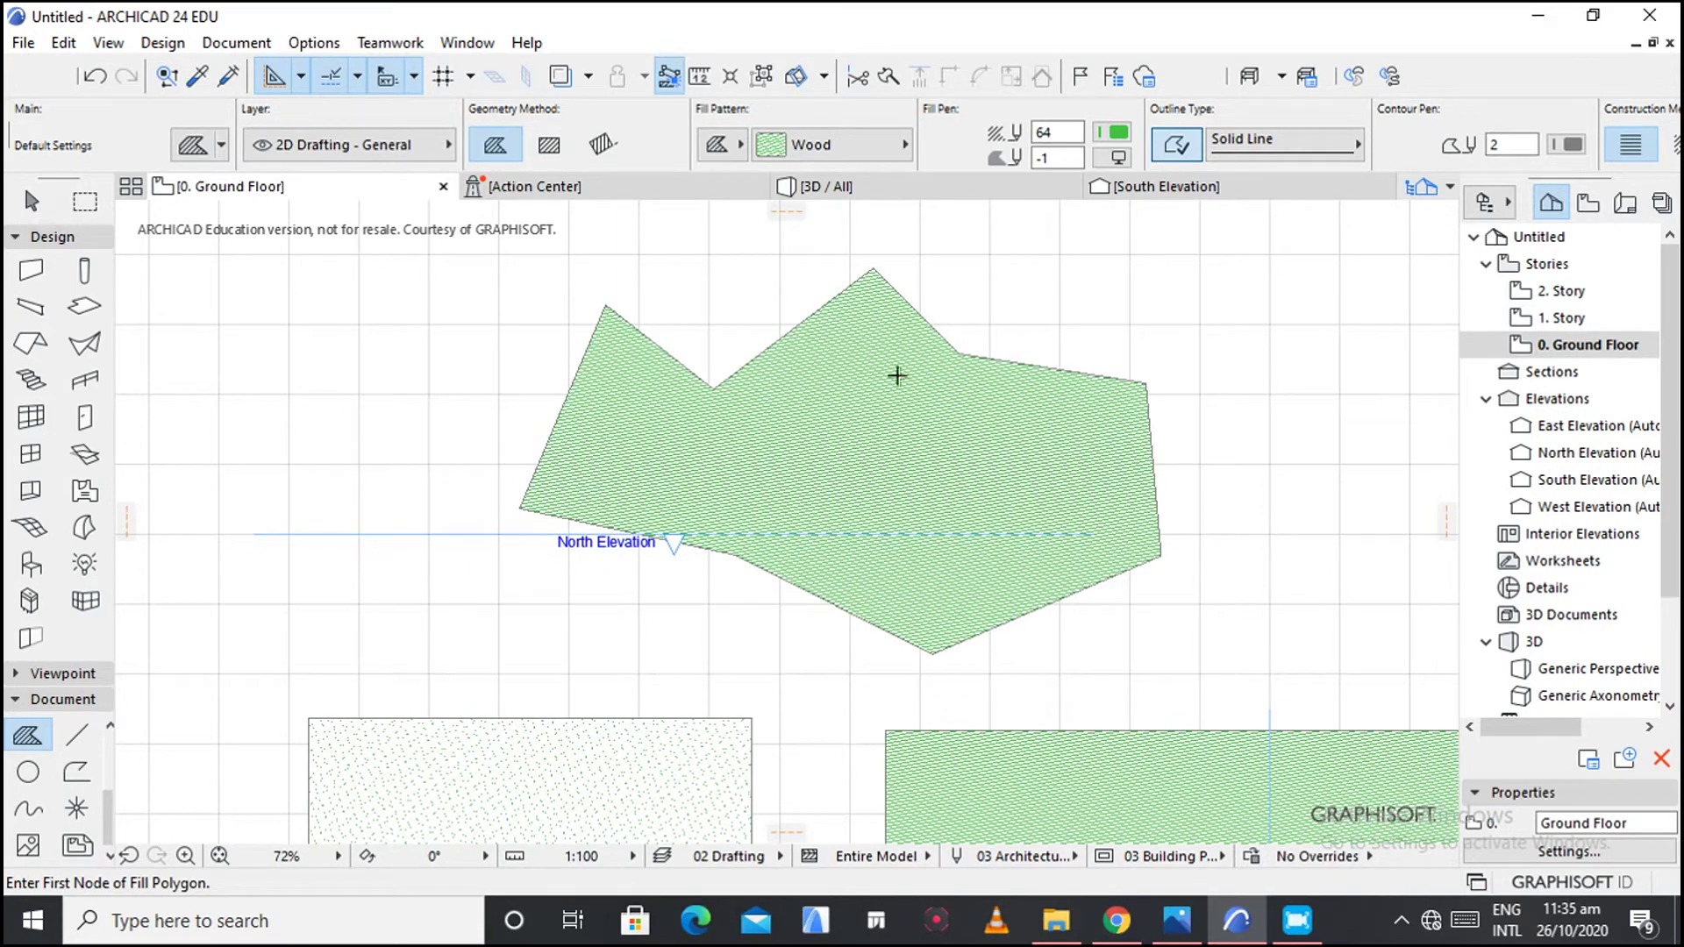
scroll(819, 375, "up", 3)
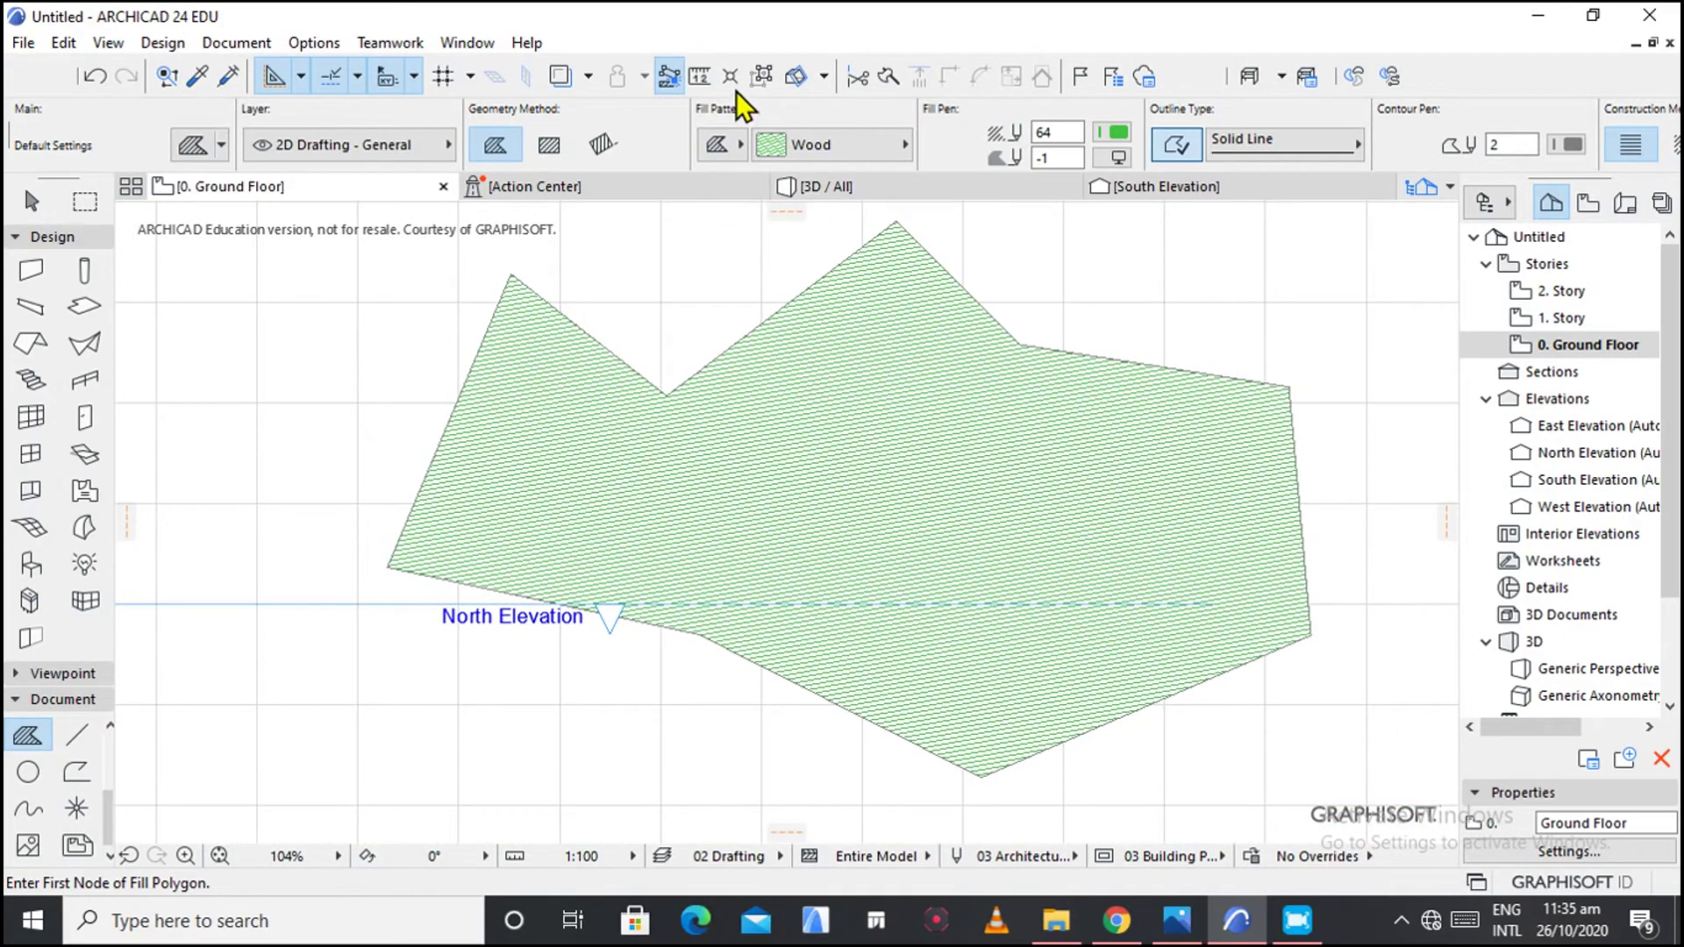
Change the irregular polygon fill's pattern to Grid 100x100 and deselect it.
left_click(42, 196)
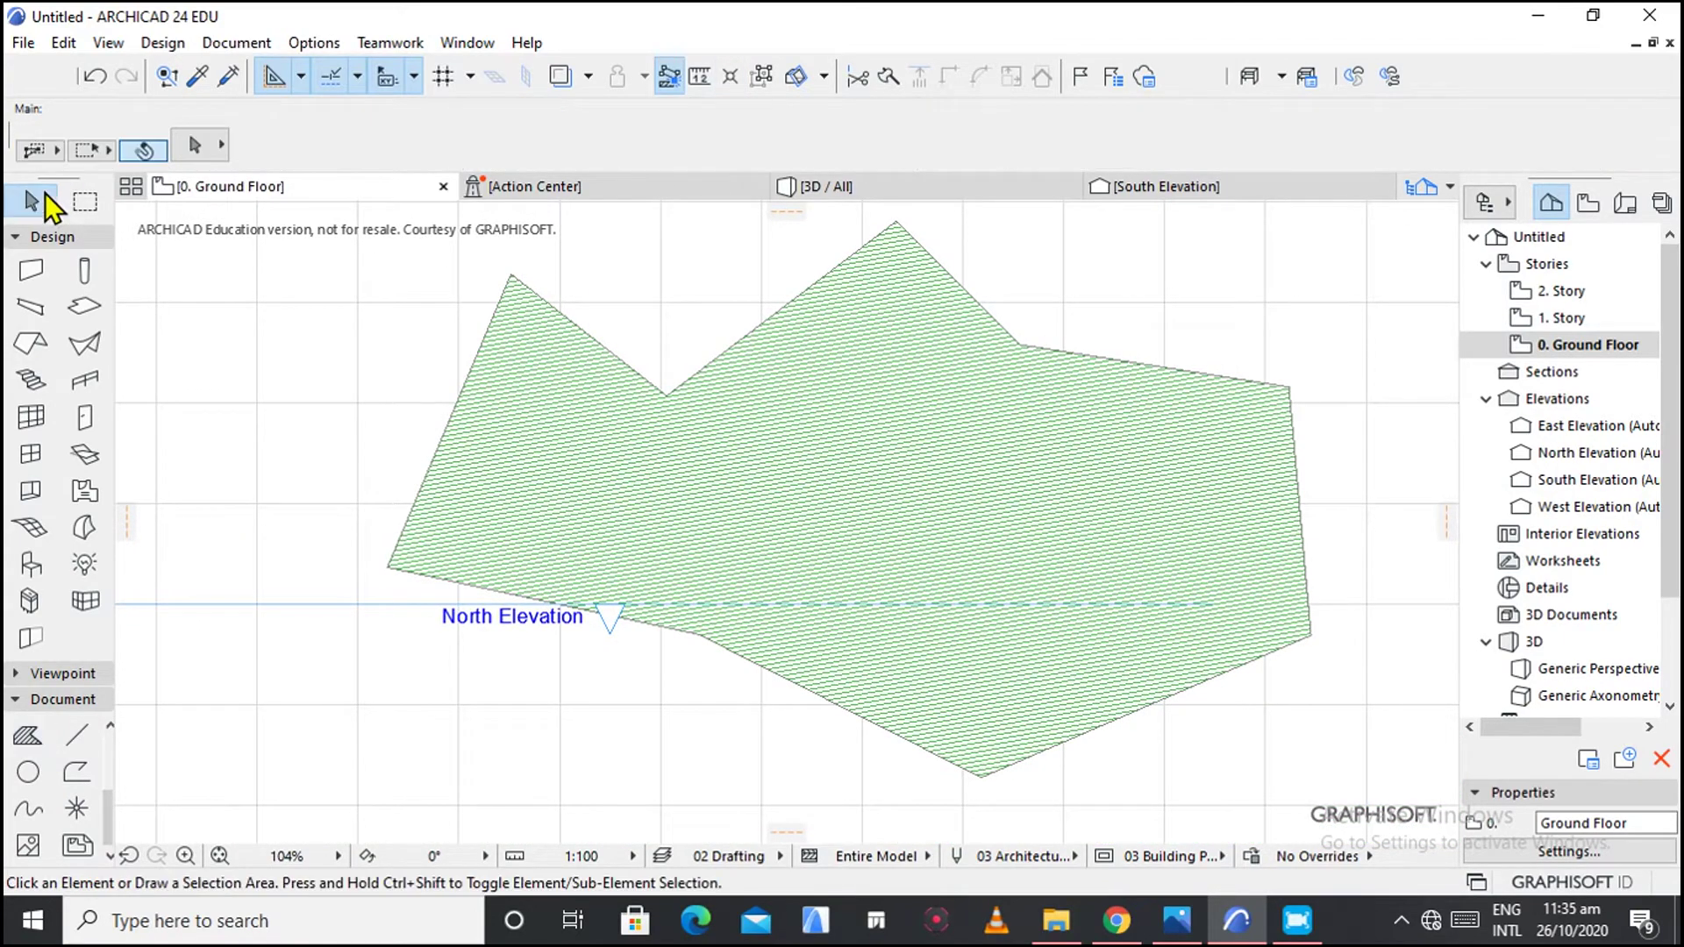
left_click(619, 426)
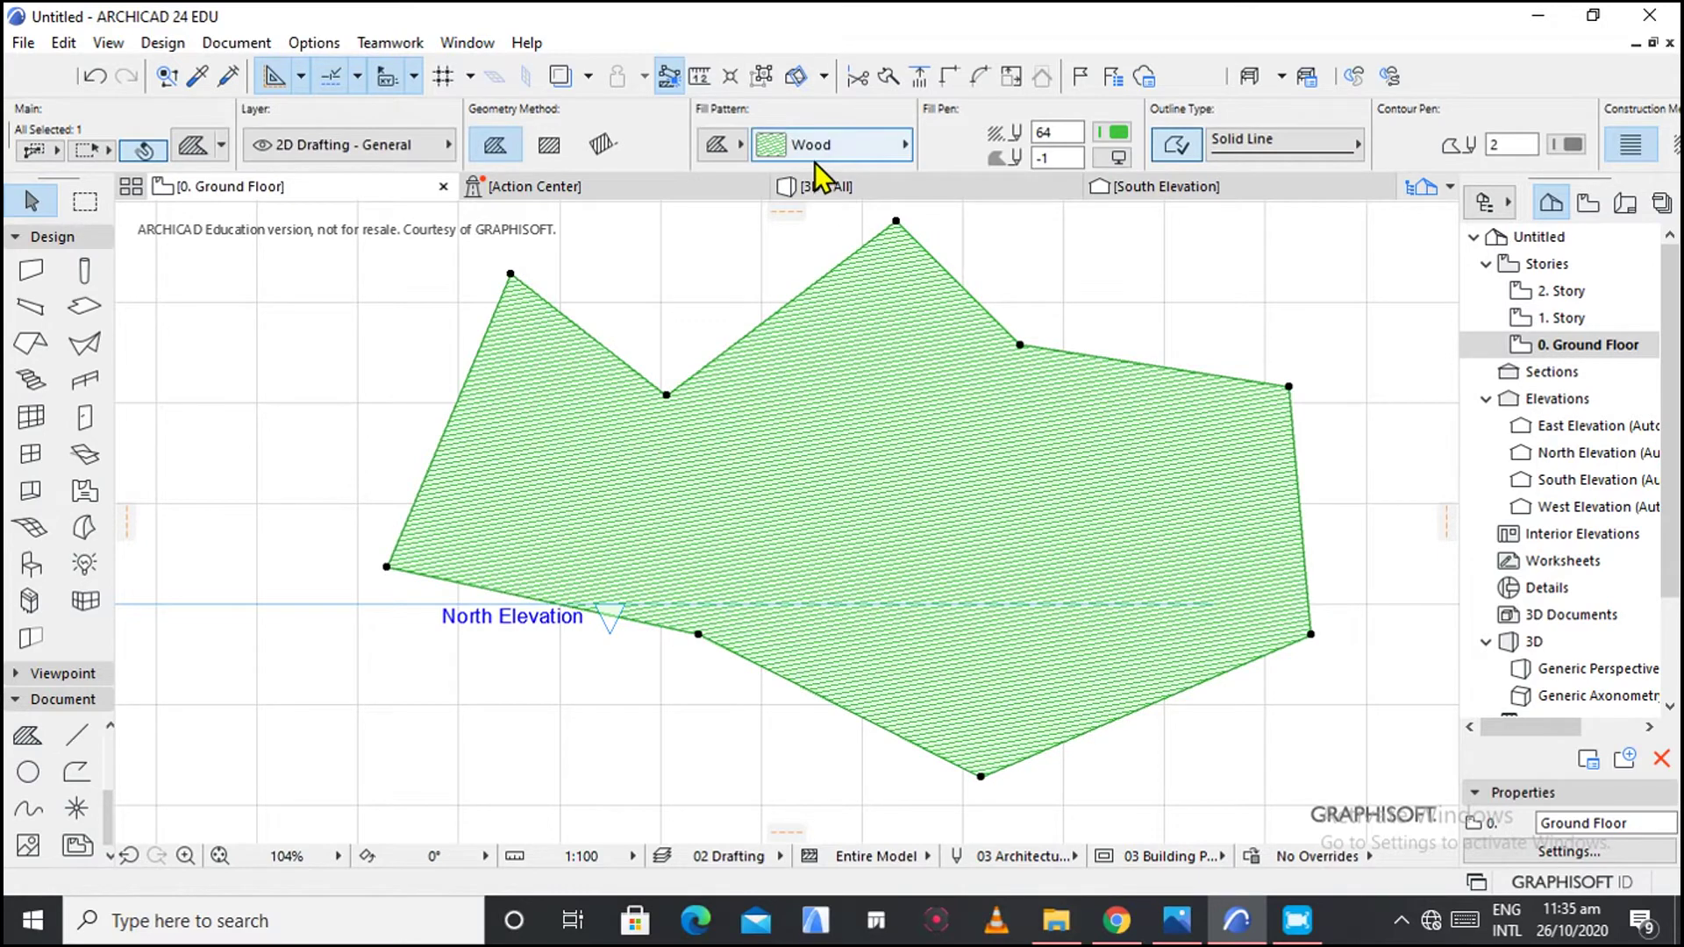
left_click(835, 146)
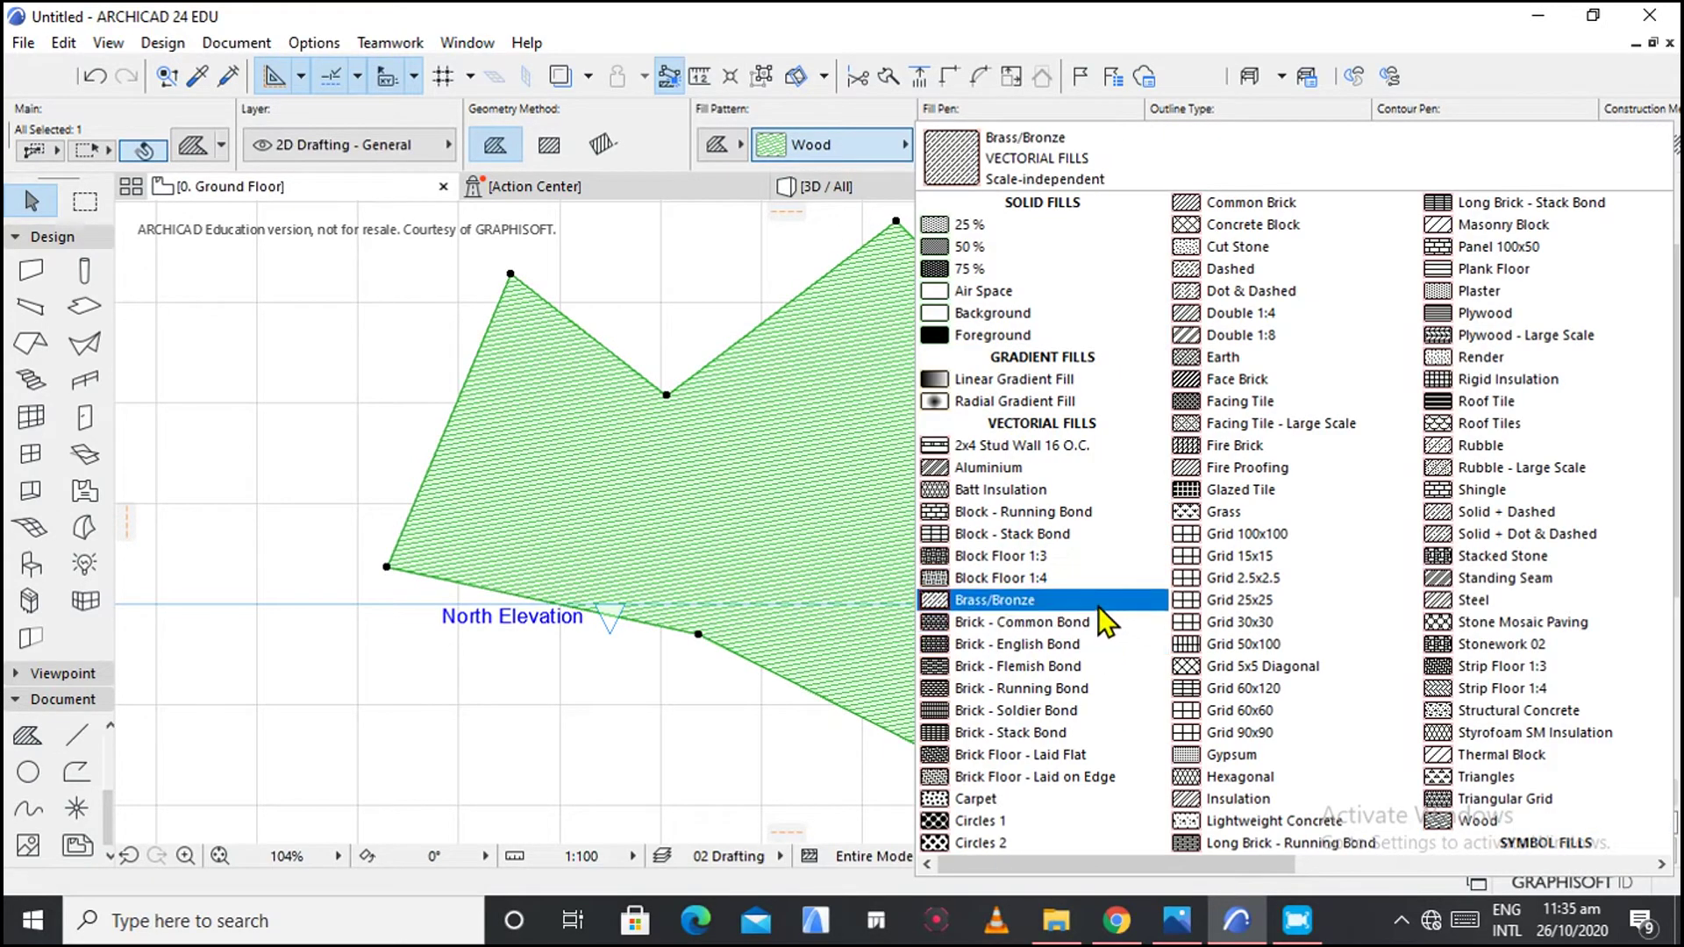
left_click(1223, 537)
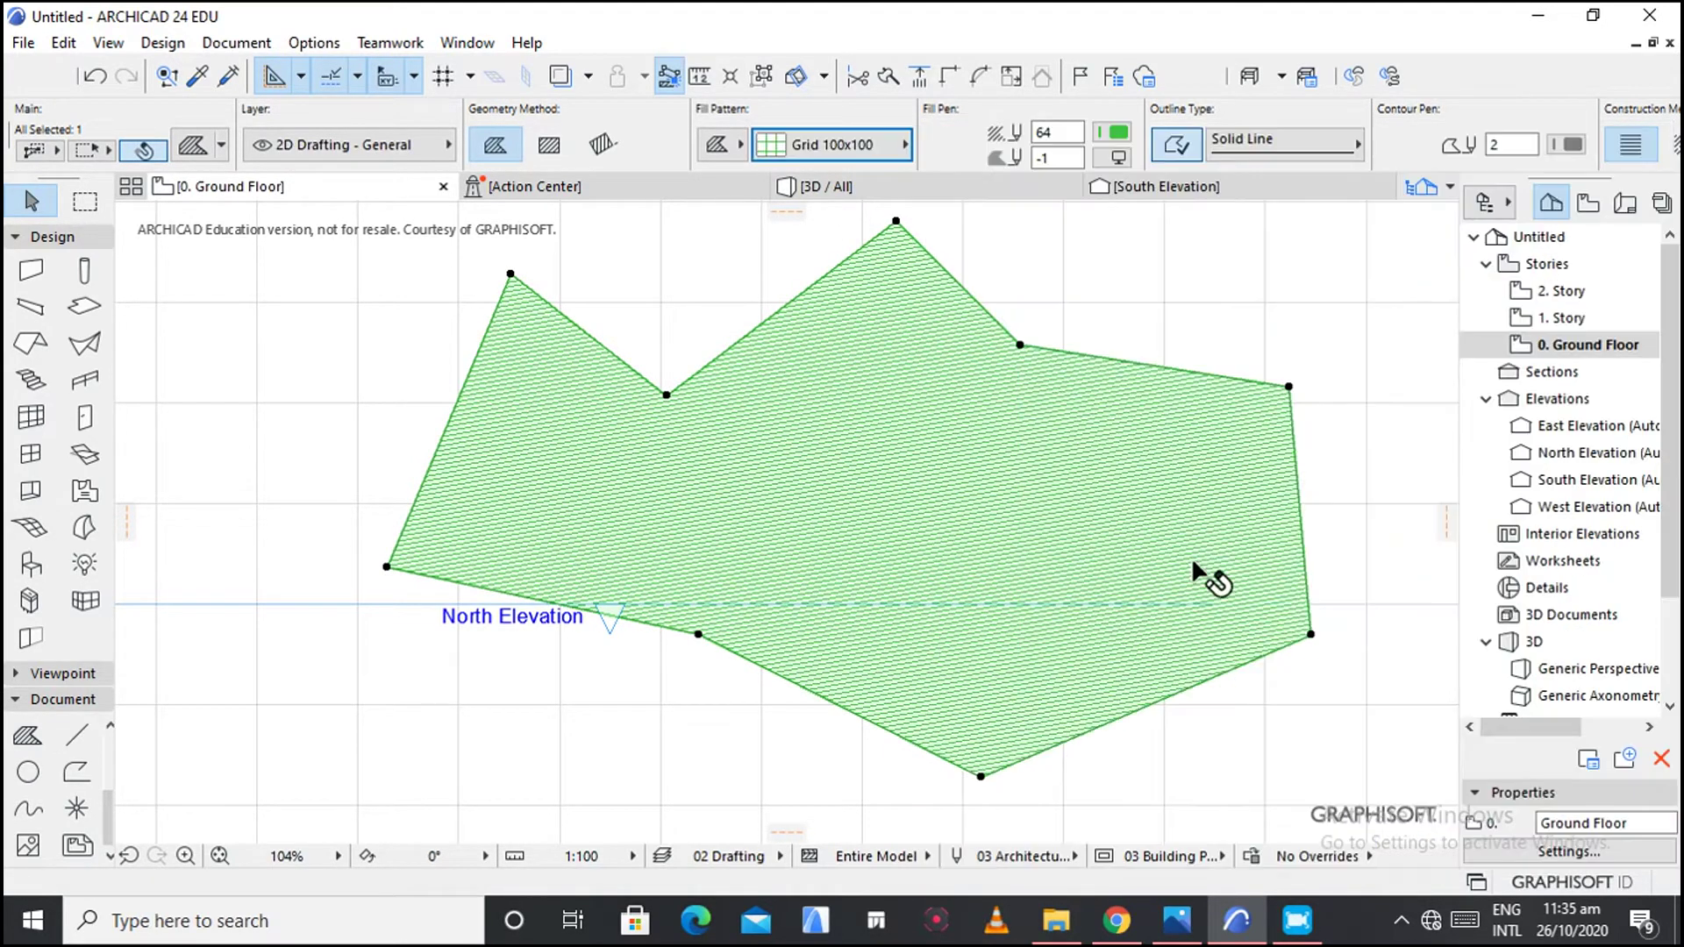
scroll(969, 639, "down", 3)
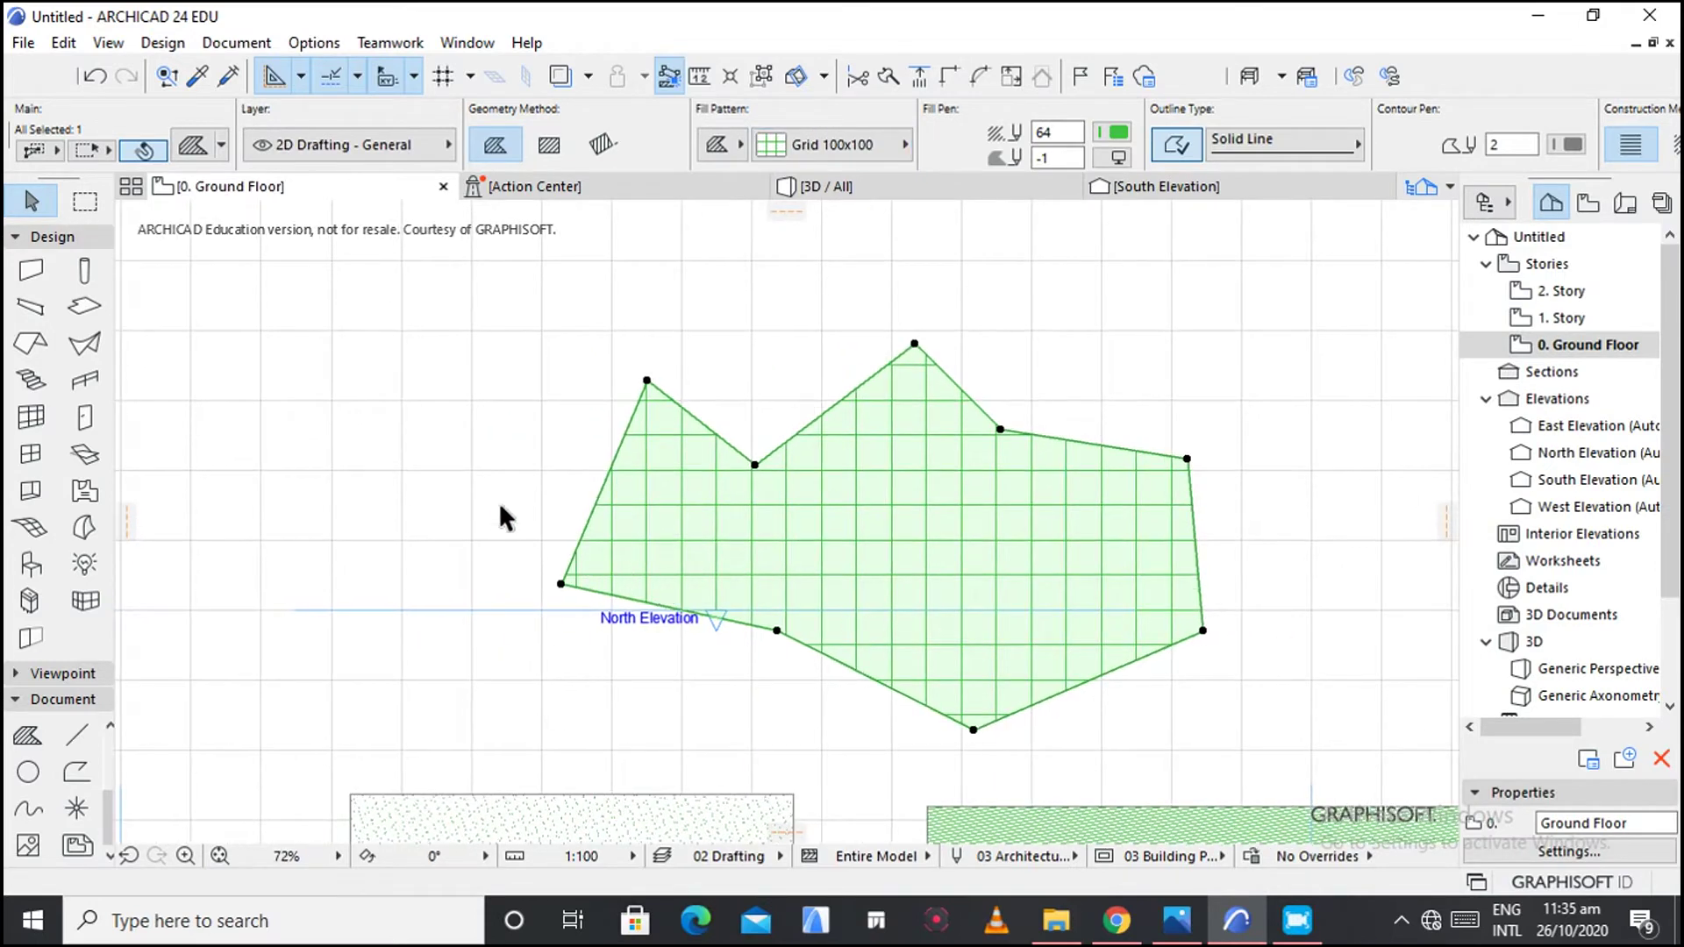
left_click(500, 523)
scroll(867, 691, "down", 3)
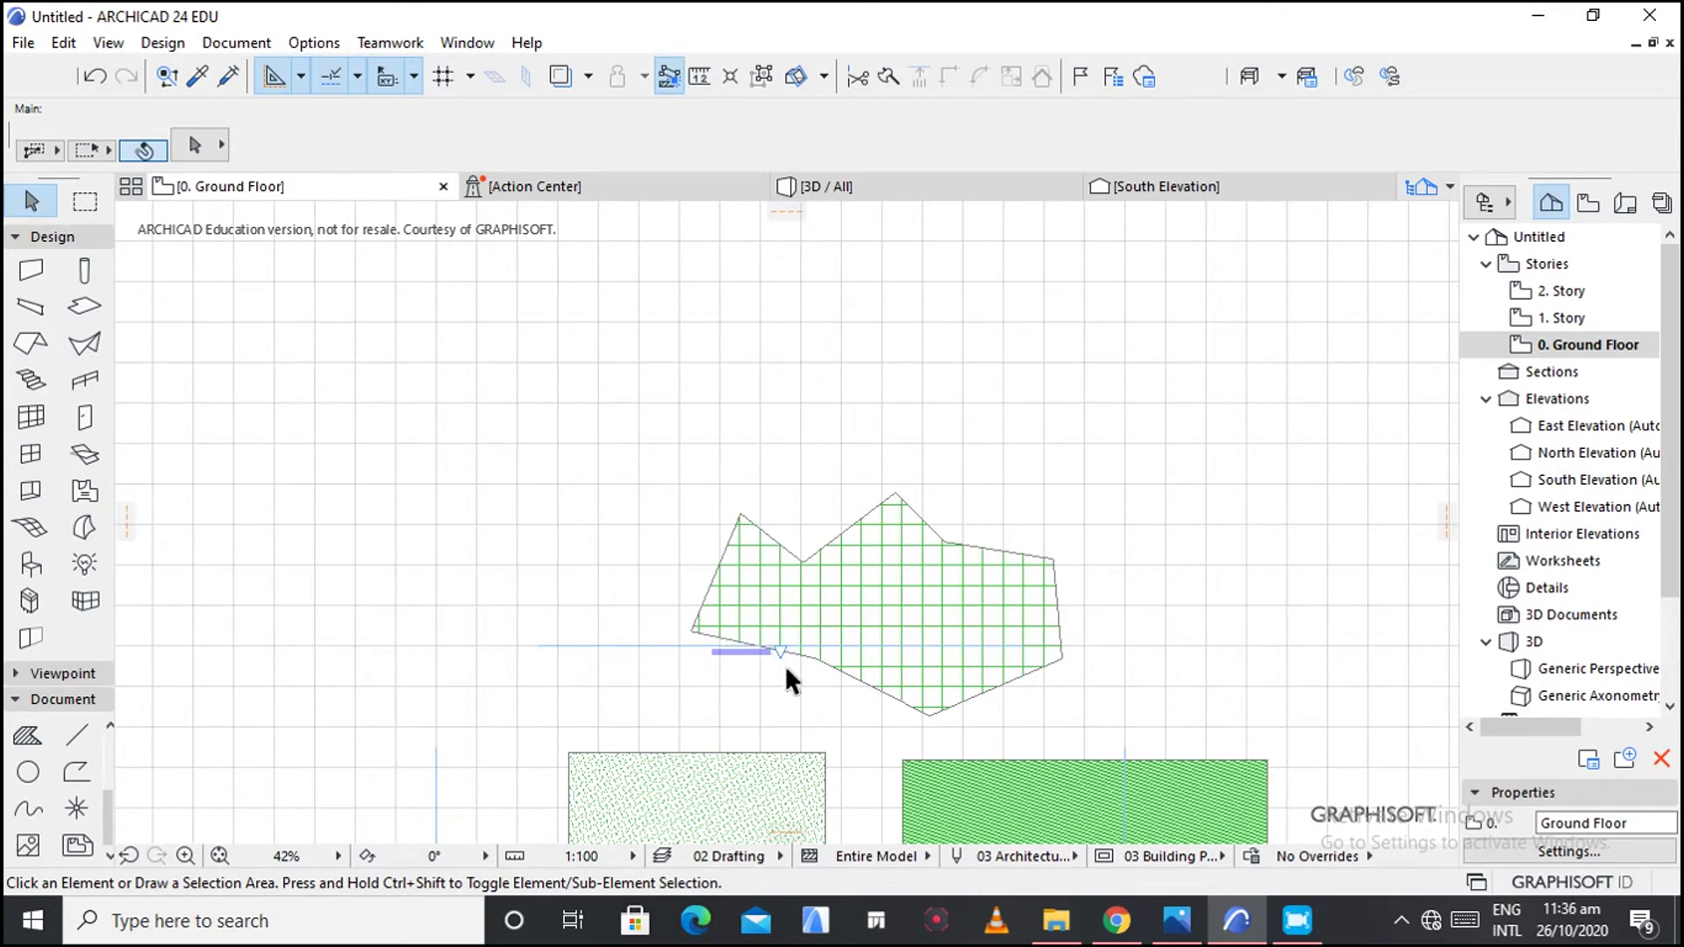
scroll(913, 656, "up", 3)
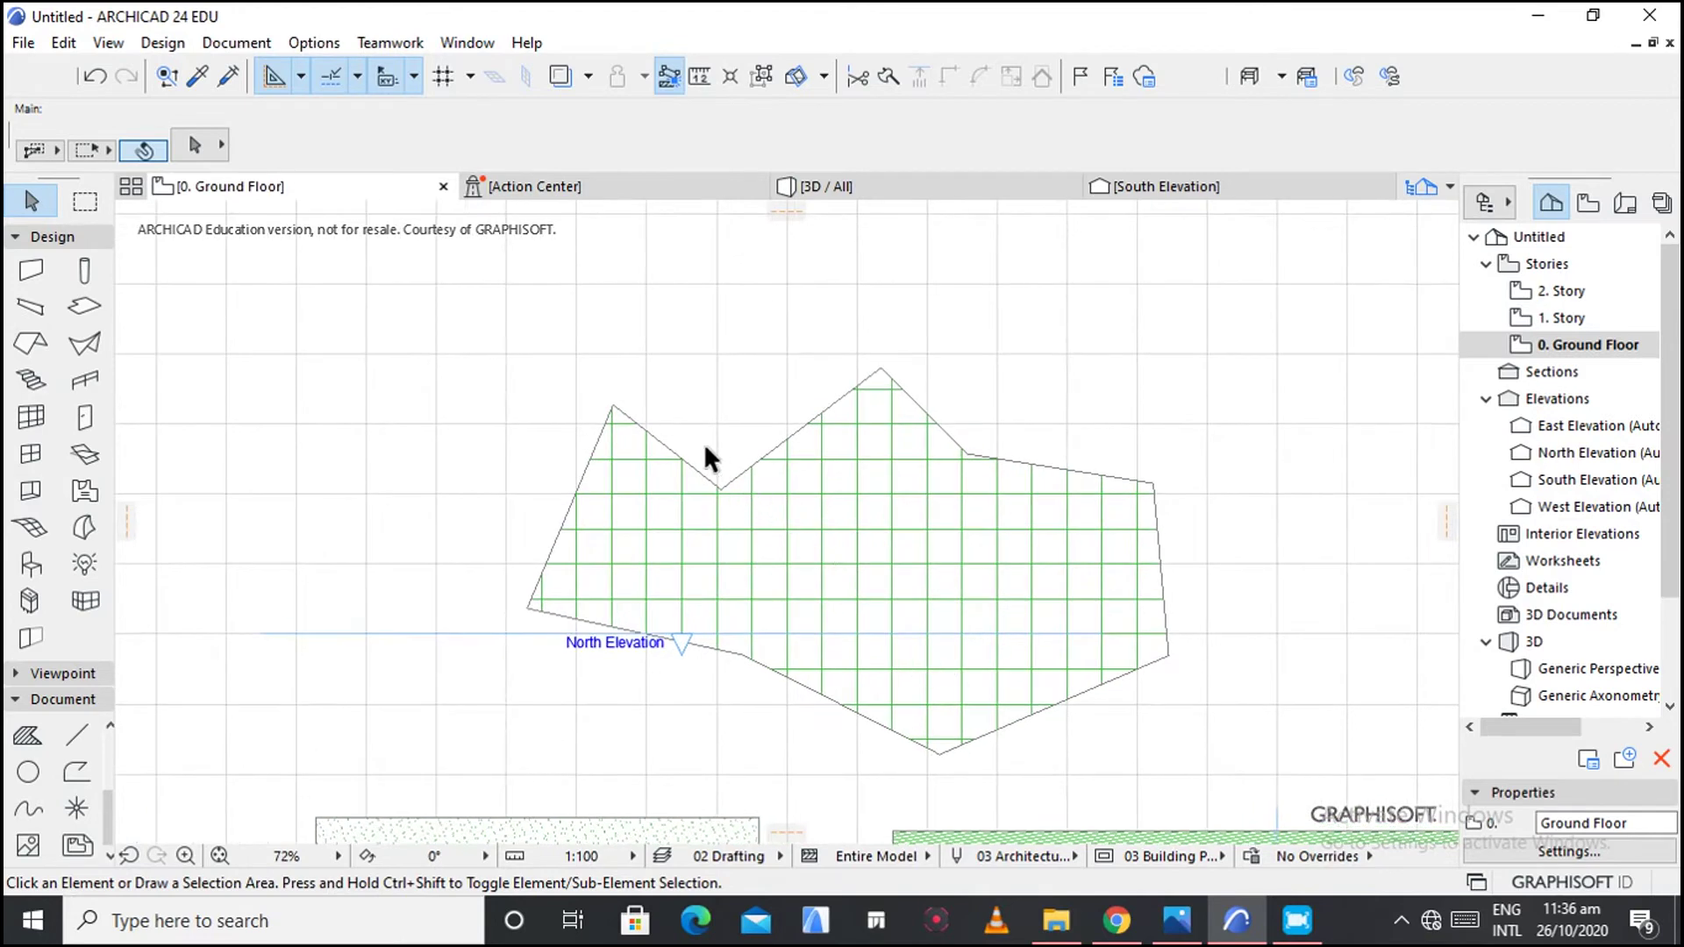
scroll(680, 429, "up", 2)
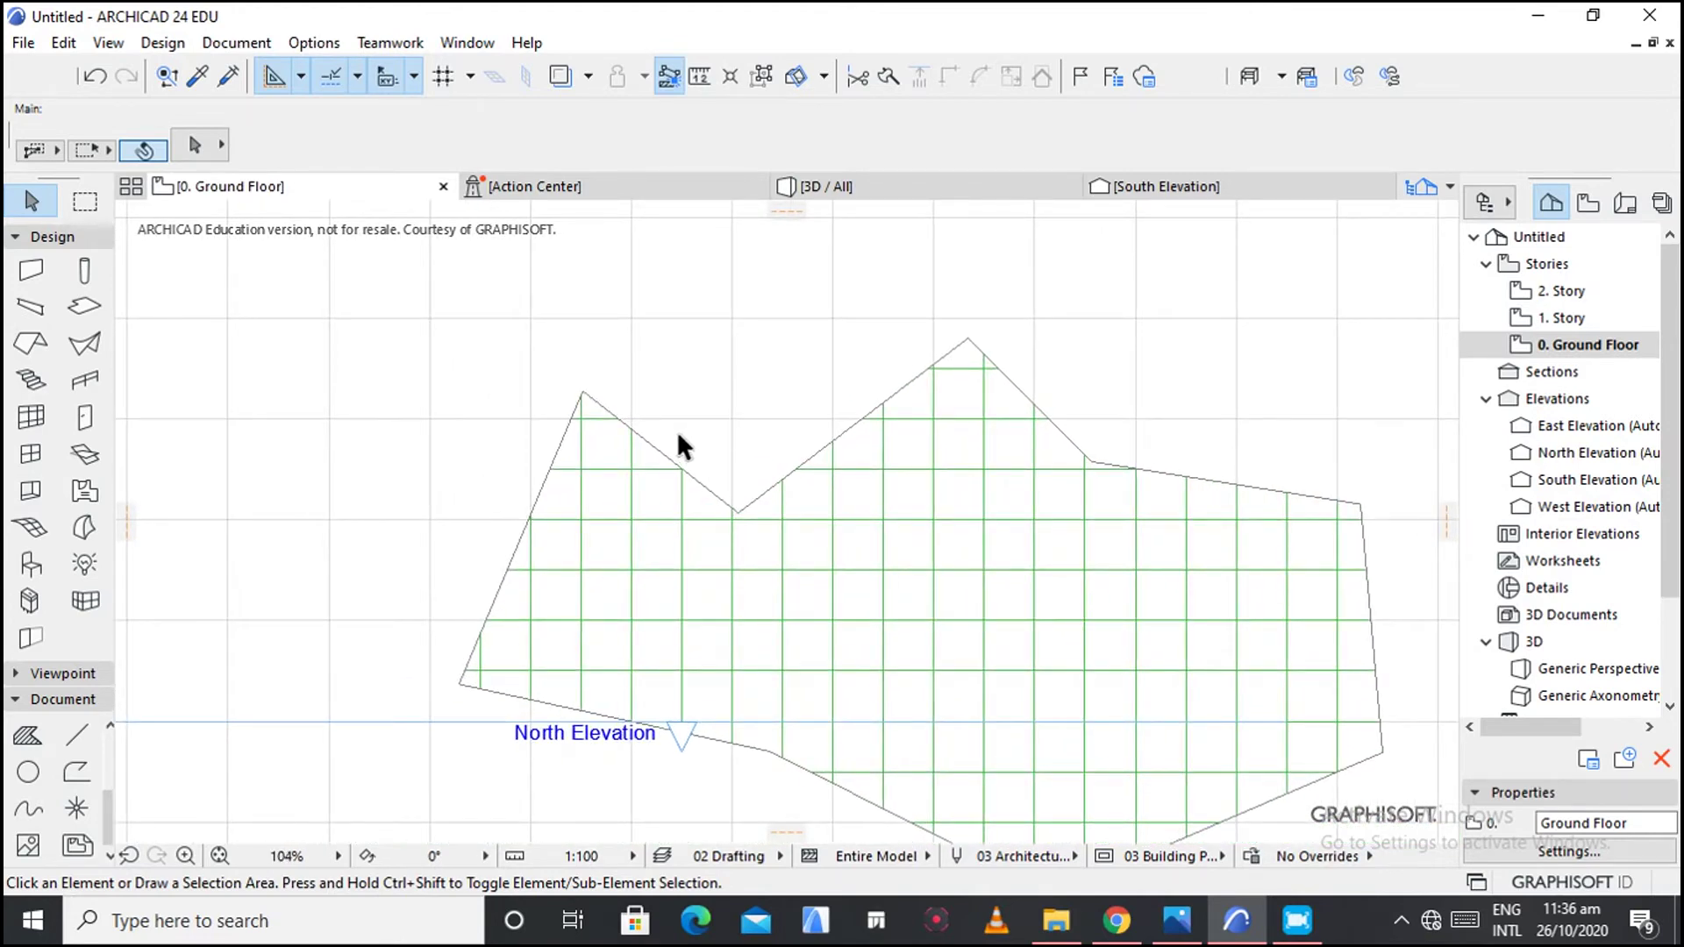
scroll(665, 434, "down", 3)
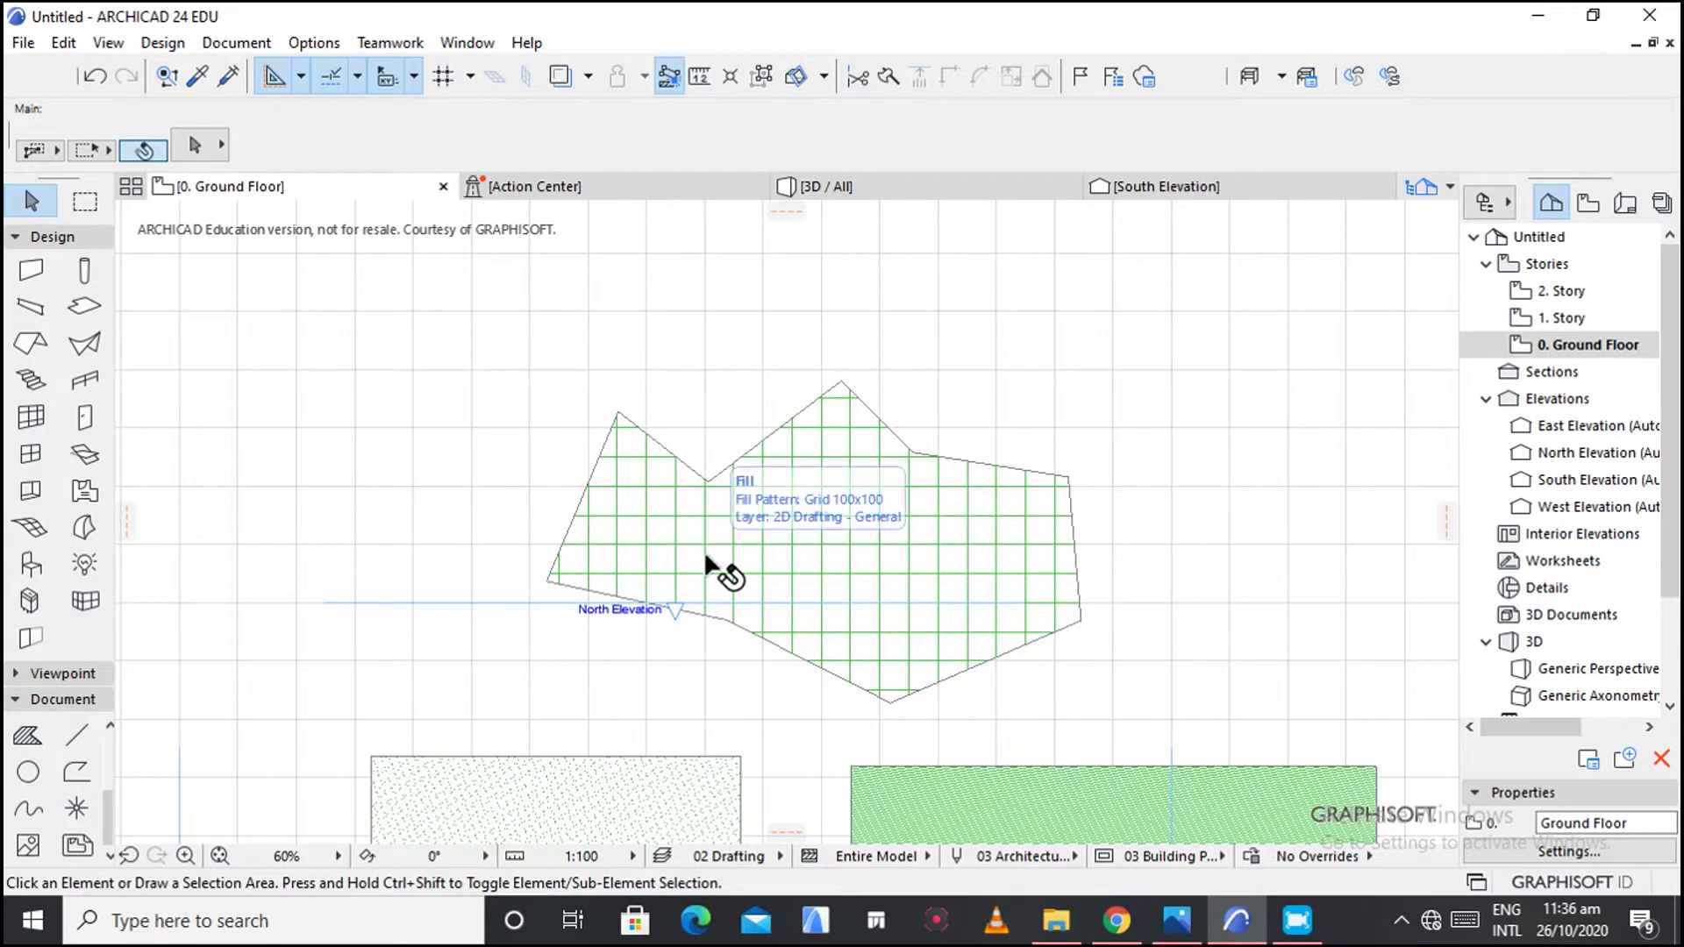
scroll(704, 550, "up", 3)
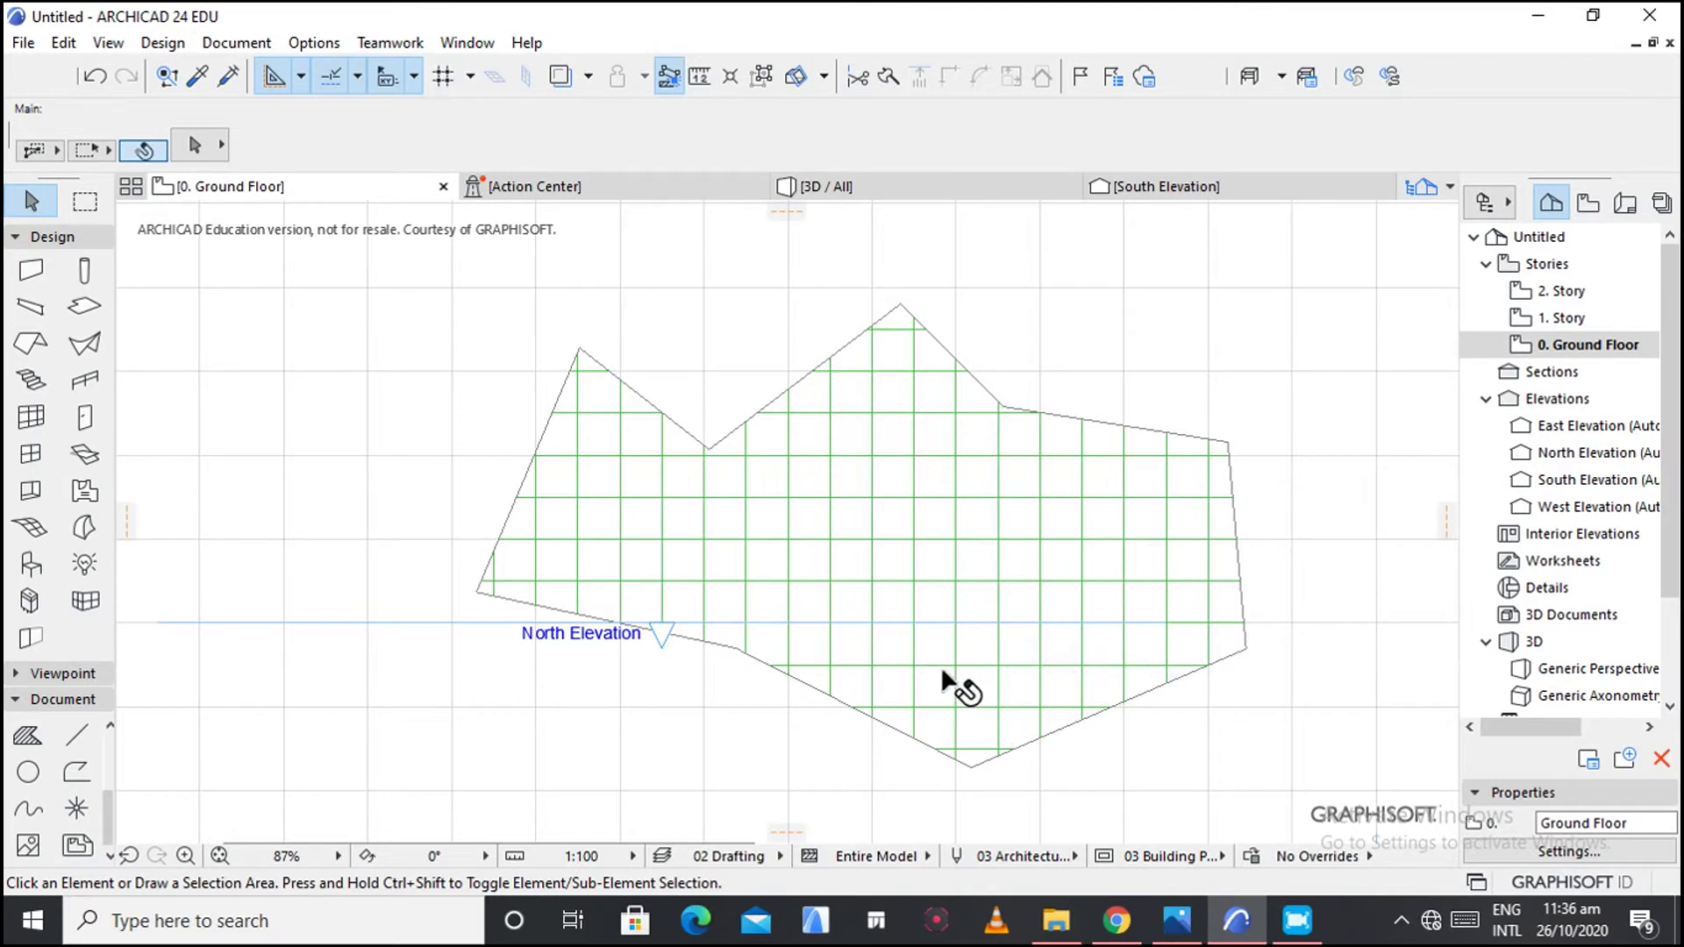
Activate the Fill tool with the rectangular geometry method and set its default pattern to Grid 90x90.
left_click(27, 735)
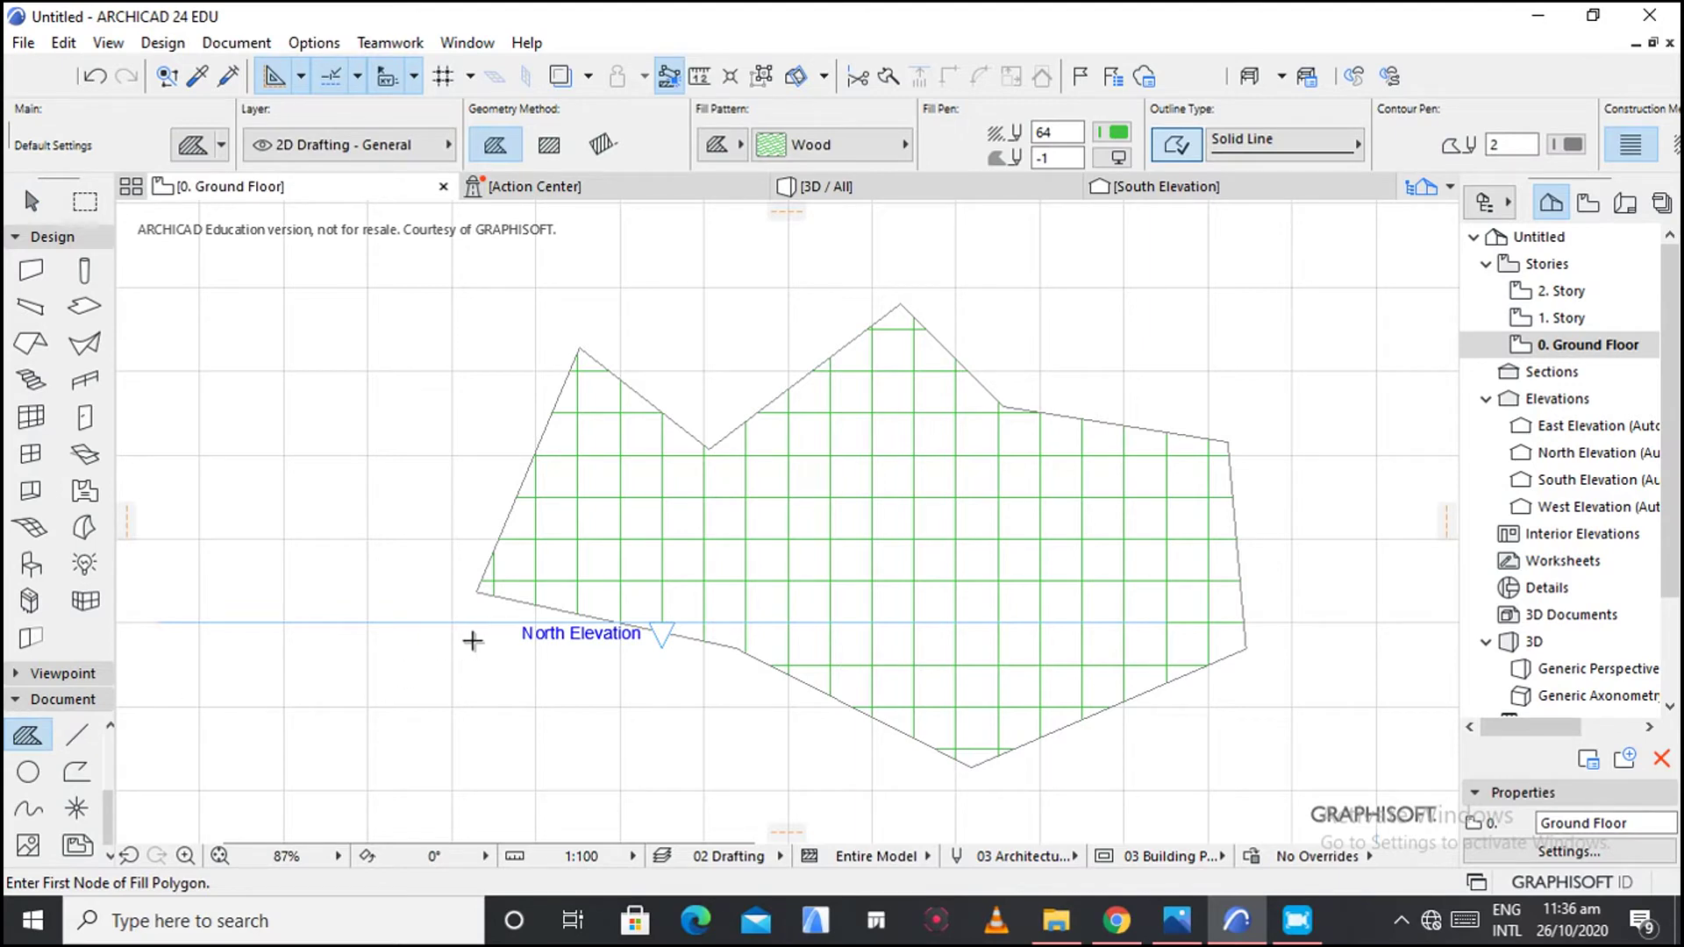
scroll(472, 640, "down", 10)
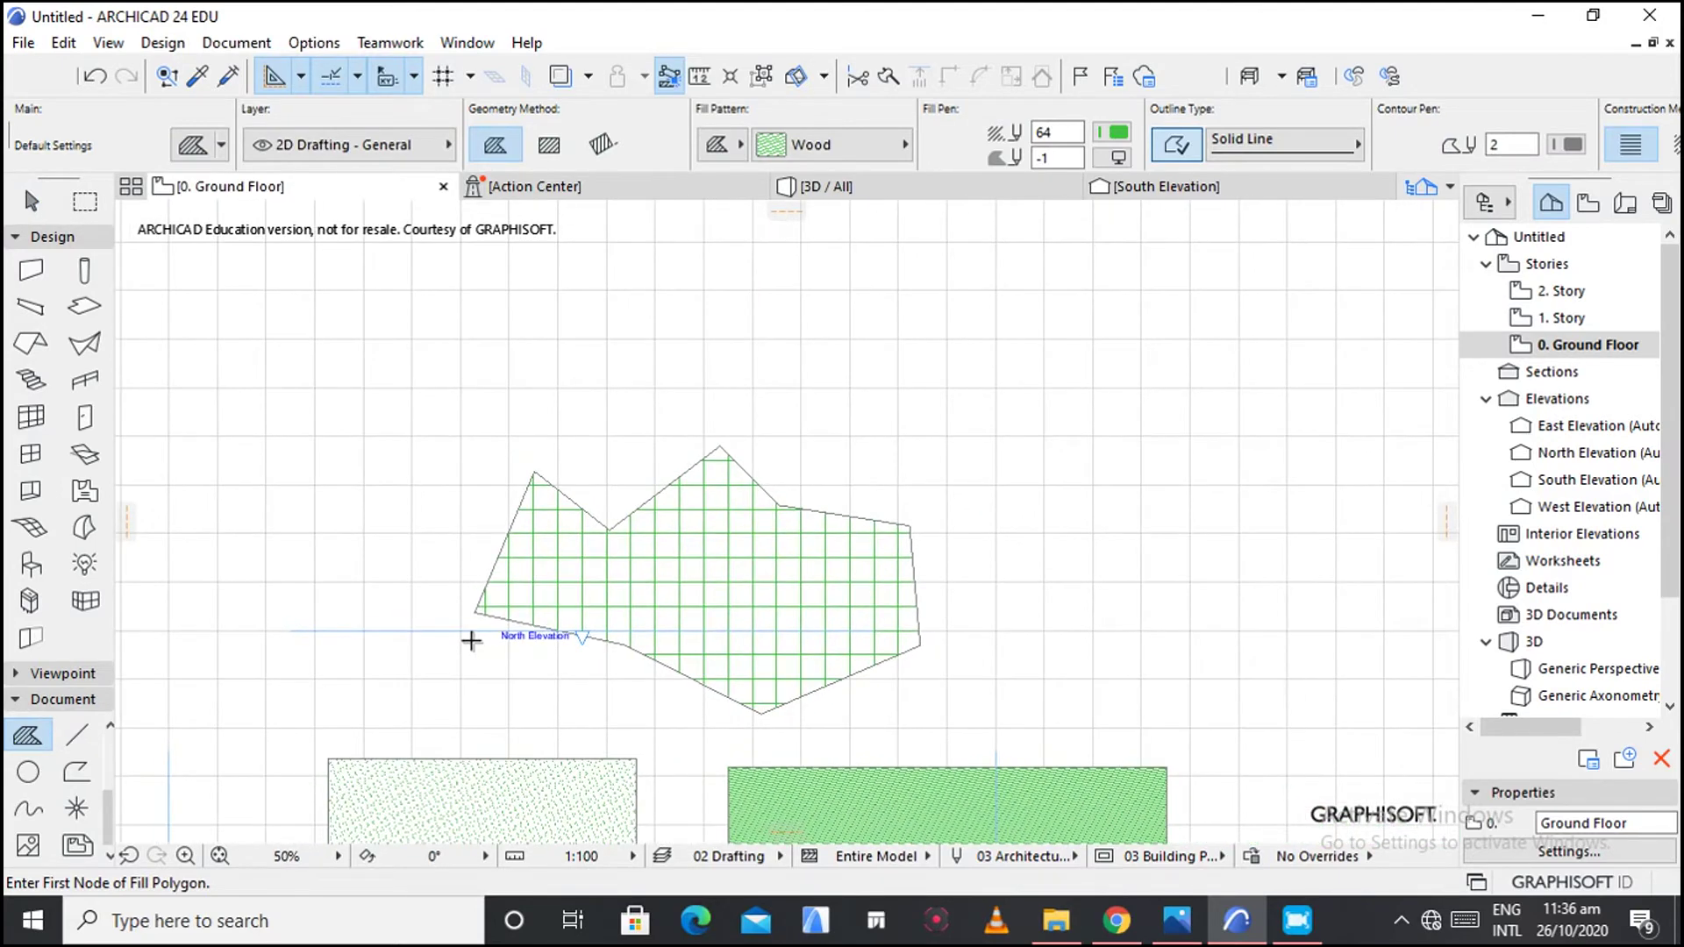
scroll(470, 647, "down", 2)
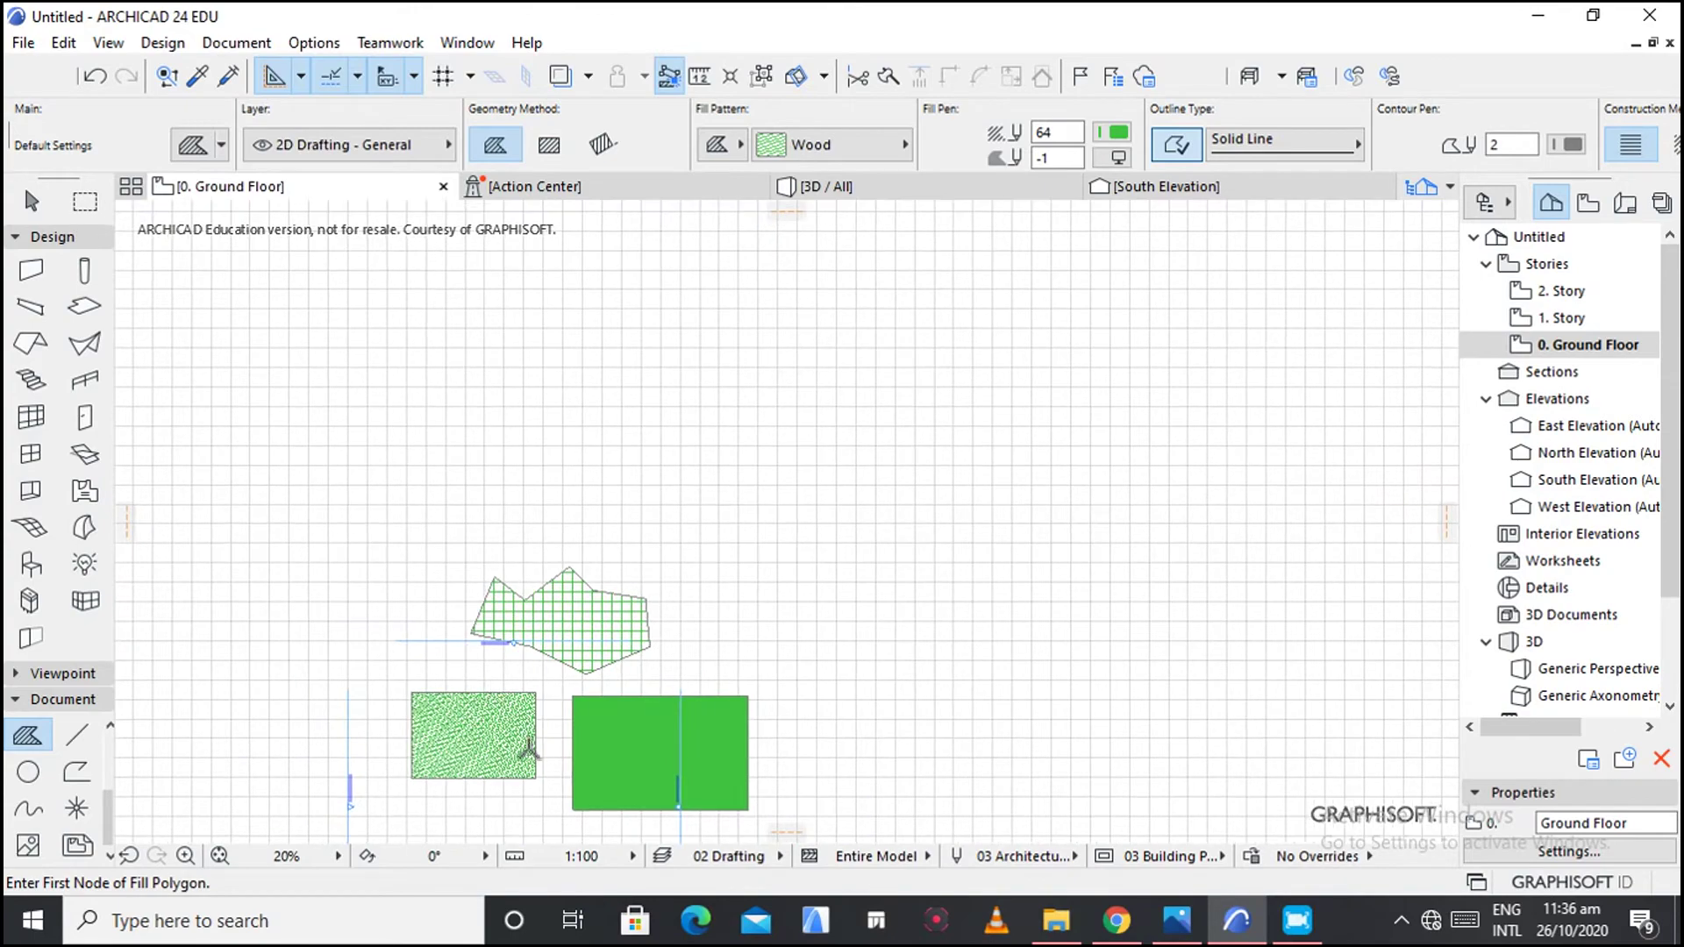
scroll(529, 798, "up", 4)
scroll(532, 809, "up", 1)
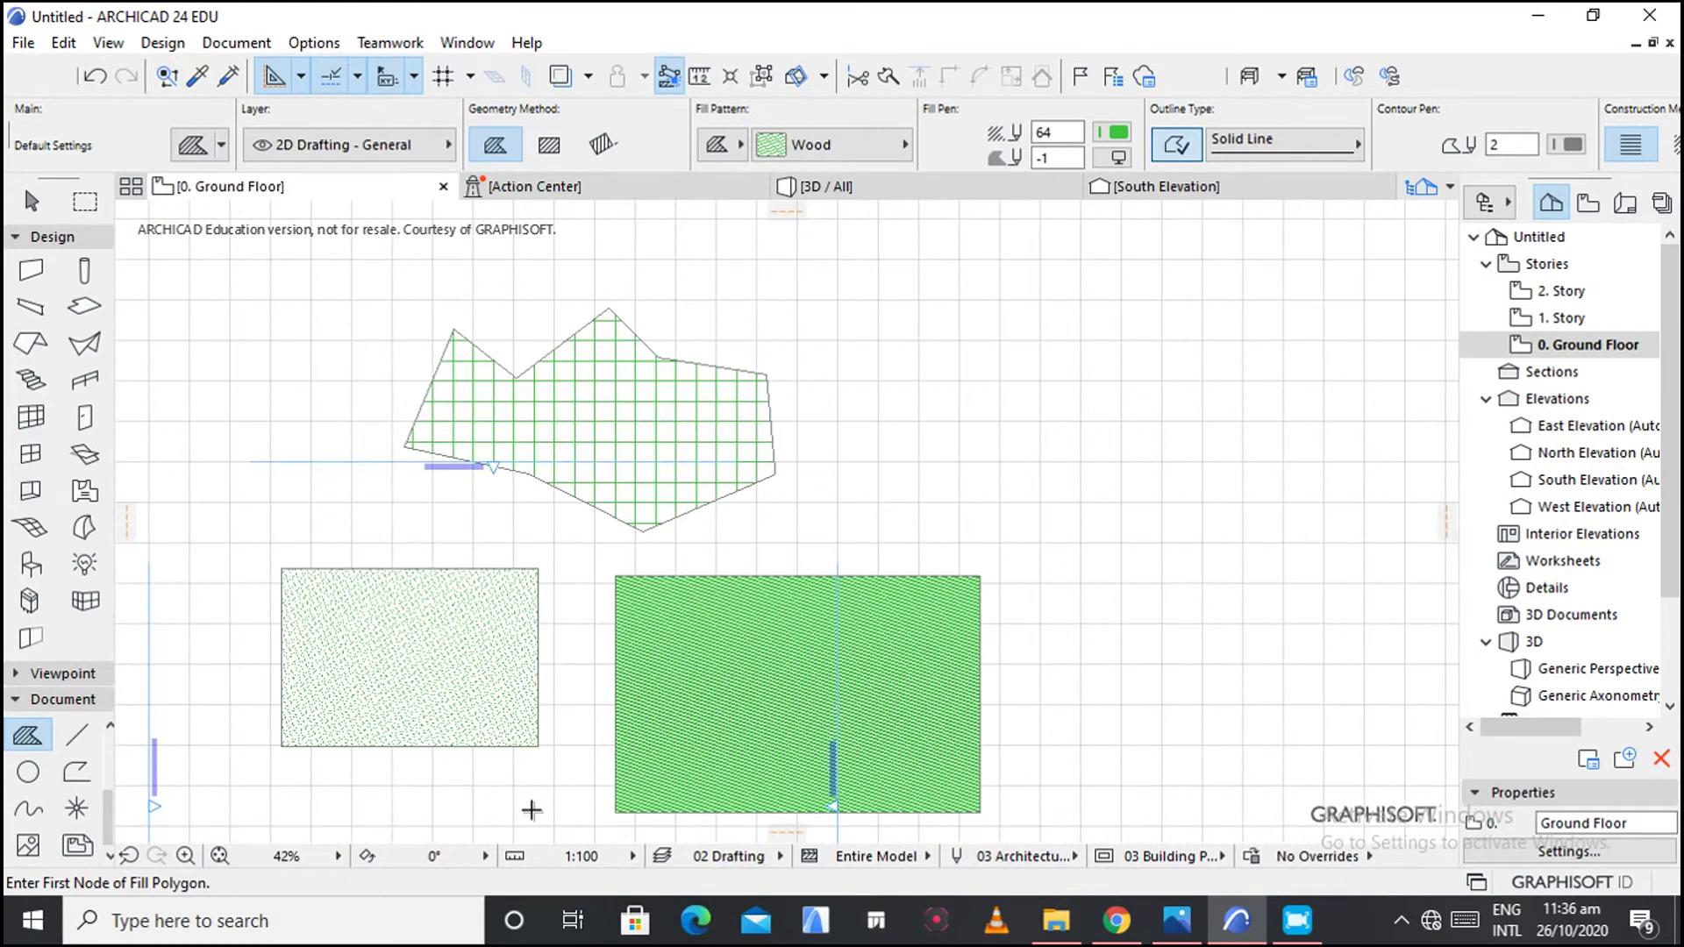
scroll(531, 808, "down", 2)
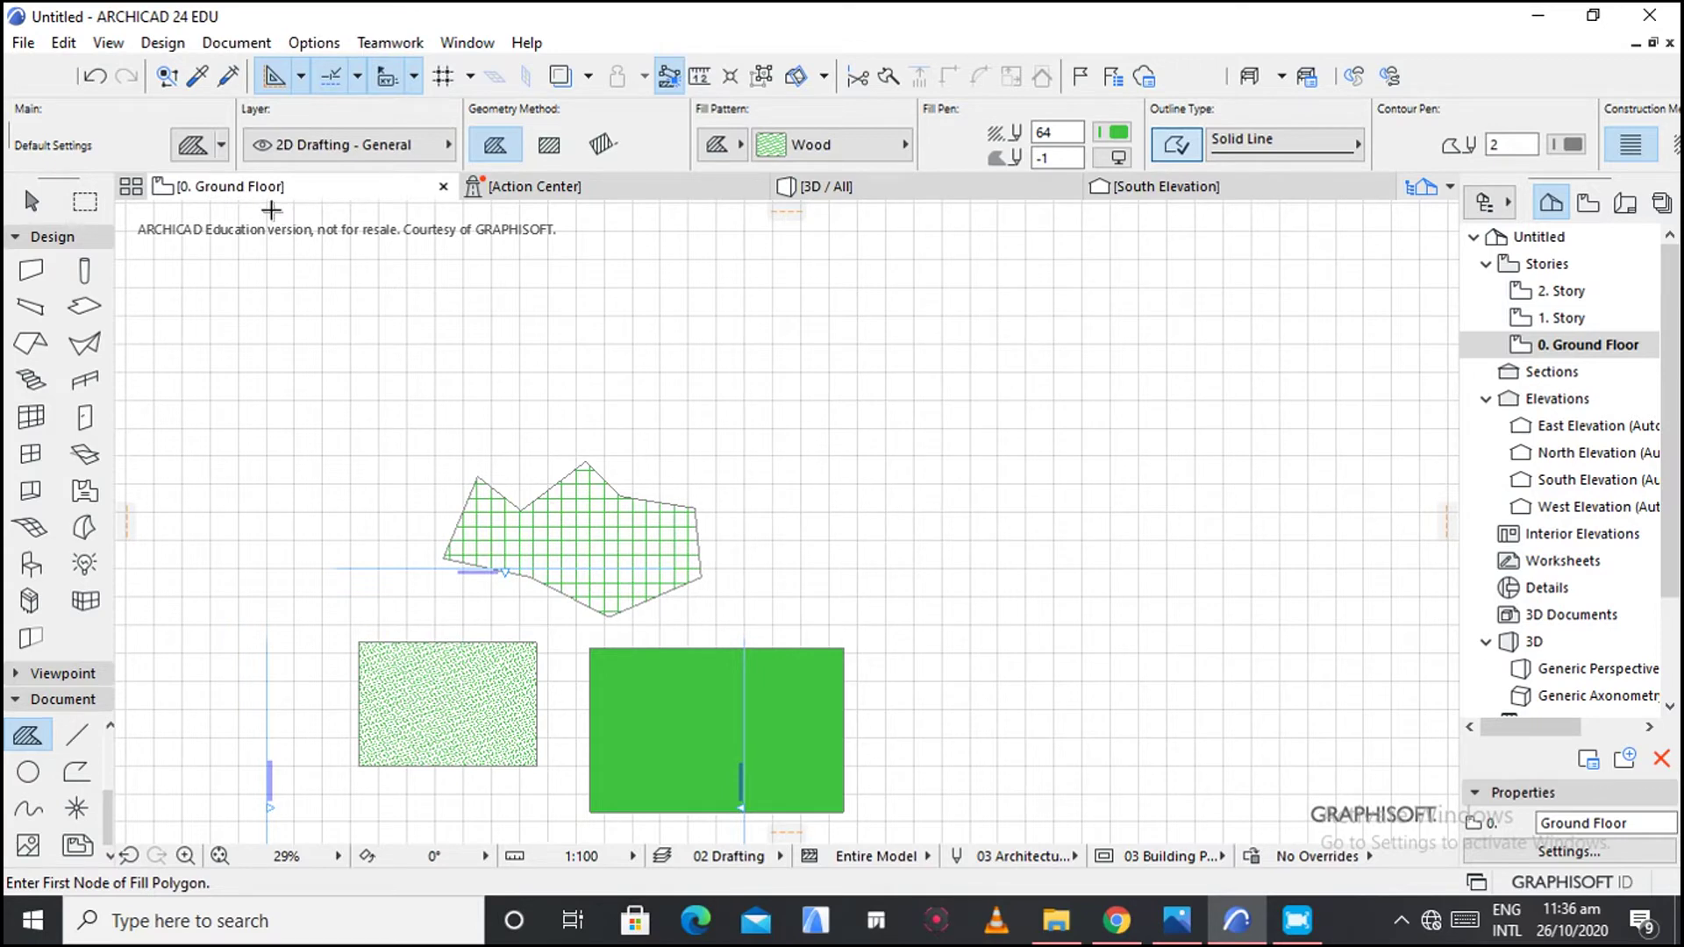
scroll(538, 566, "up", 2)
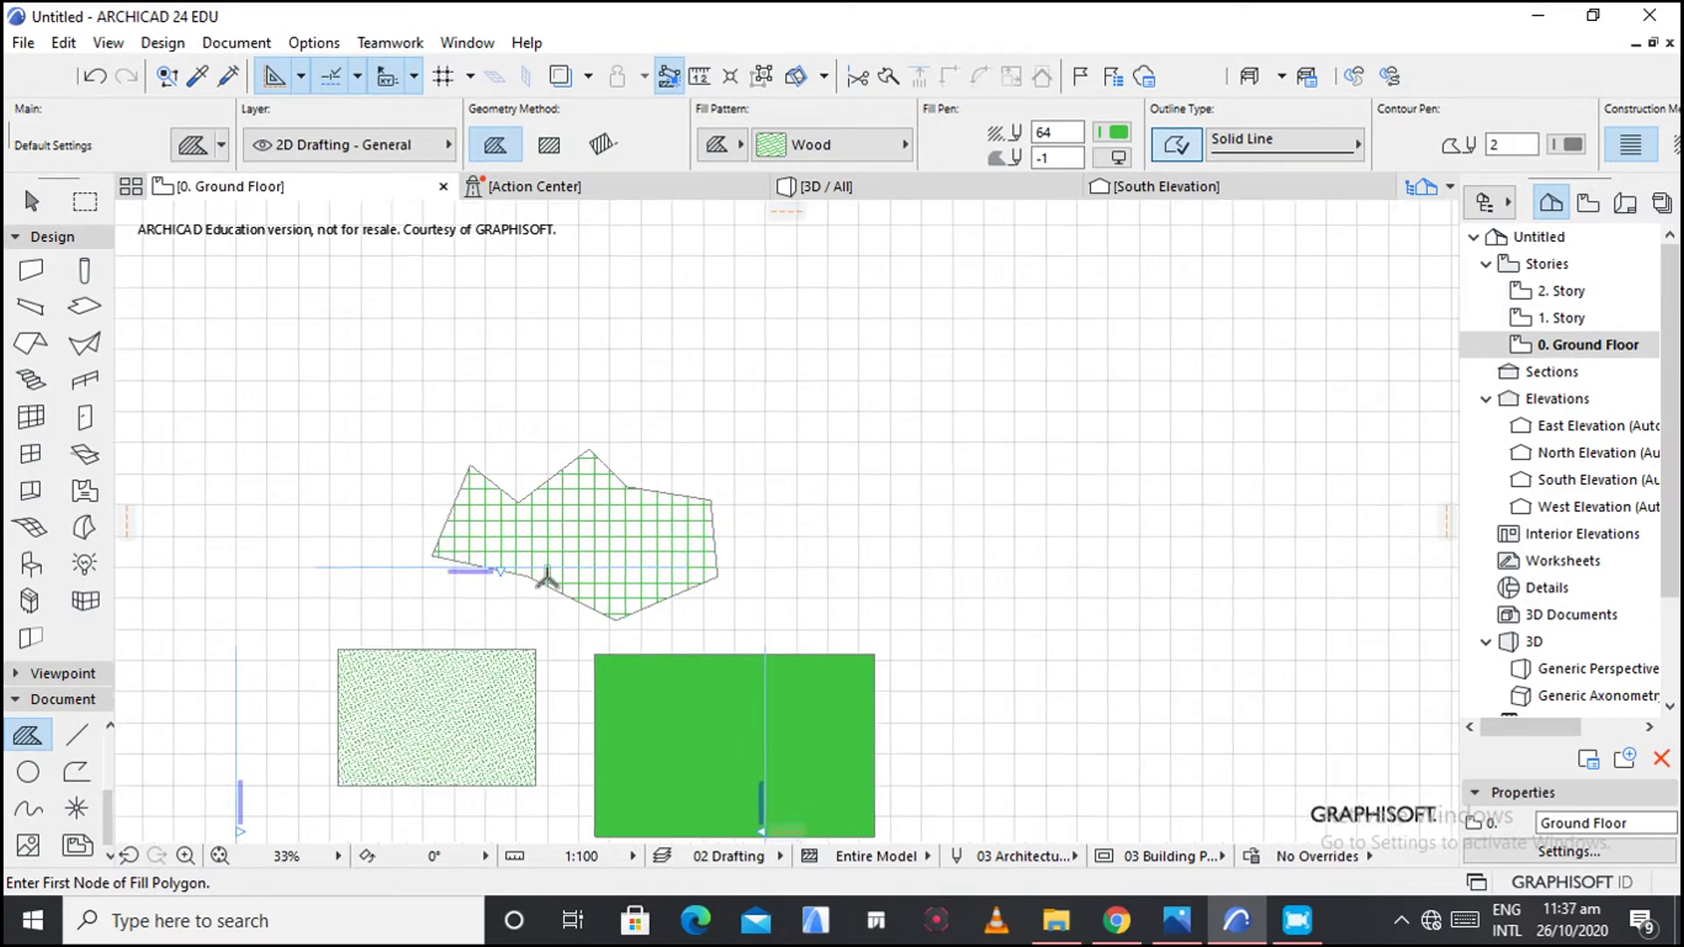
scroll(823, 660, "down", 1)
scroll(985, 767, "up", 2)
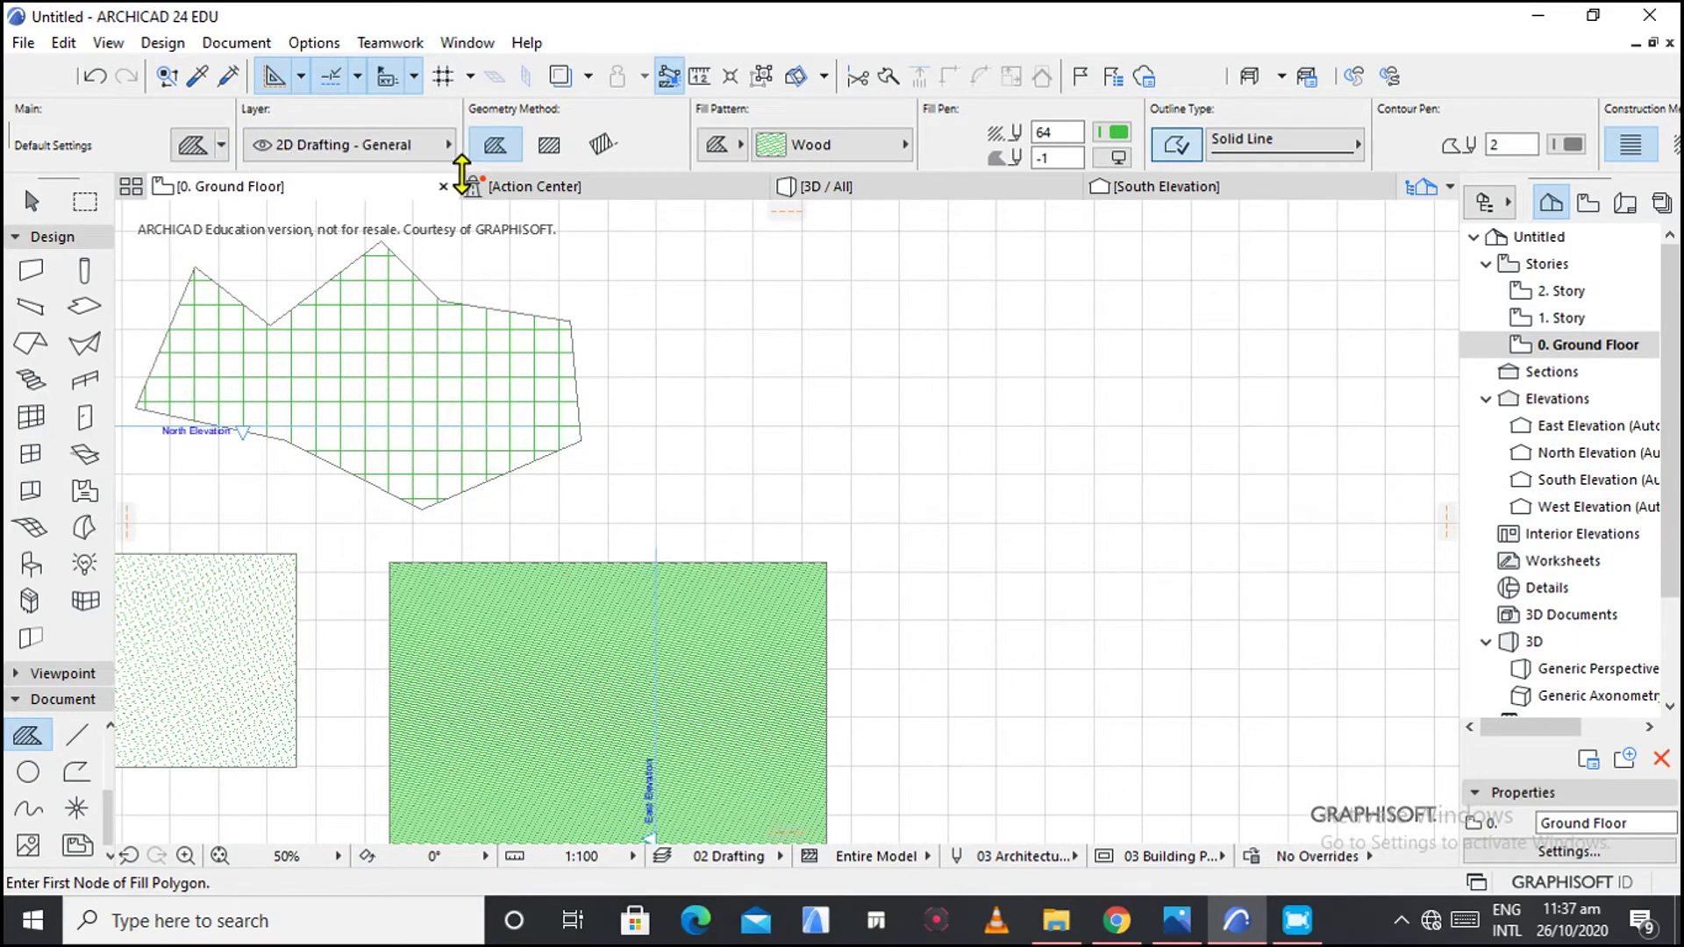
left_click(551, 154)
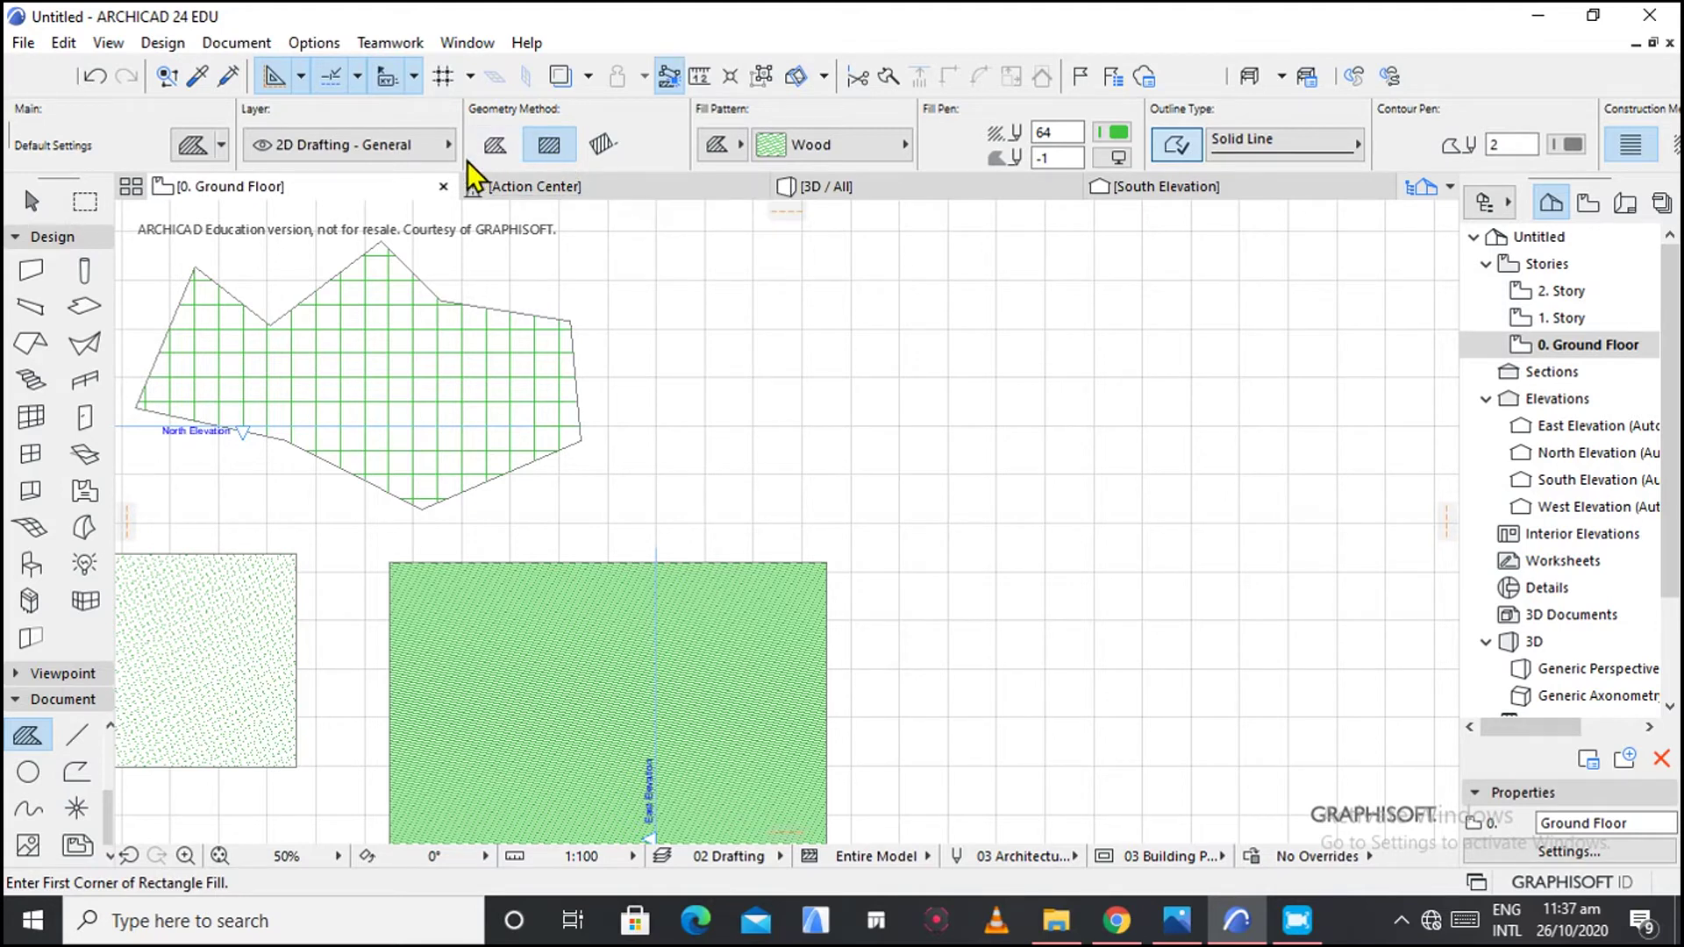
left_click(720, 145)
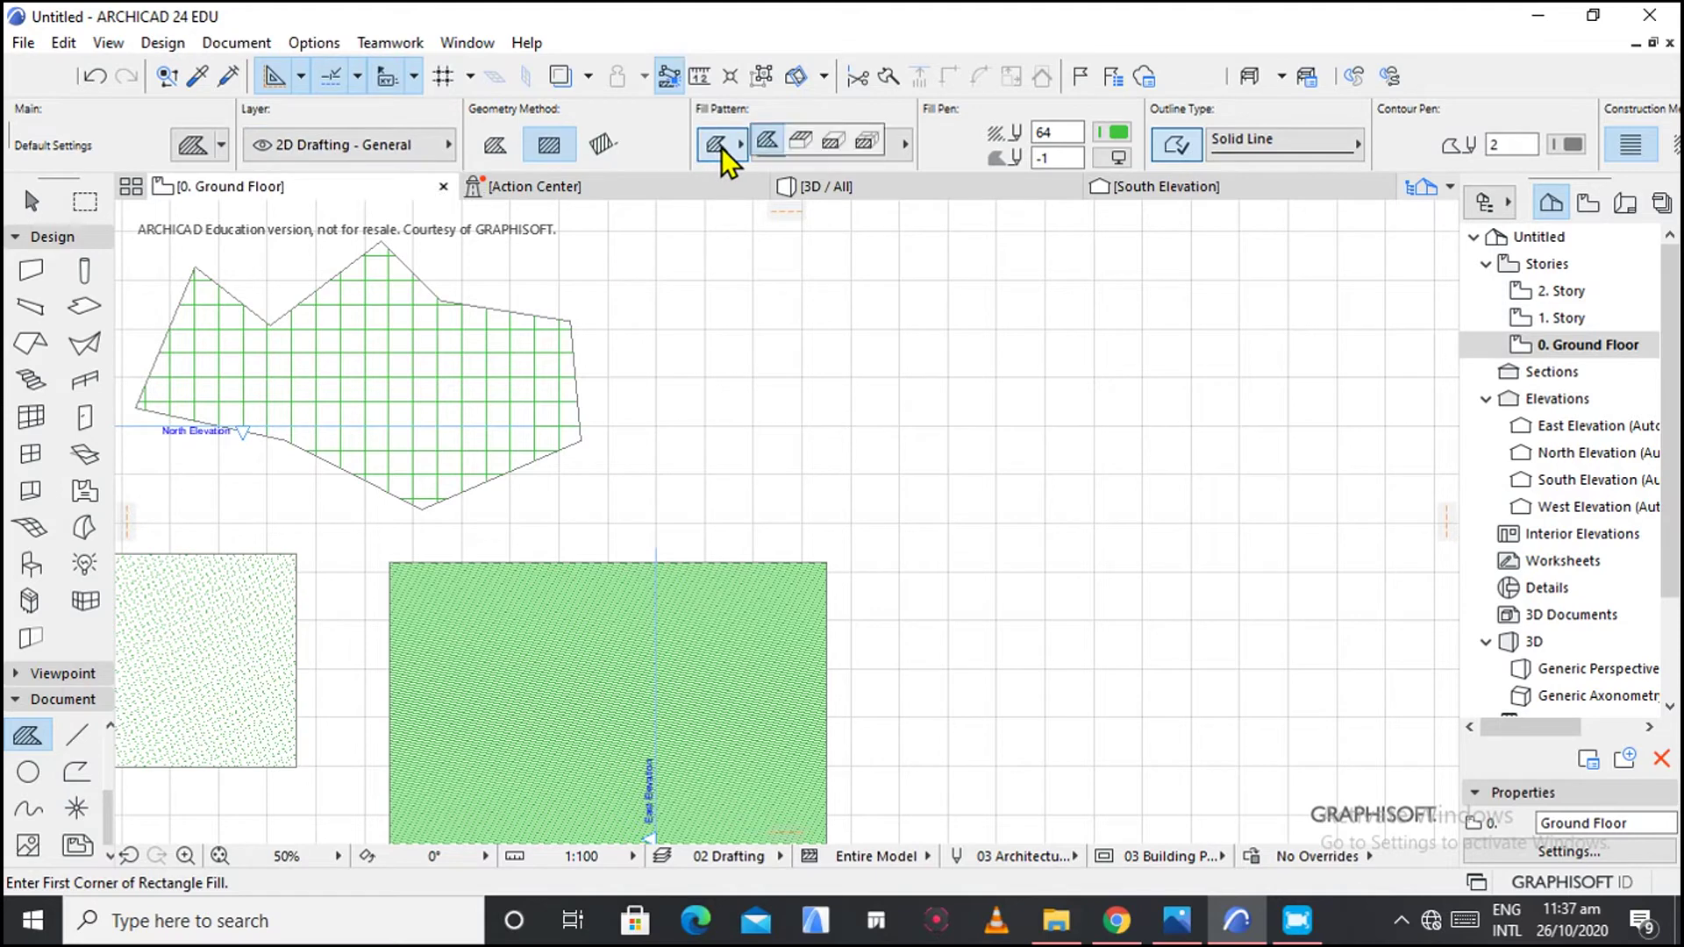
left_click(205, 147)
left_click(772, 241)
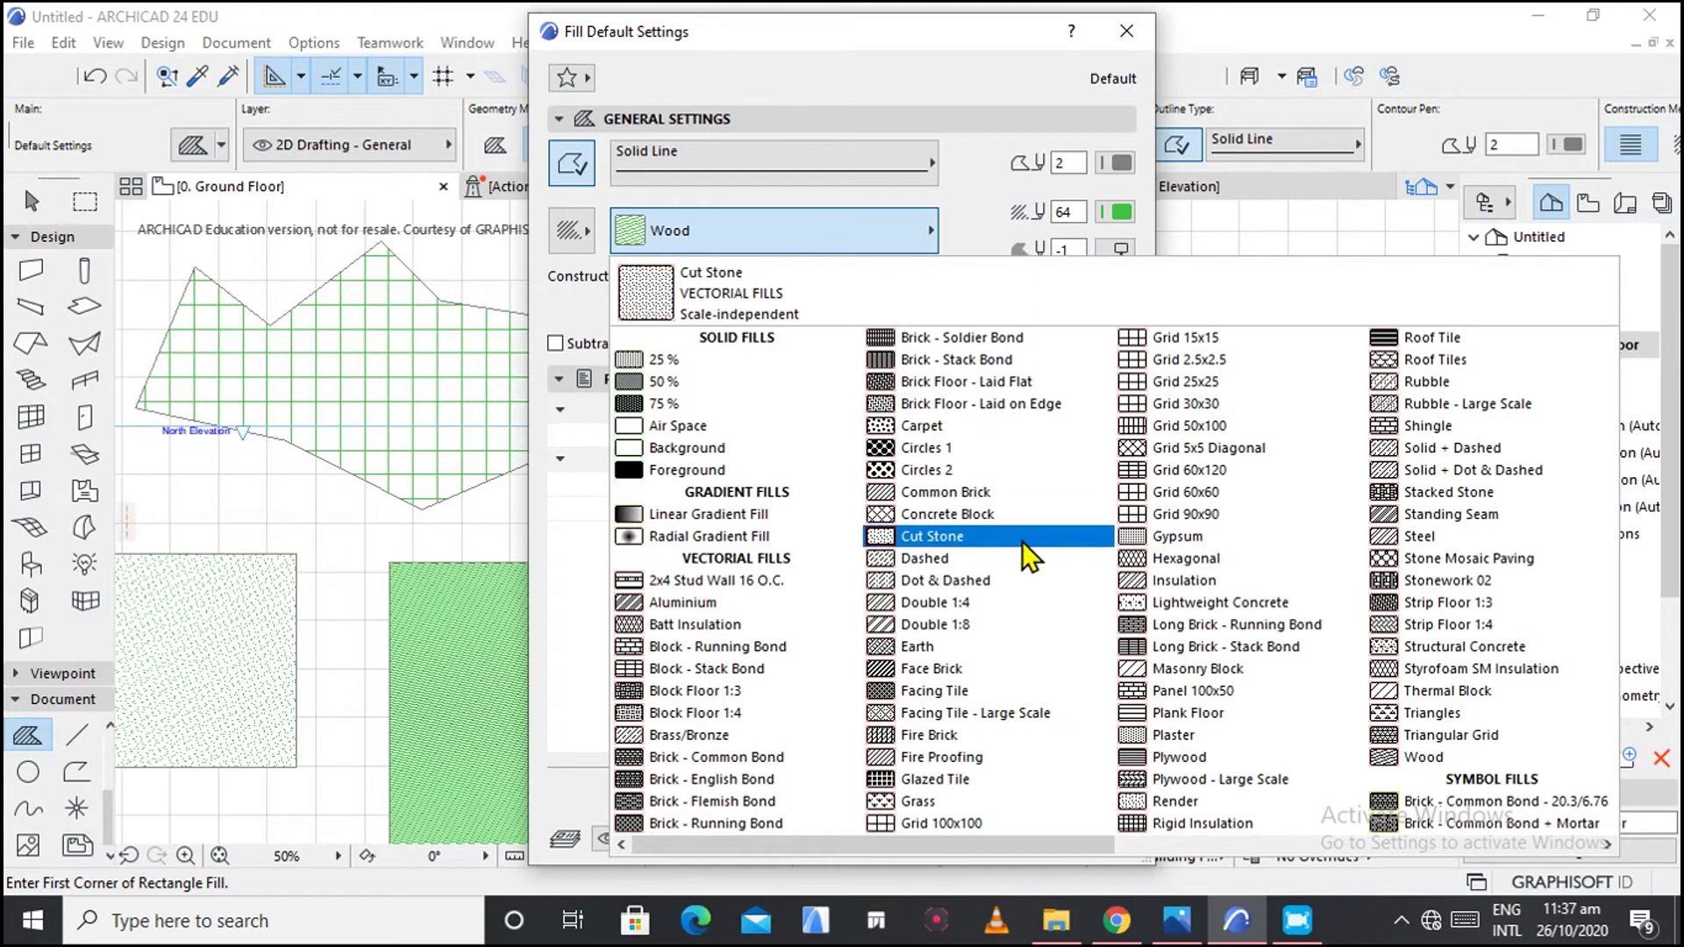
left_click(1184, 518)
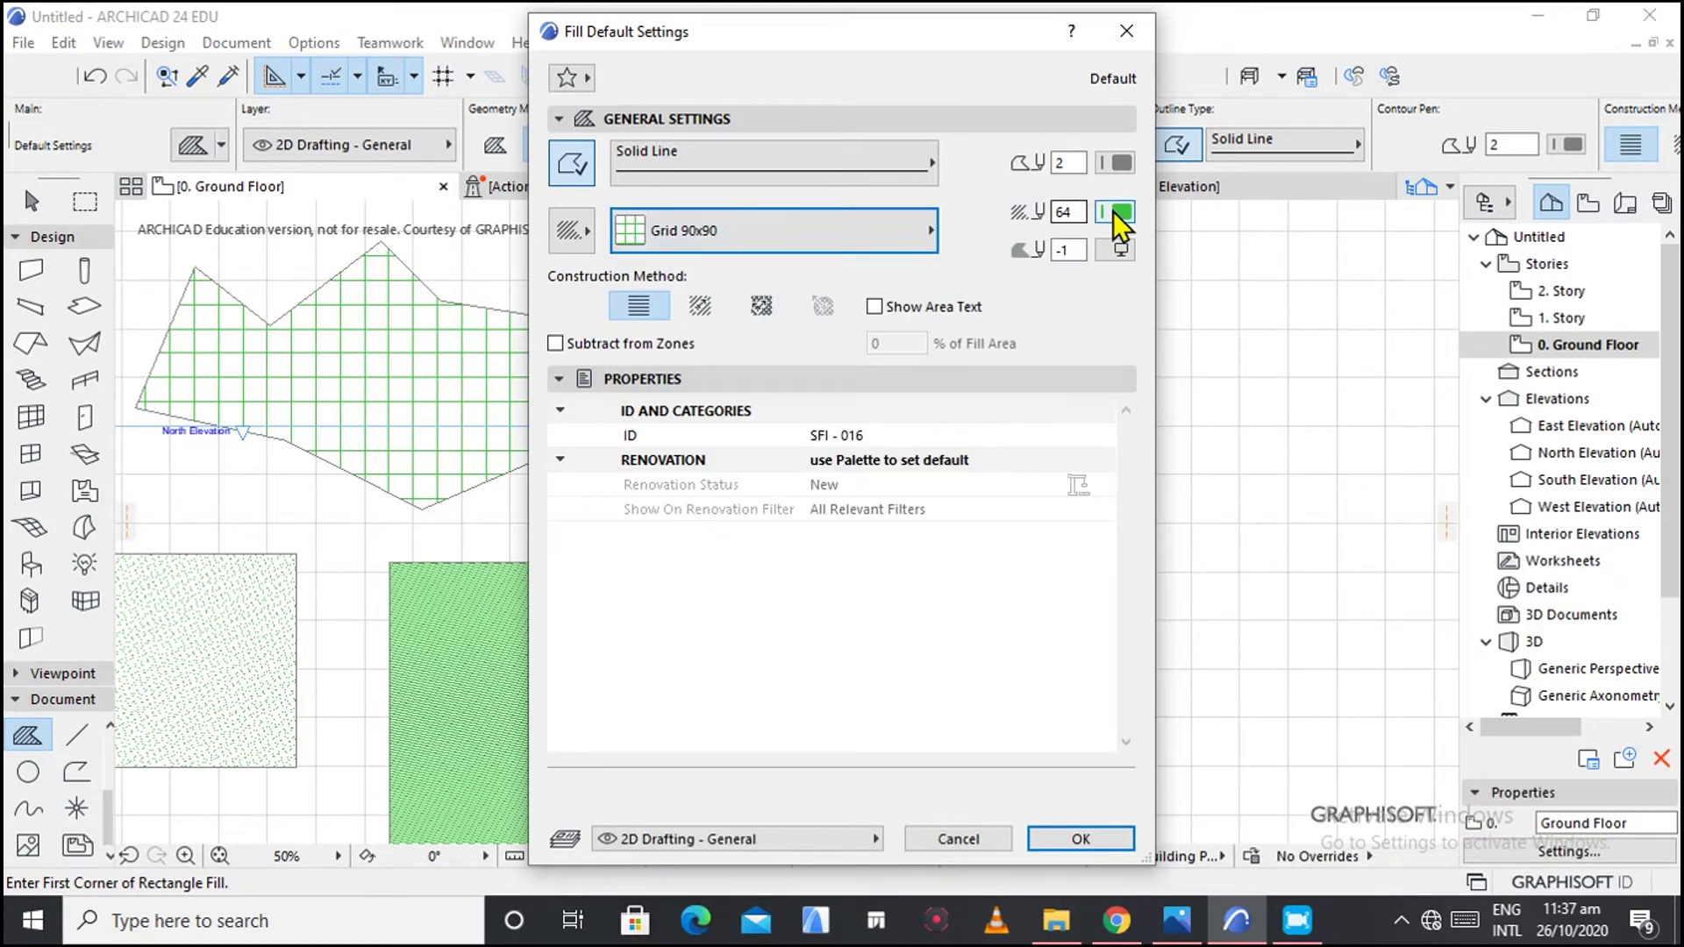
left_click(1086, 840)
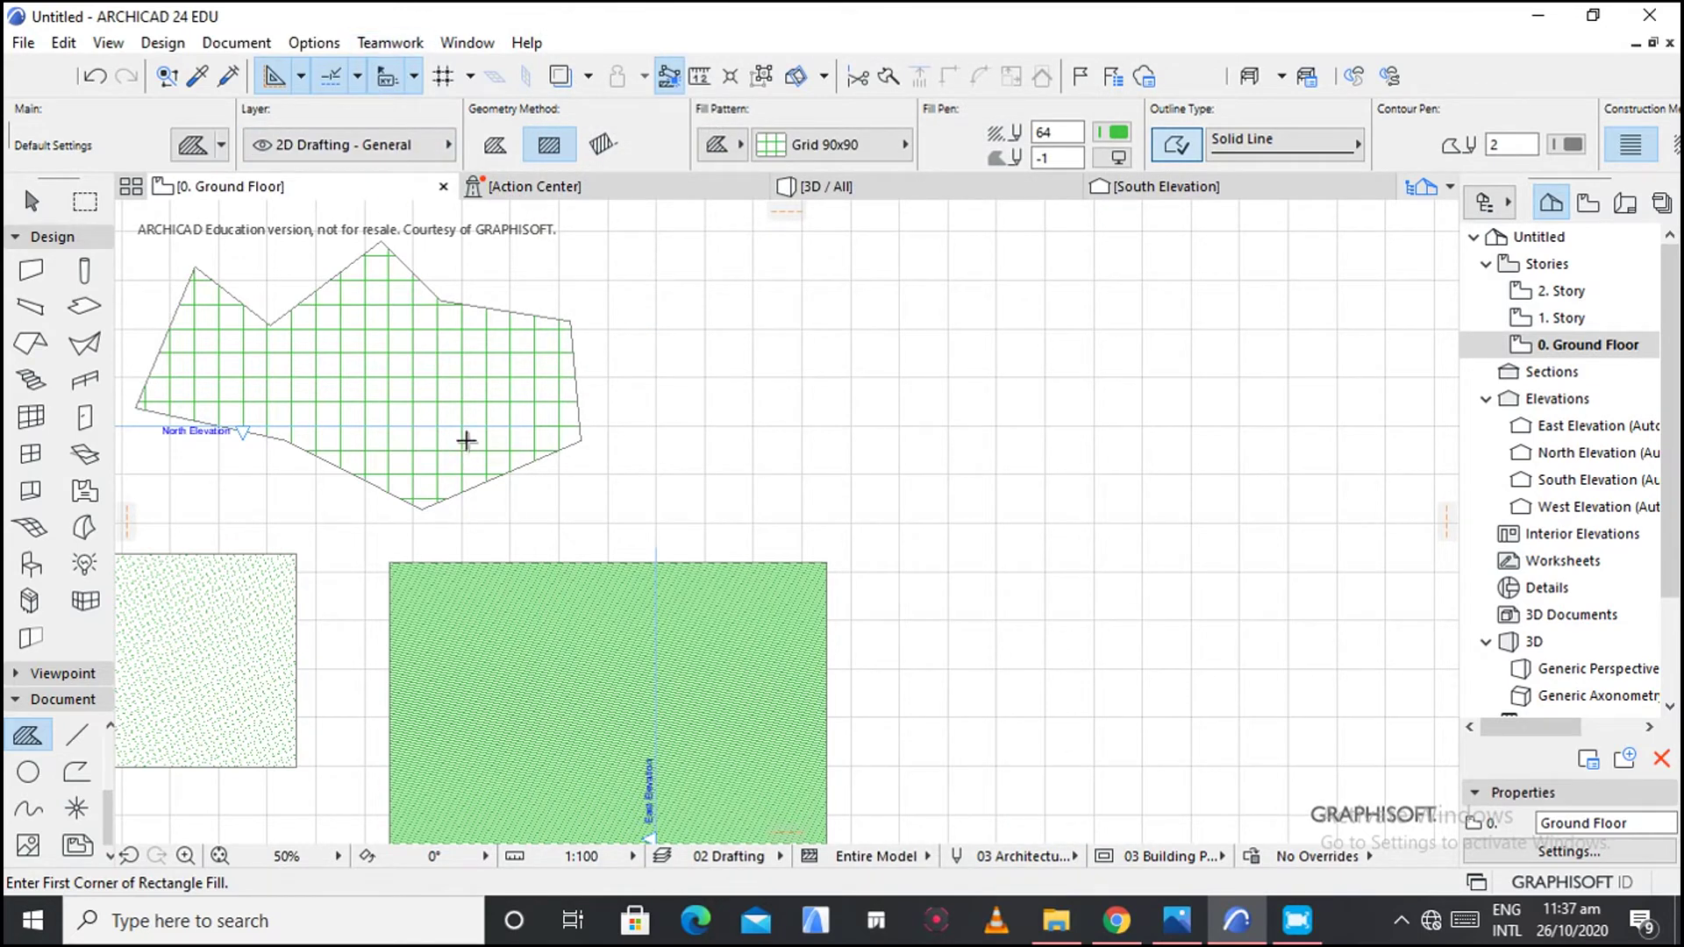
Create a new fill attribute as a duplicate of Grid 90x90, keeping the suggested name.
left_click(306, 41)
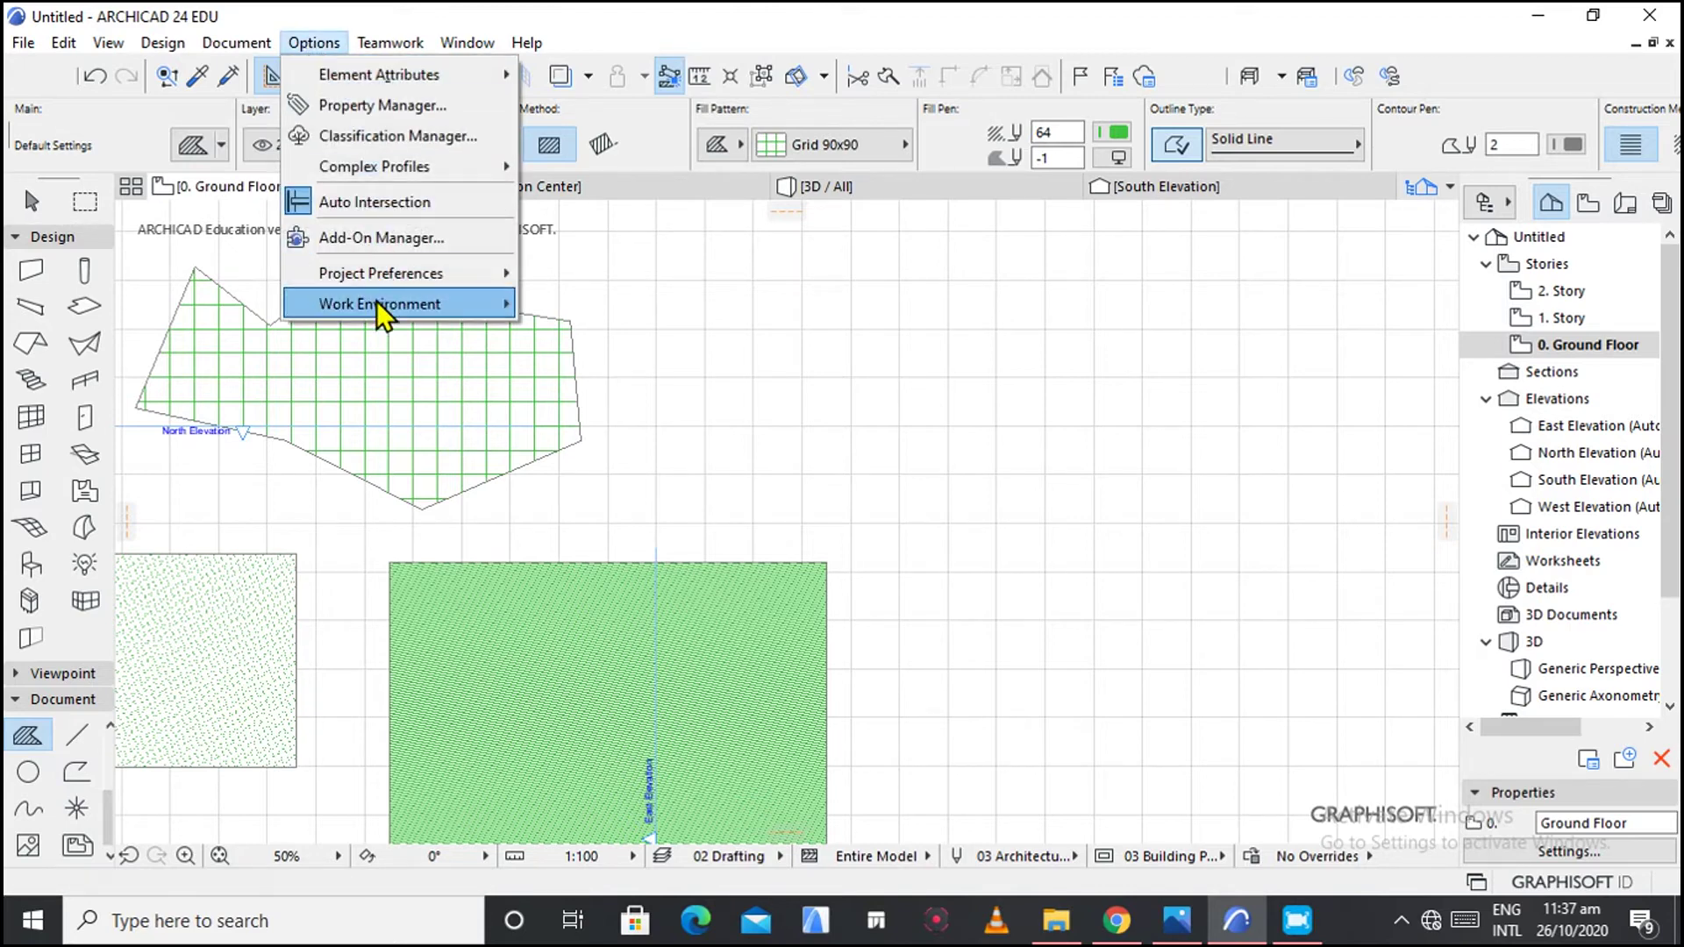
mouse_move(392, 80)
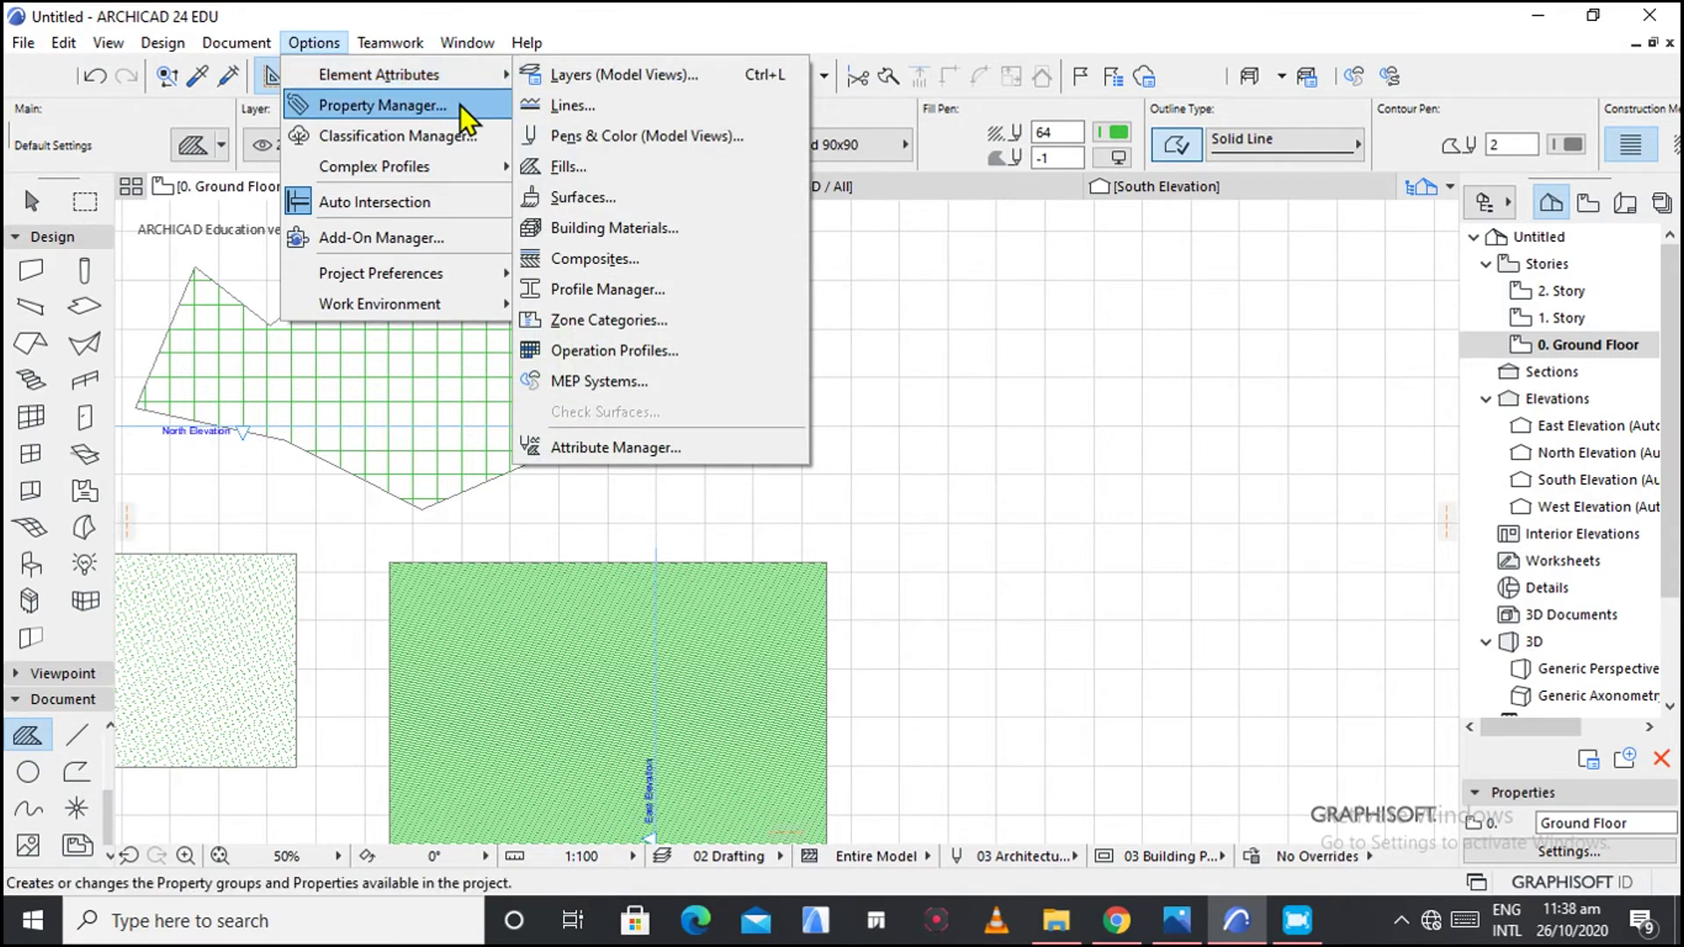
left_click(562, 168)
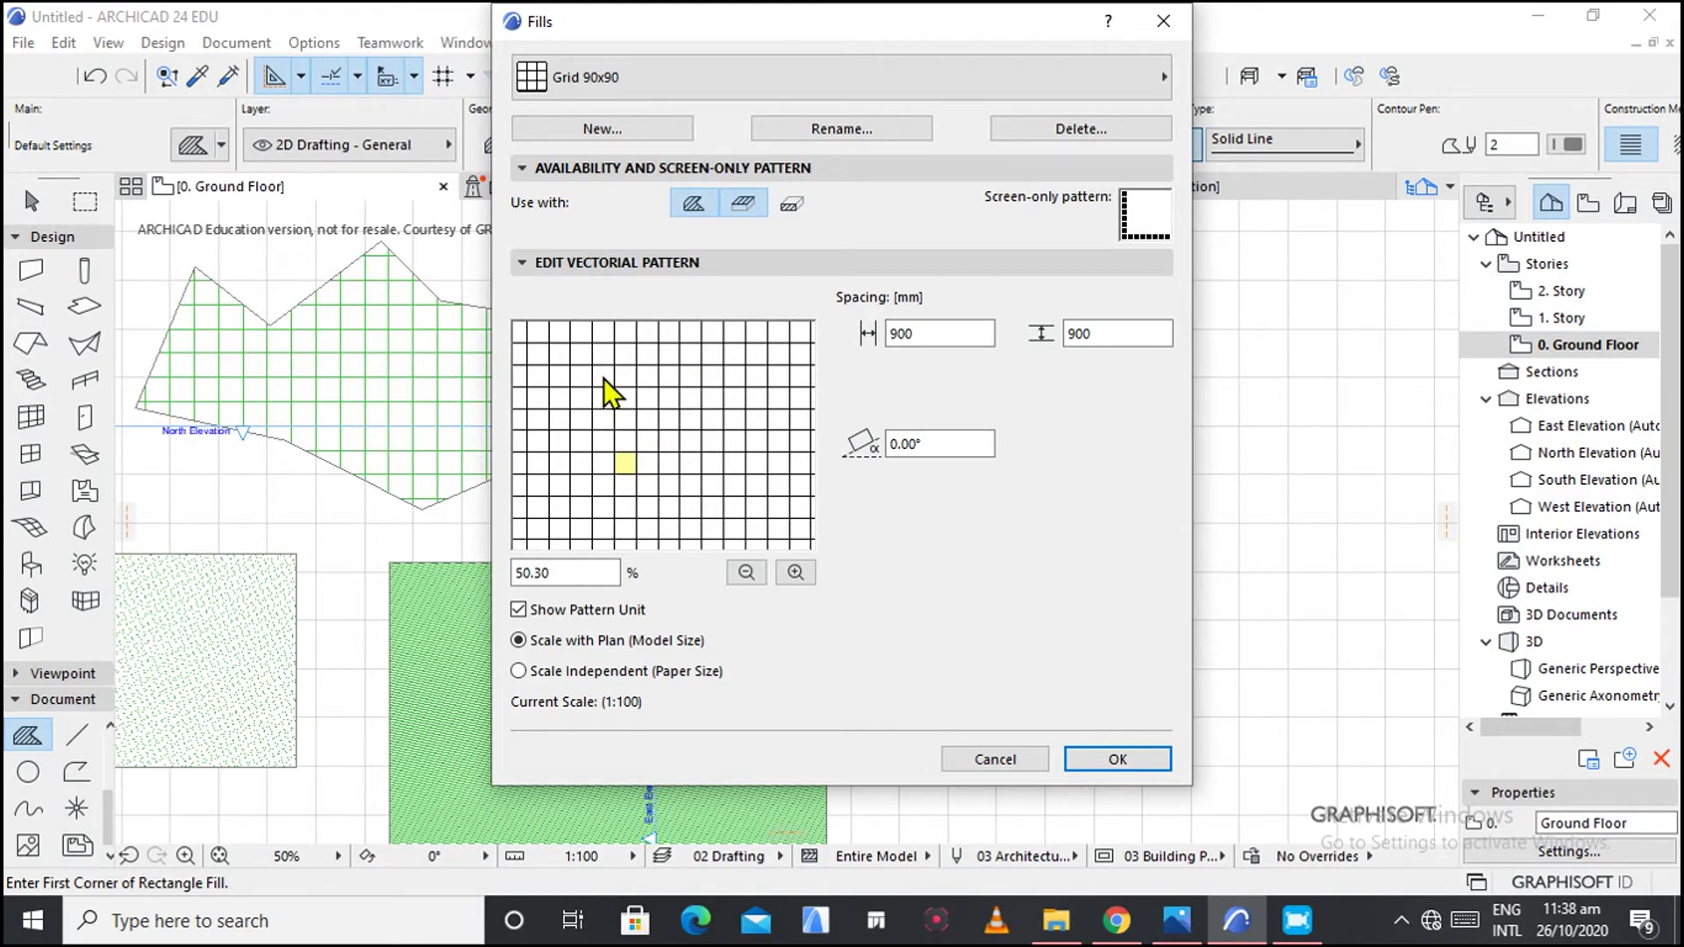
left_click(608, 132)
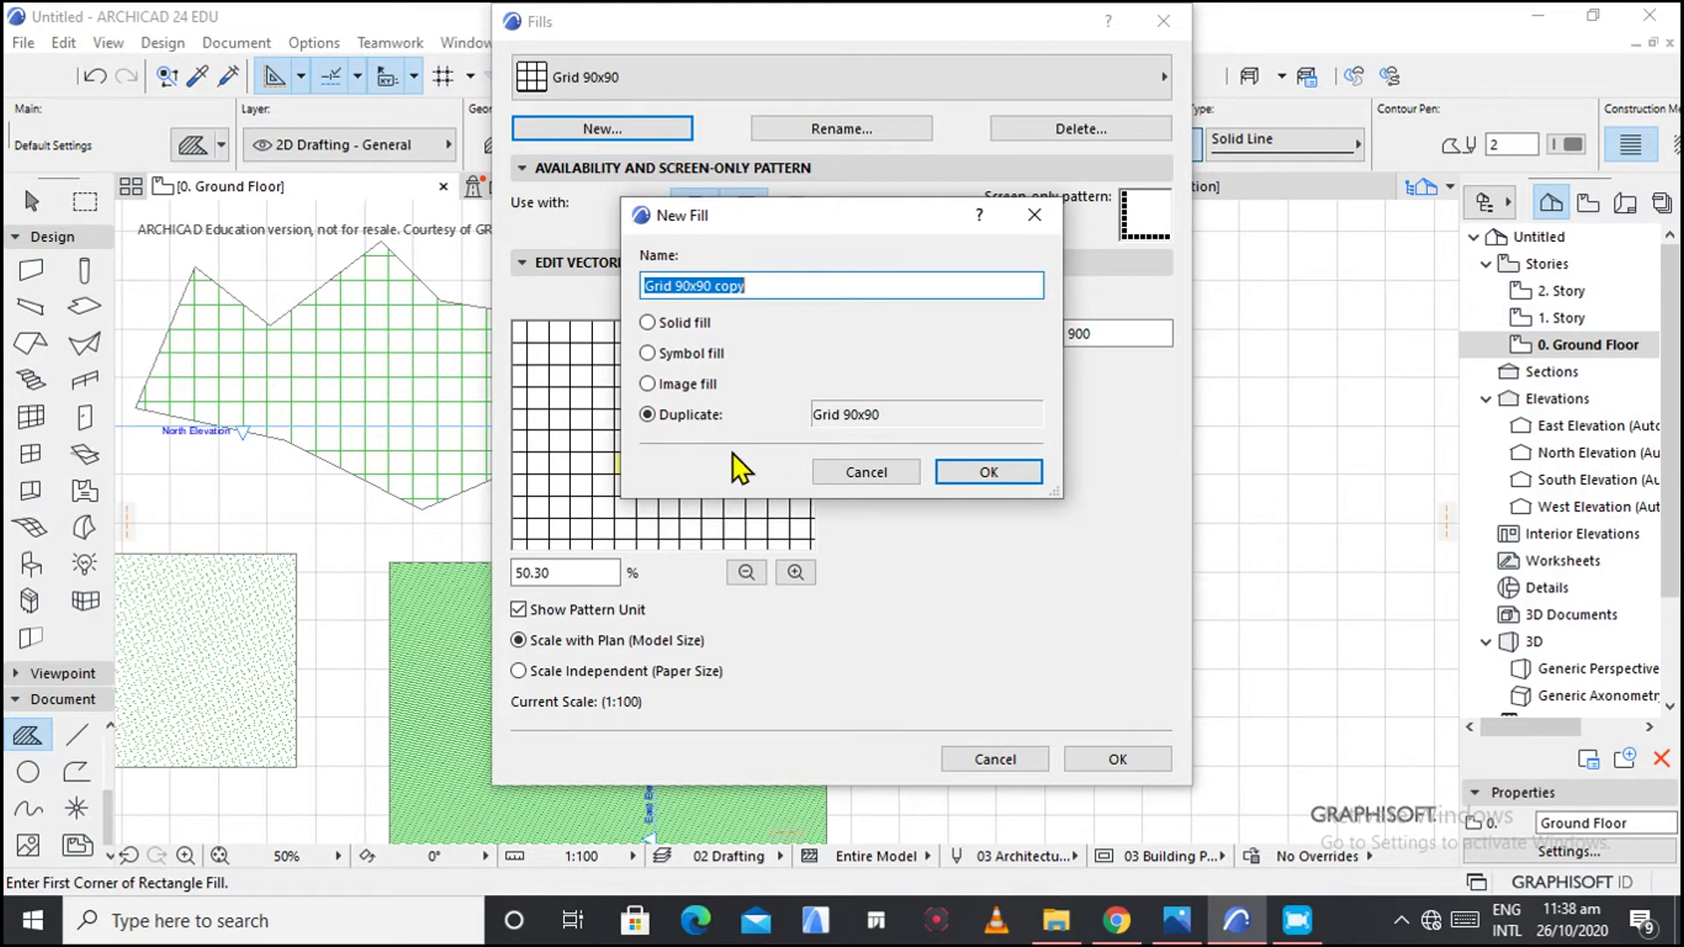
left_click(986, 472)
Set the duplicated grid pattern's horizontal and vertical spacing to 450 mm each and save the fill attribute.
left_click(912, 334)
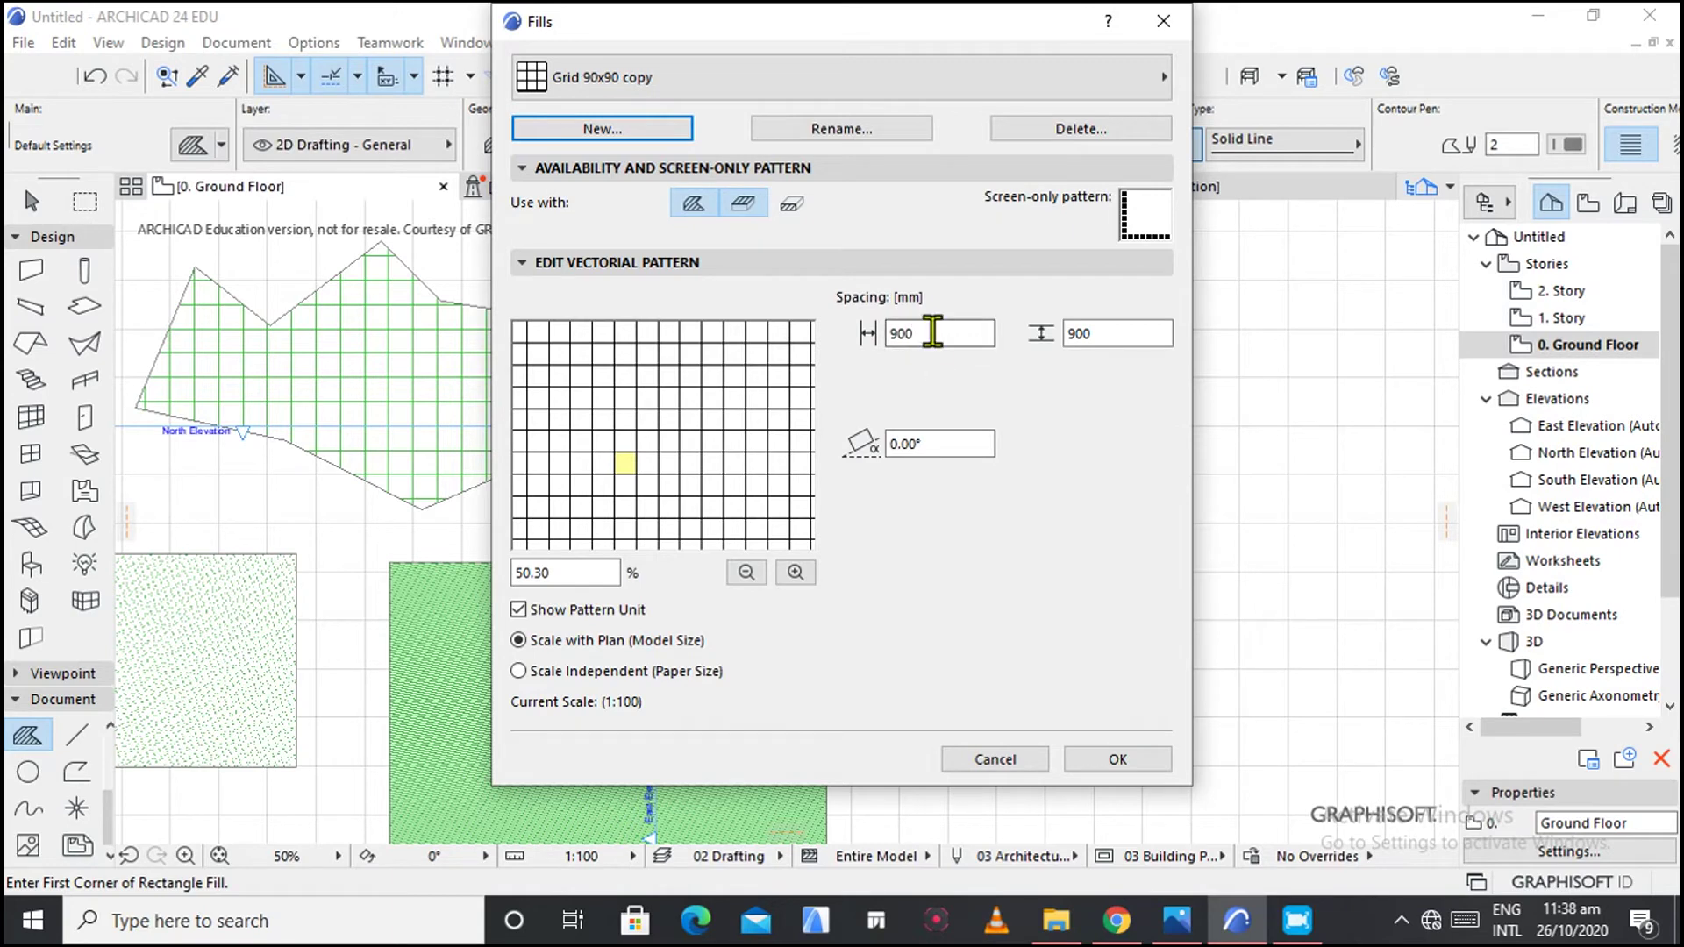
left_click(930, 333)
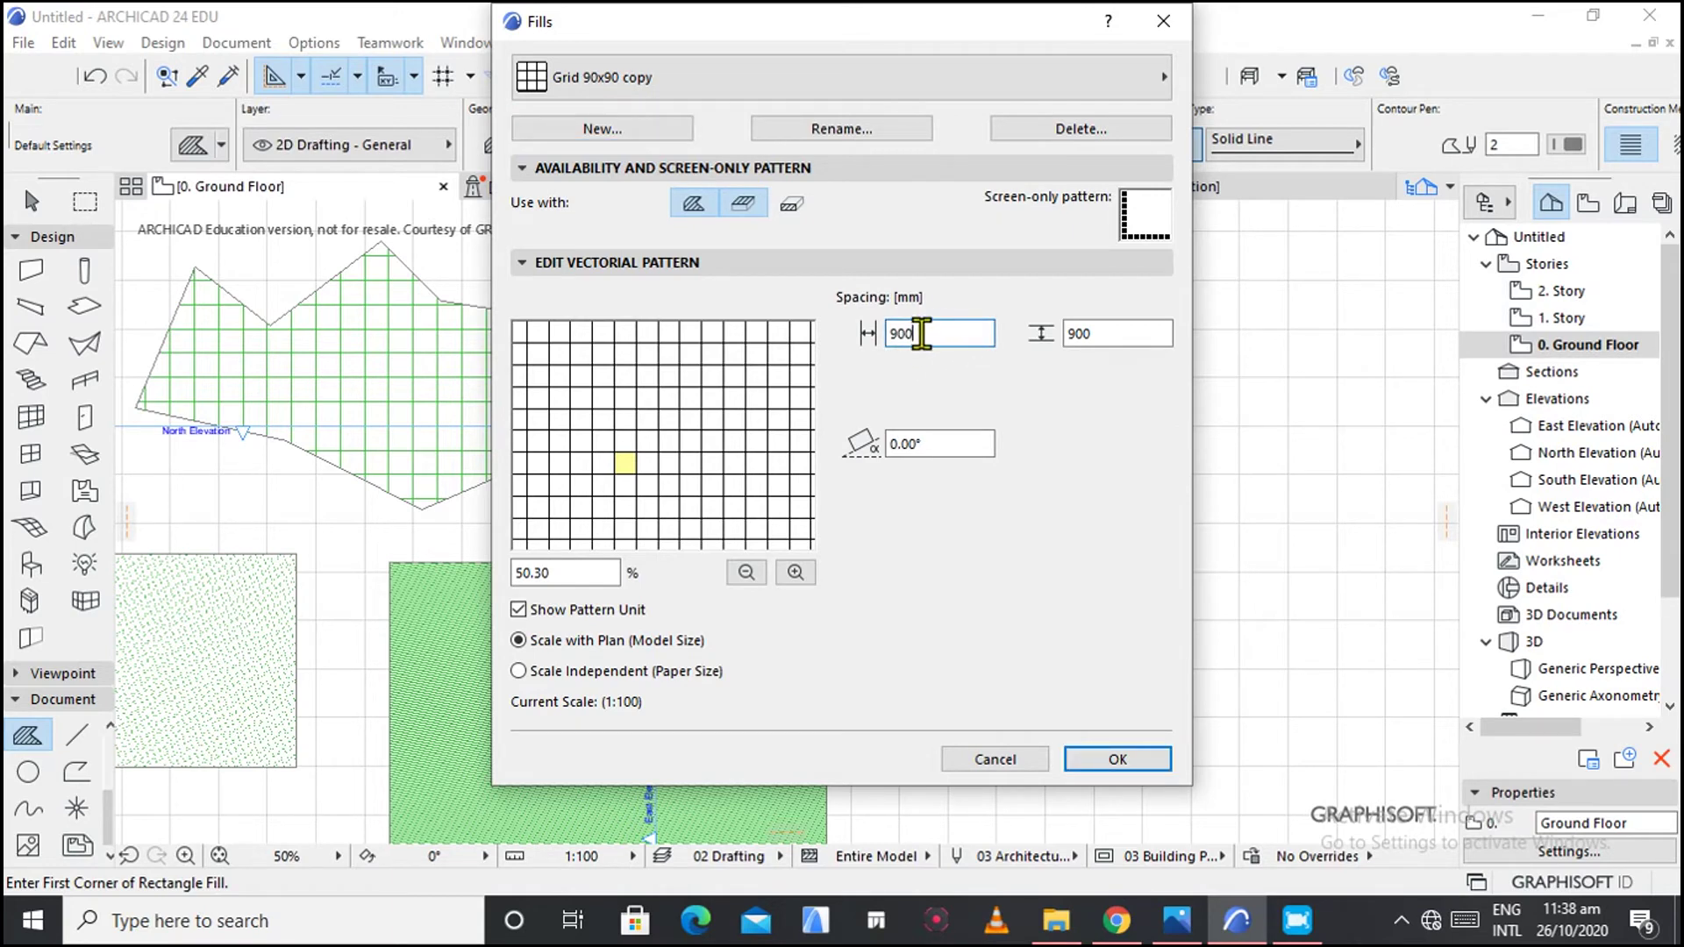
key("BackSpace")
key("BackSpace")
key("BackSpace")
type("450")
left_click(1101, 332)
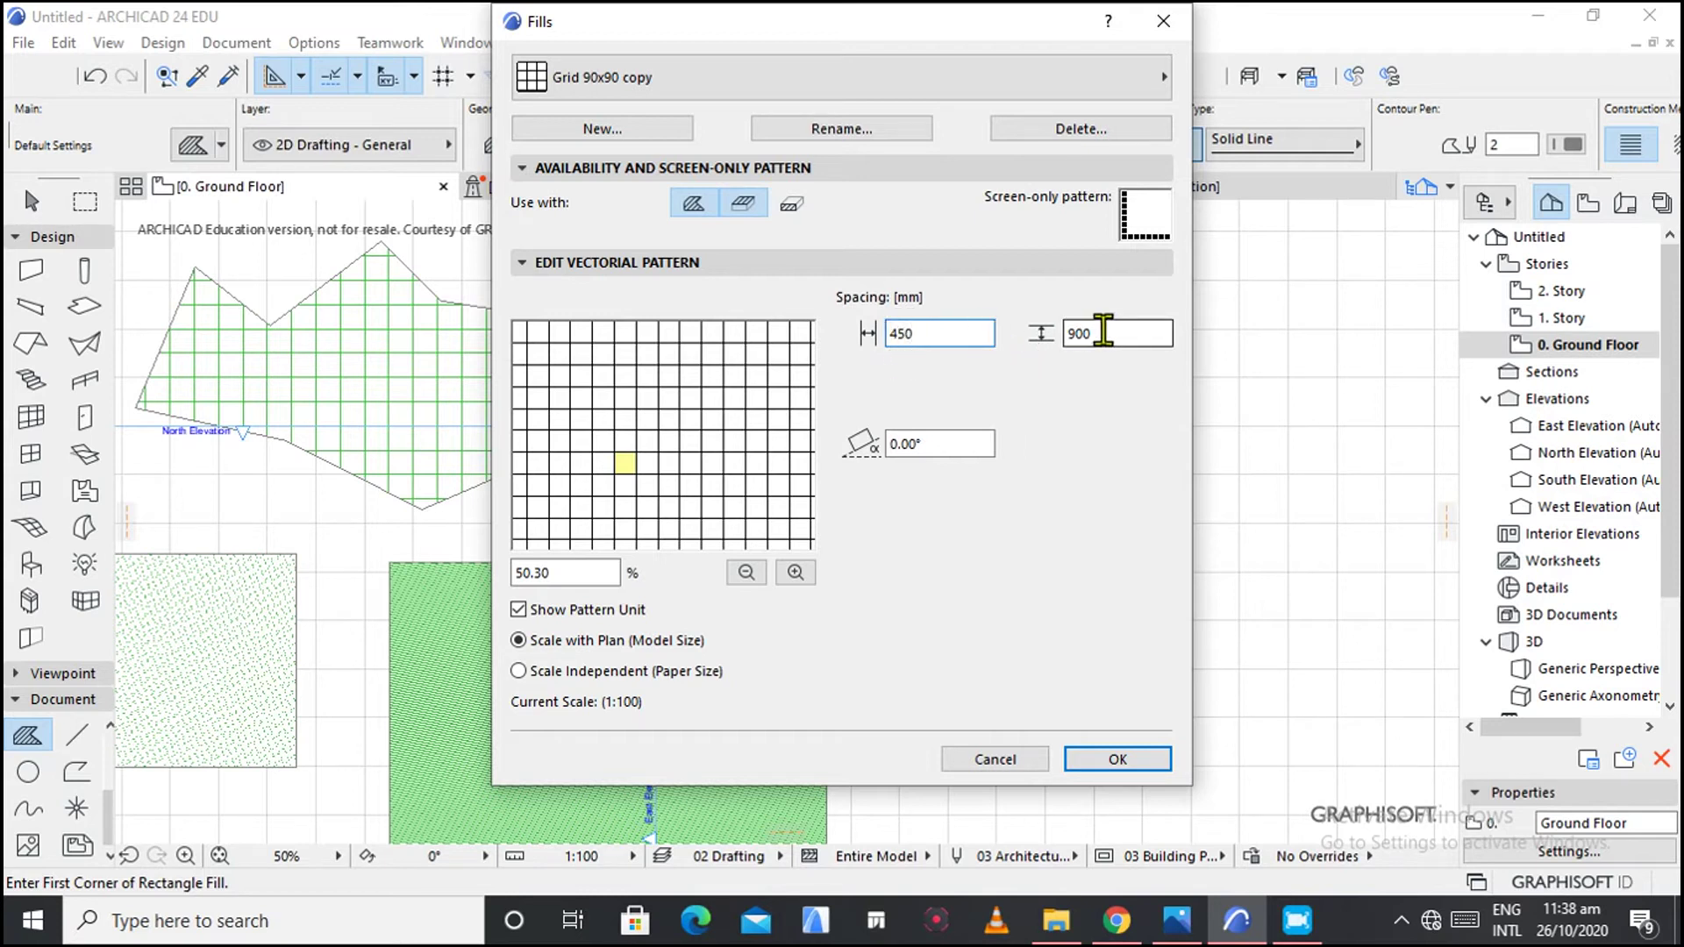
key("BackSpace")
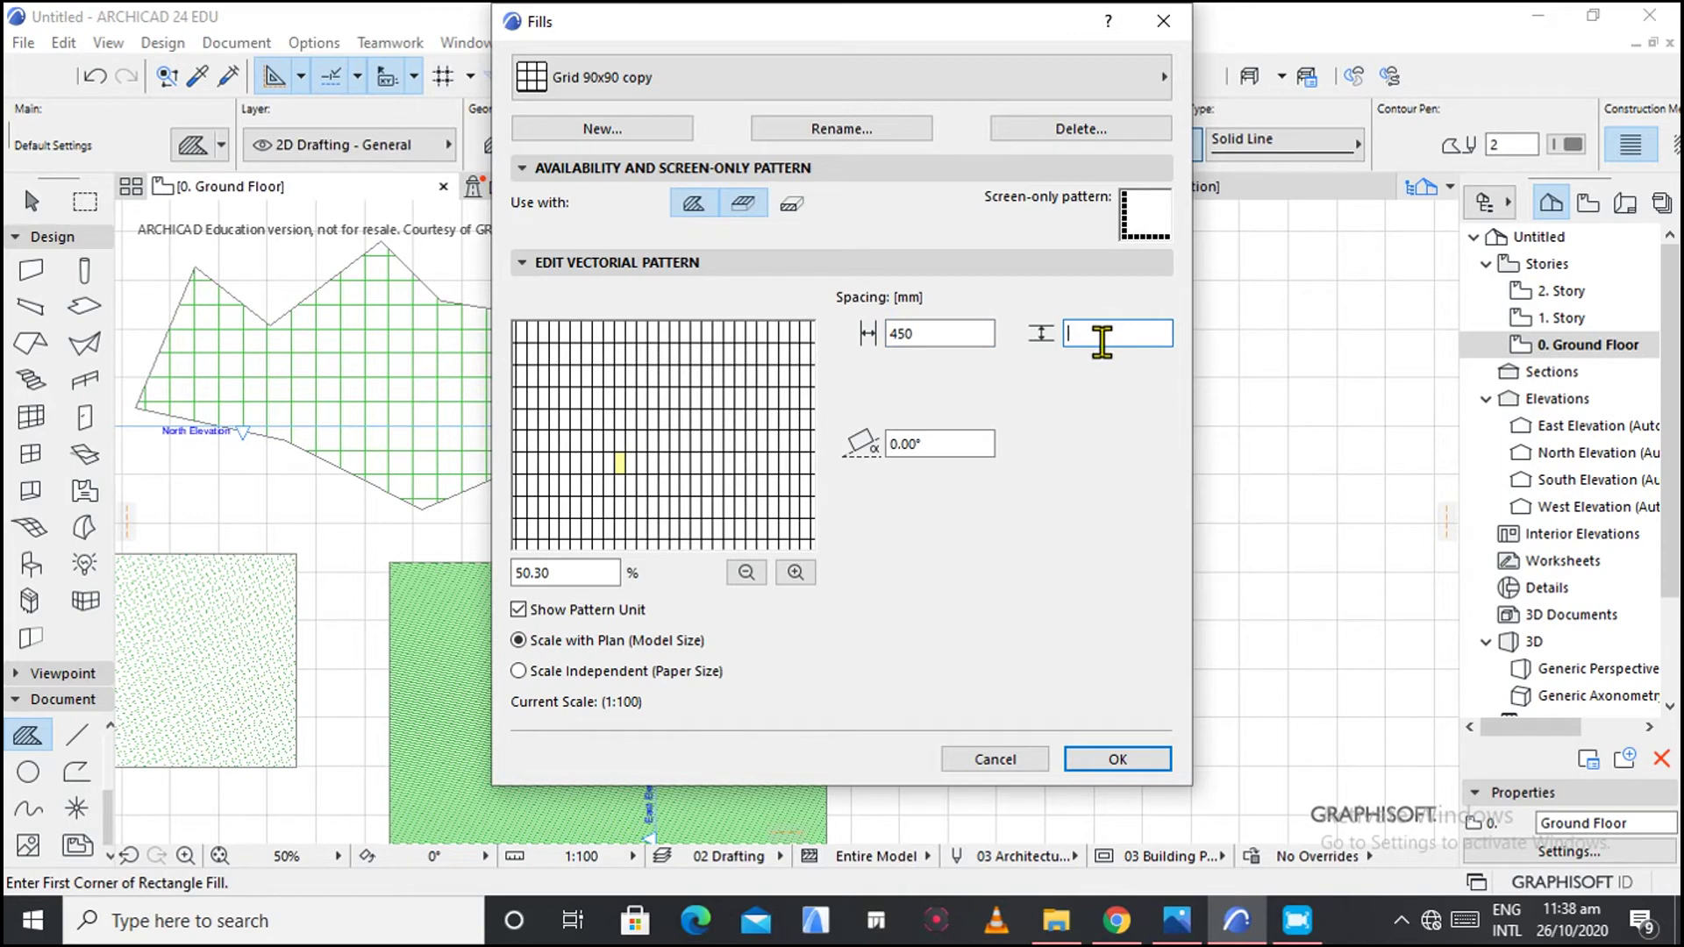
type("450")
left_click(1119, 759)
Draw a rectangular fill with the Grid 90x90 copy pattern in the empty area to the right of the existing fills.
left_click(938, 437)
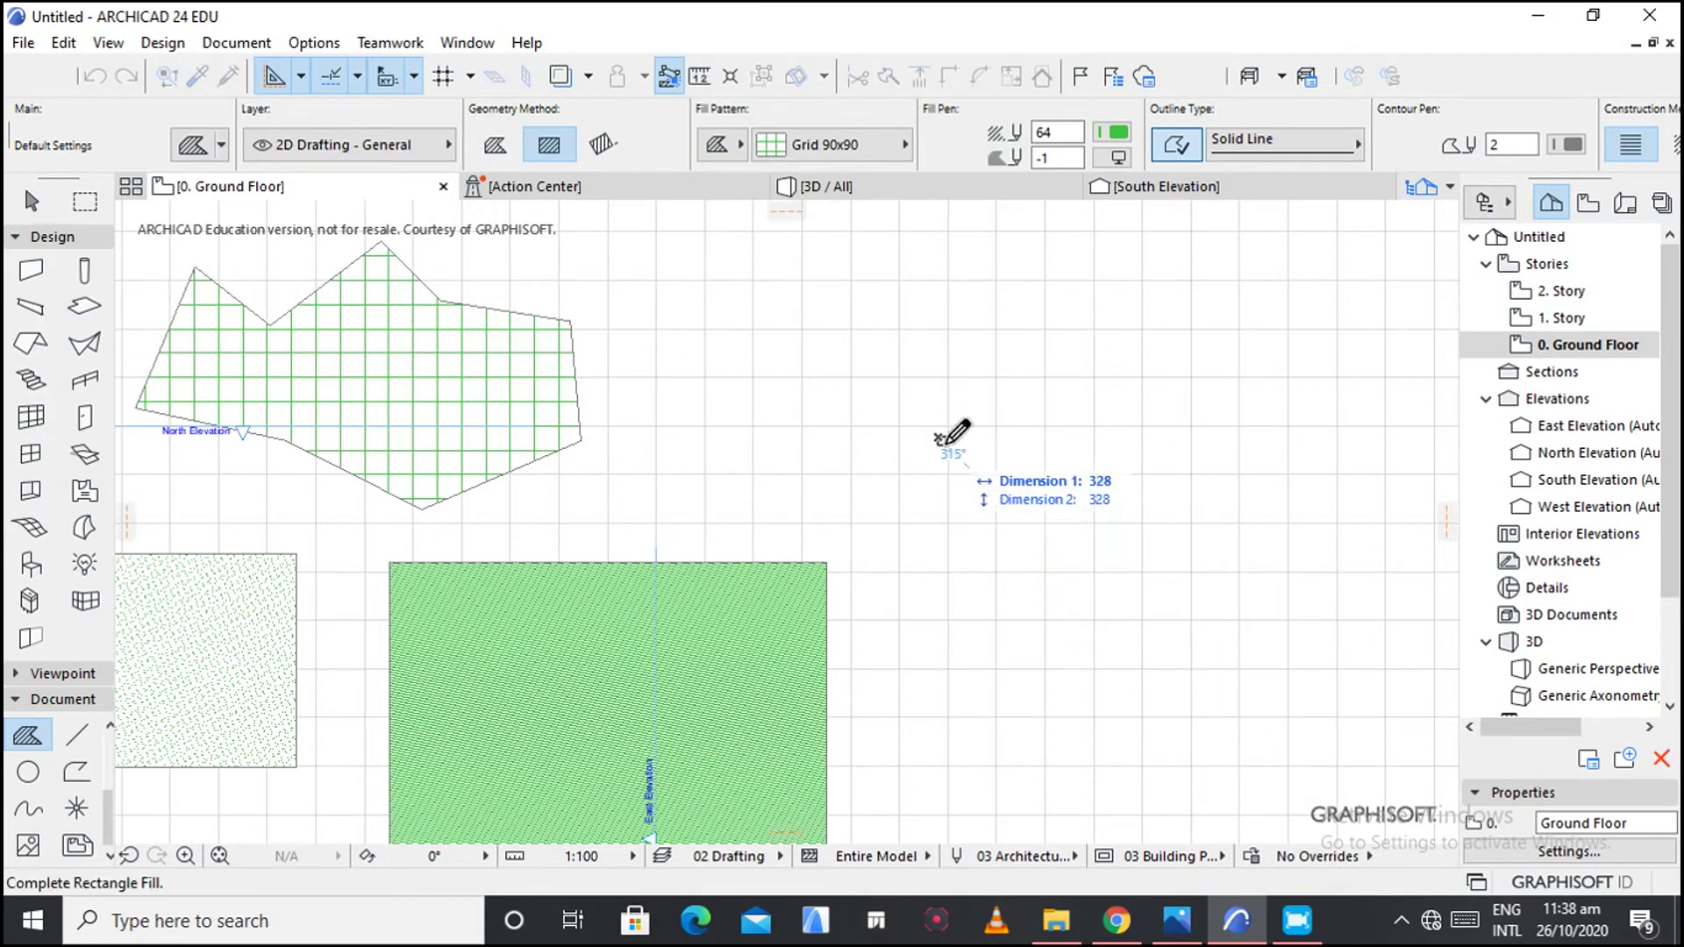
key("Escape")
left_click(802, 154)
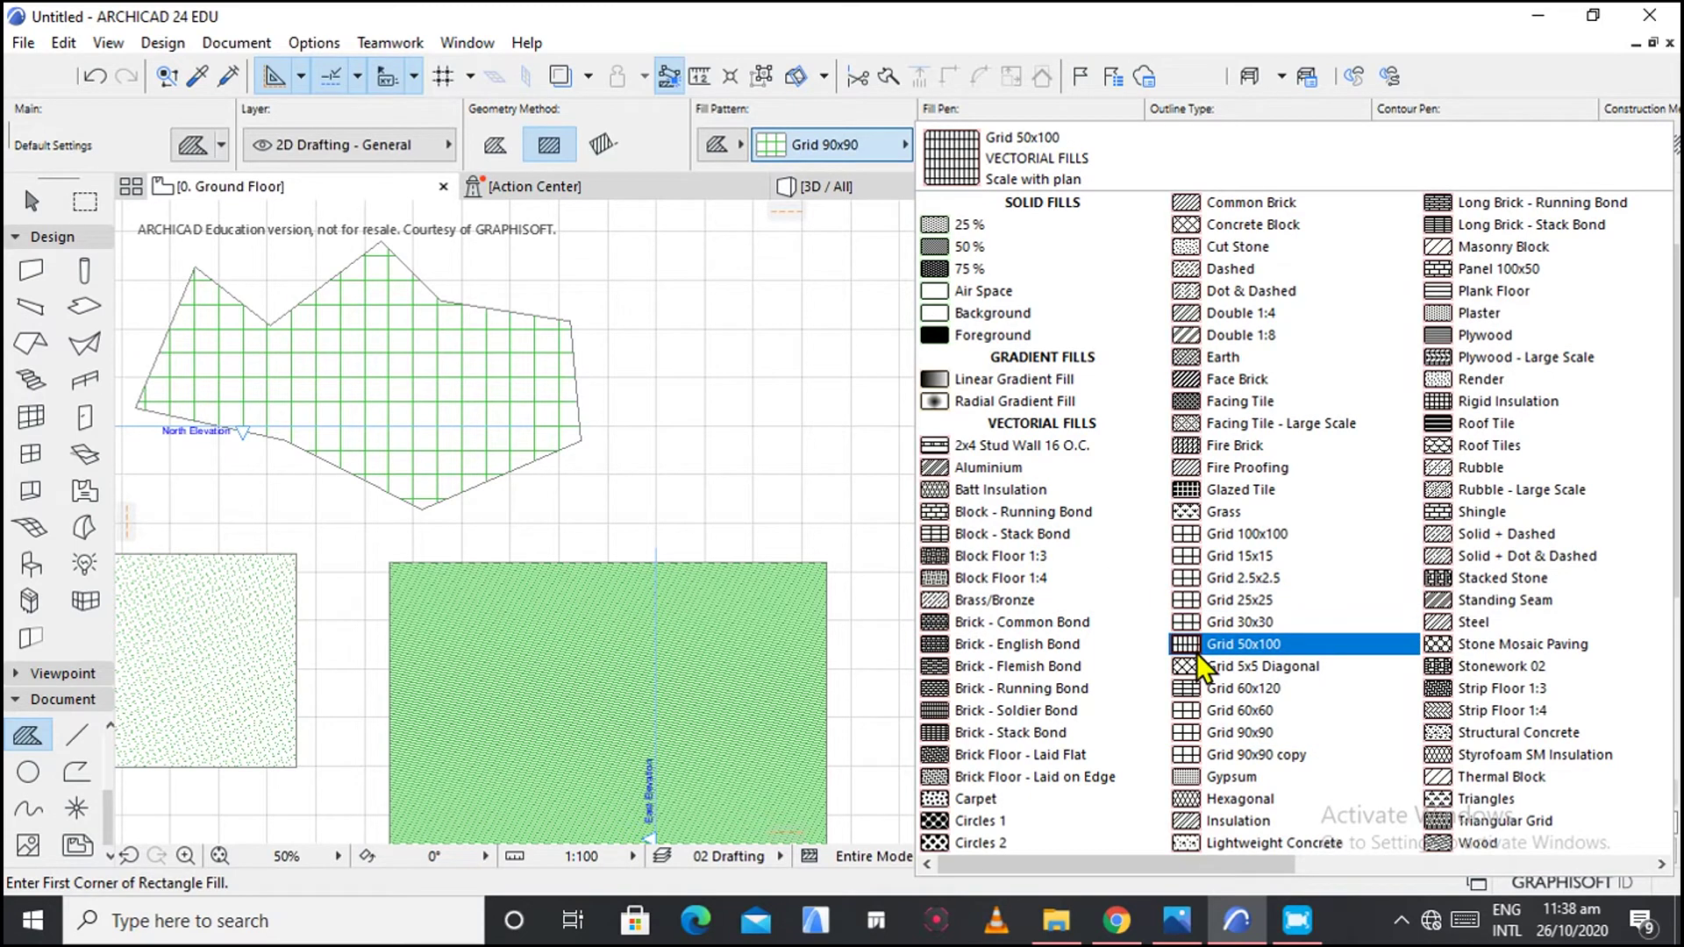
left_click(1243, 760)
left_click(971, 384)
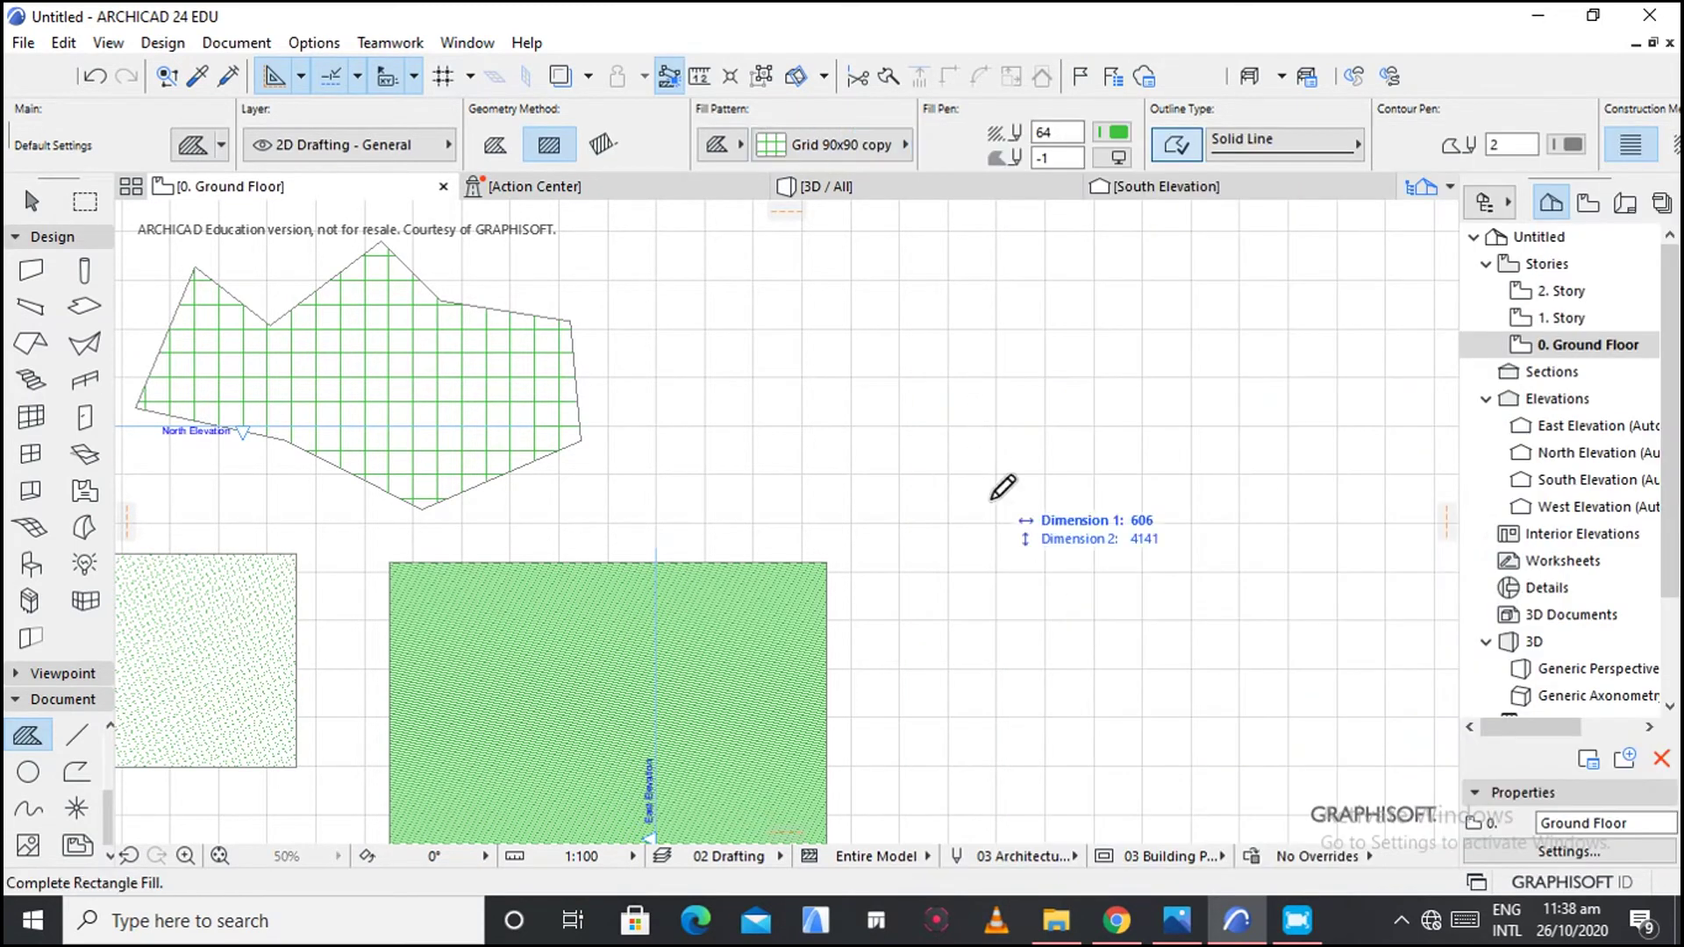
left_click(1295, 723)
Examine the new rectangular fill's grid up close, compare it with the other fills, and review the fill pattern list.
scroll(1079, 575, "up", 5)
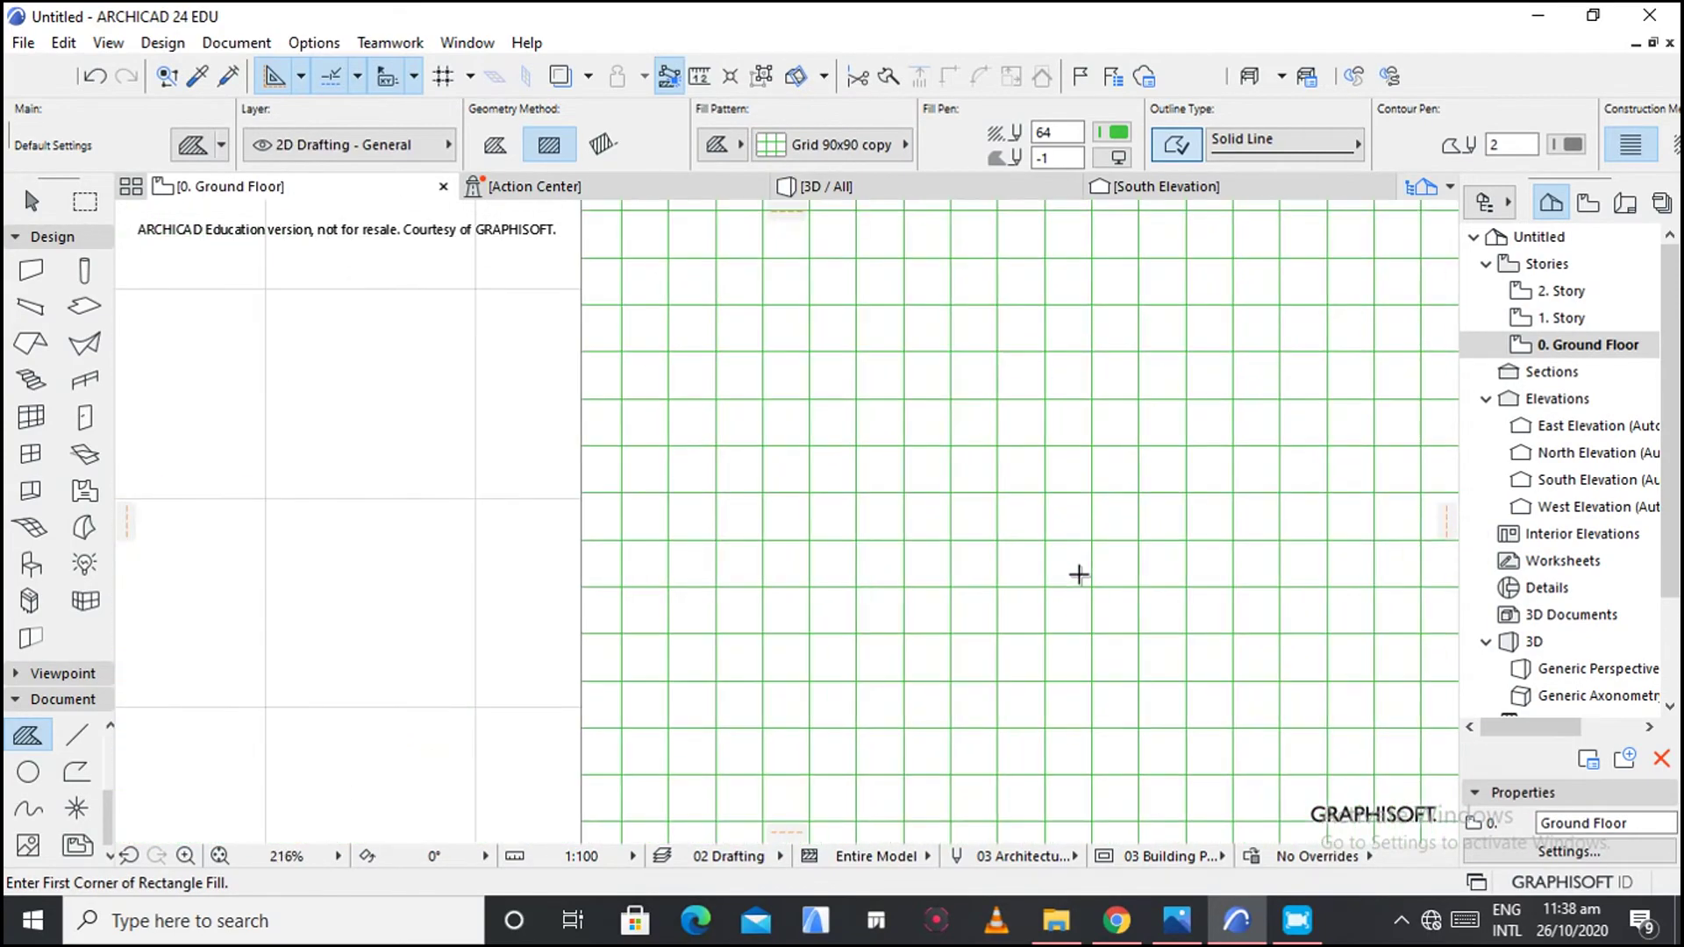
scroll(1078, 575, "down", 5)
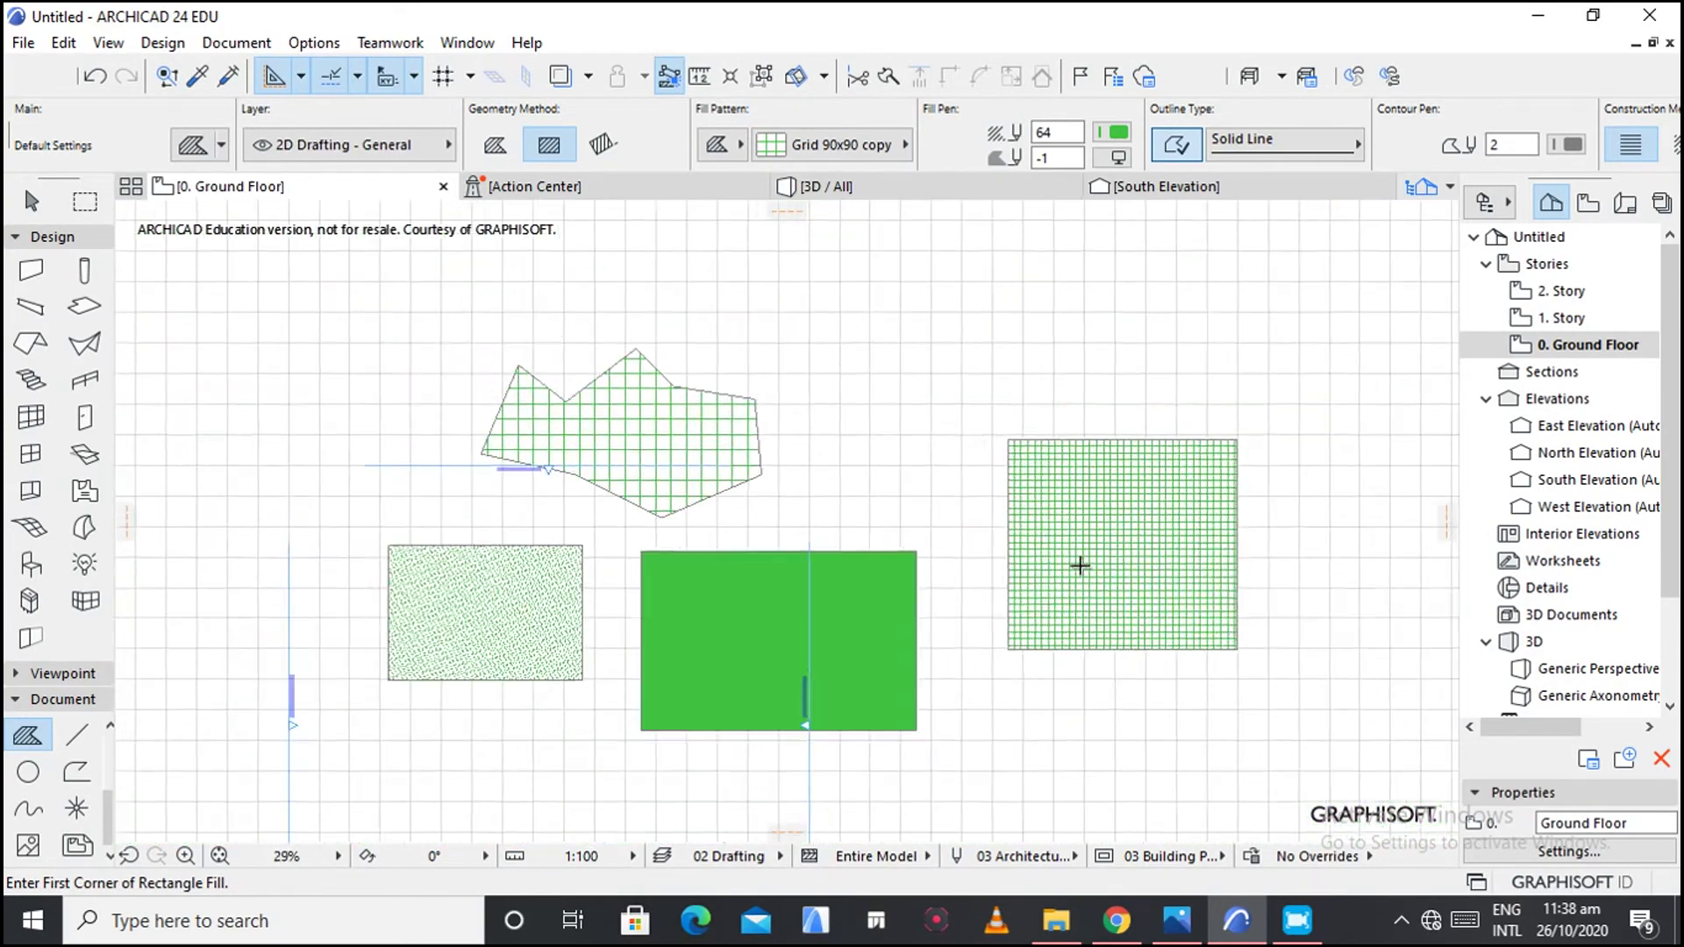
scroll(1080, 566, "down", 2)
left_click(868, 146)
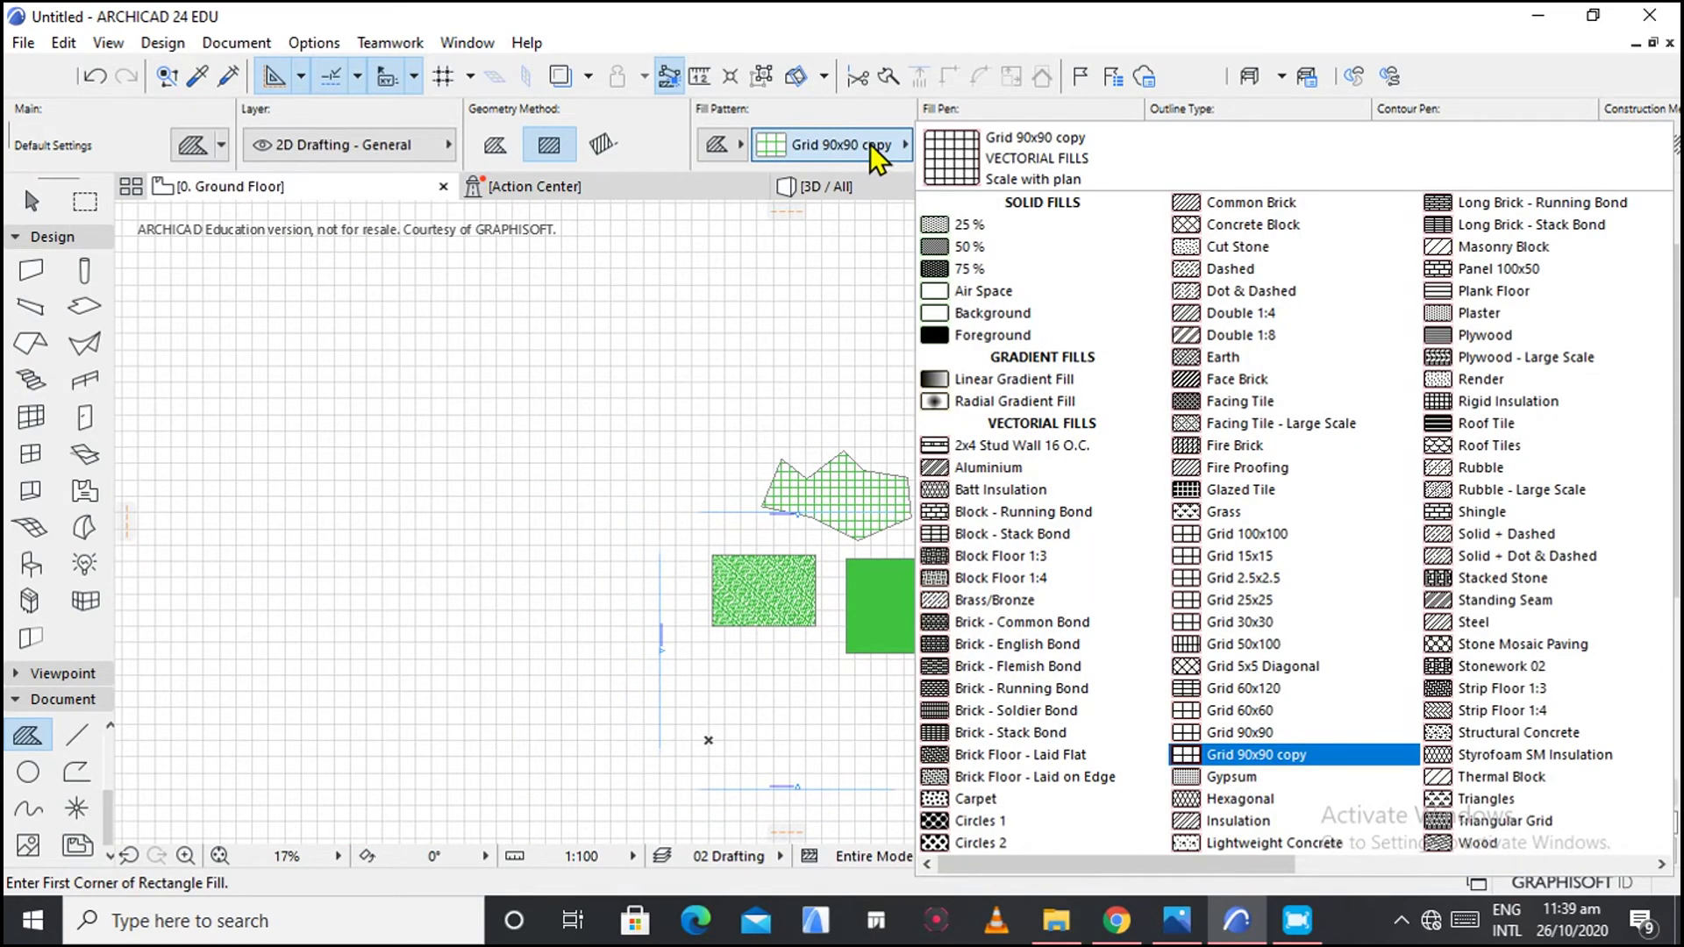
left_click(1219, 756)
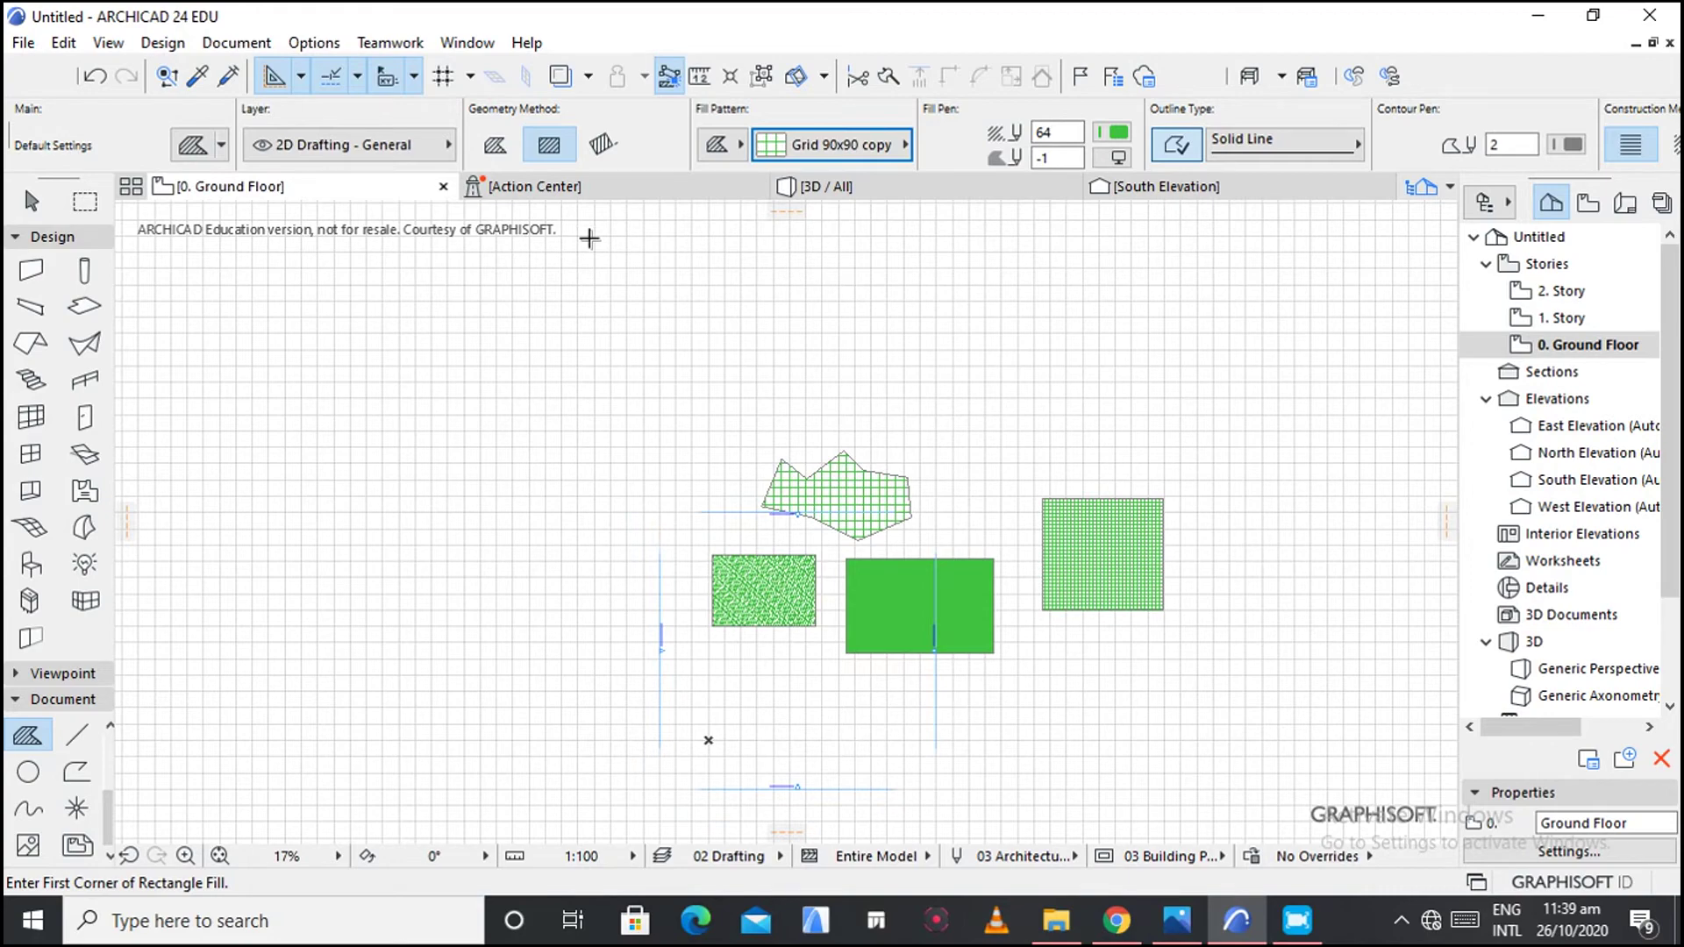
scroll(1237, 582, "up", 4)
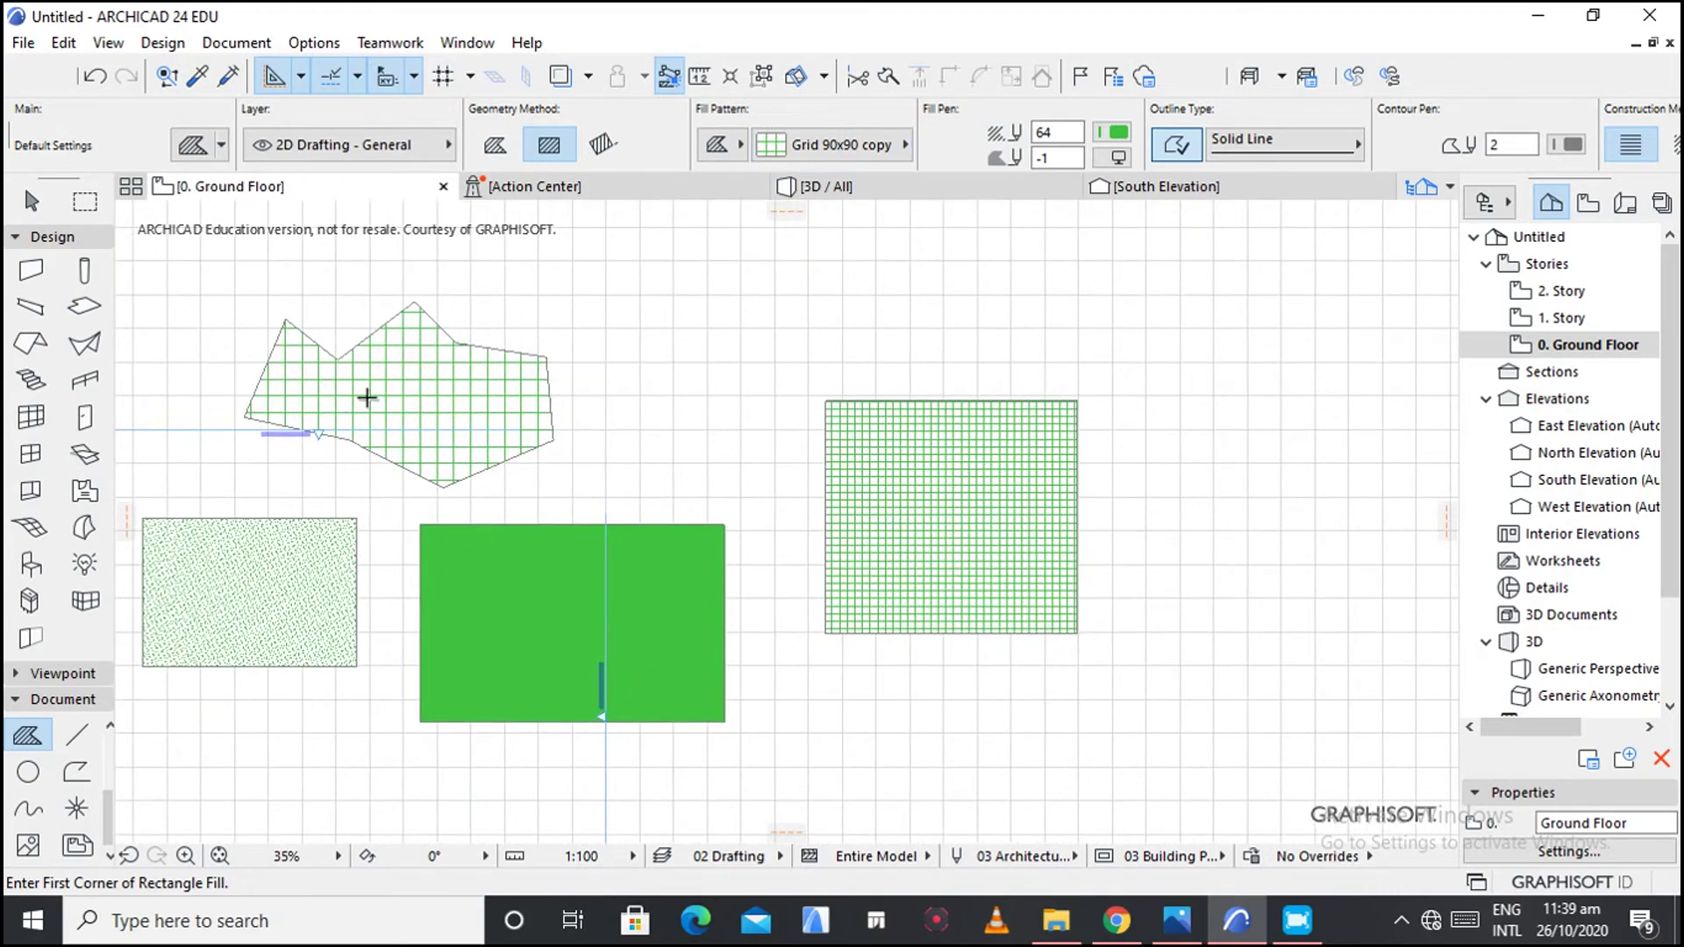
scroll(271, 526, "up", 2)
scroll(440, 584, "down", 4)
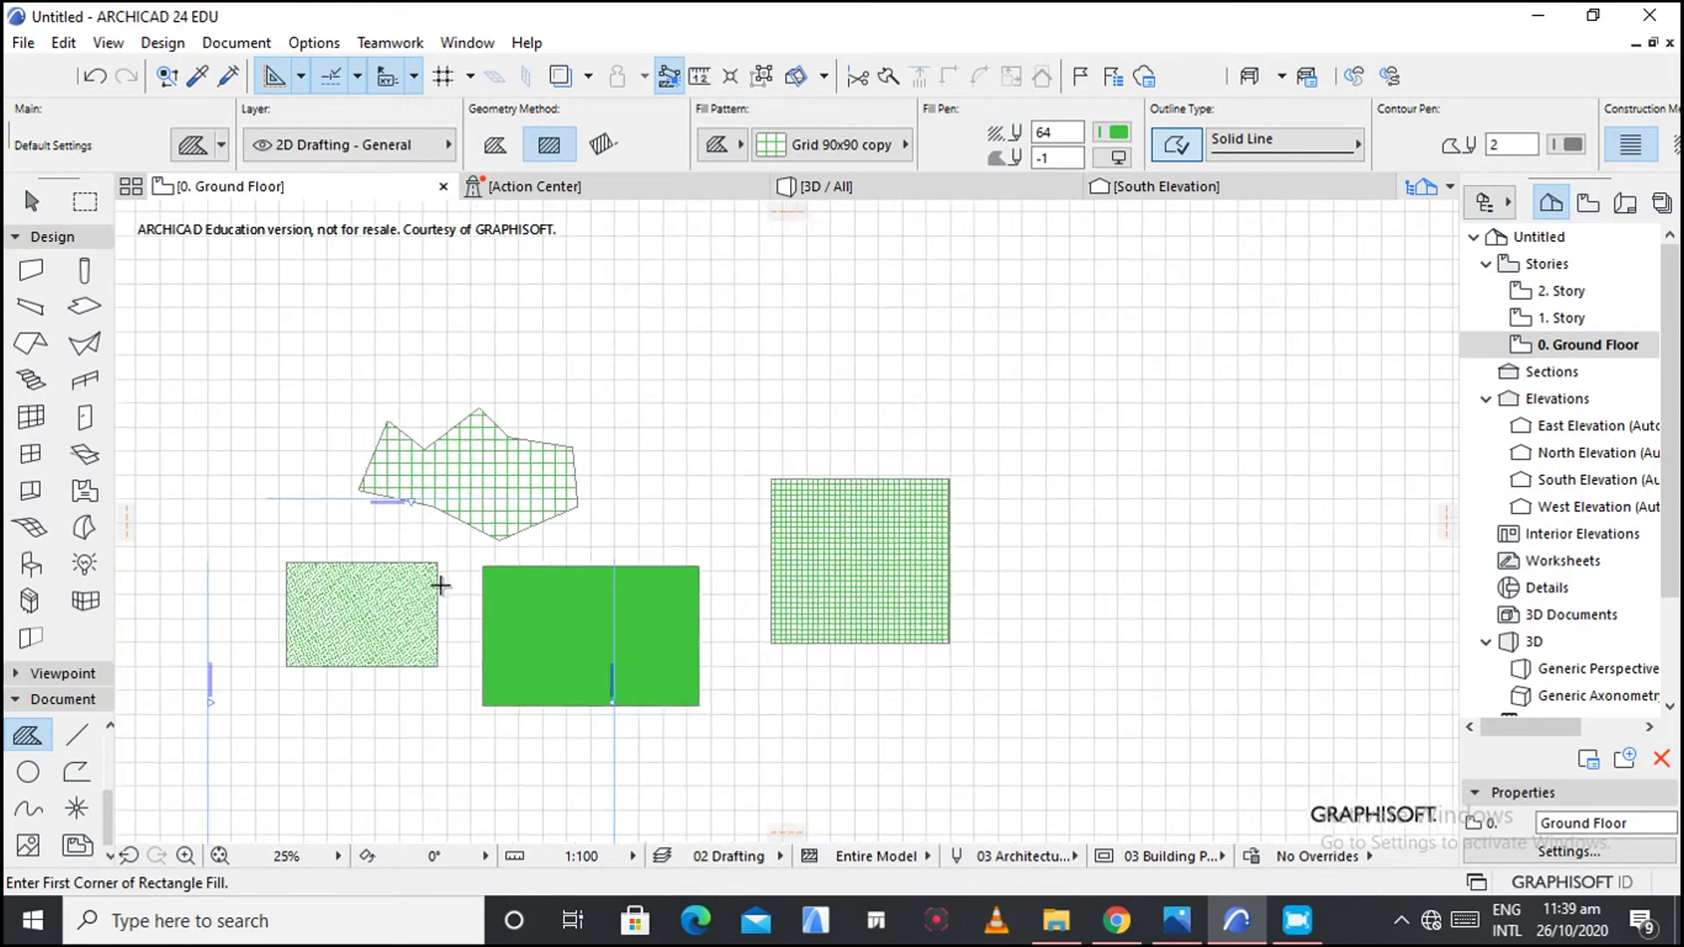
scroll(515, 313, "up", 5)
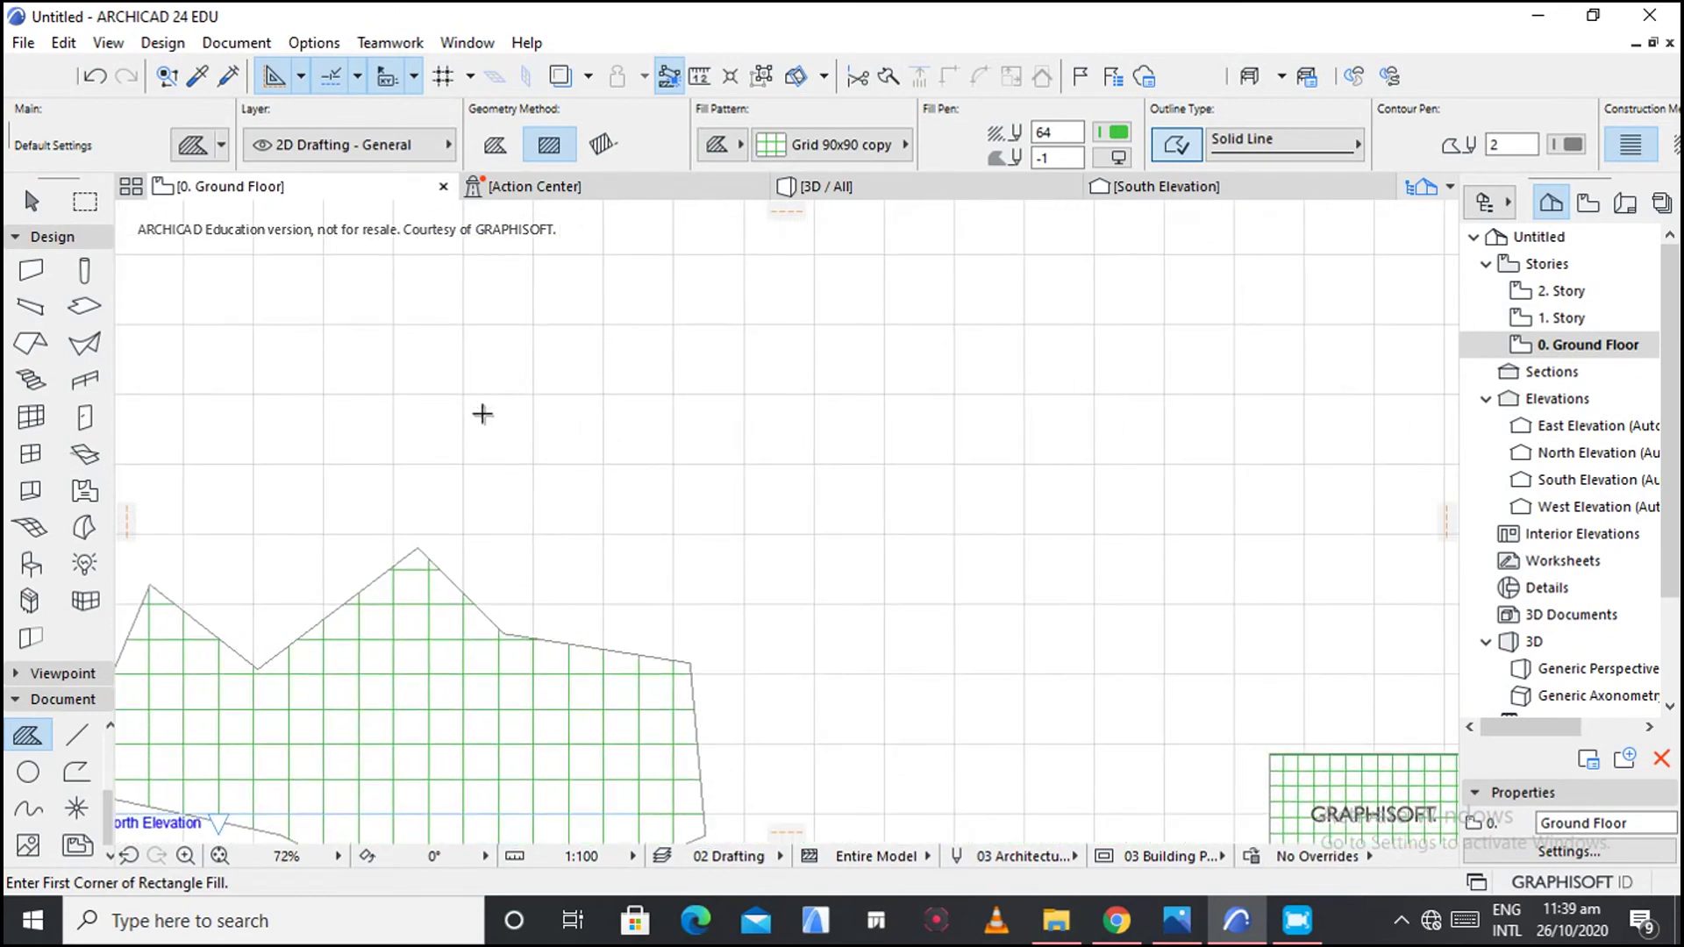
Create a new fill attribute of the Image fill type in the Fills settings.
left_click(316, 42)
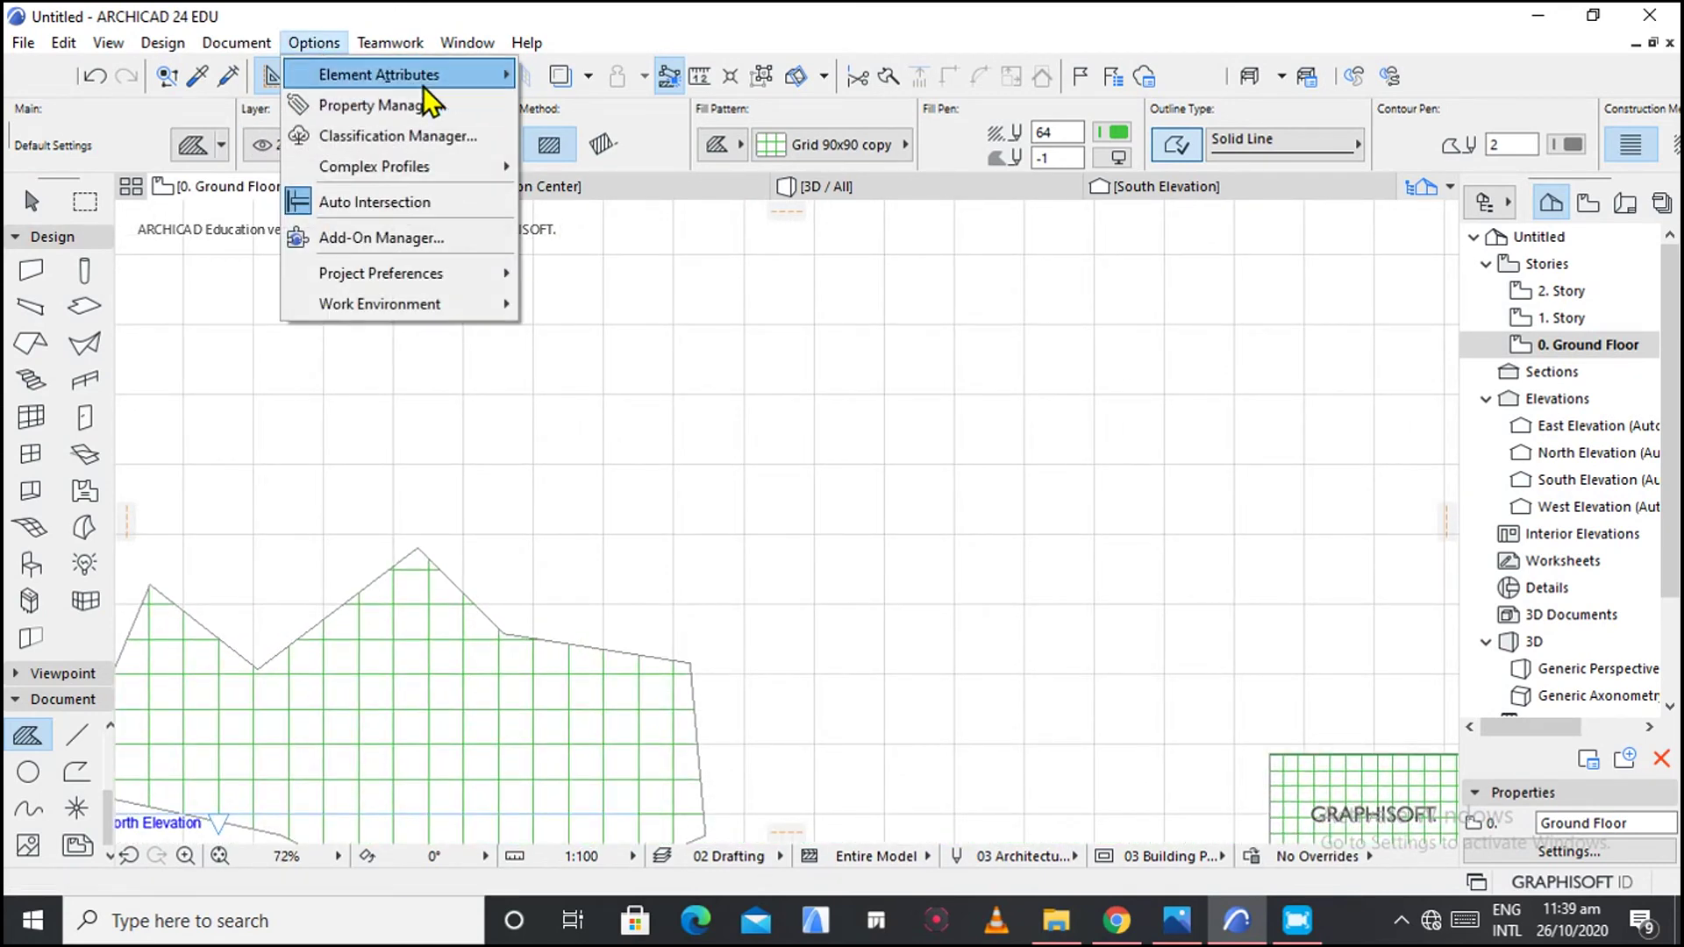
mouse_move(422, 79)
left_click(586, 172)
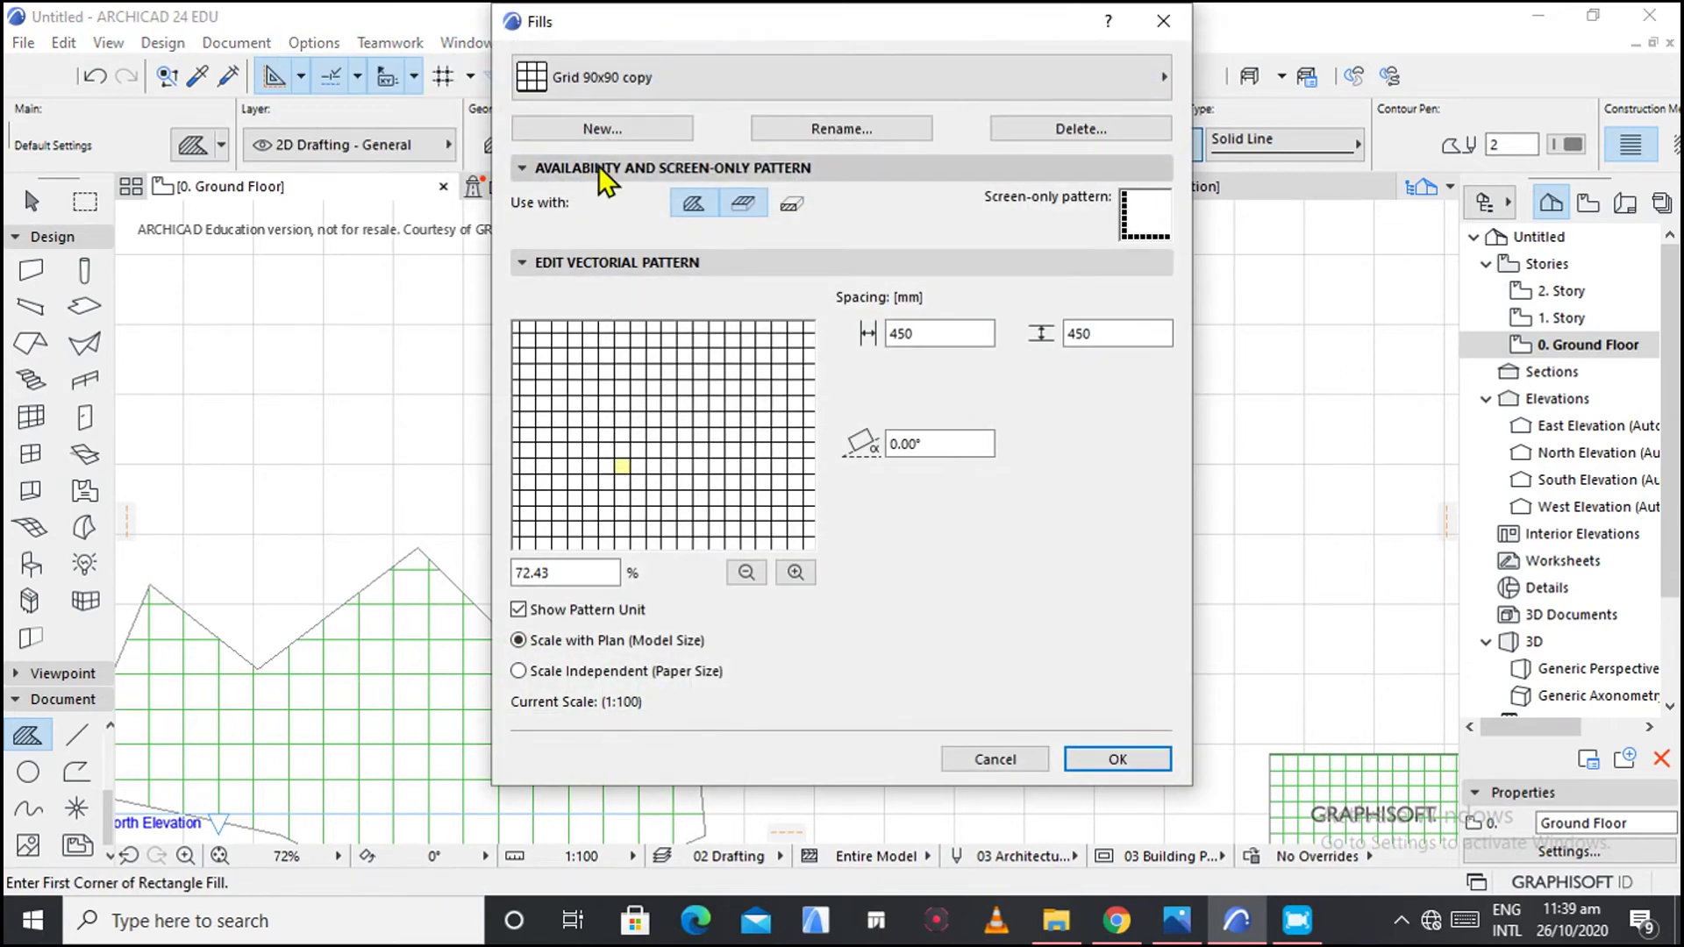
left_click(609, 131)
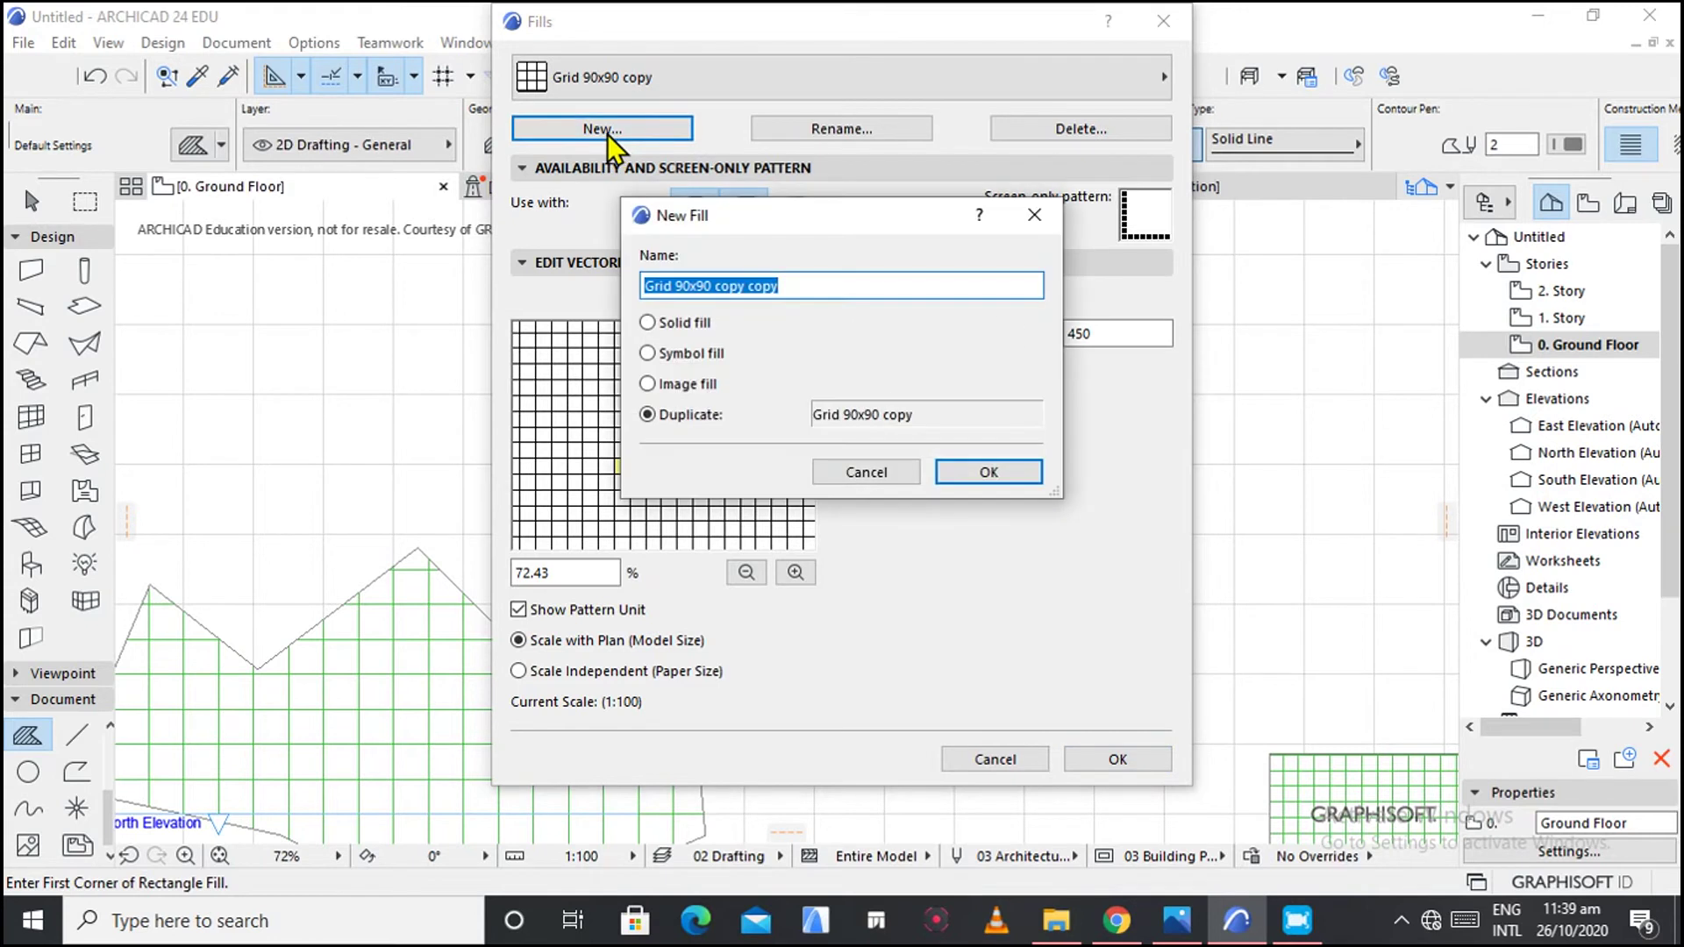
left_click(650, 385)
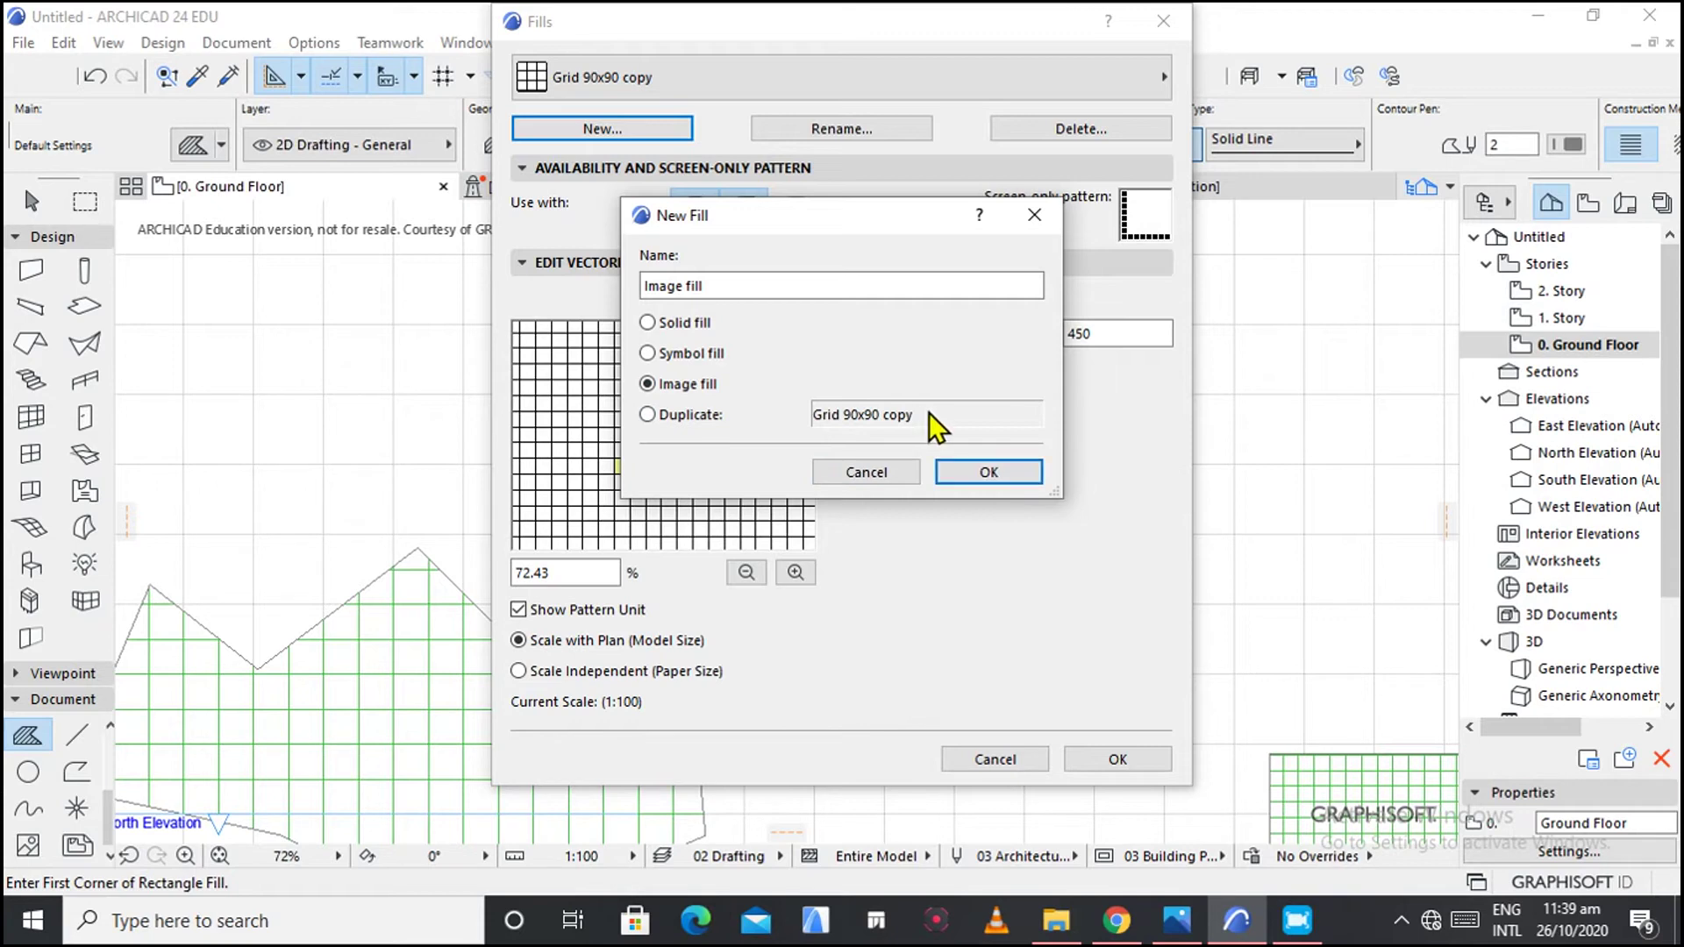
left_click(983, 472)
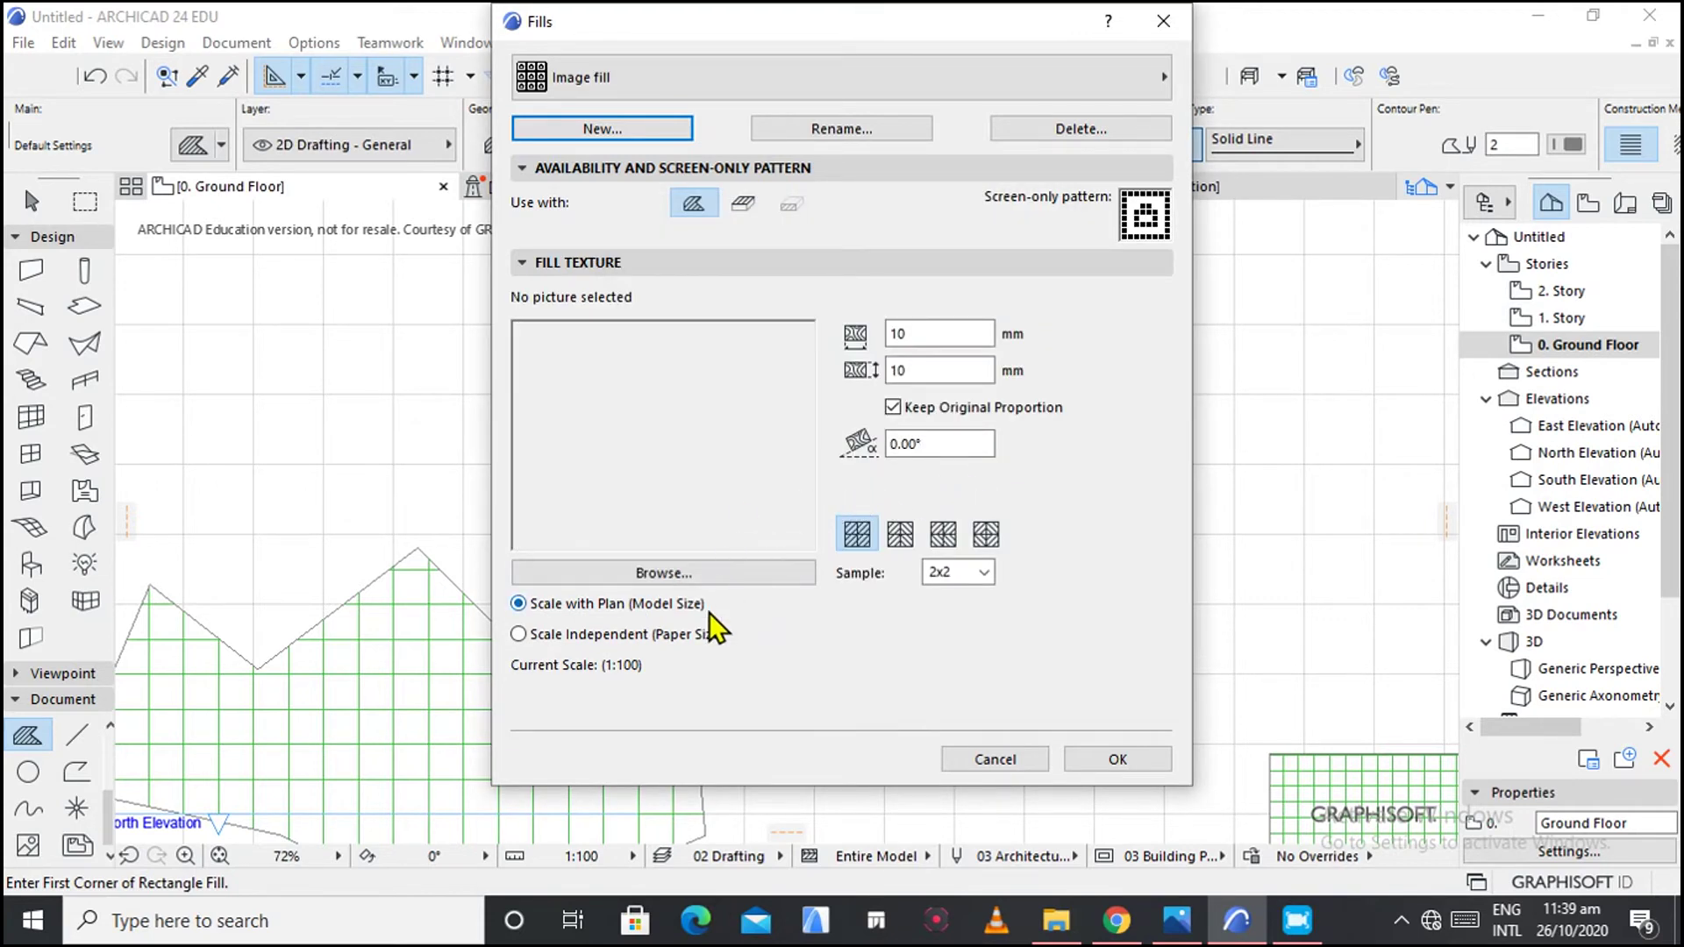
Load download (1).jpg from the Pictures library's Video Projects folder as the texture of the Image fill attribute.
left_click(683, 581)
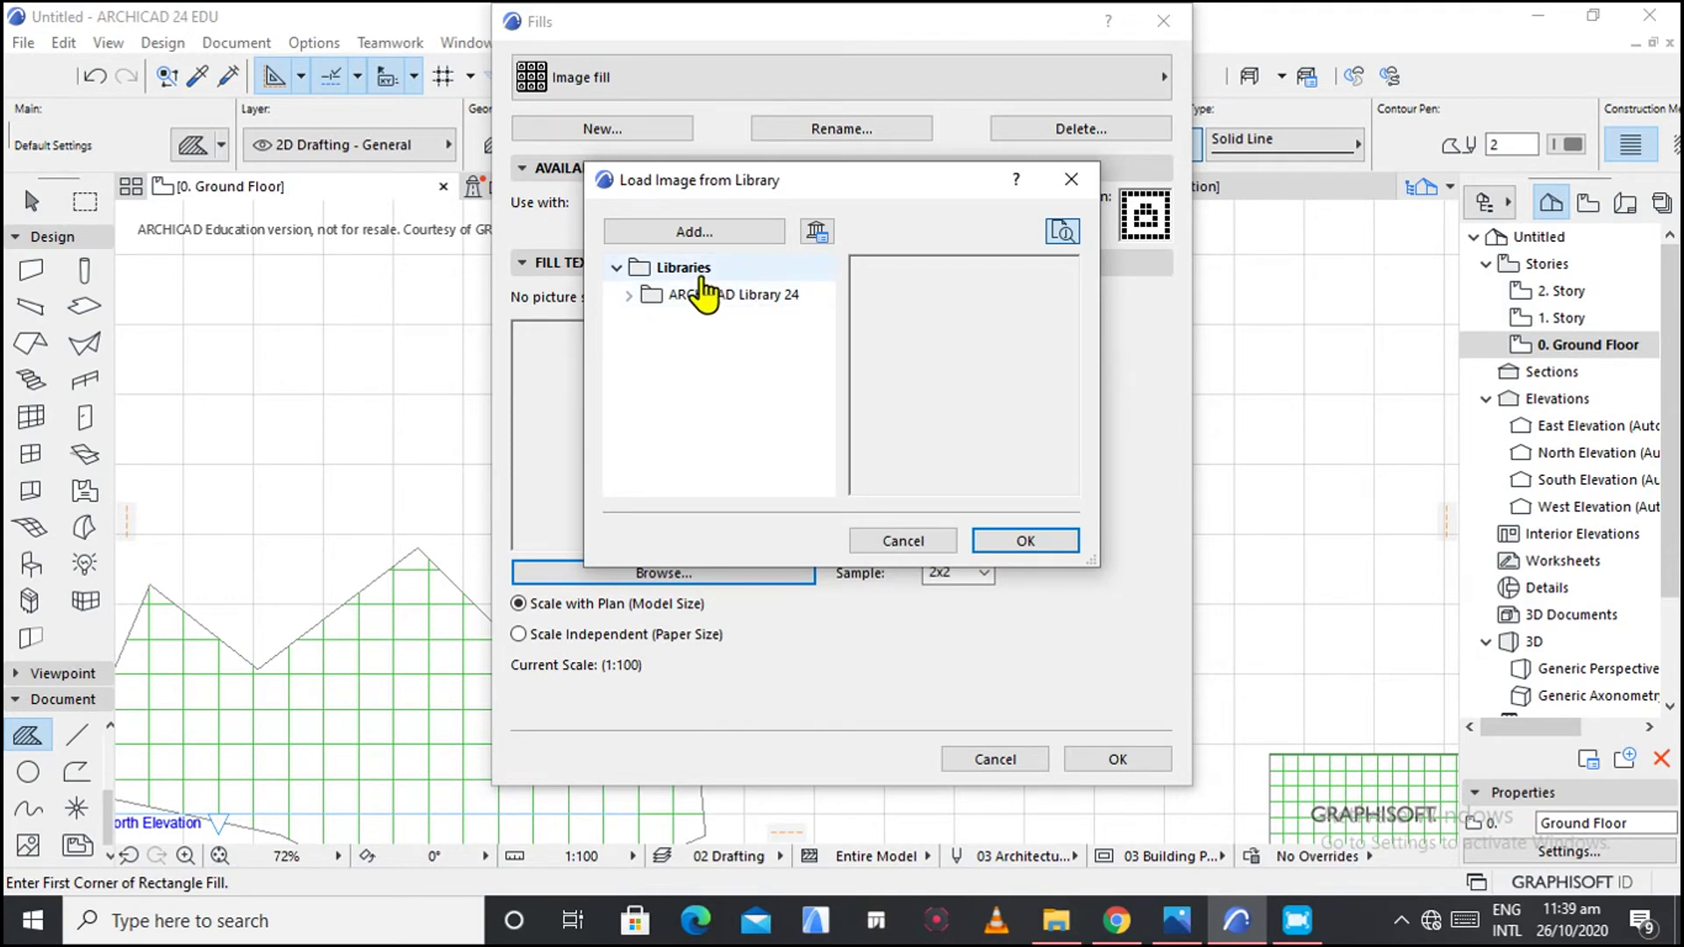
left_click(695, 233)
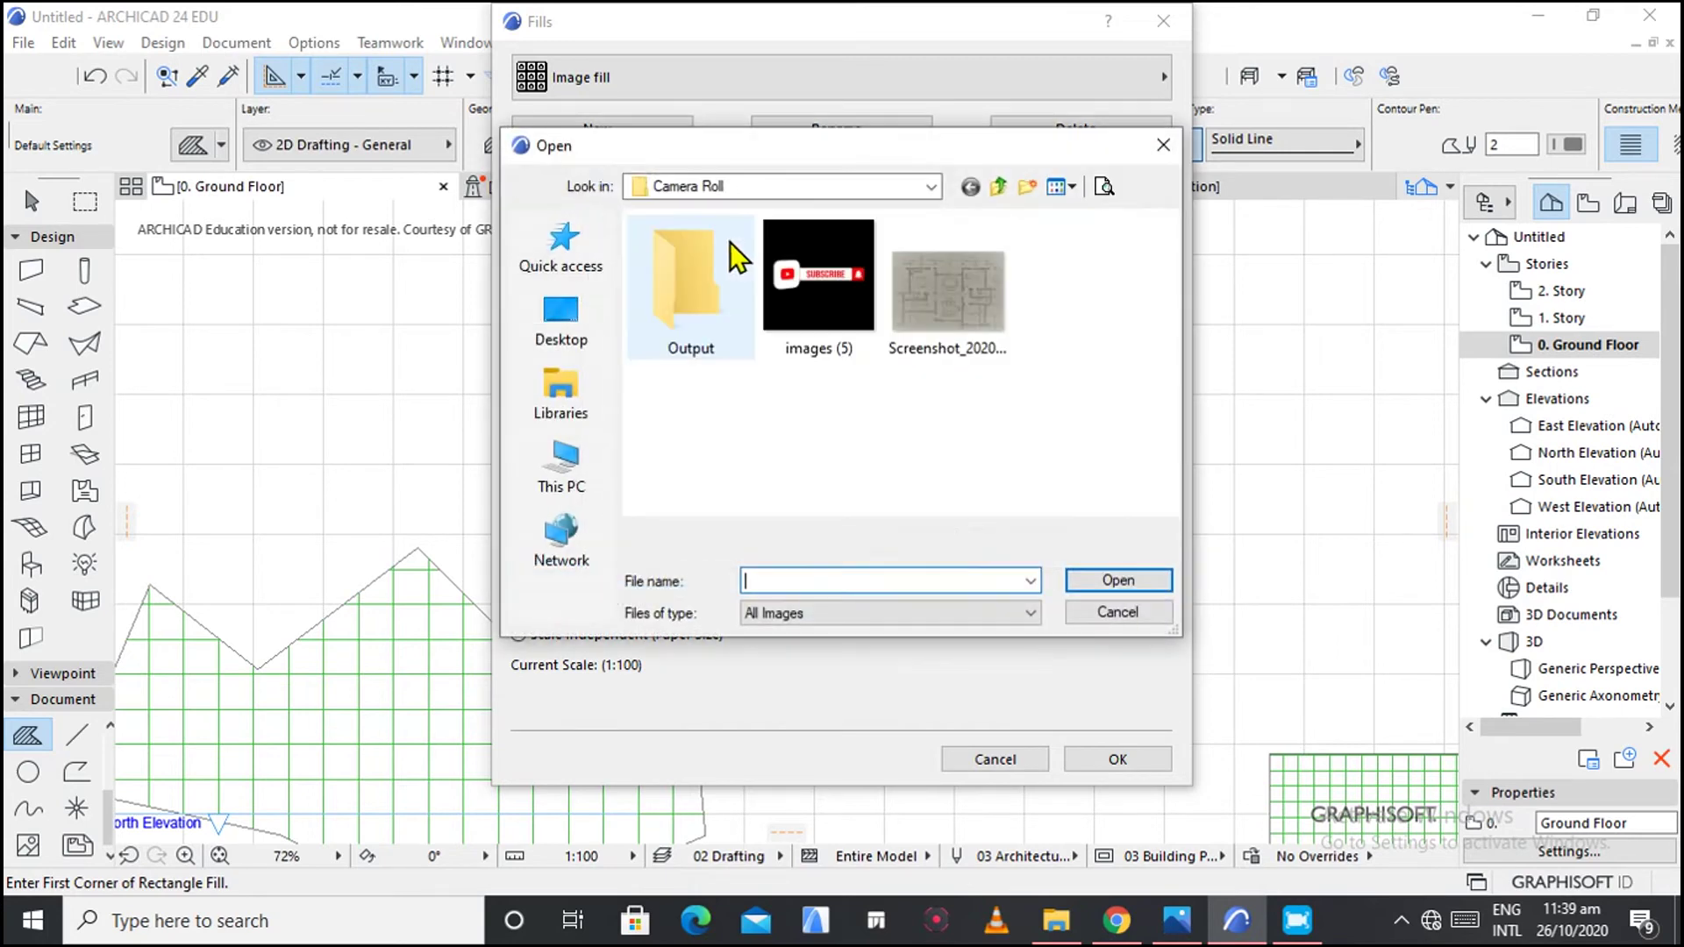
left_click(582, 396)
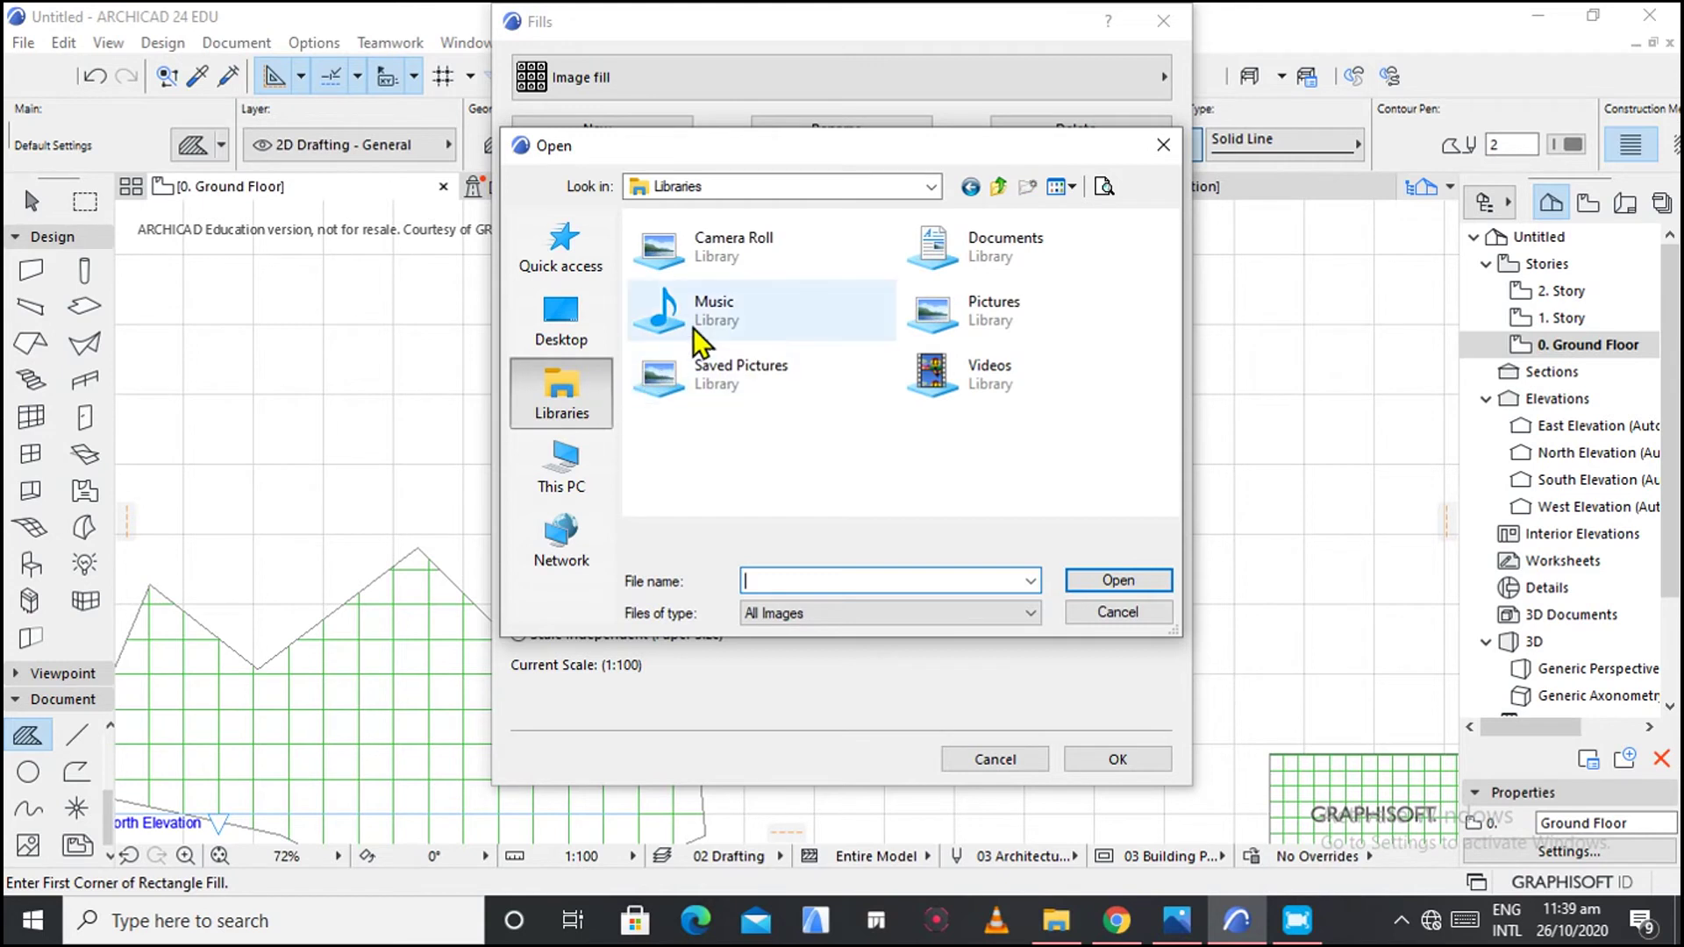
left_click(971, 323)
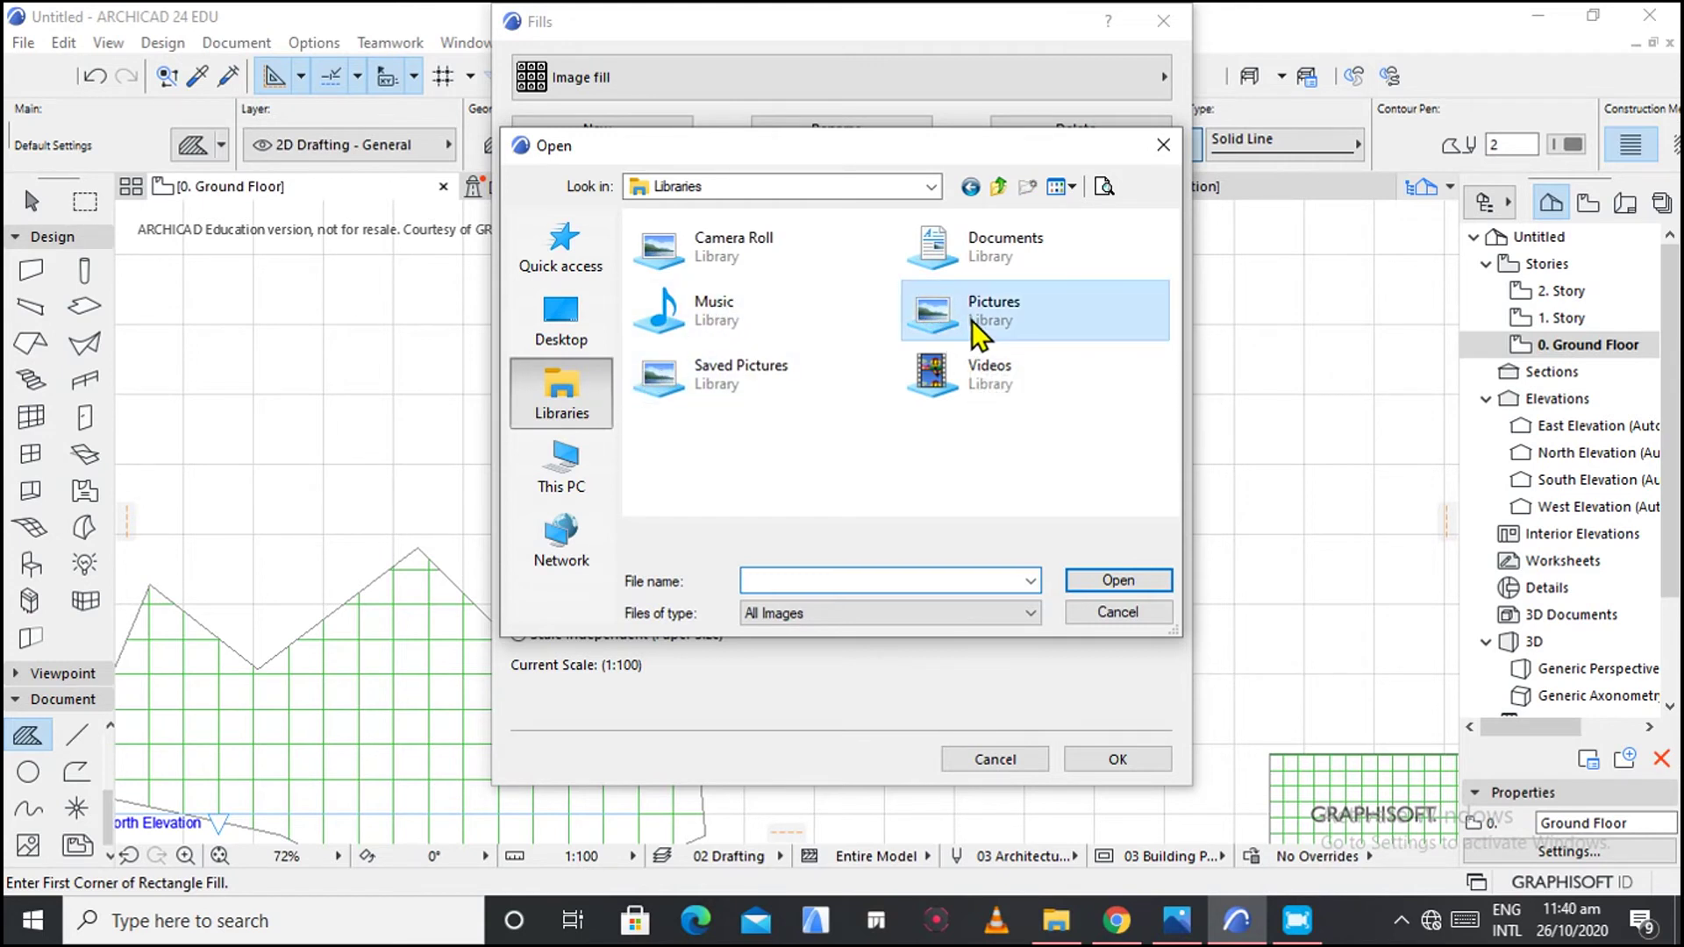
double_click(971, 320)
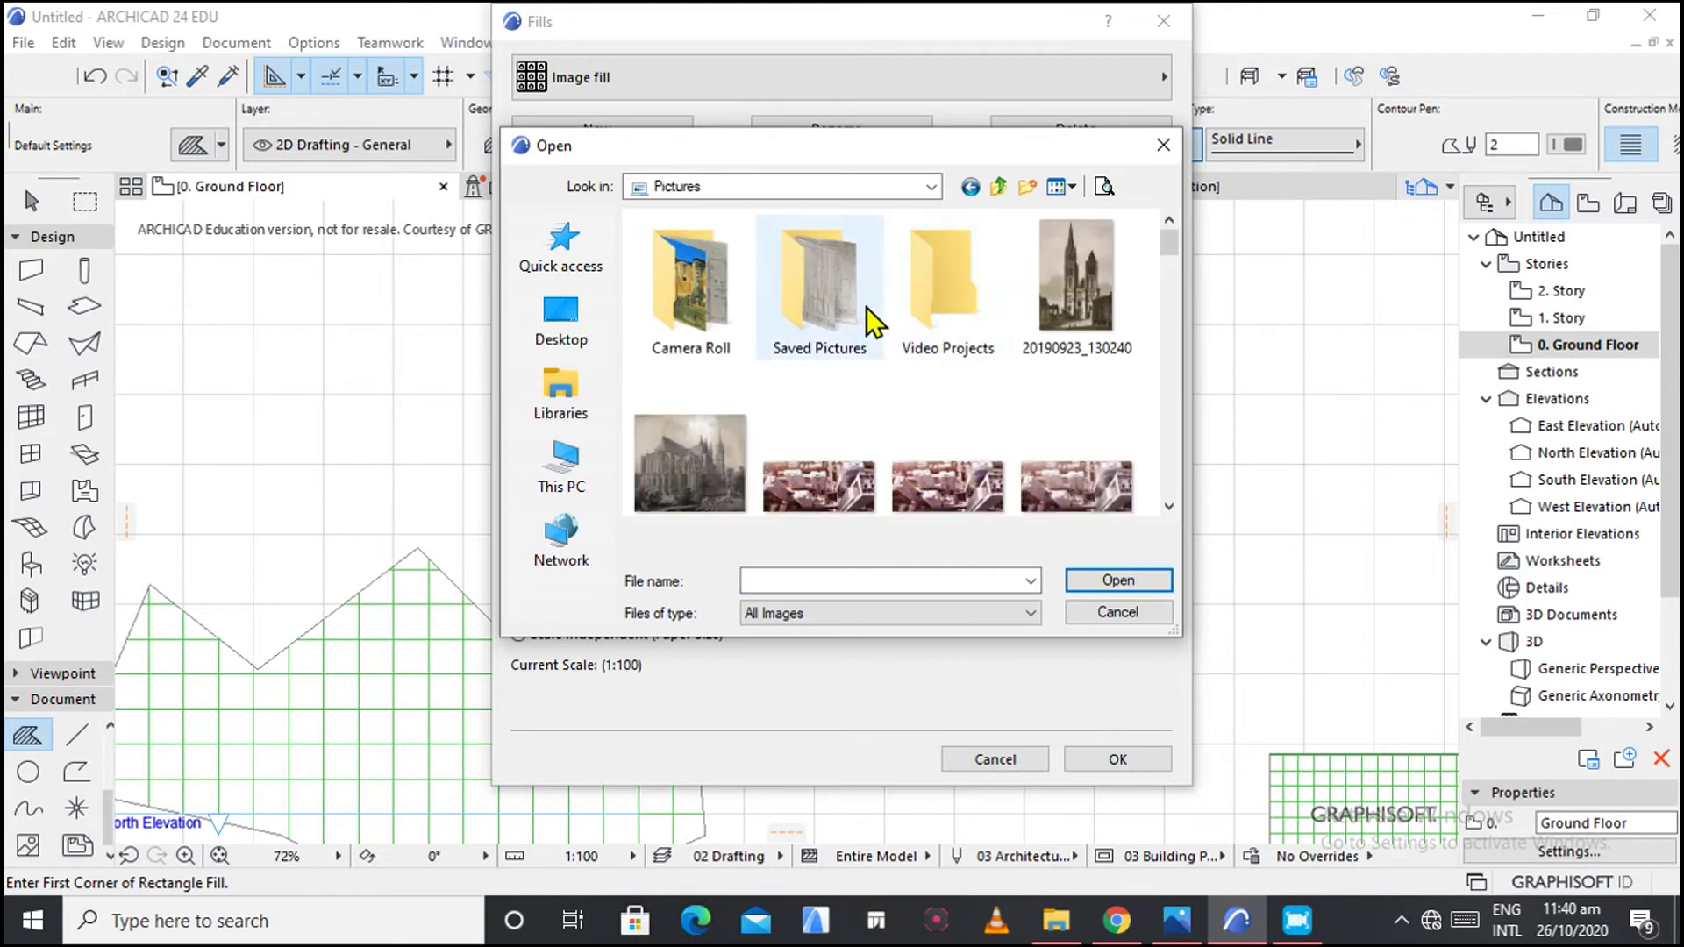
double_click(926, 310)
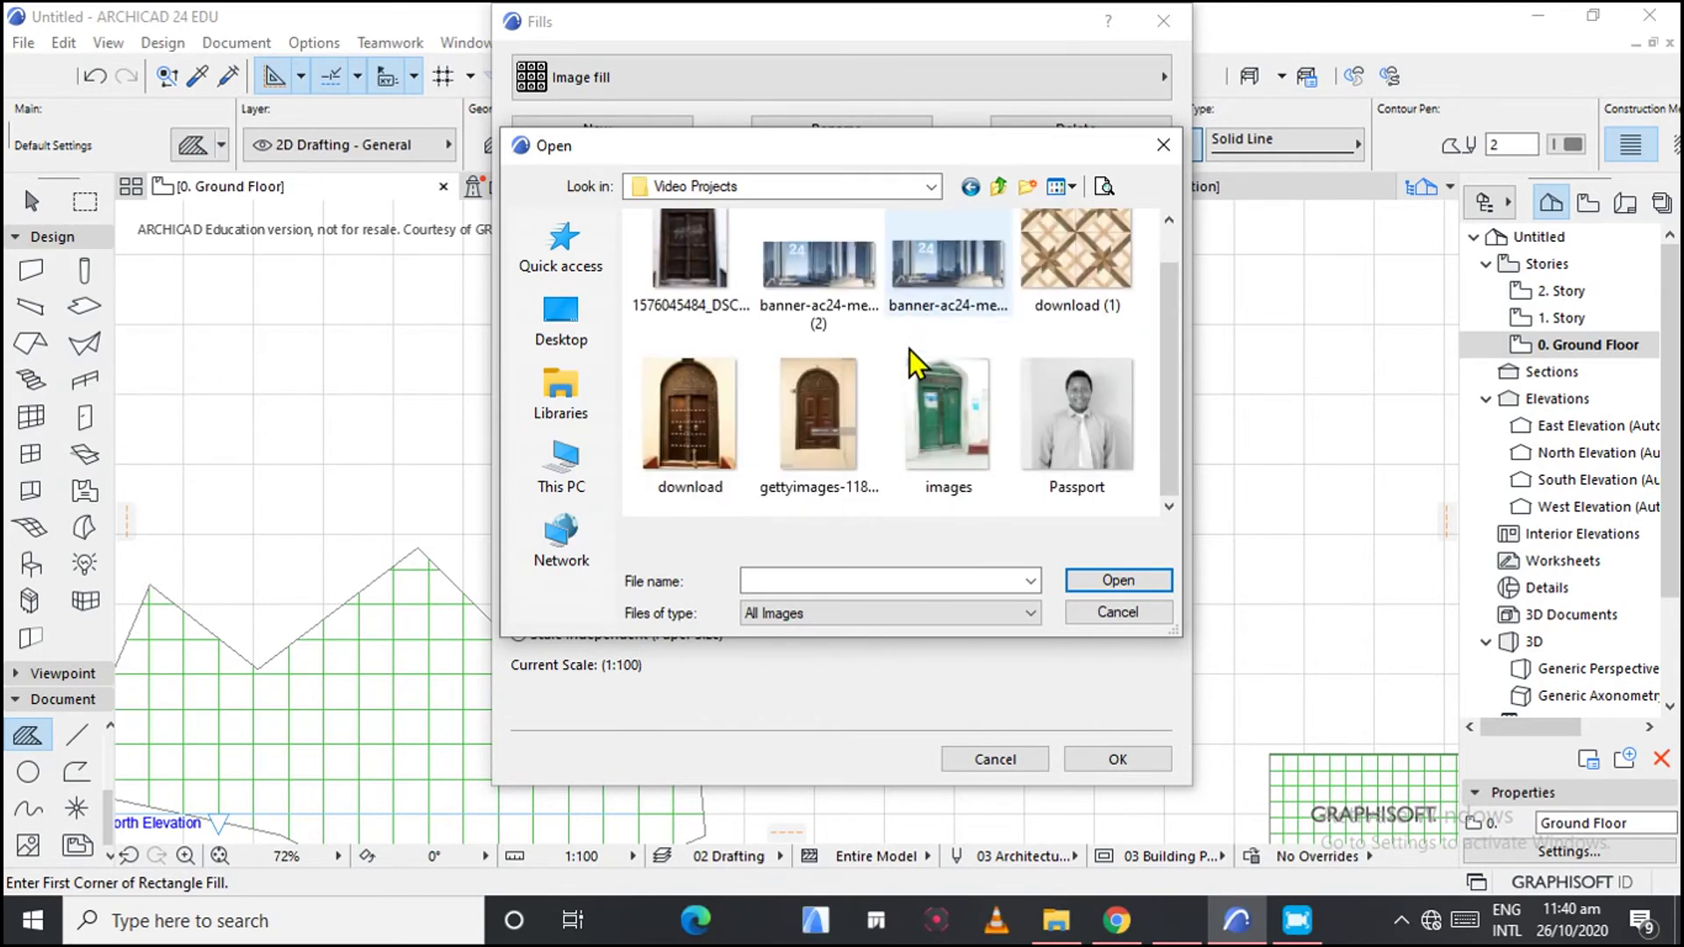
left_click(1075, 274)
left_click(1101, 580)
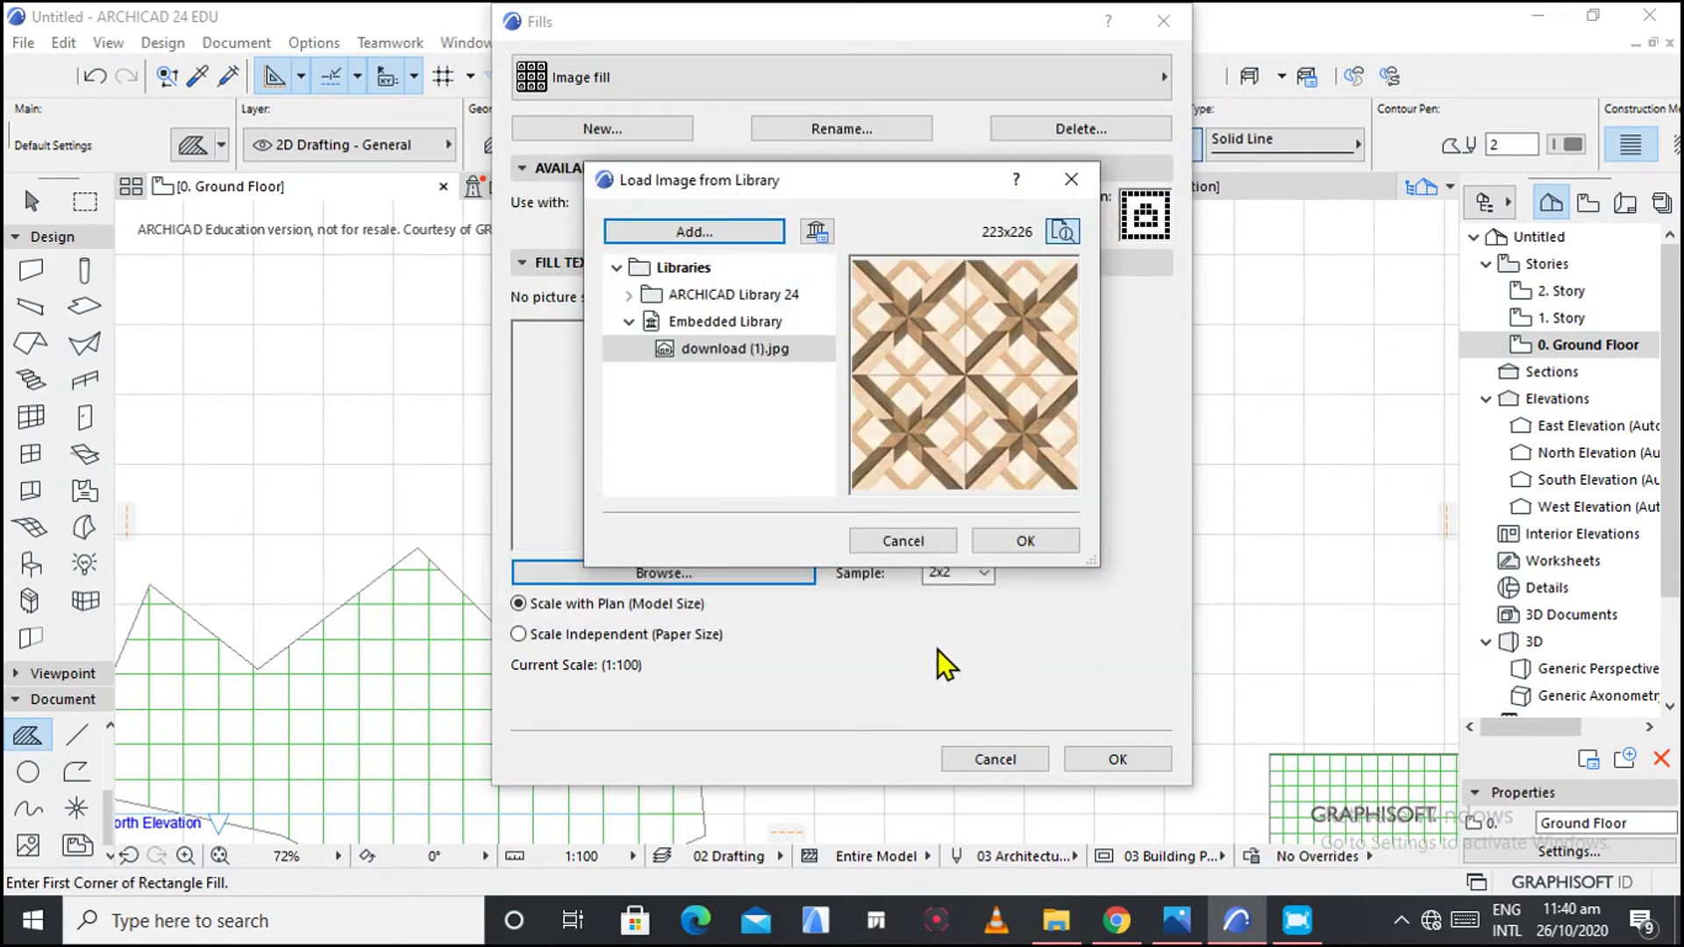
left_click(1027, 541)
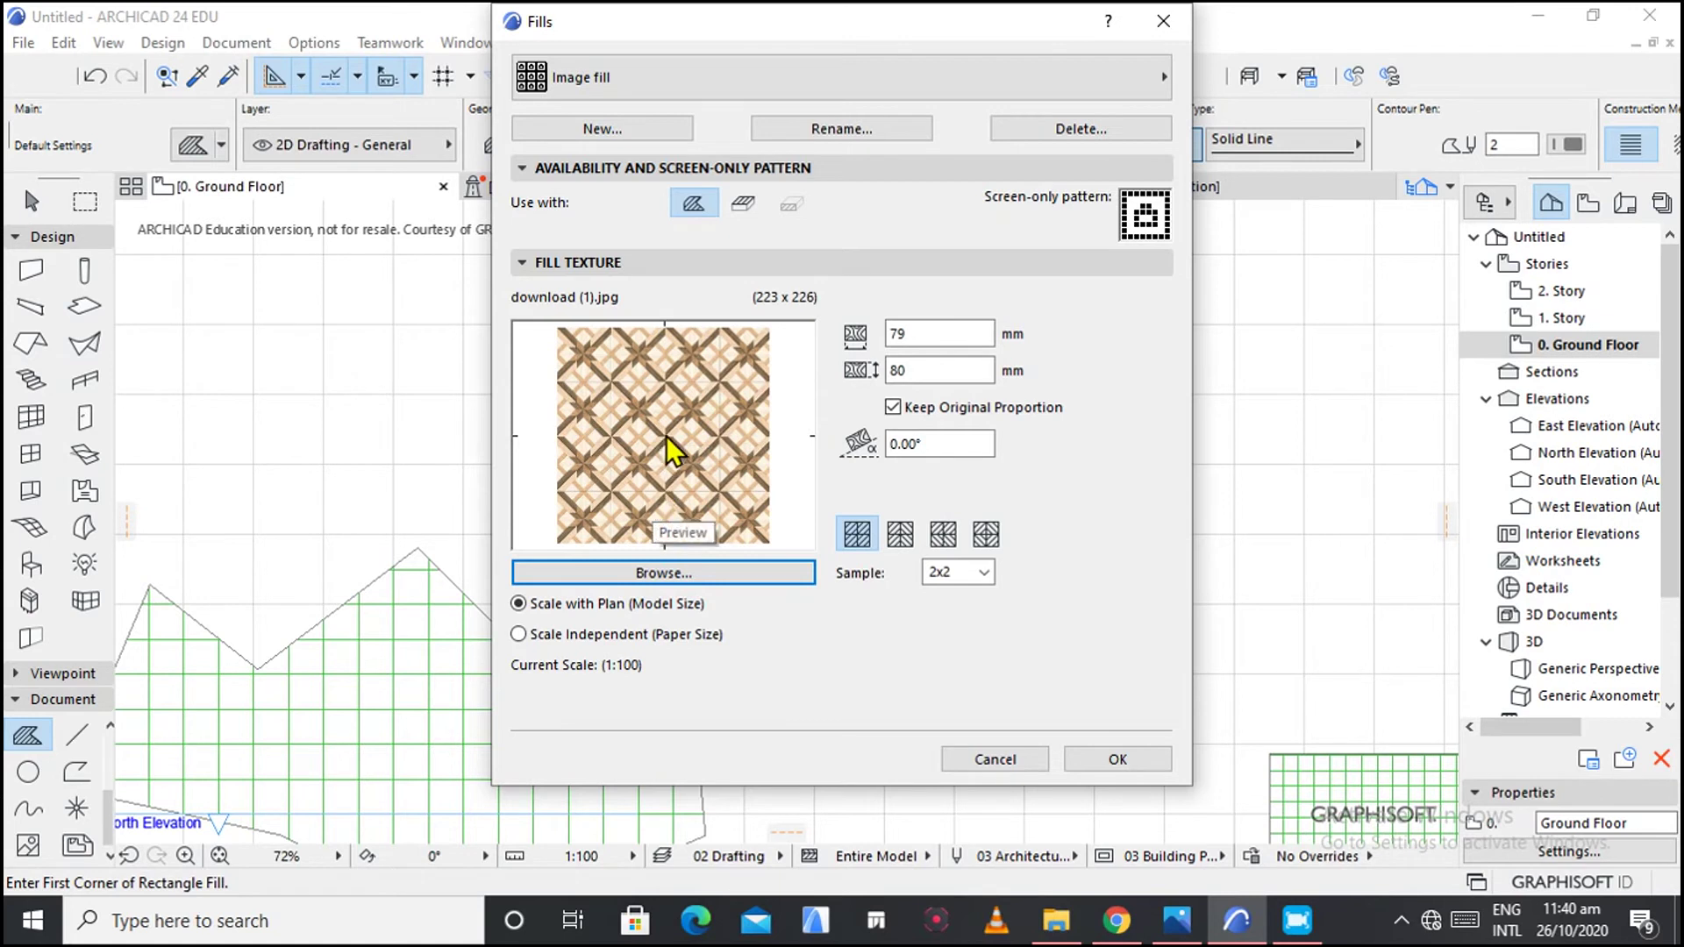
Set the Image fill texture's width to 450 mm with original proportions, mirror it in both directions, and save the attribute.
left_click(915, 334)
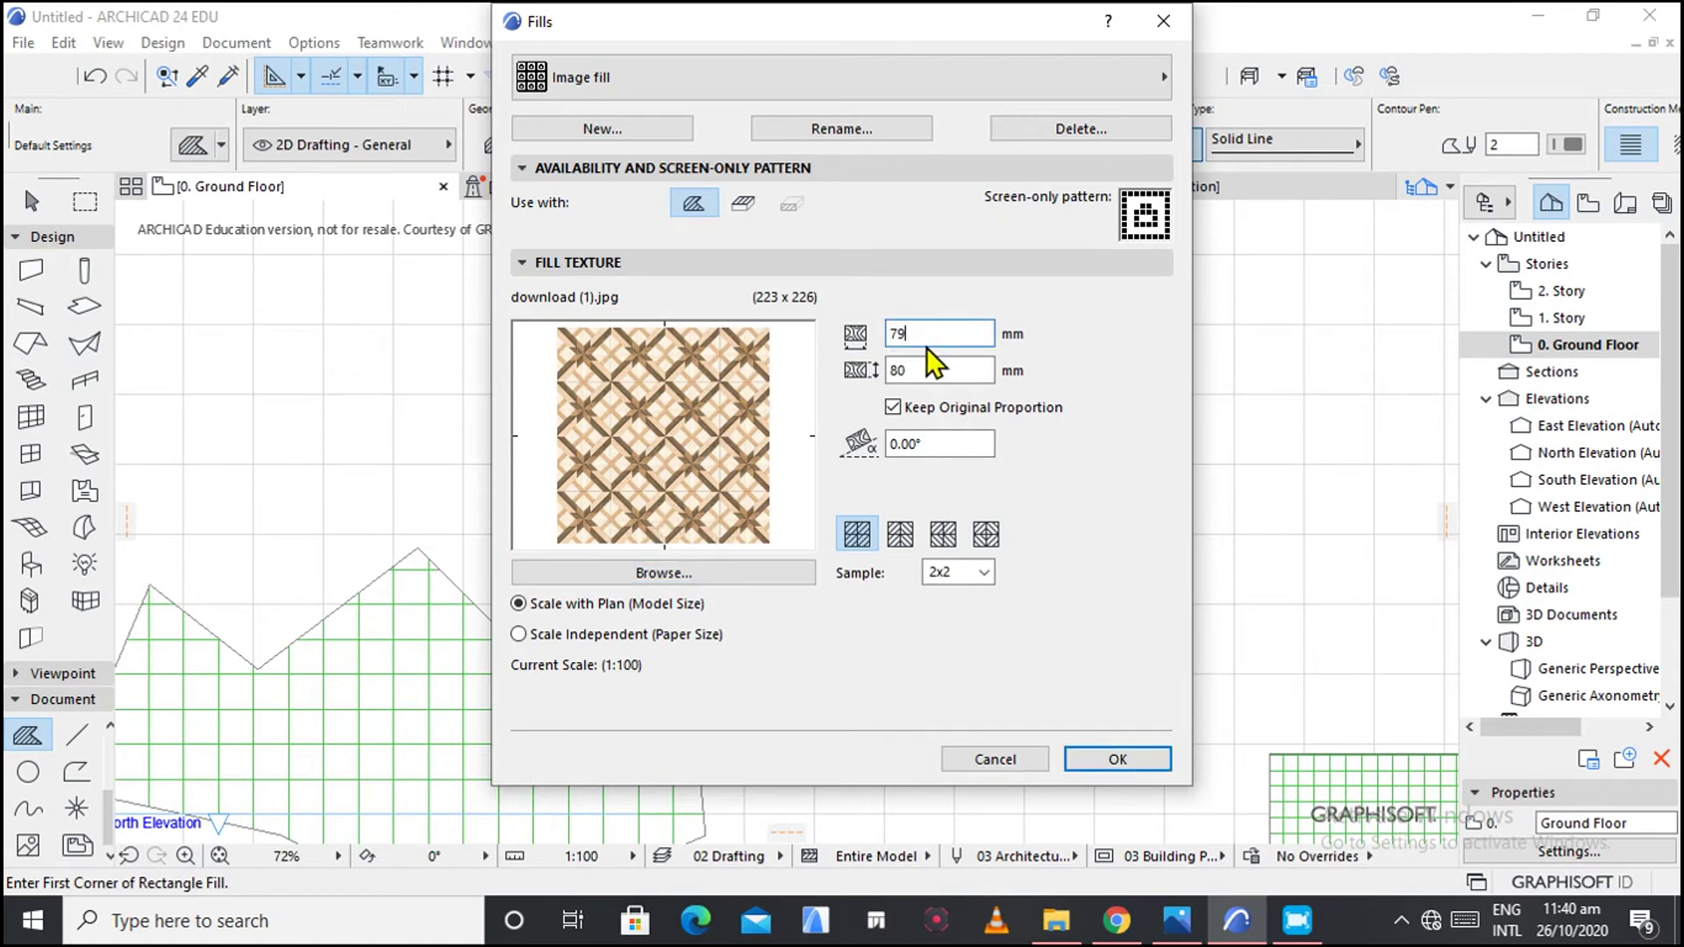
key("BackSpace")
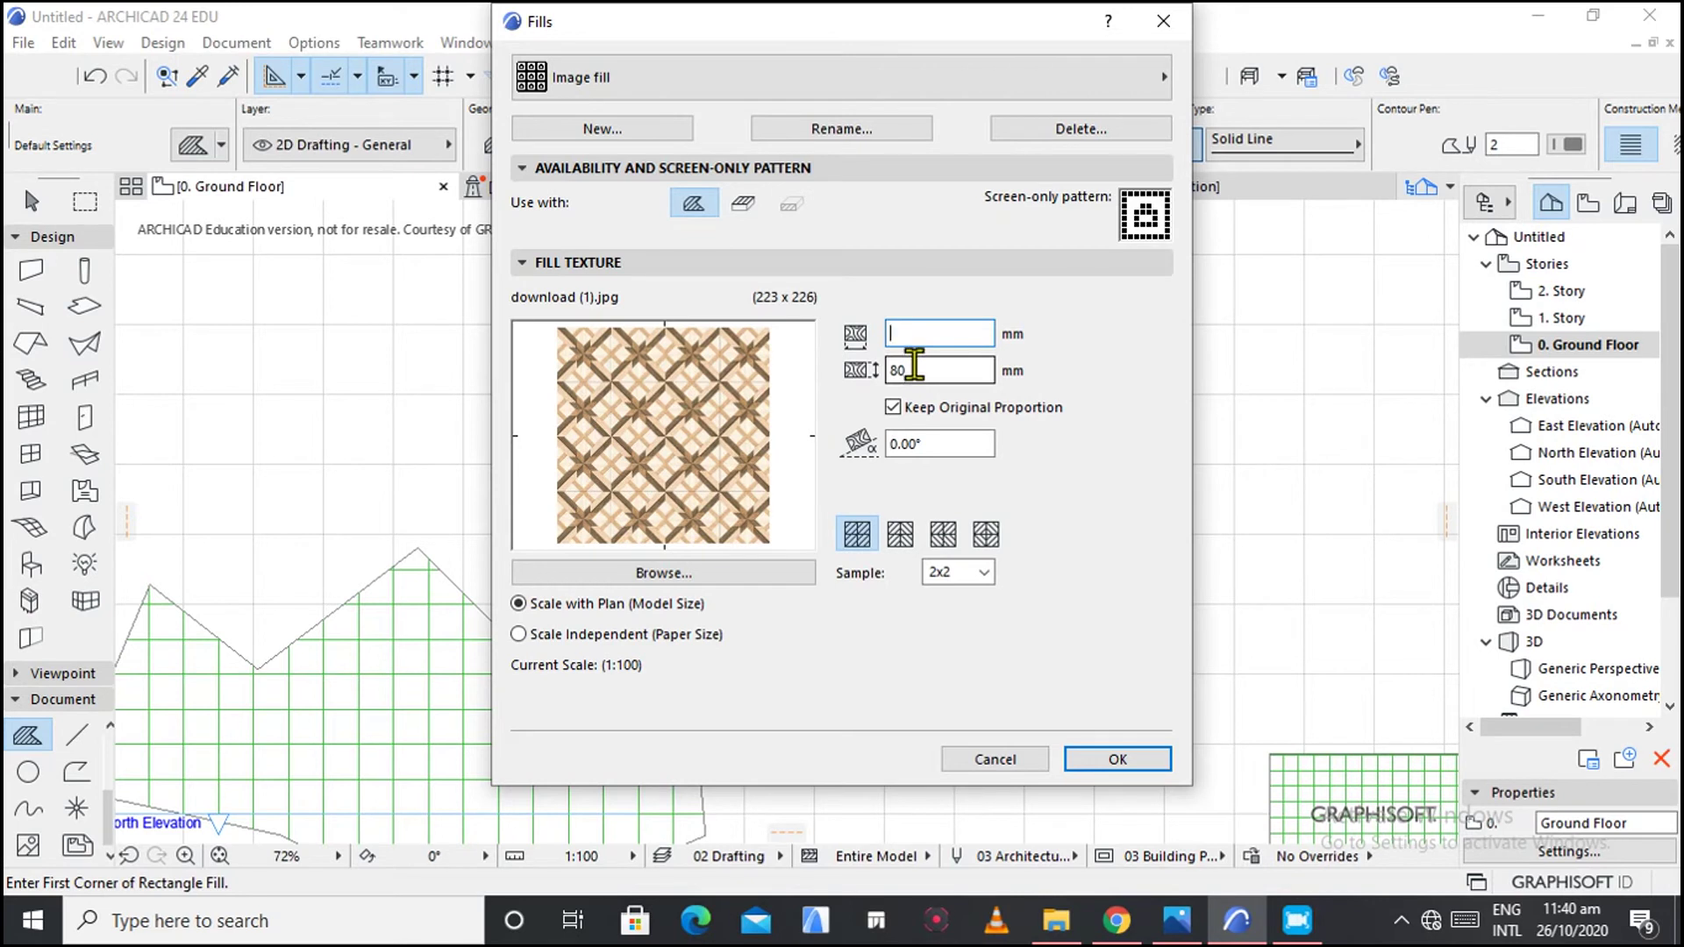
type("300")
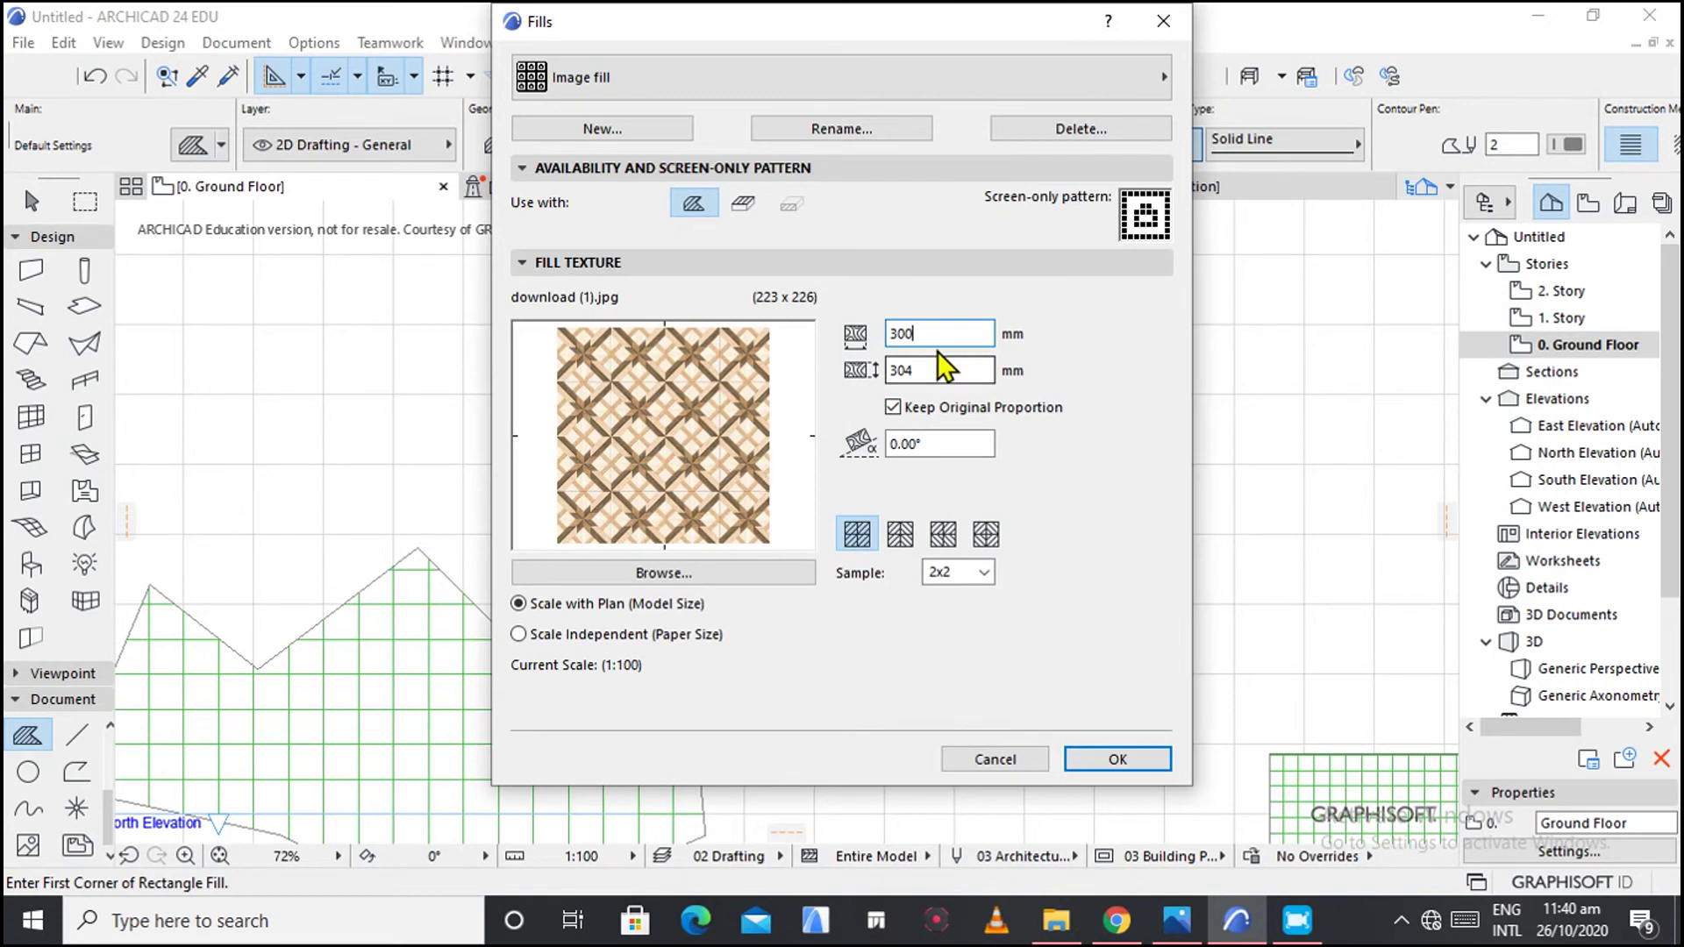
key("BackSpace")
key("BackSpace")
key("BackSpace")
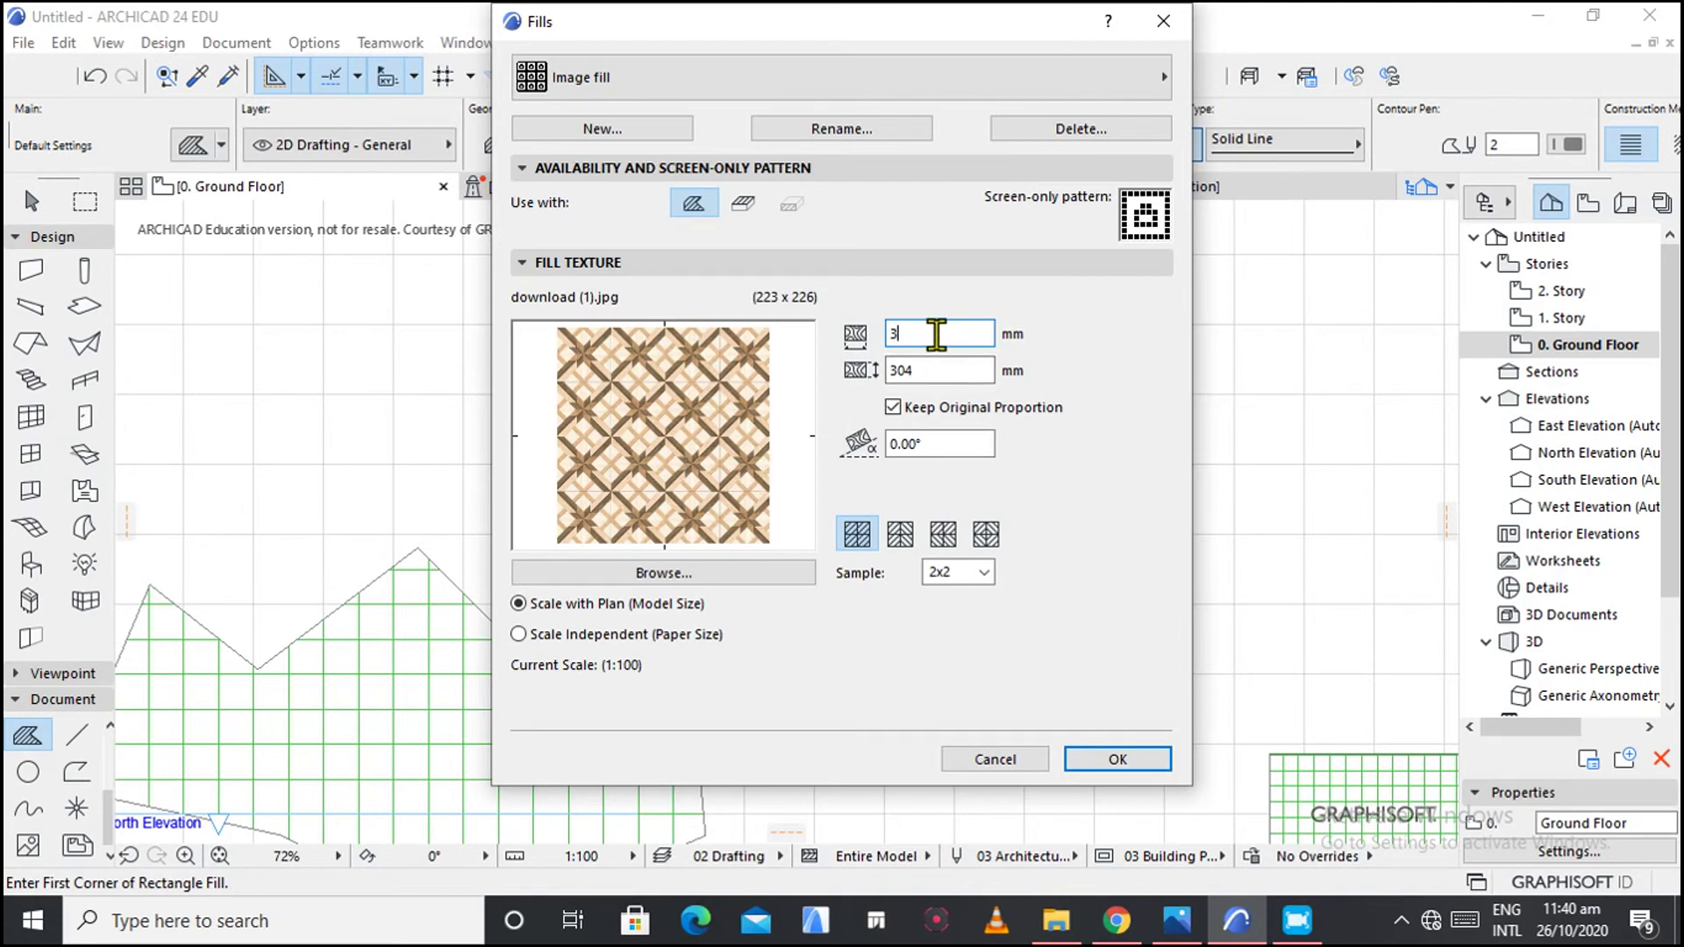
type("450")
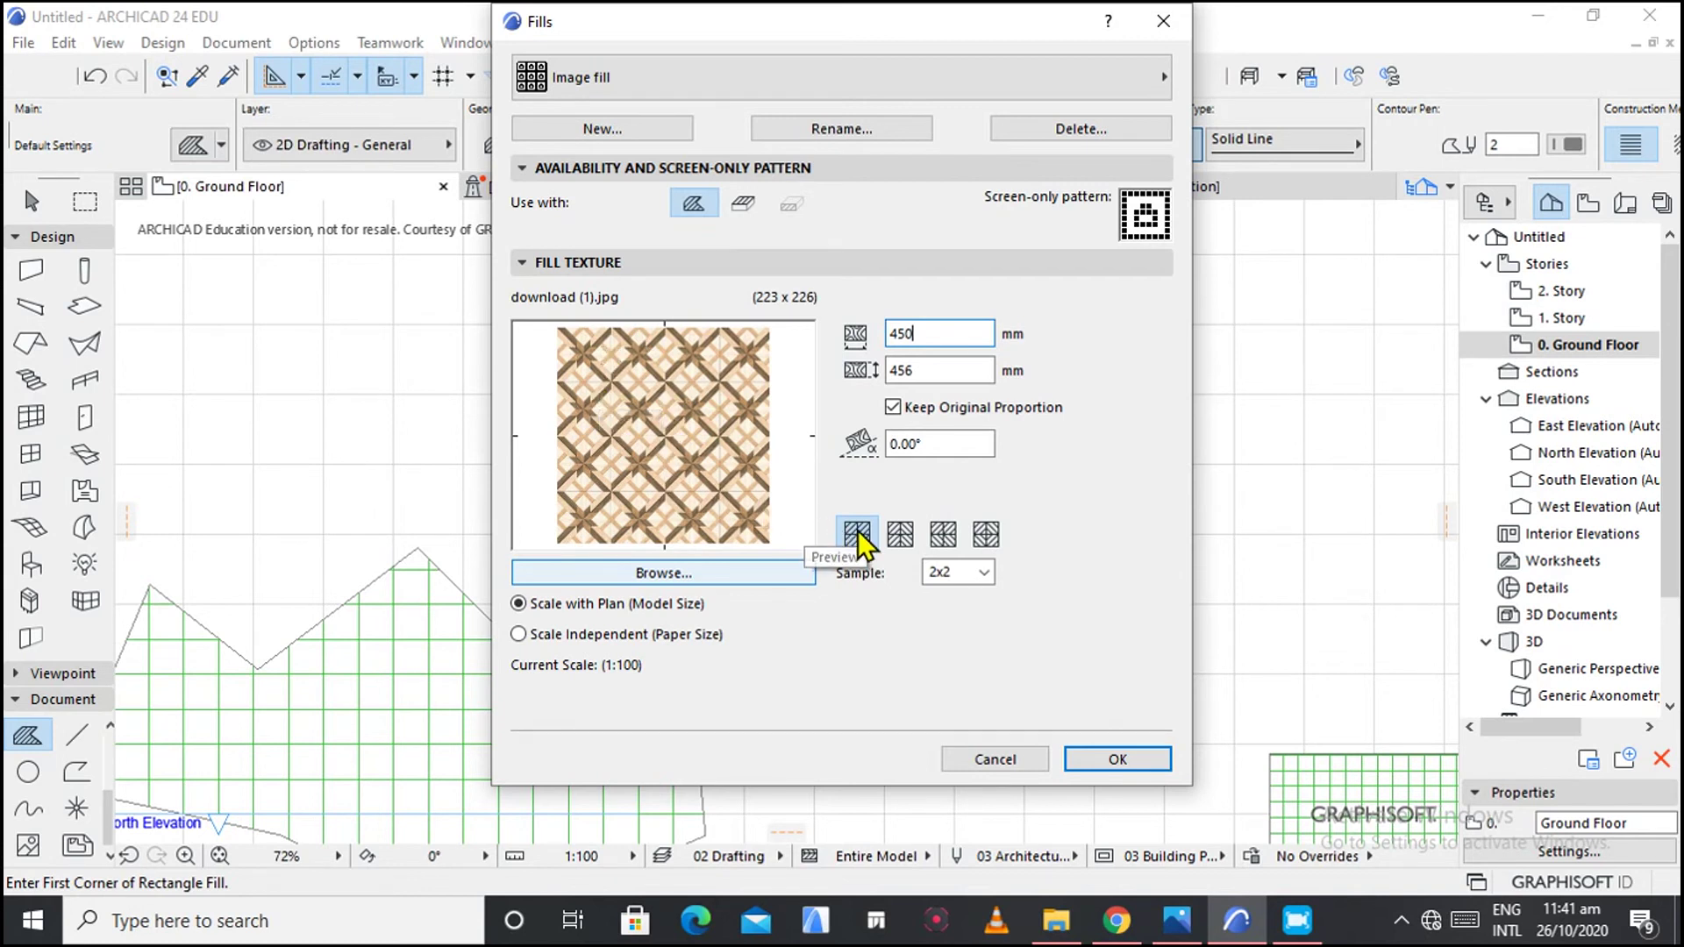
left_click(896, 537)
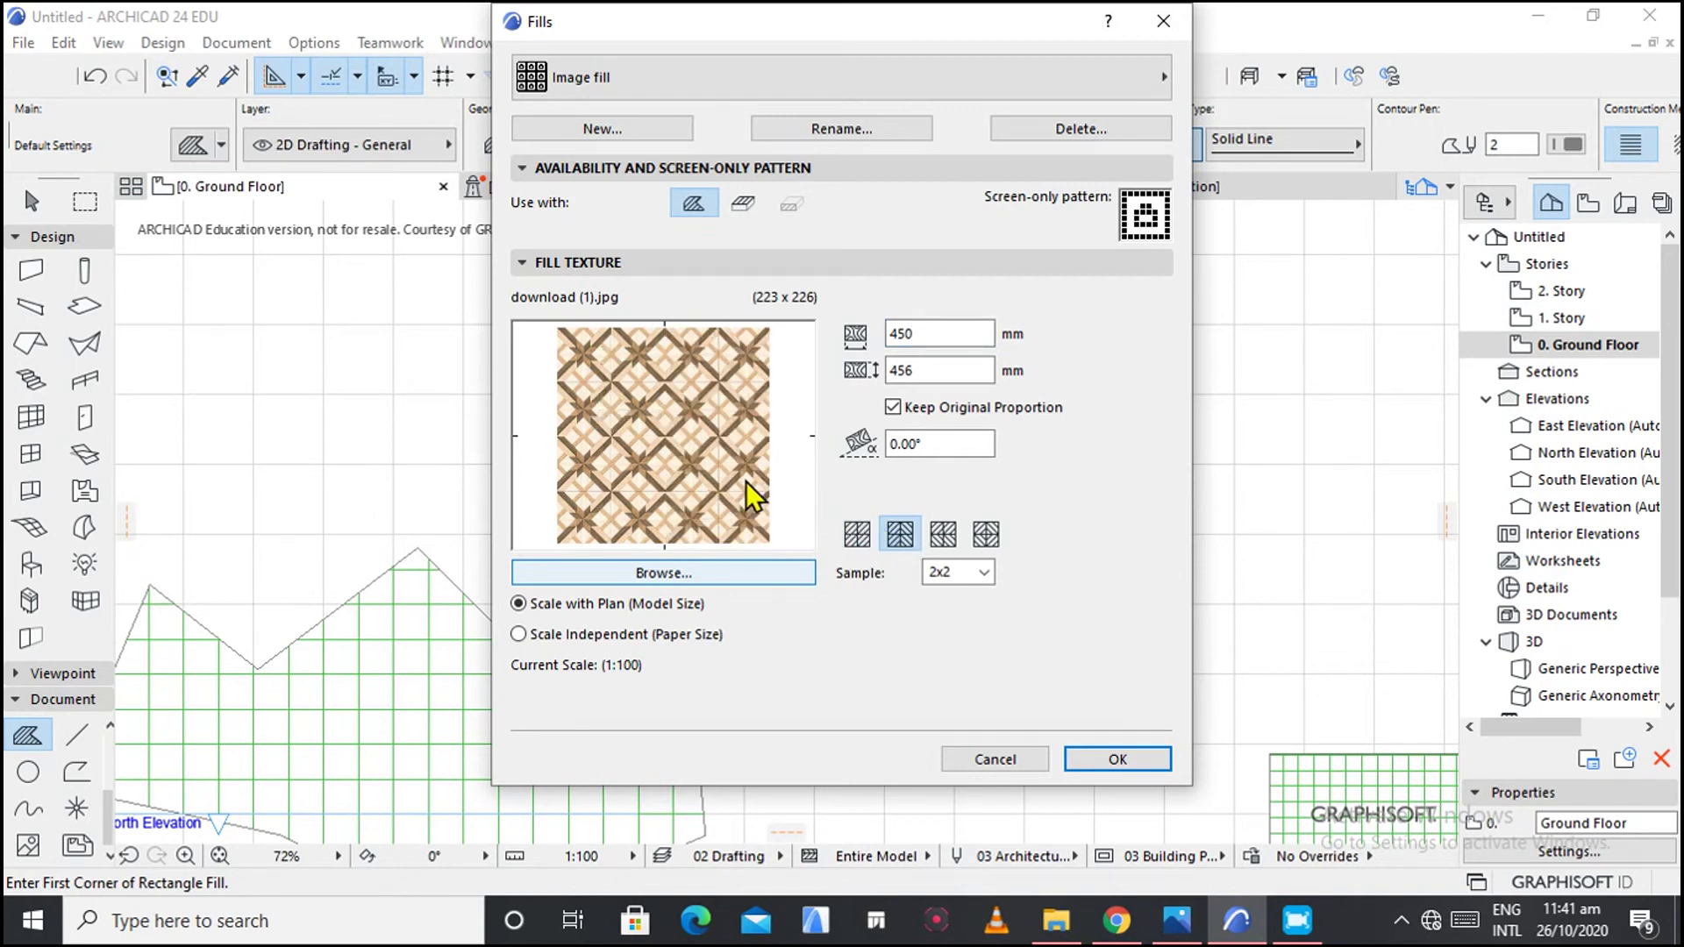
left_click(943, 535)
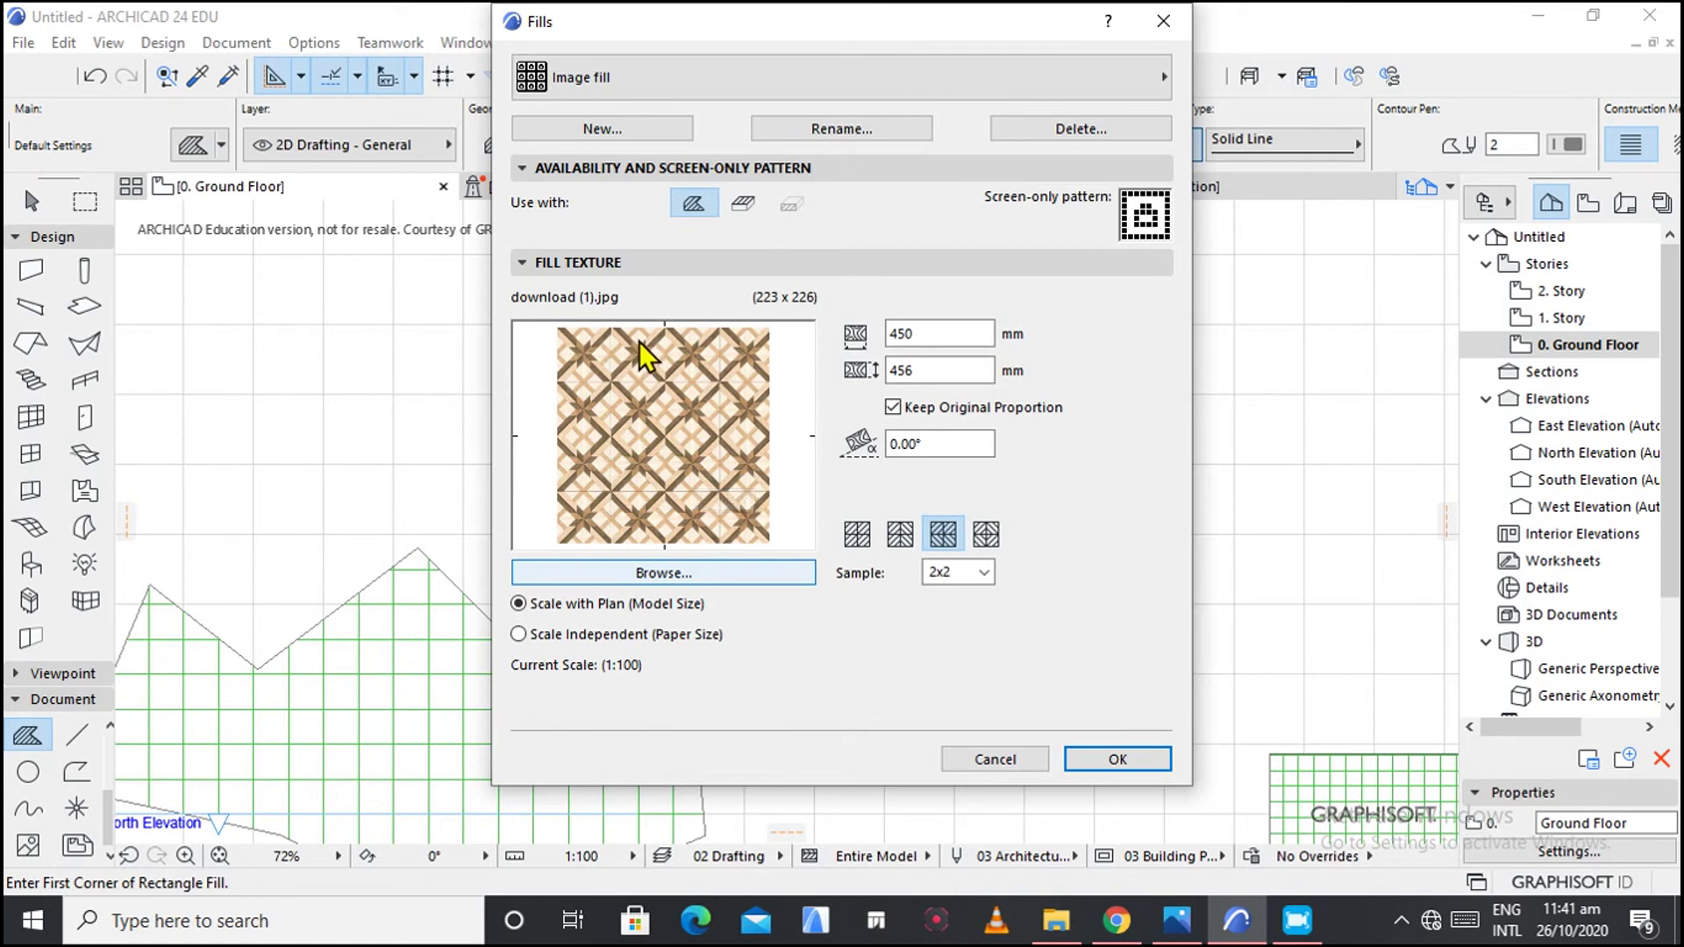
left_click(986, 536)
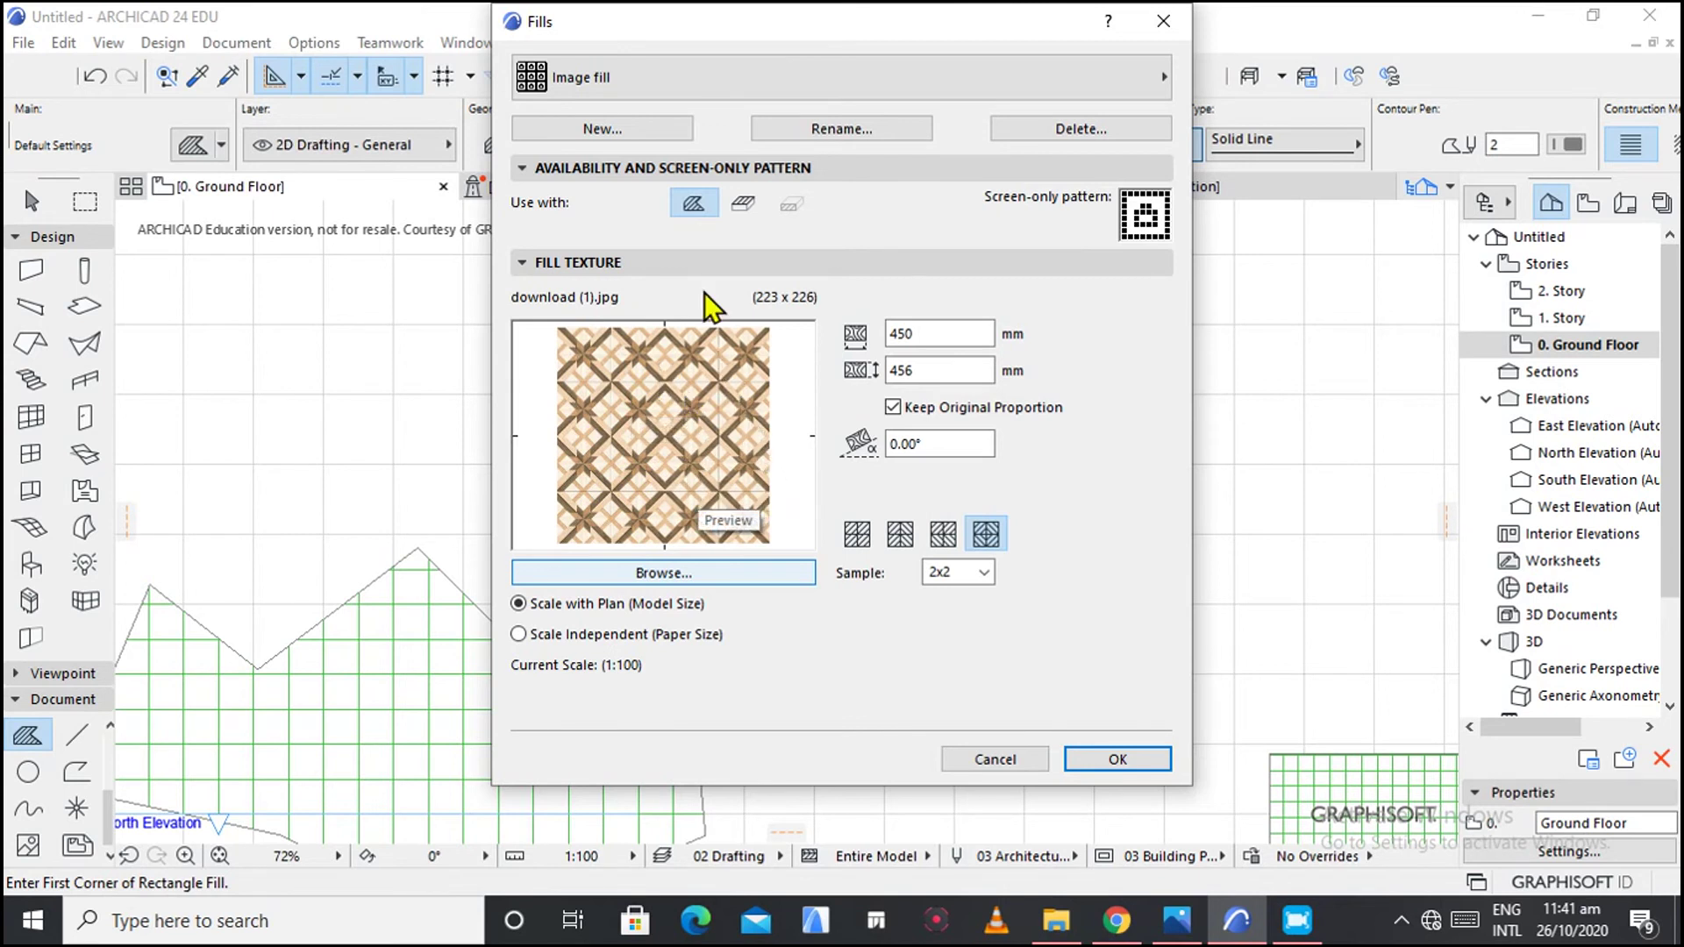
left_click(1092, 760)
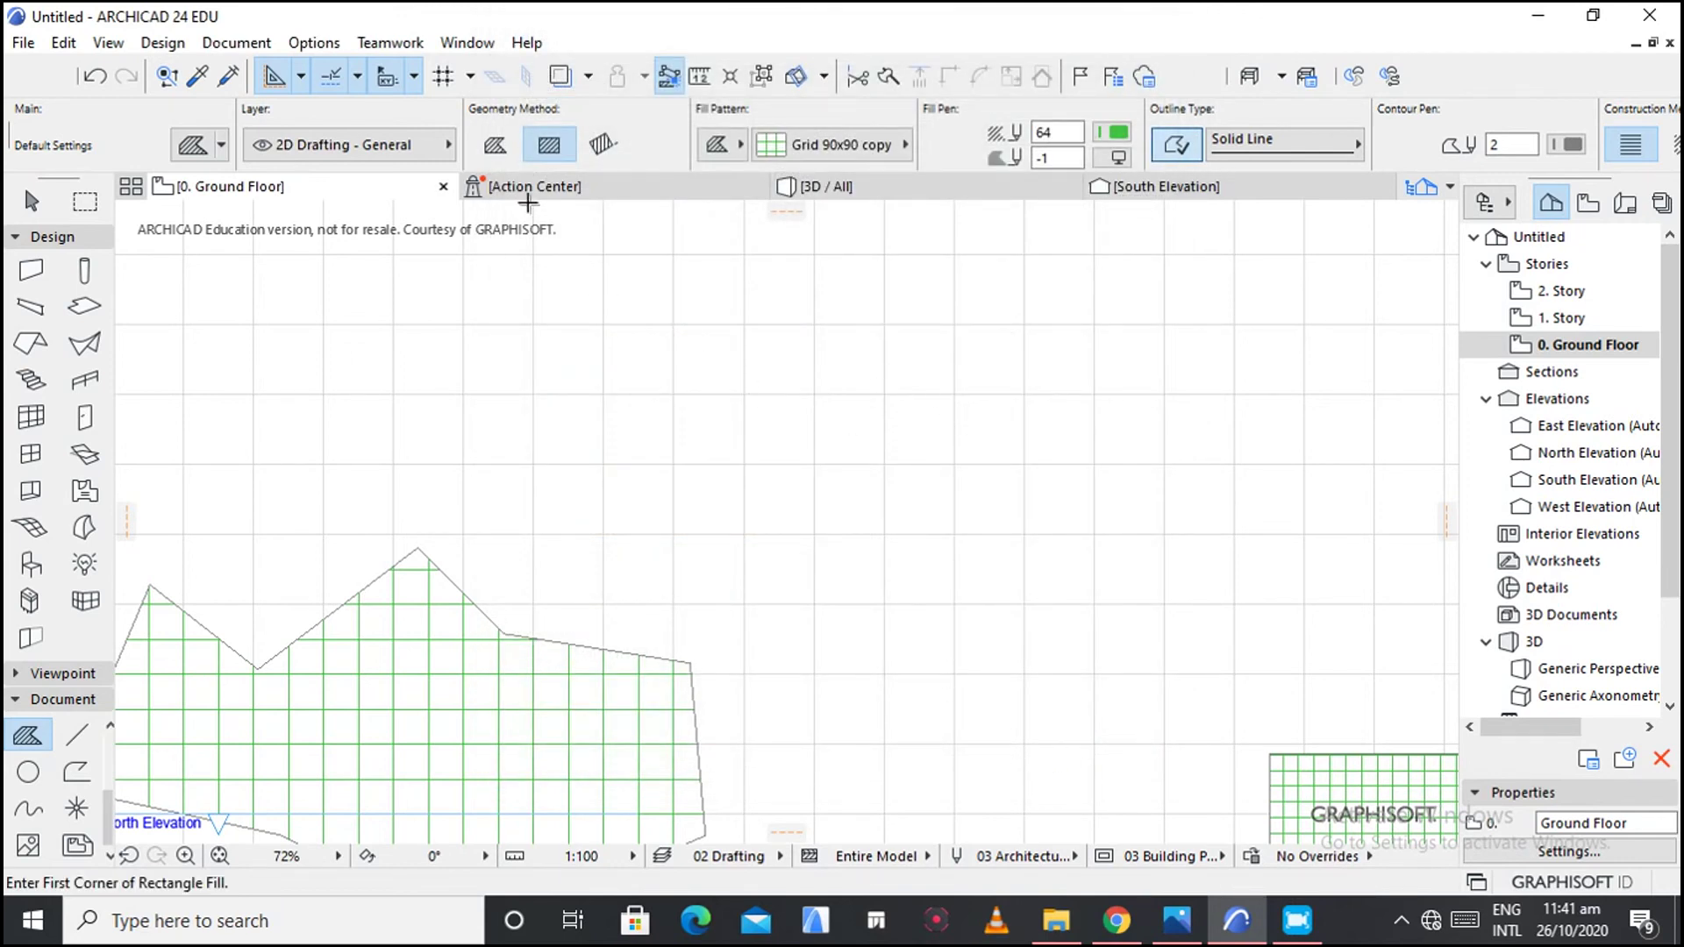
Draw a rectangular fill with Grid 90x90 copy beside the large polygon fill and another with Image fill above that polygon.
left_click(817, 419)
left_click(1201, 710)
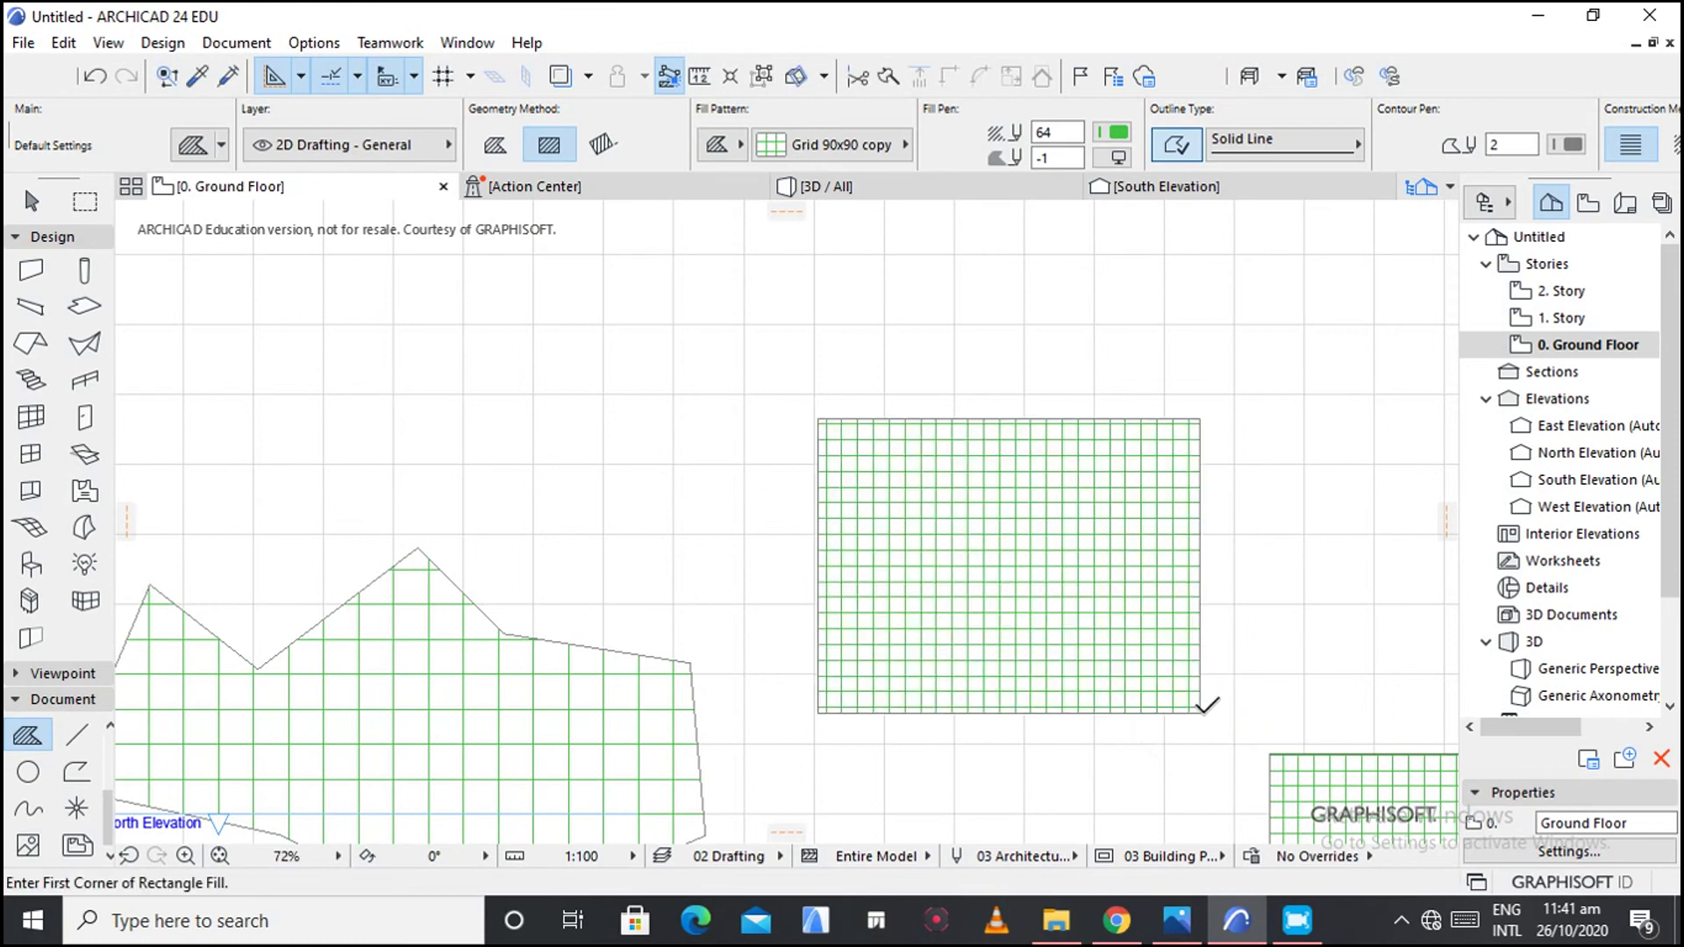
left_click(883, 147)
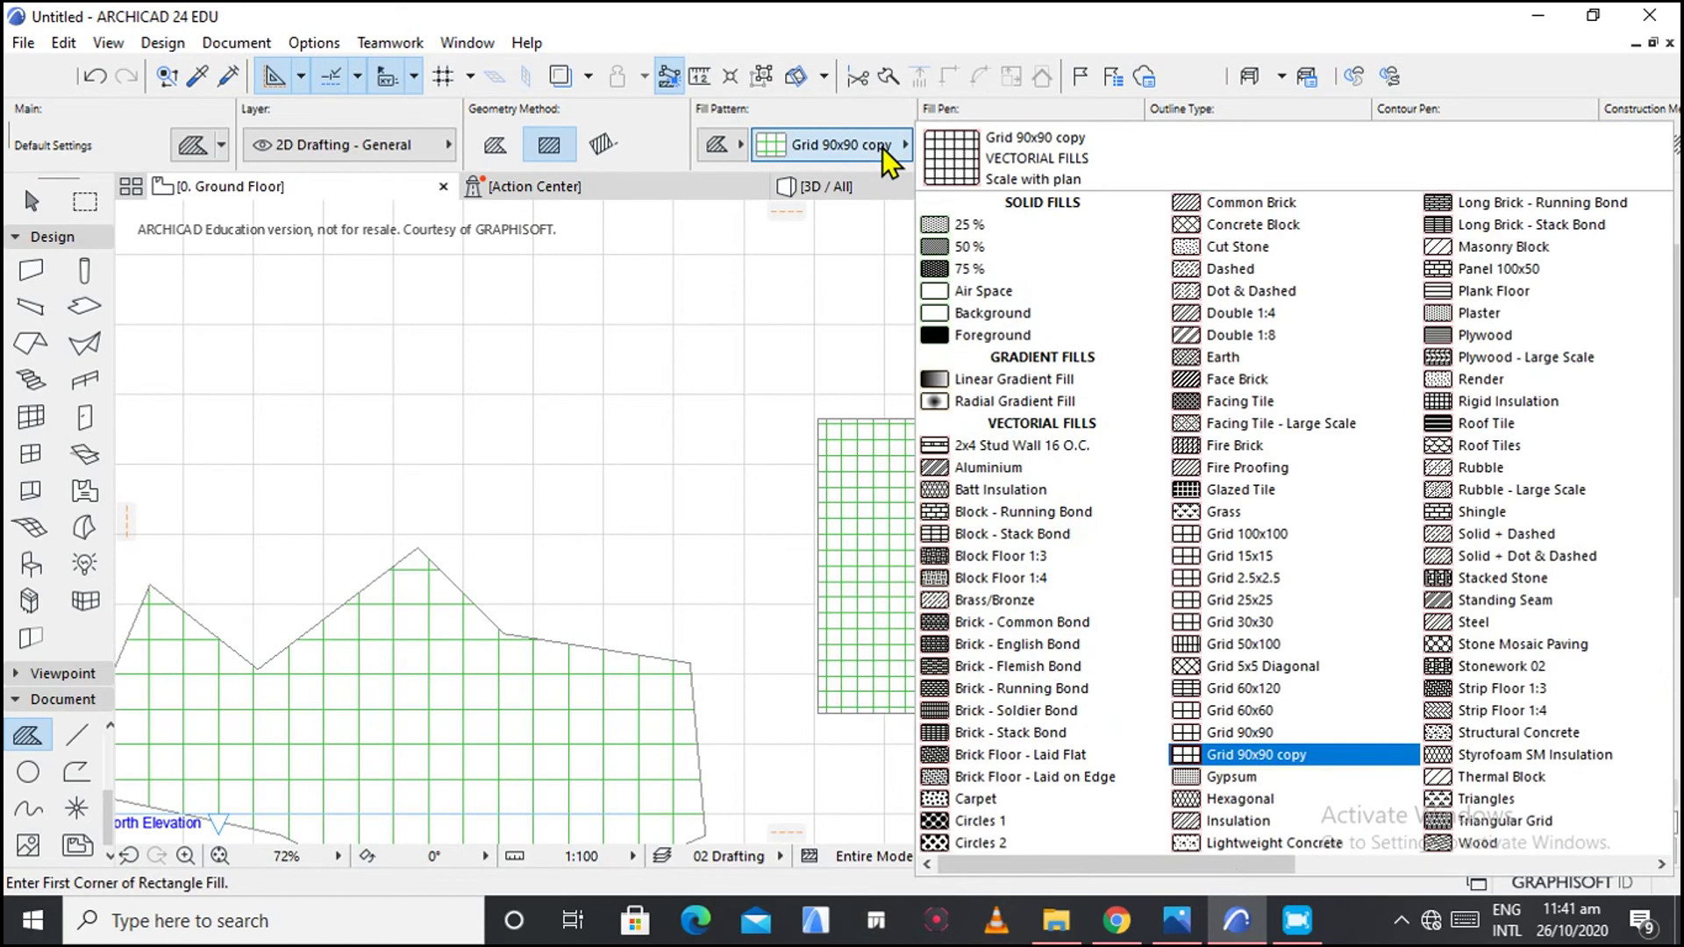
scroll(1281, 526, "down", 5)
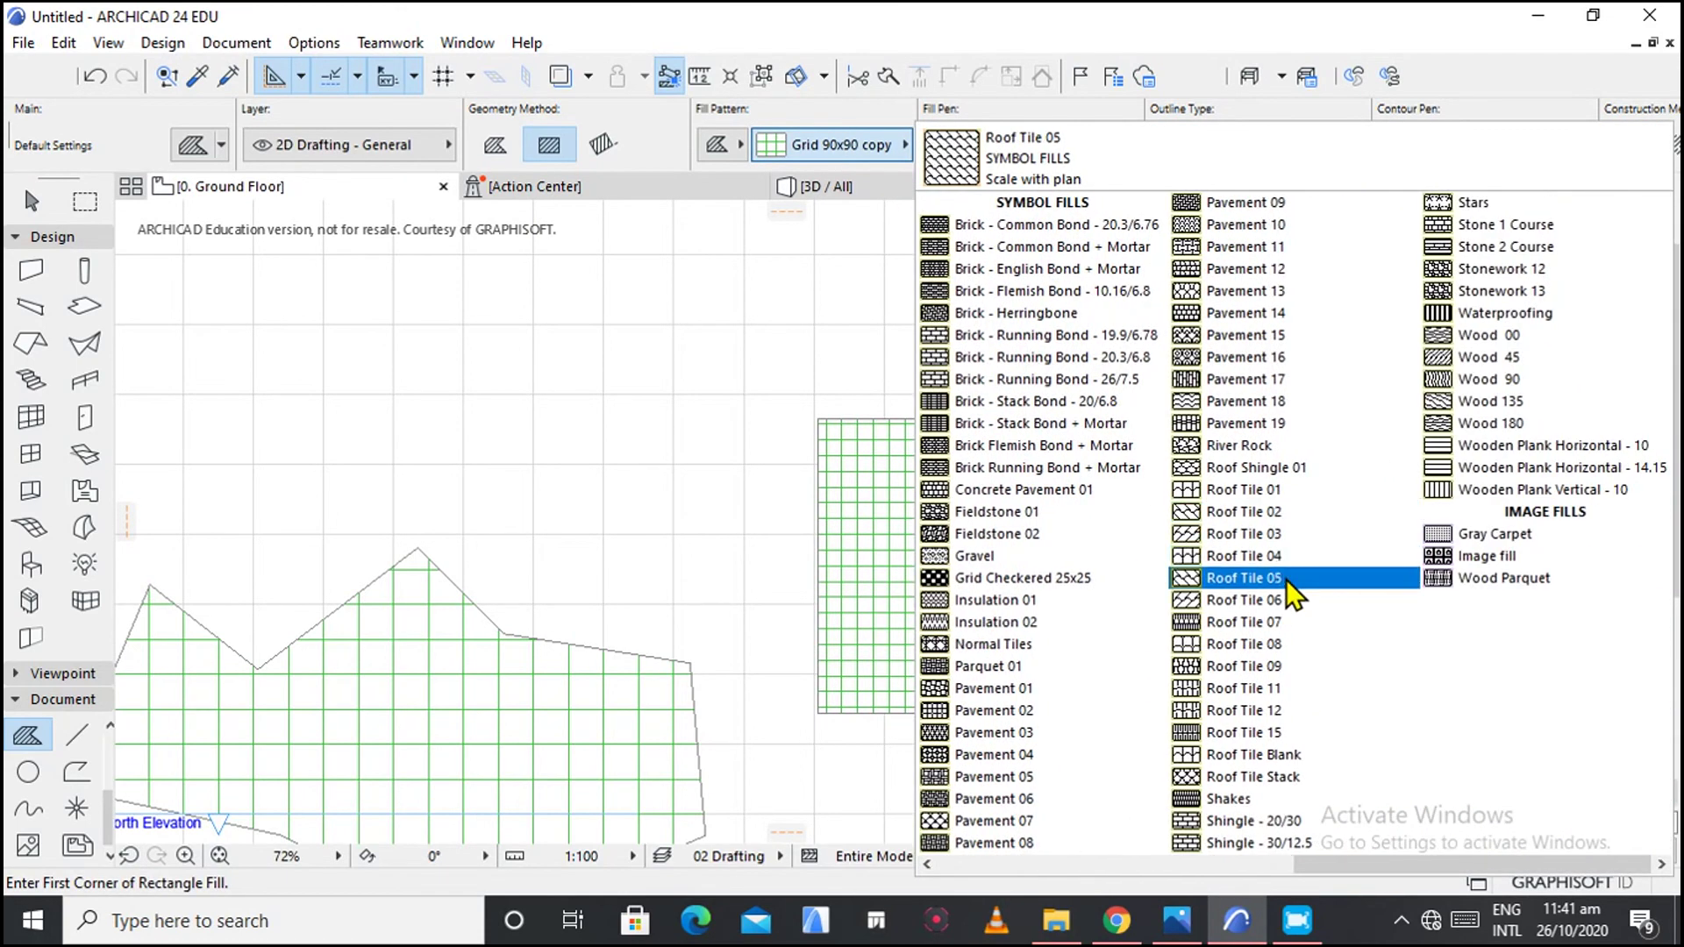
left_click(1450, 555)
left_click(293, 286)
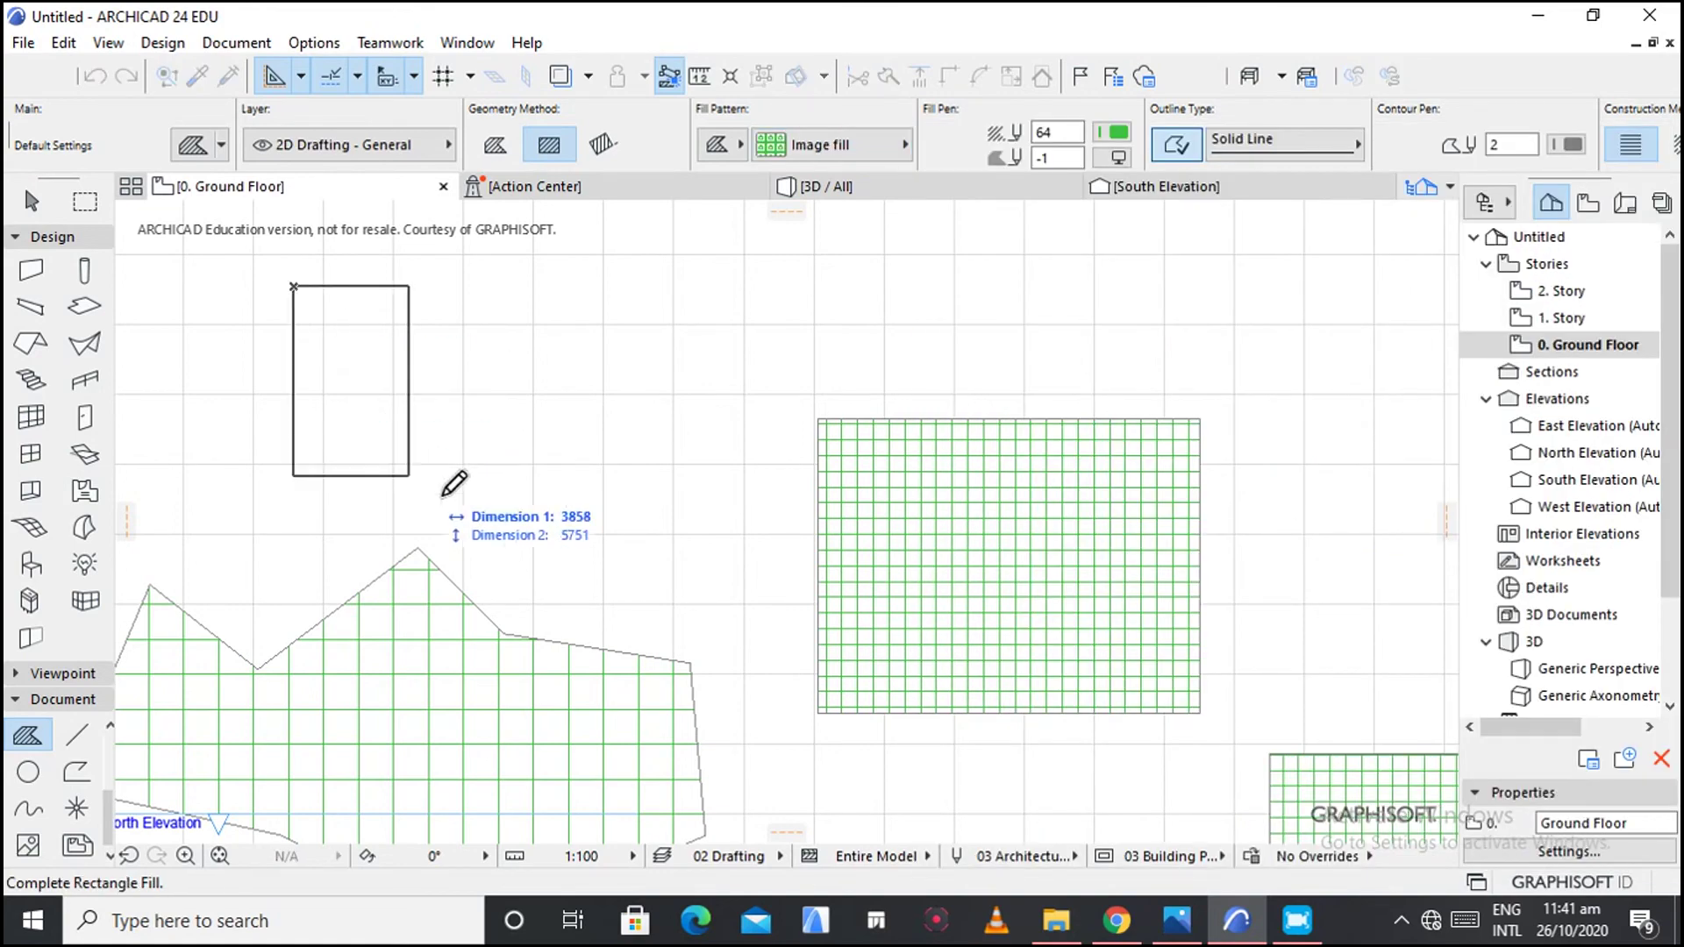
left_click(703, 567)
scroll(420, 361, "up", 4)
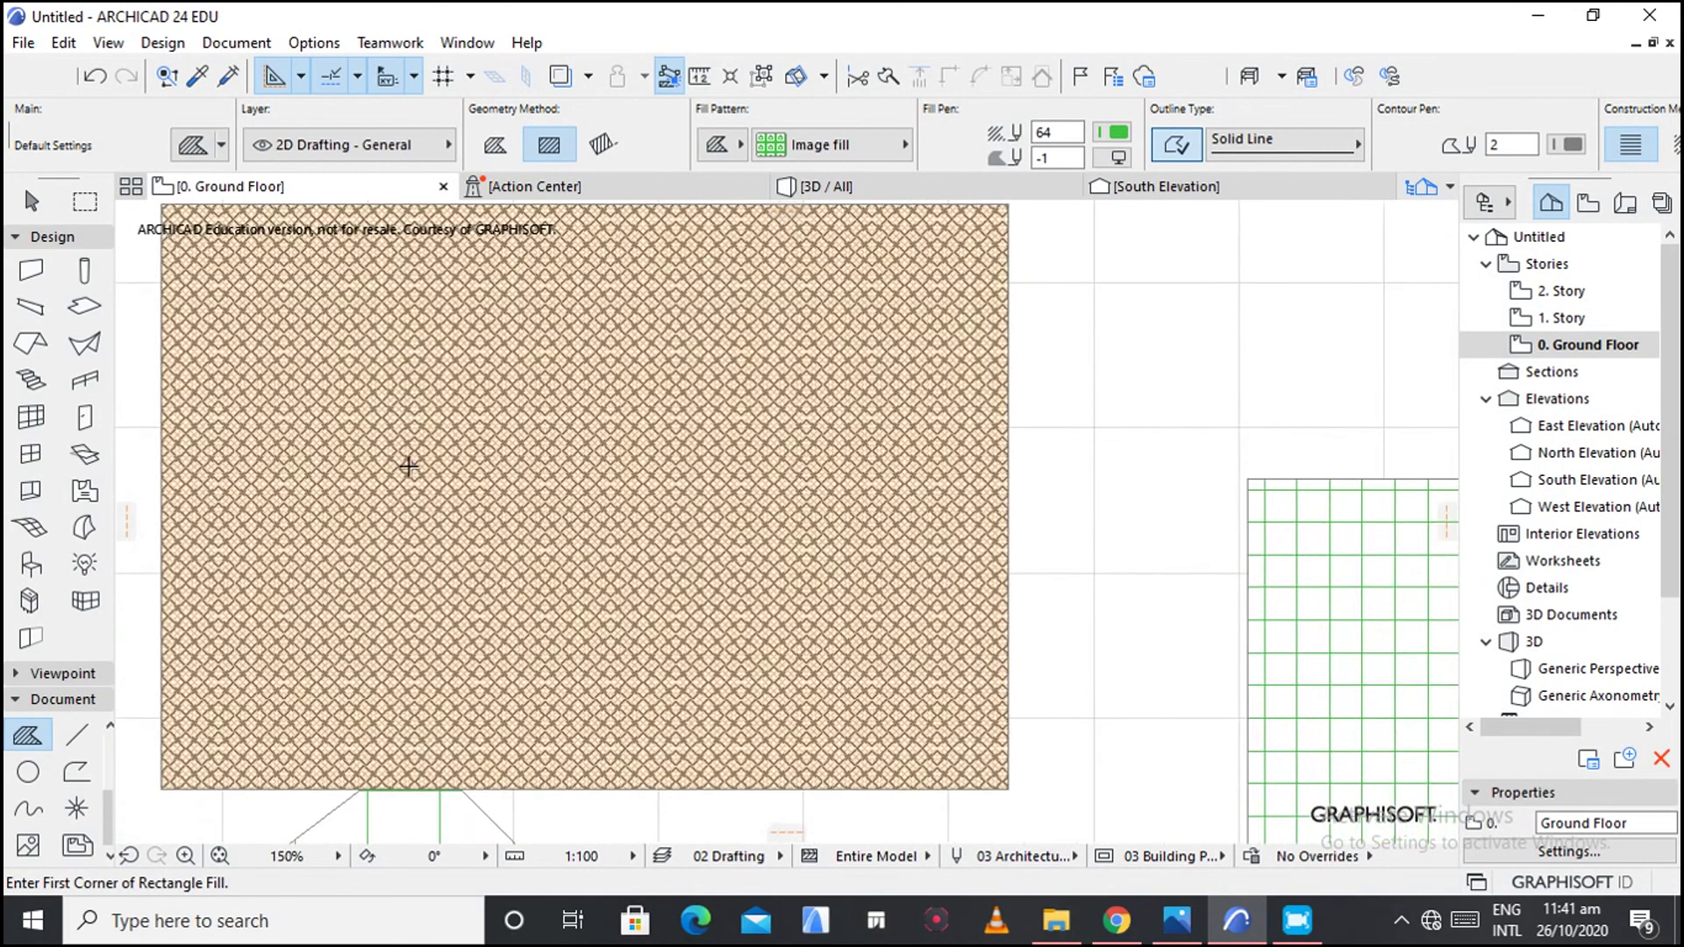
scroll(416, 477, "down", 3)
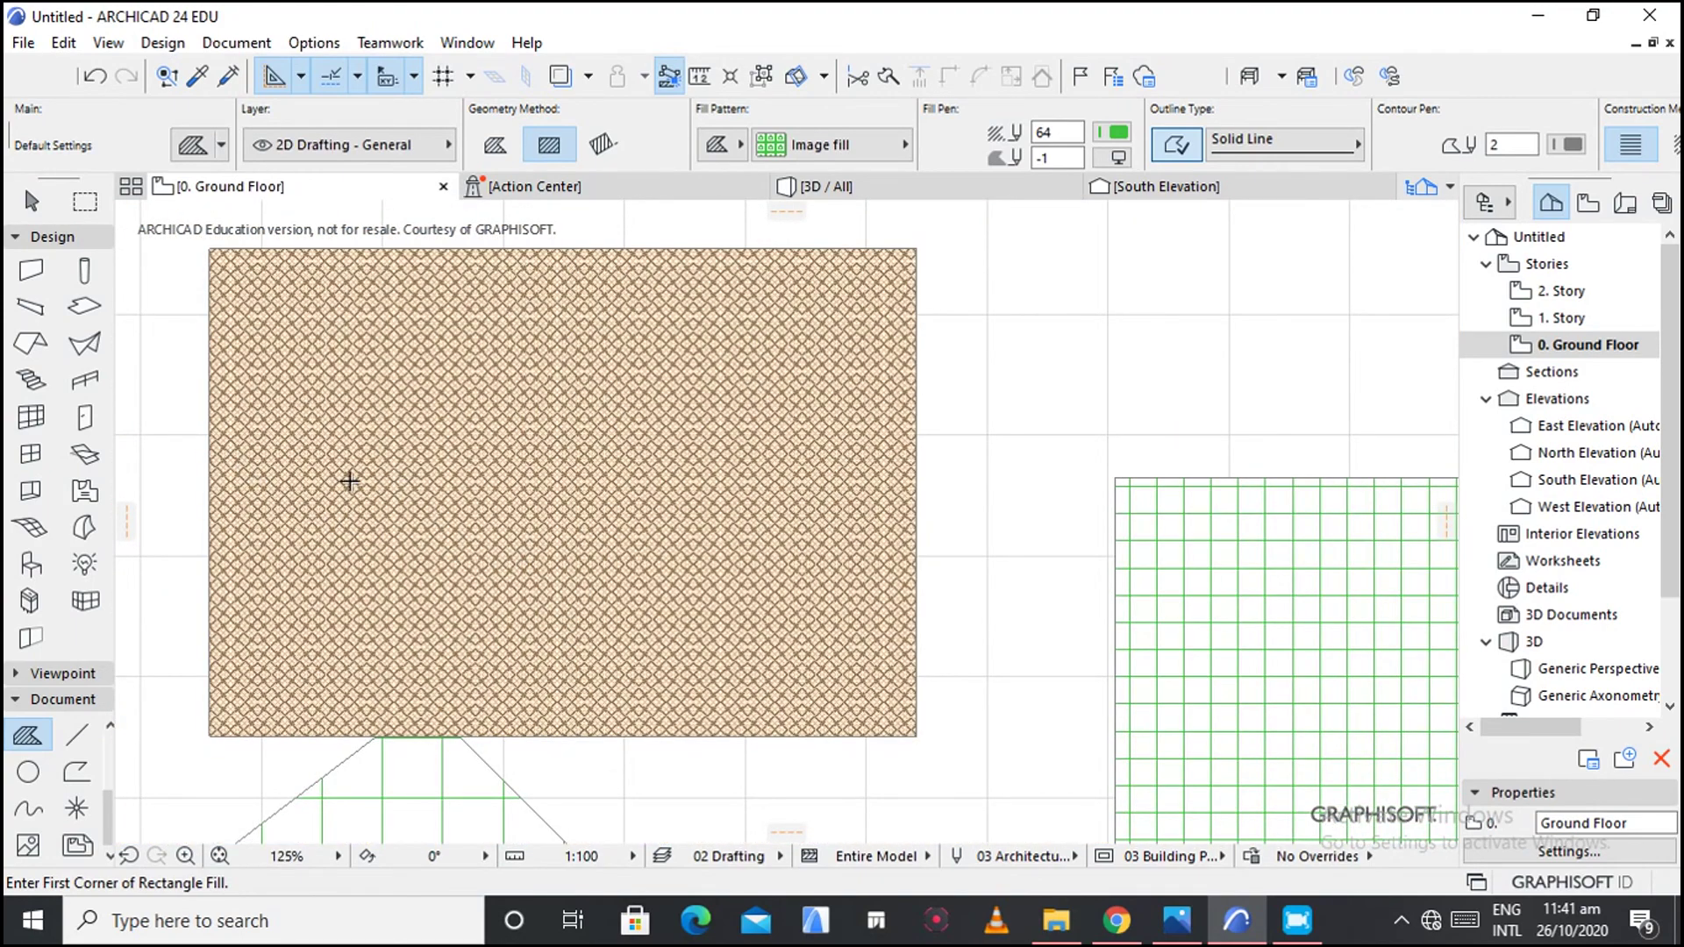
scroll(437, 523, "up", 10)
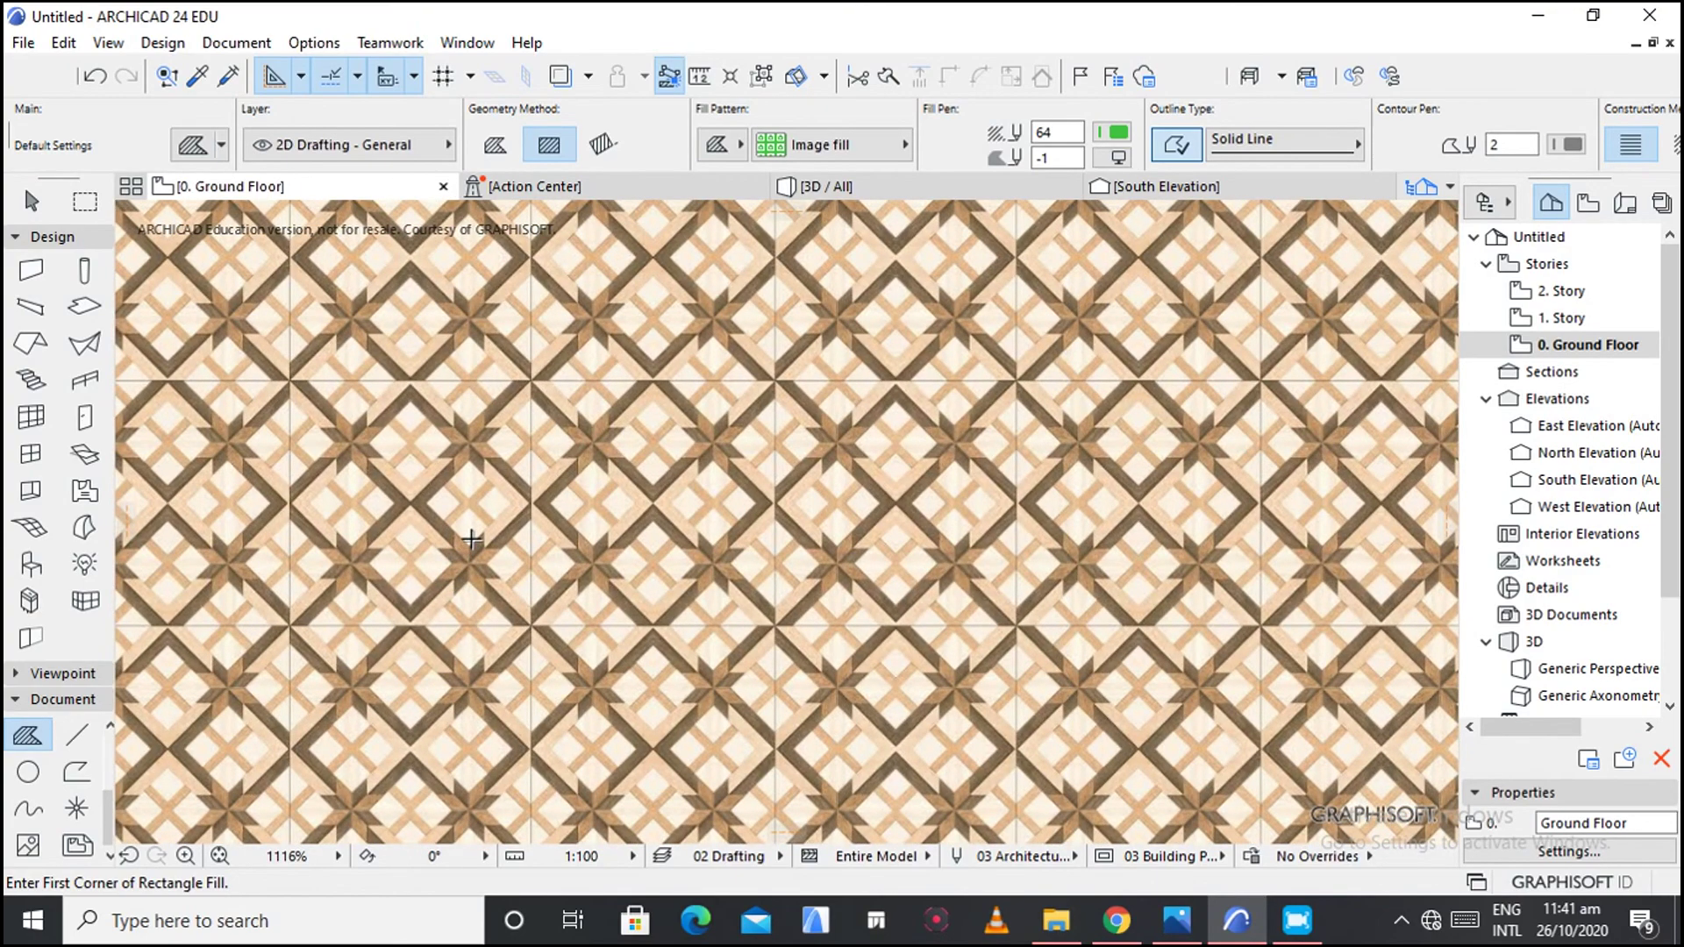
scroll(471, 538, "down", 12)
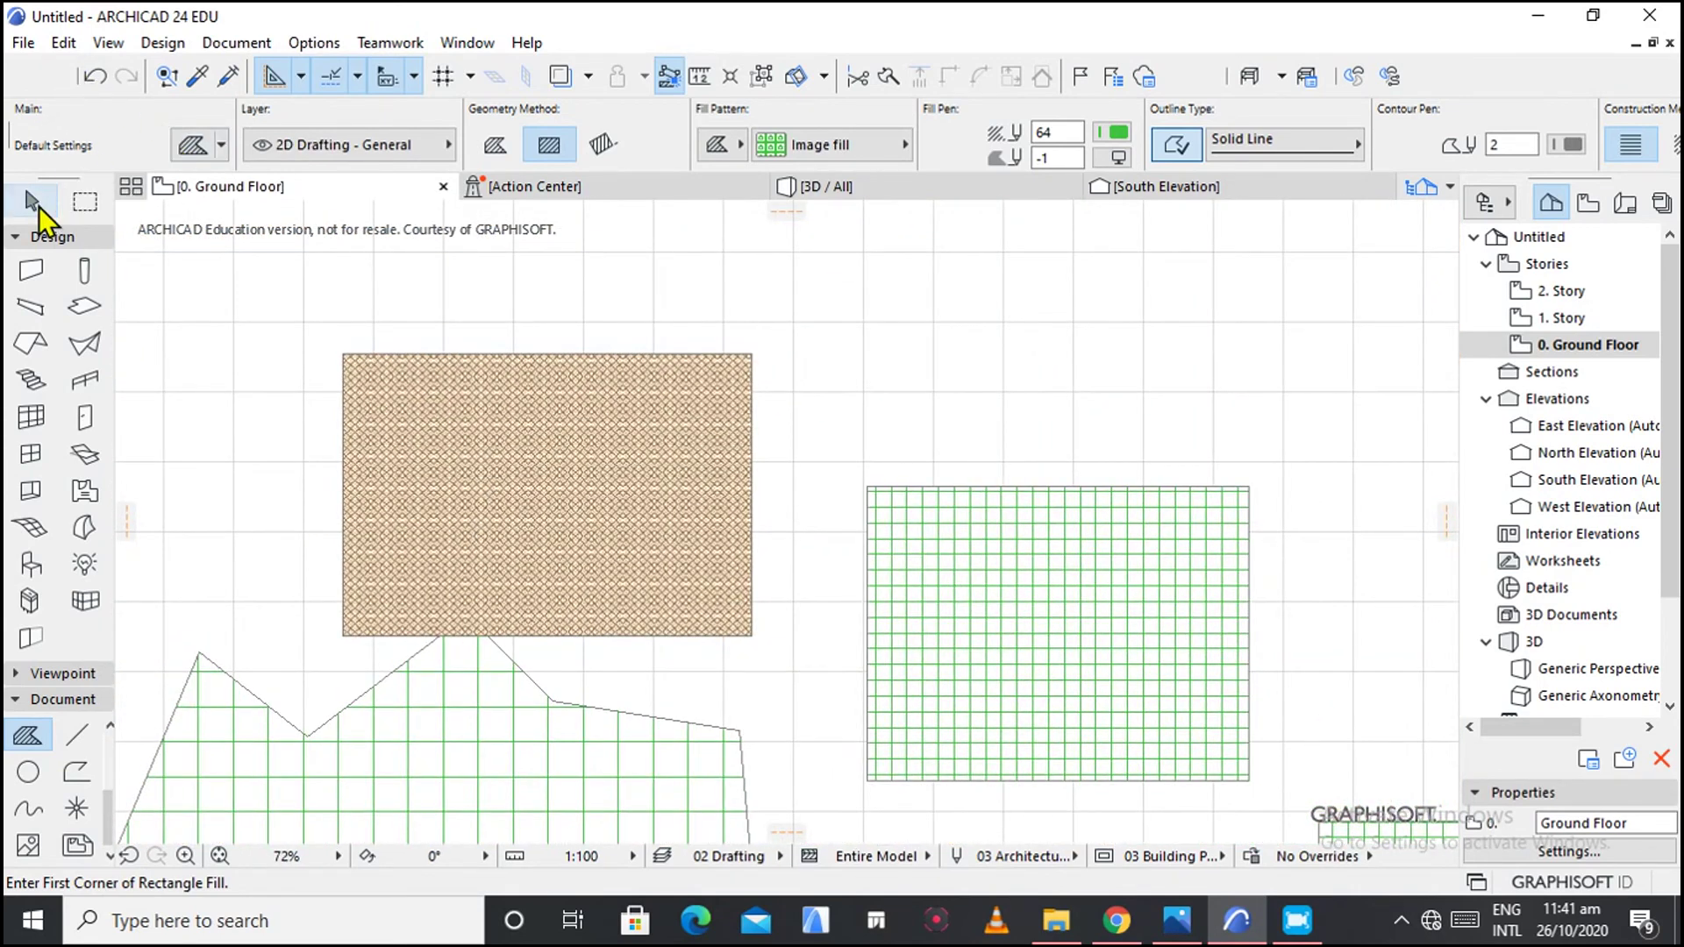
Select the image-filled rectangle and change the Image fill attribute's texture width to 2000 mm with original proportions kept.
left_click(32, 201)
left_click(674, 522)
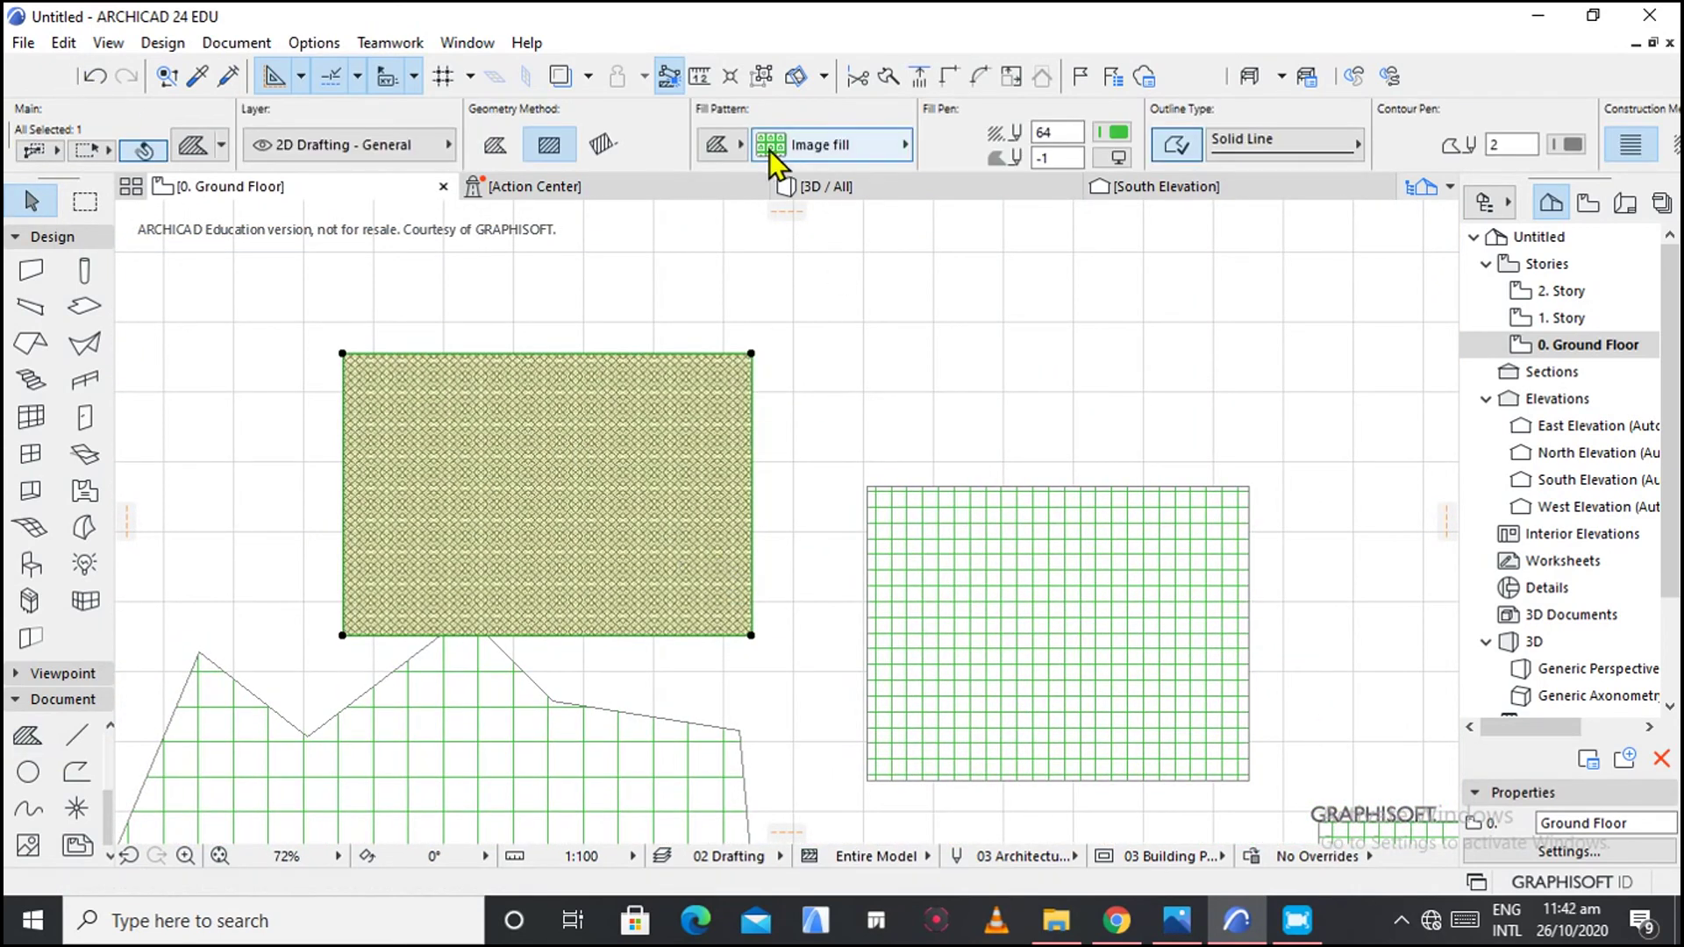
left_click(310, 43)
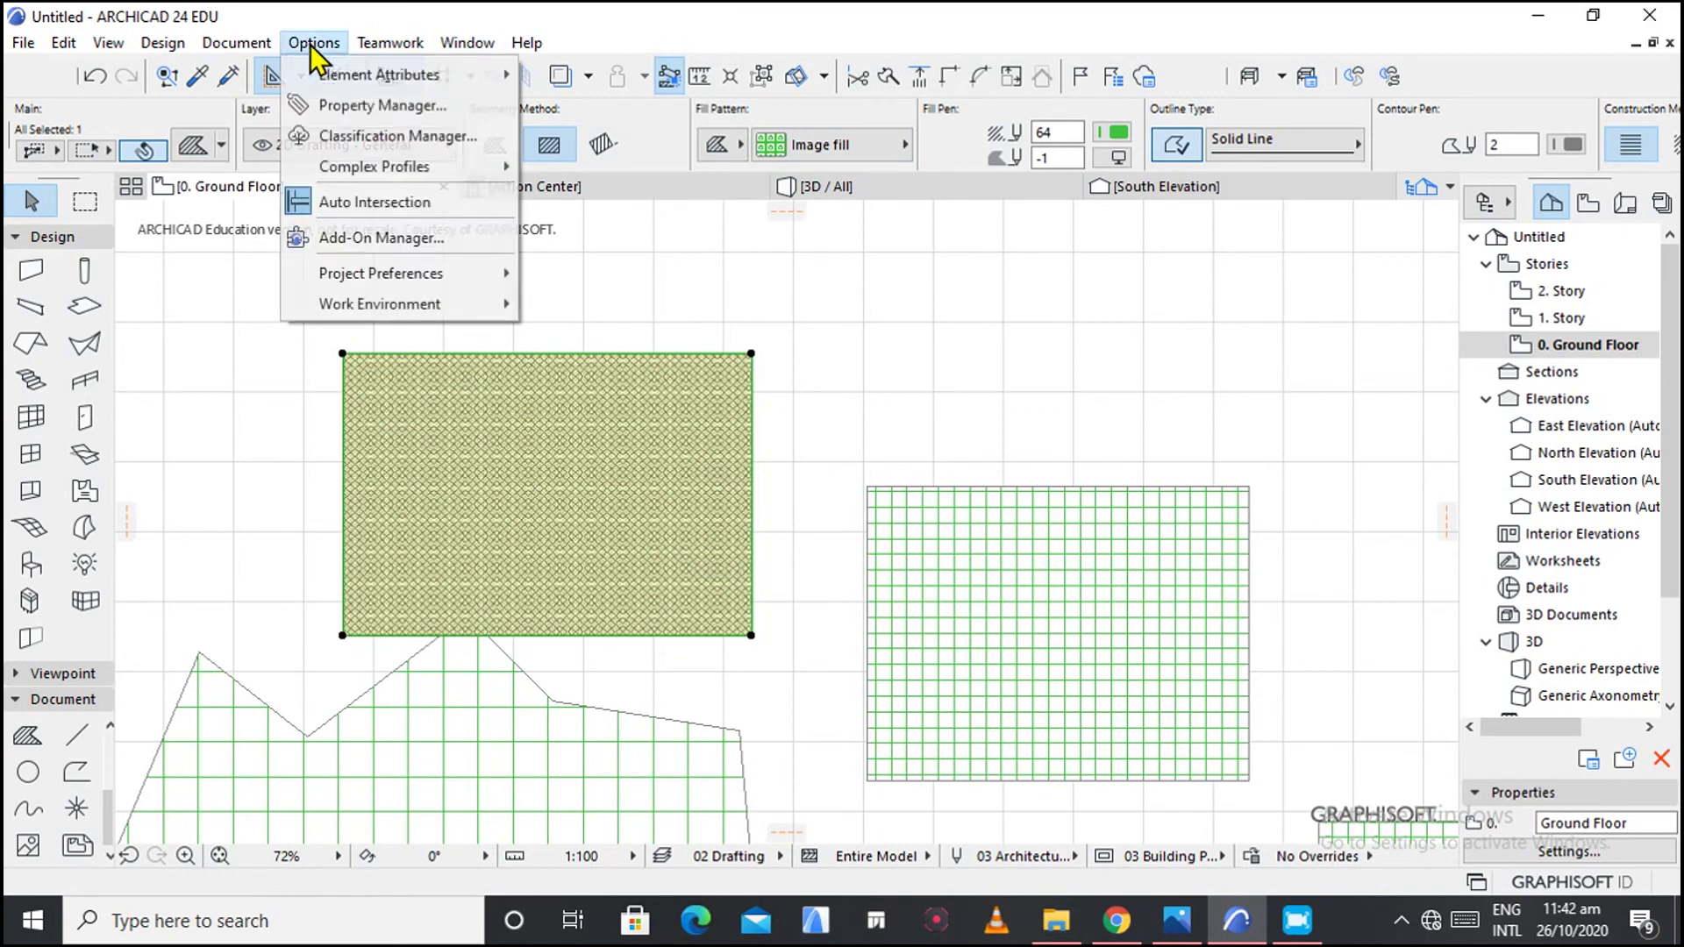
mouse_move(461, 77)
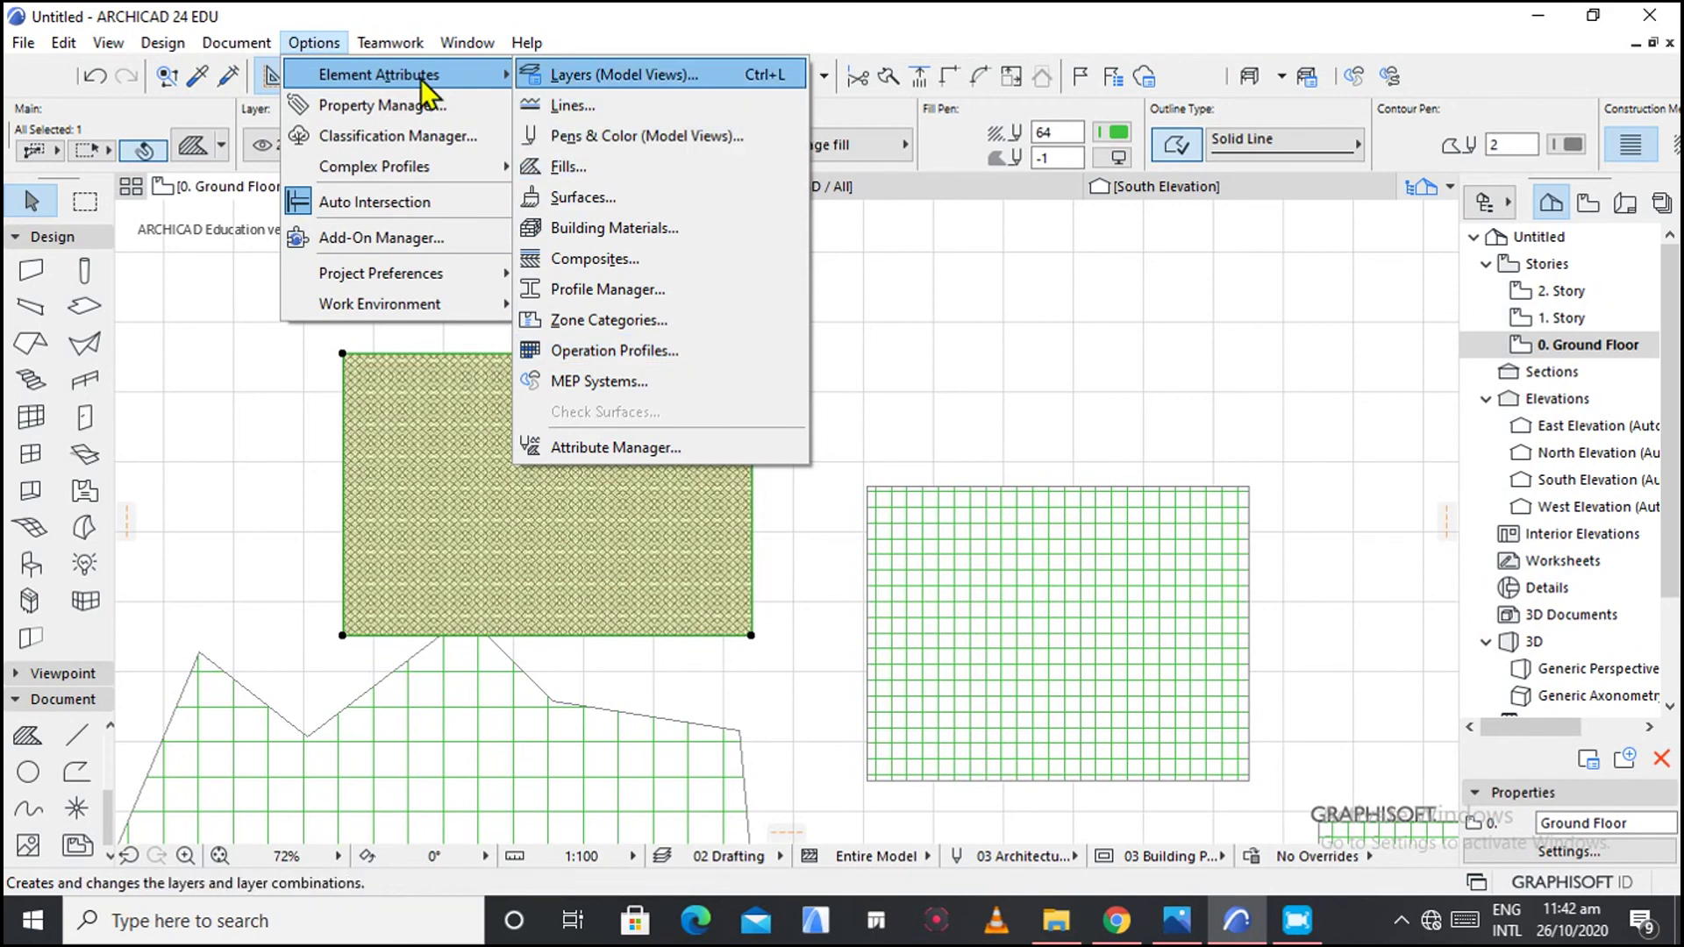
left_click(626, 172)
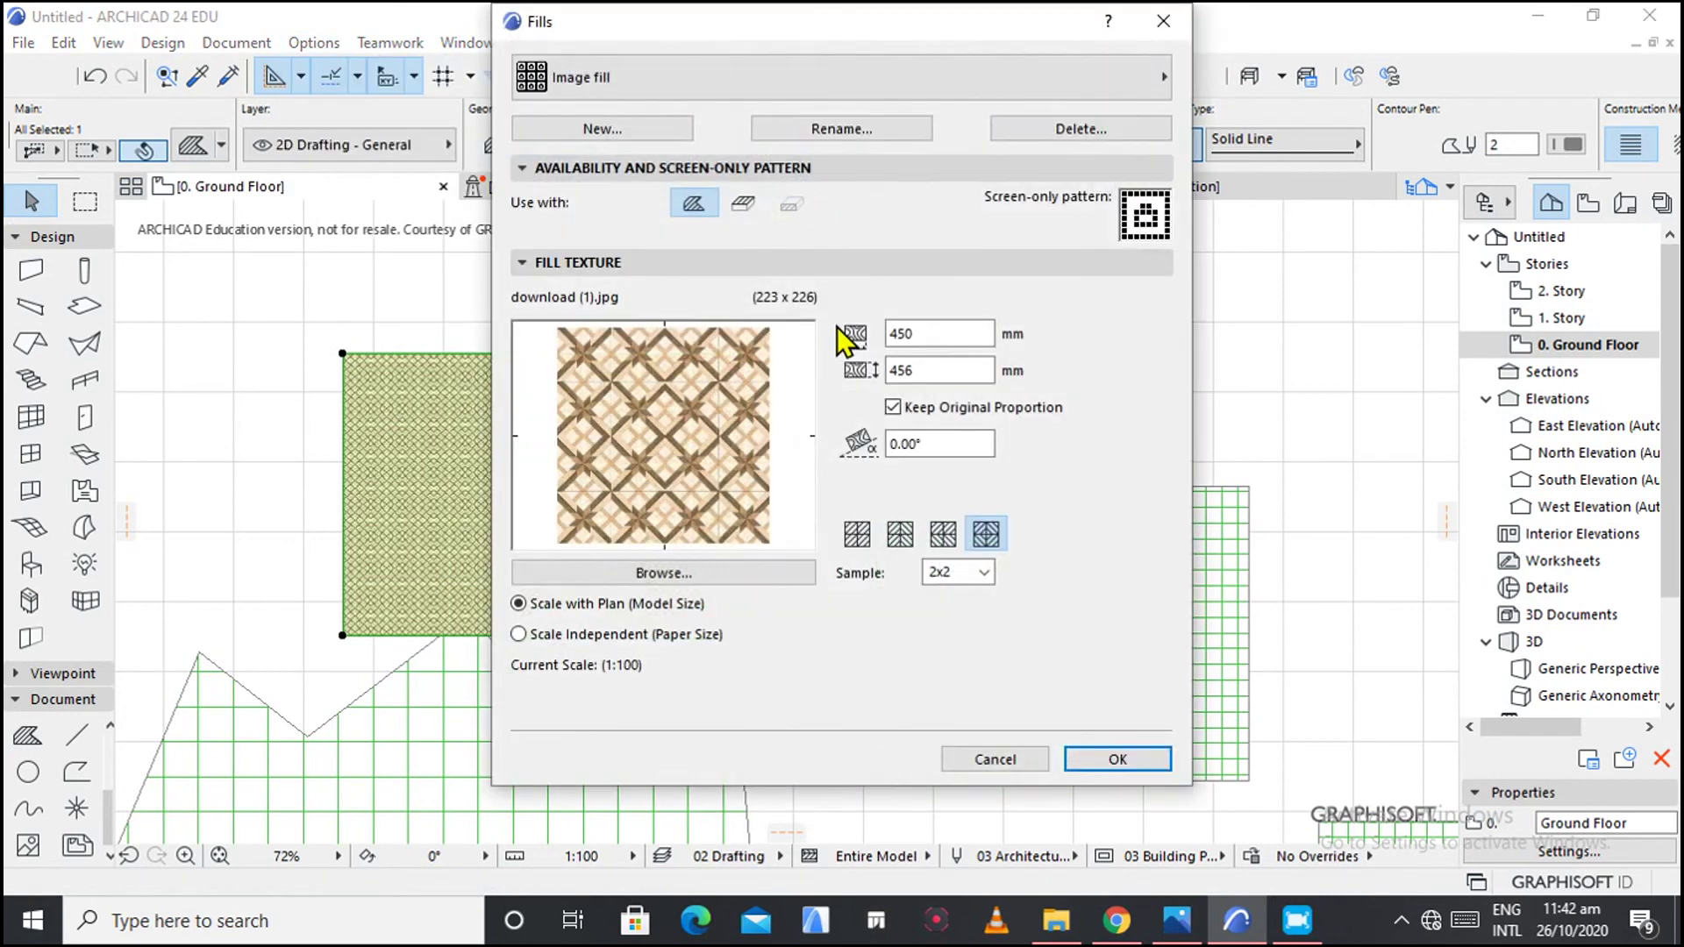
left_click(960, 333)
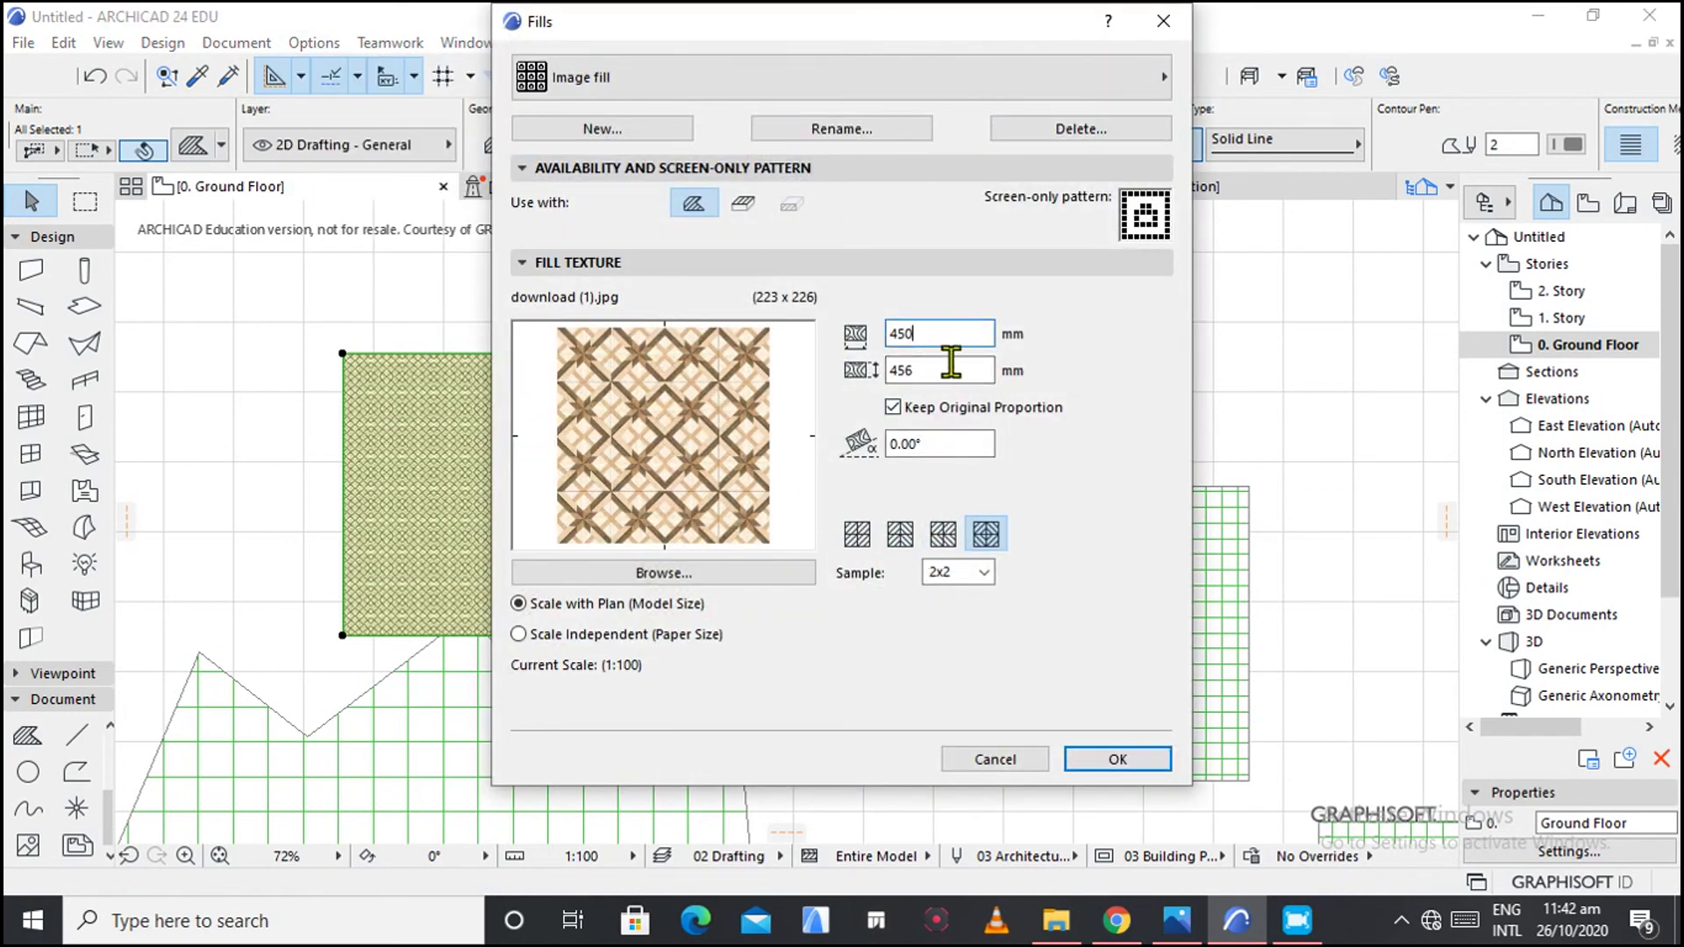
key("BackSpace")
key("BackSpace")
key("BackSpace")
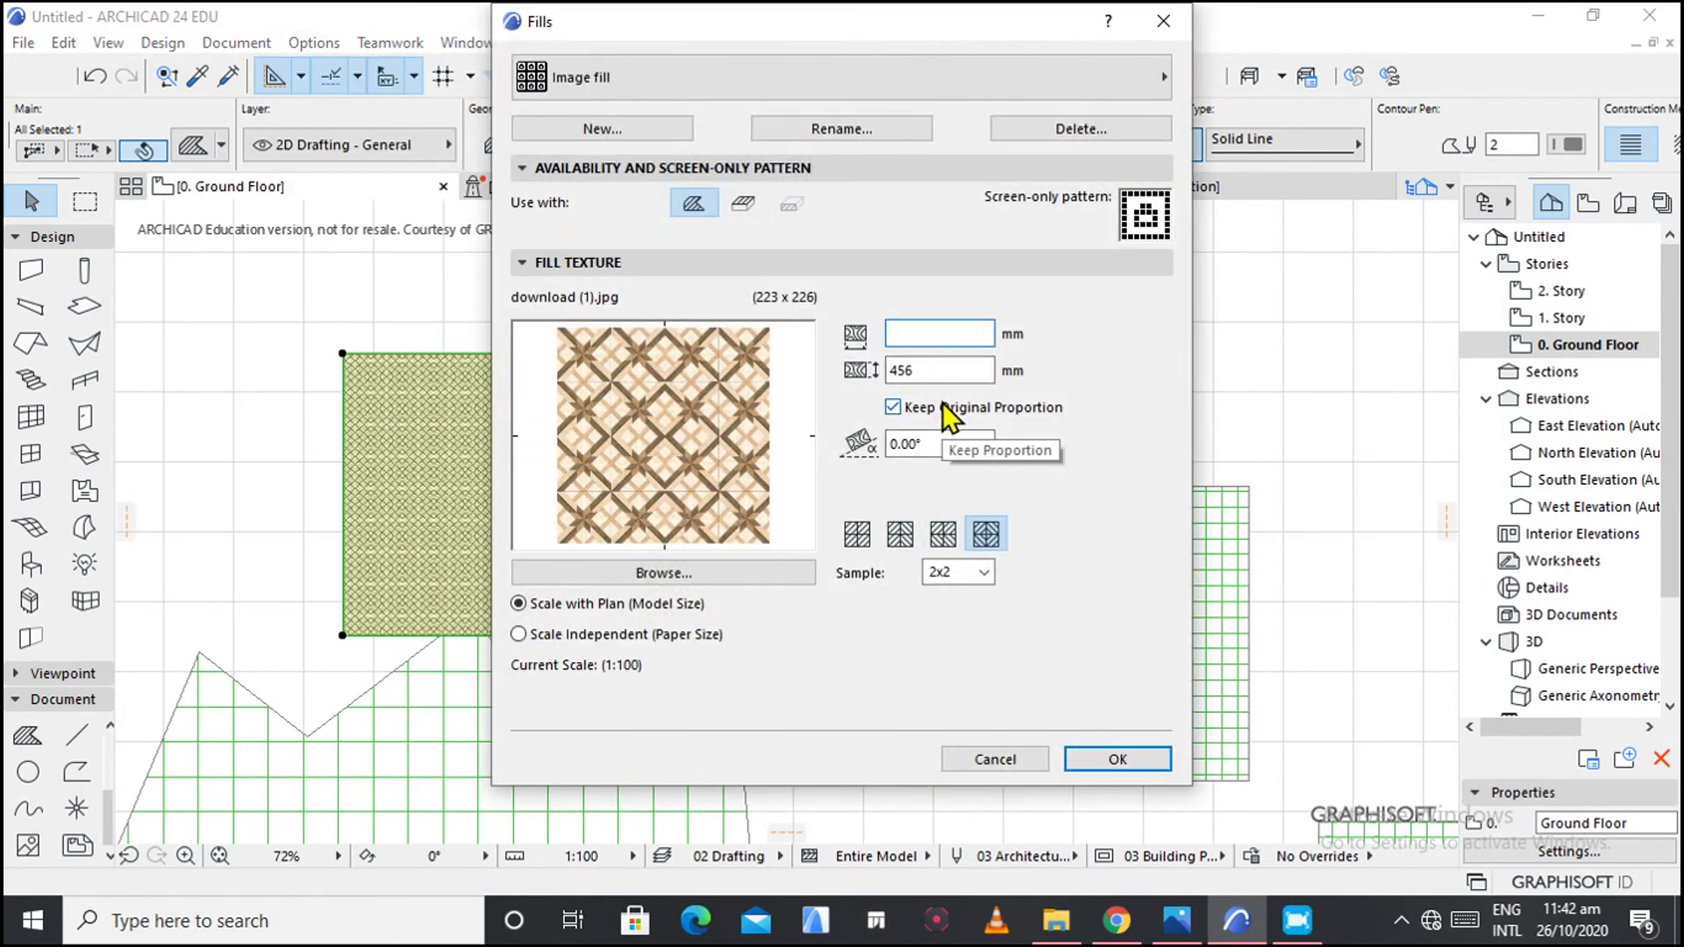
type("2000")
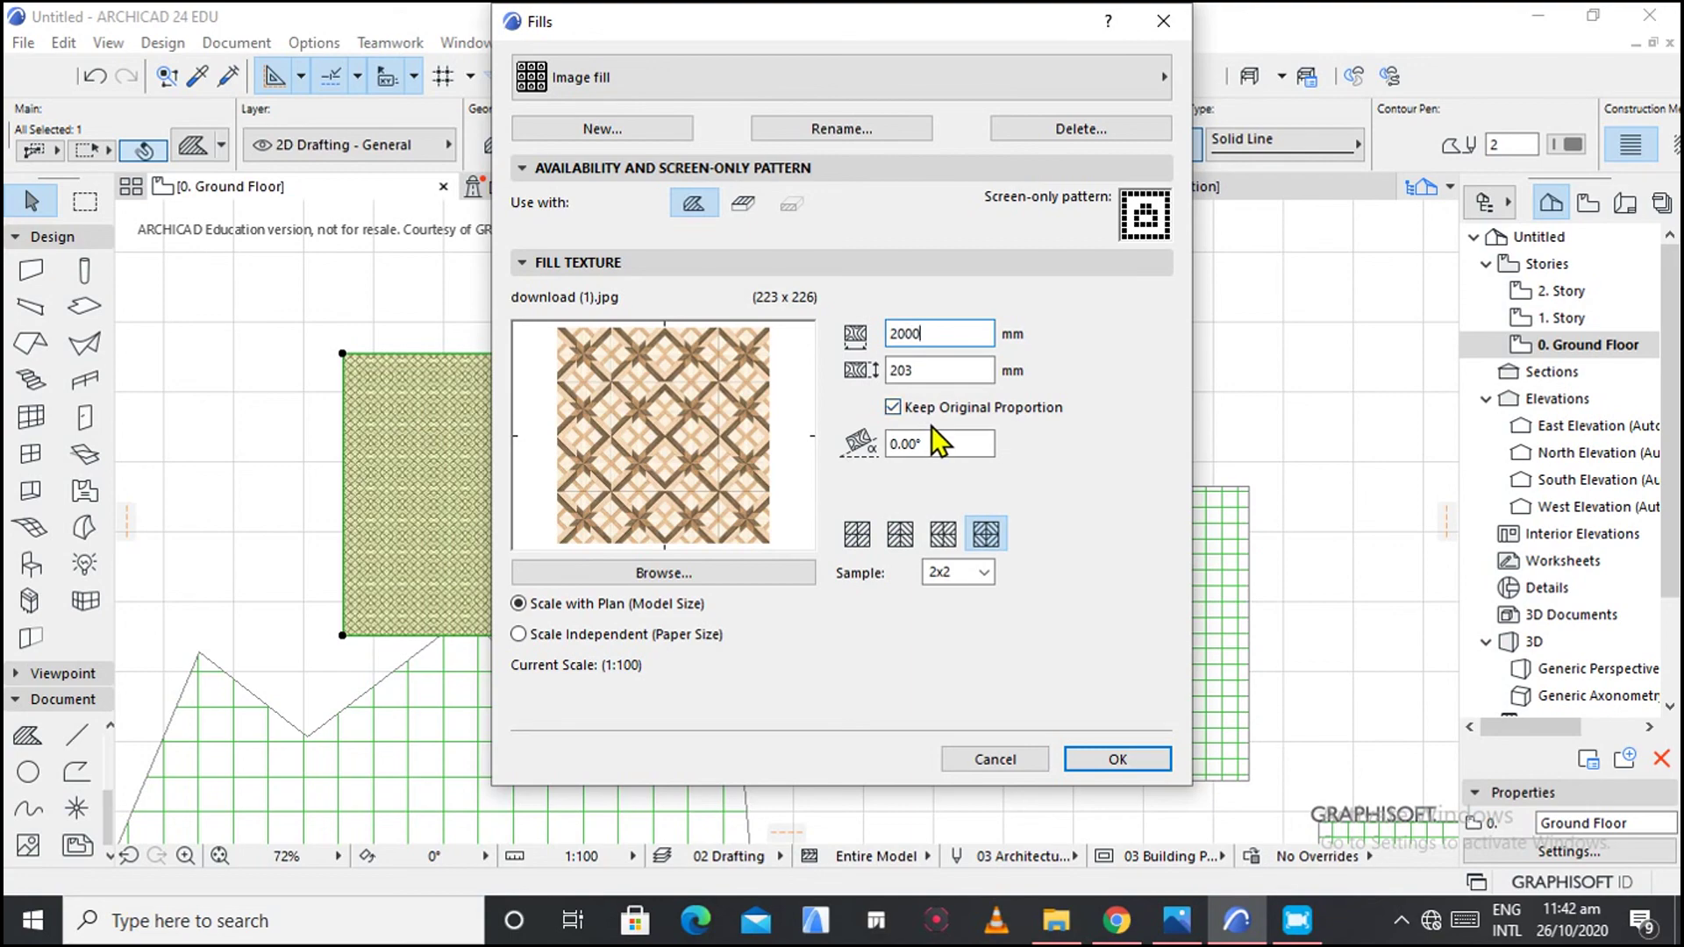
left_click(1120, 759)
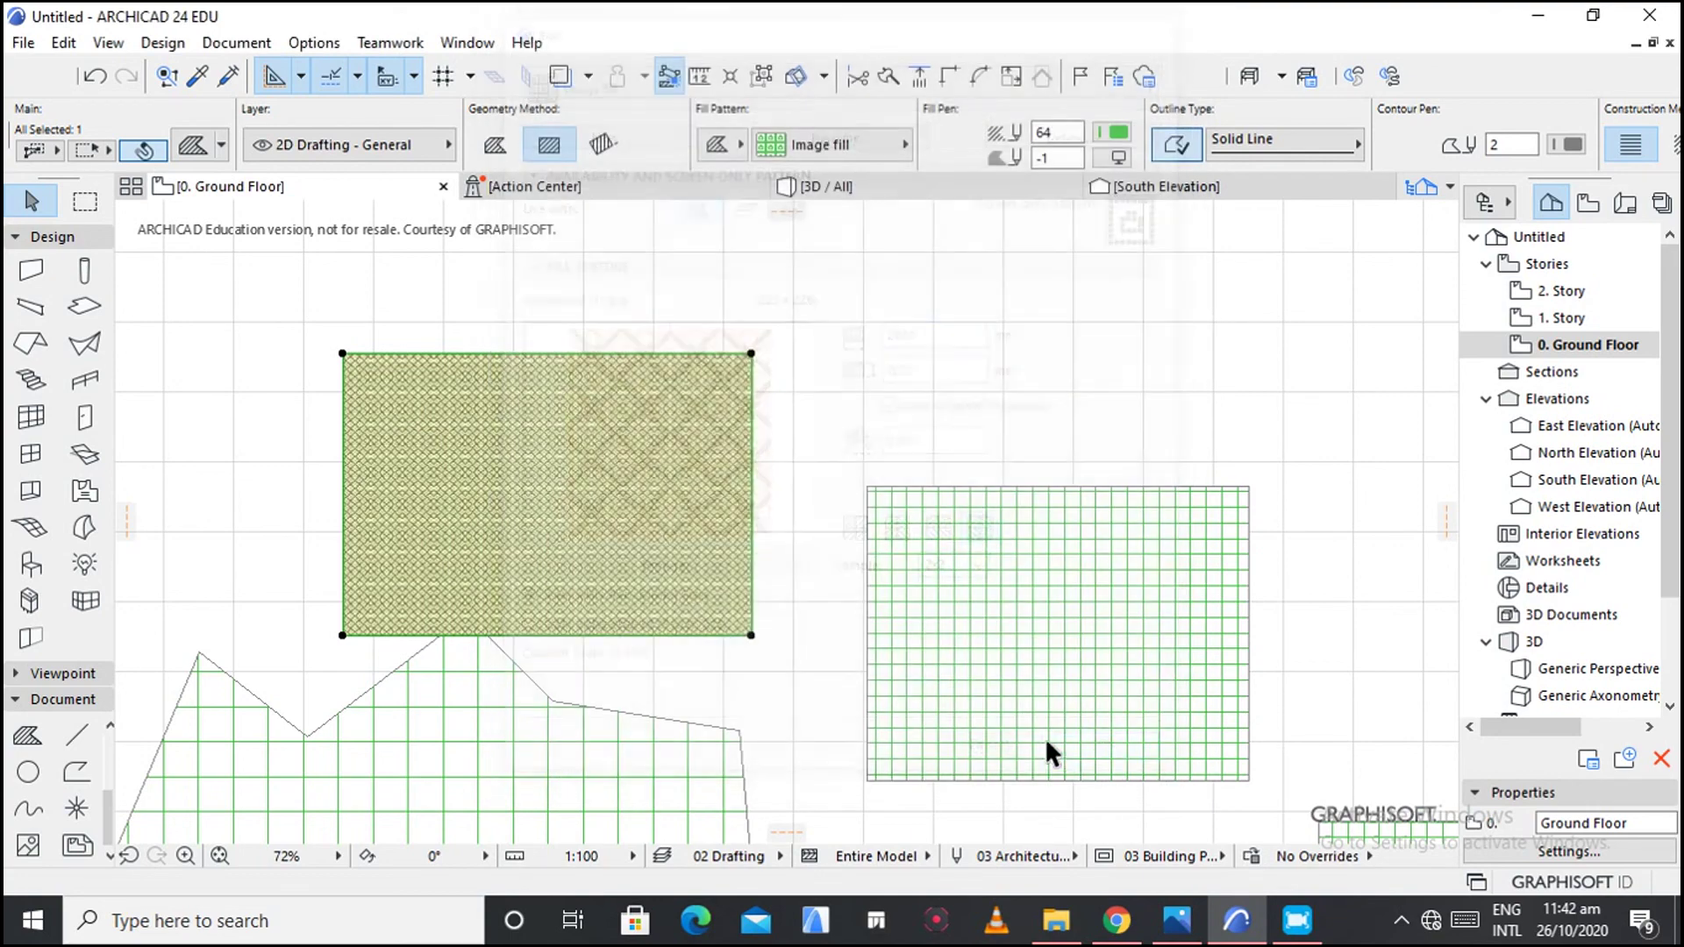
scroll(509, 553, "up", 7)
scroll(526, 559, "down", 4)
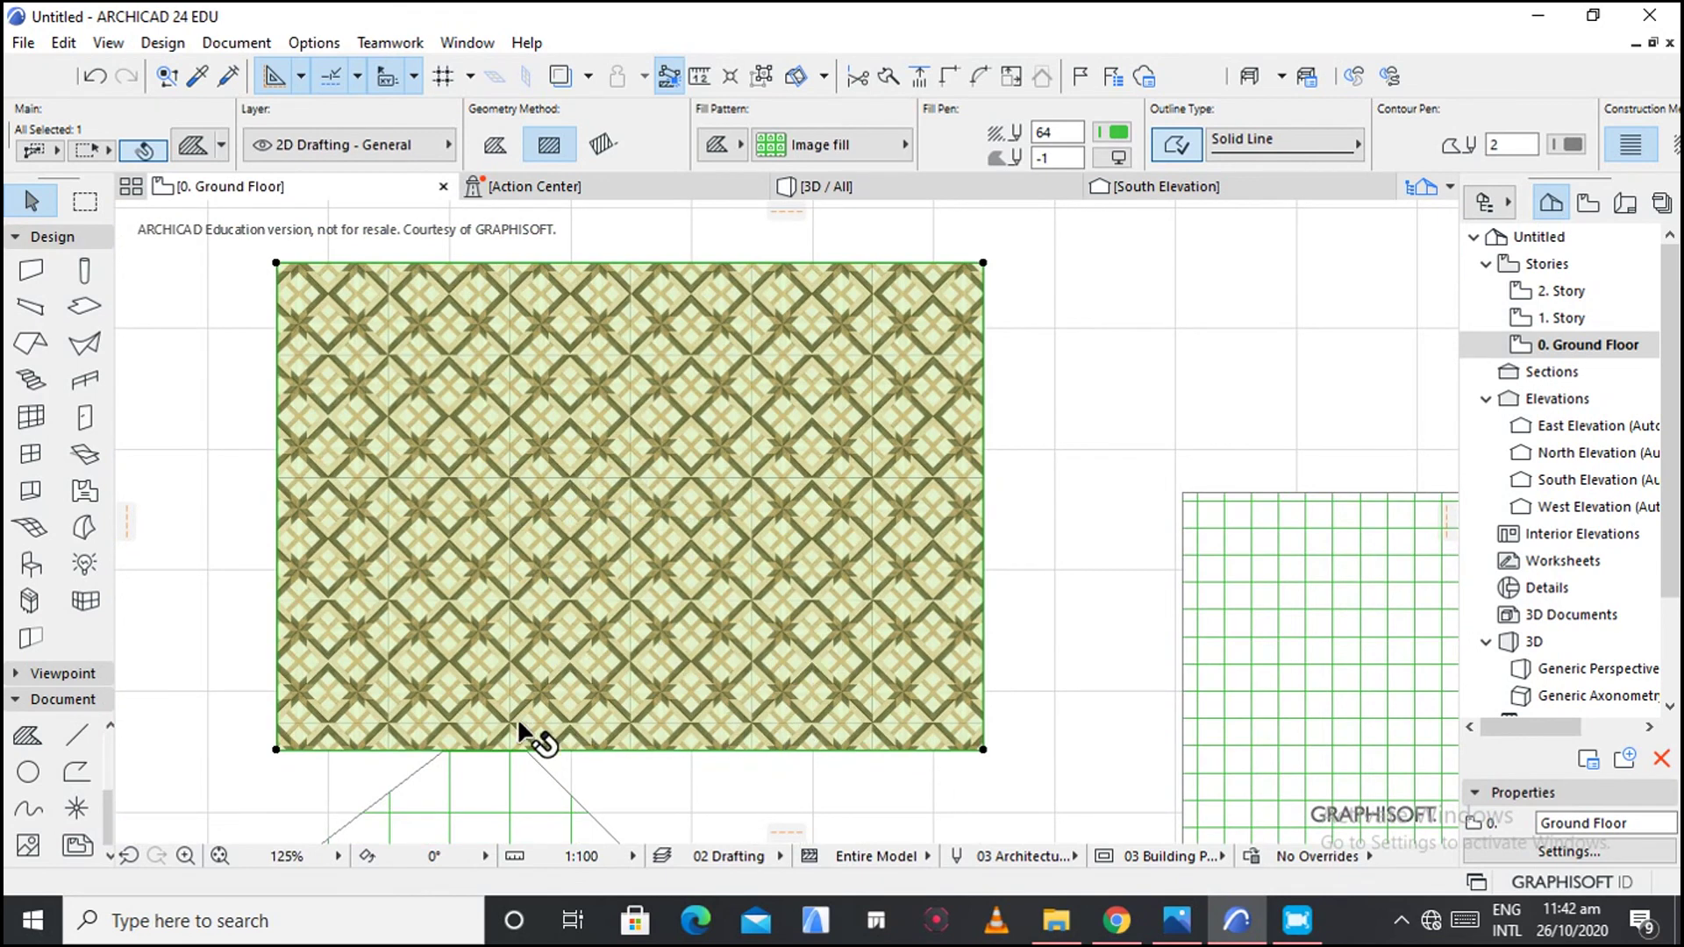
scroll(592, 689, "down", 2)
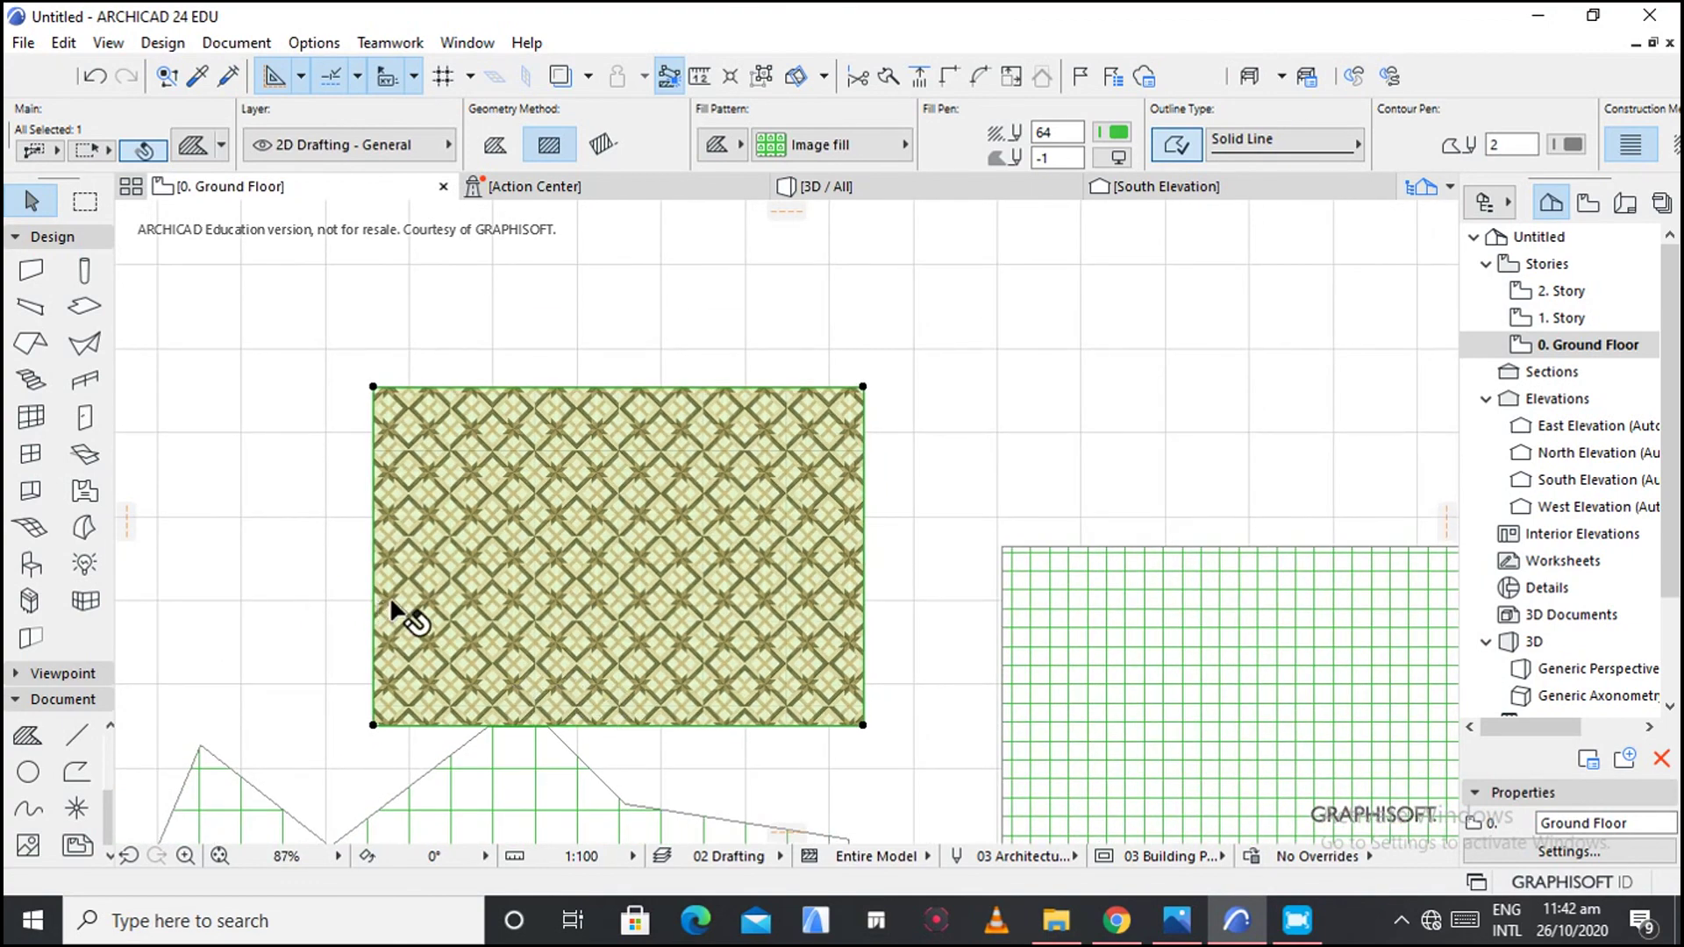
Examine the image-filled rectangle's fill settings and inspect its tile texture beside the other fills and up close.
scroll(408, 614, "down", 7)
scroll(433, 794, "down", 1)
scroll(483, 824, "up", 4)
scroll(480, 823, "down", 2)
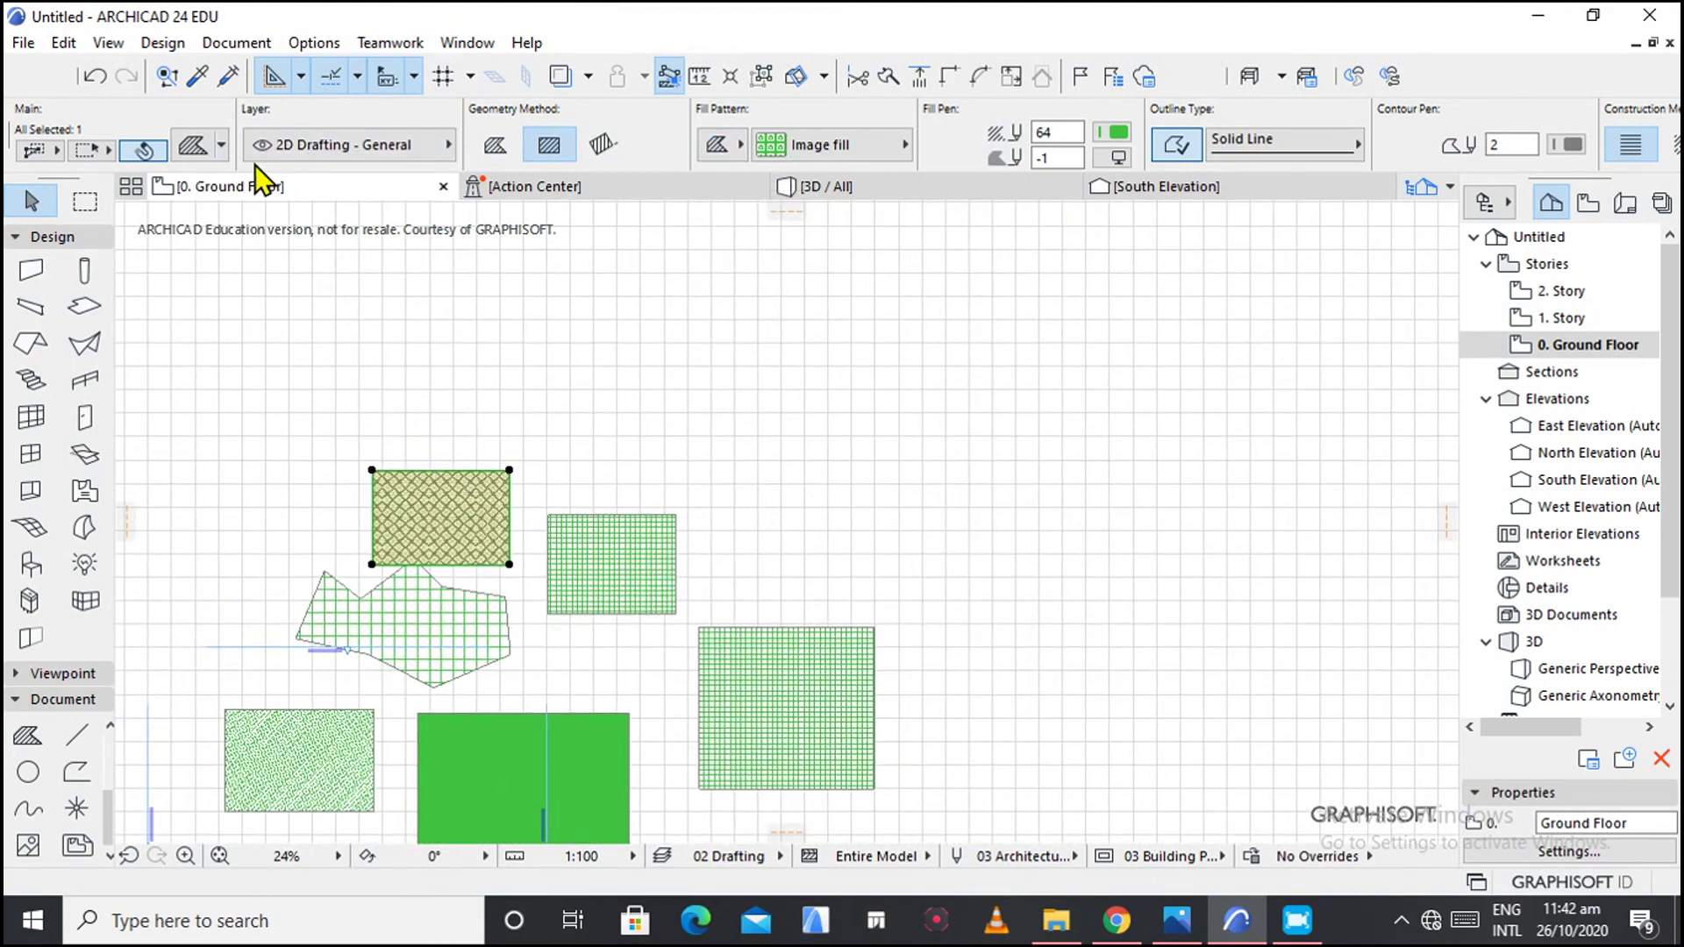
left_click(193, 147)
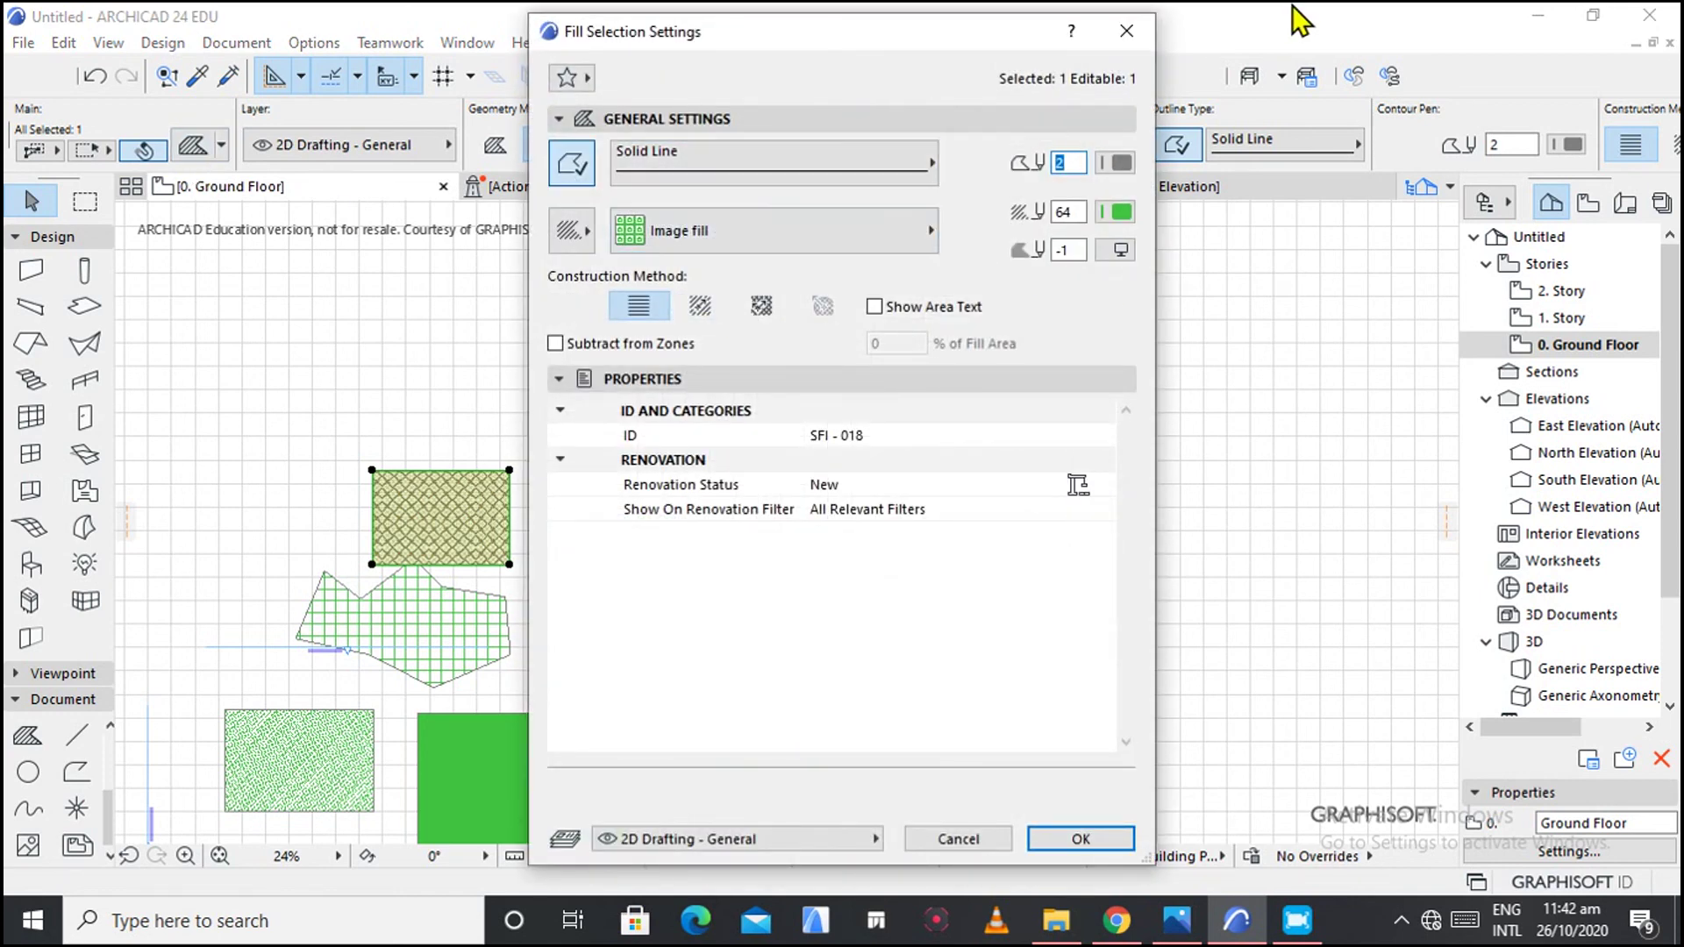
left_click(1123, 27)
scroll(412, 525, "up", 8)
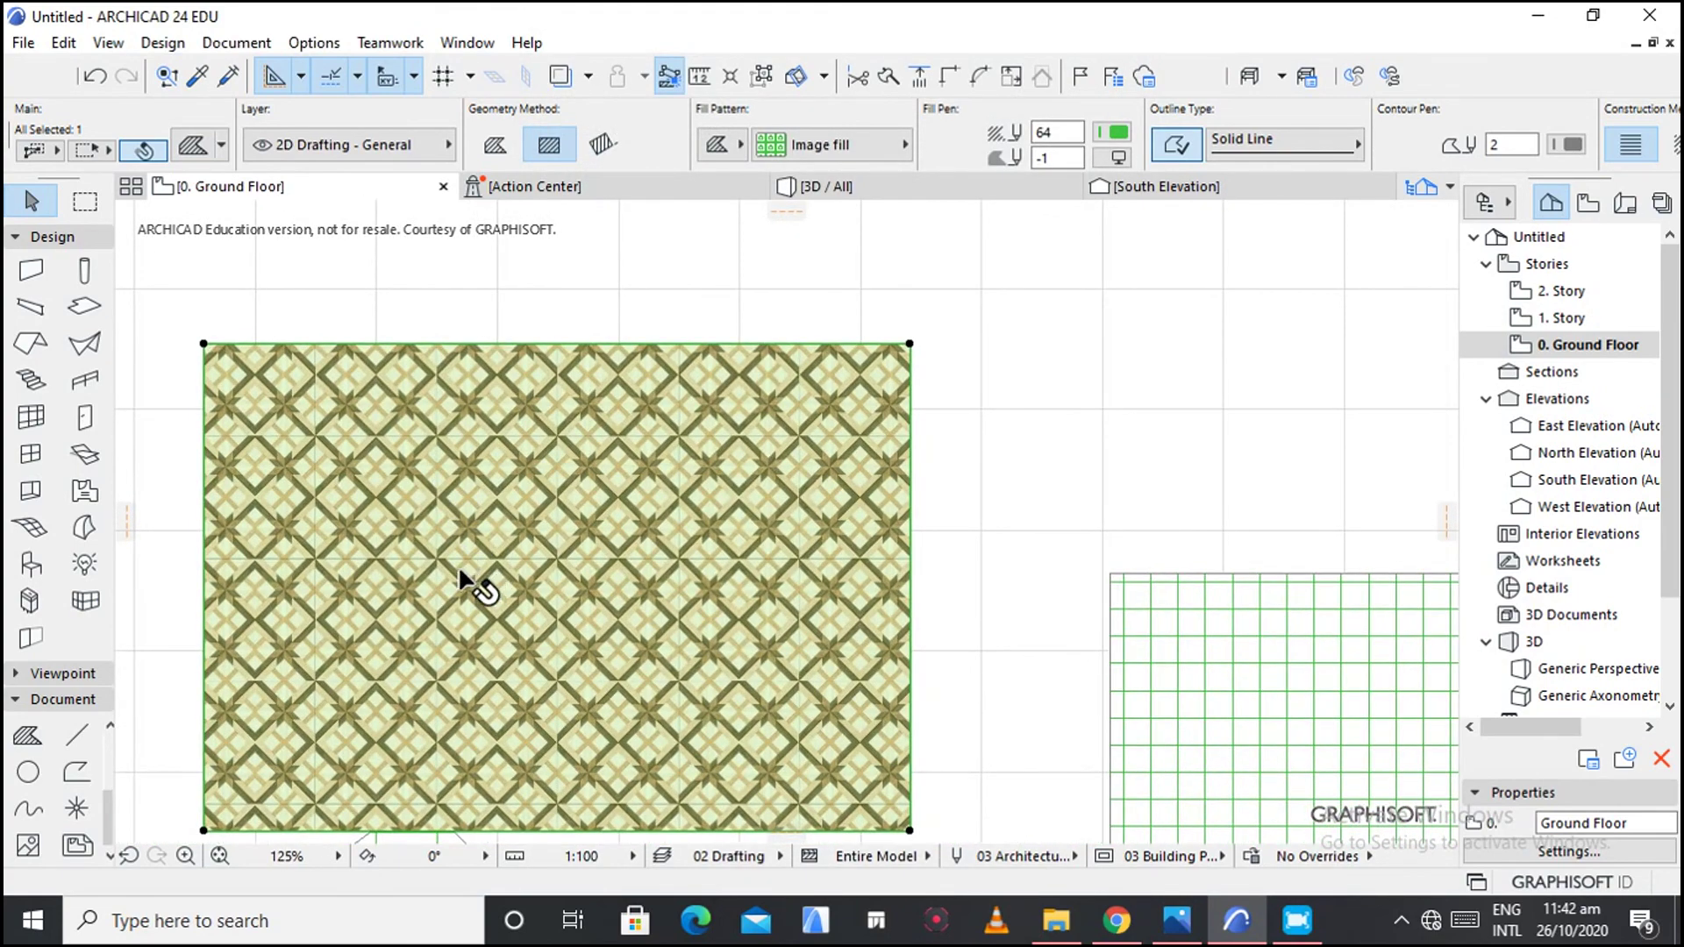
scroll(473, 702, "down", 1)
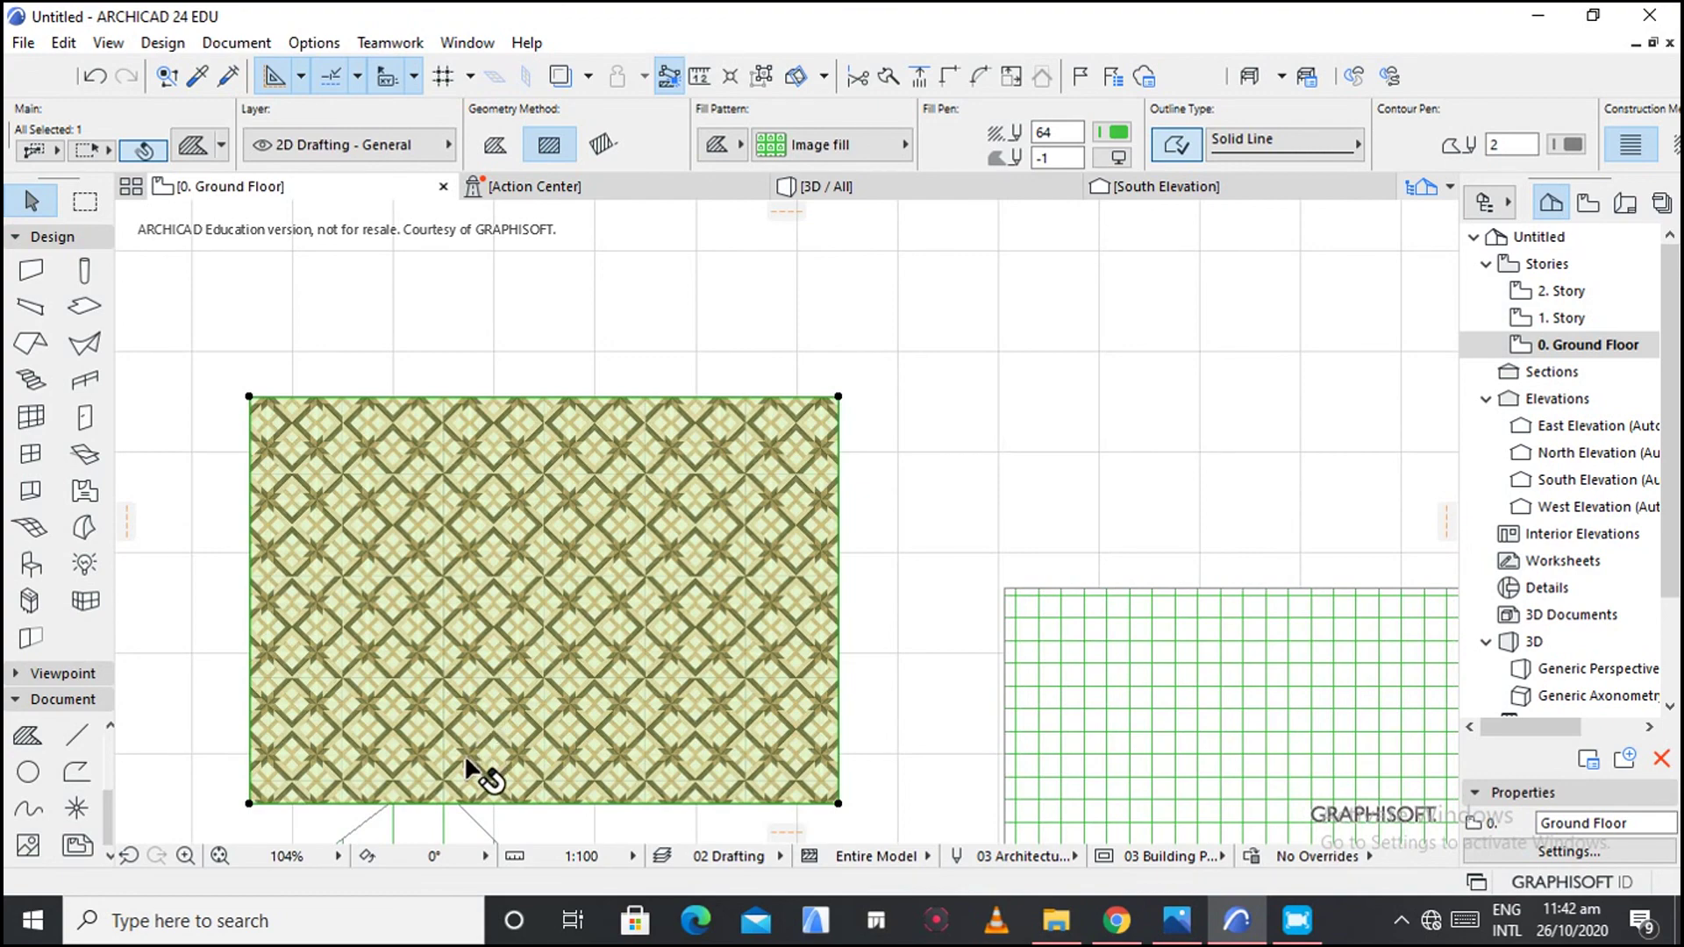
scroll(465, 755, "up", 1)
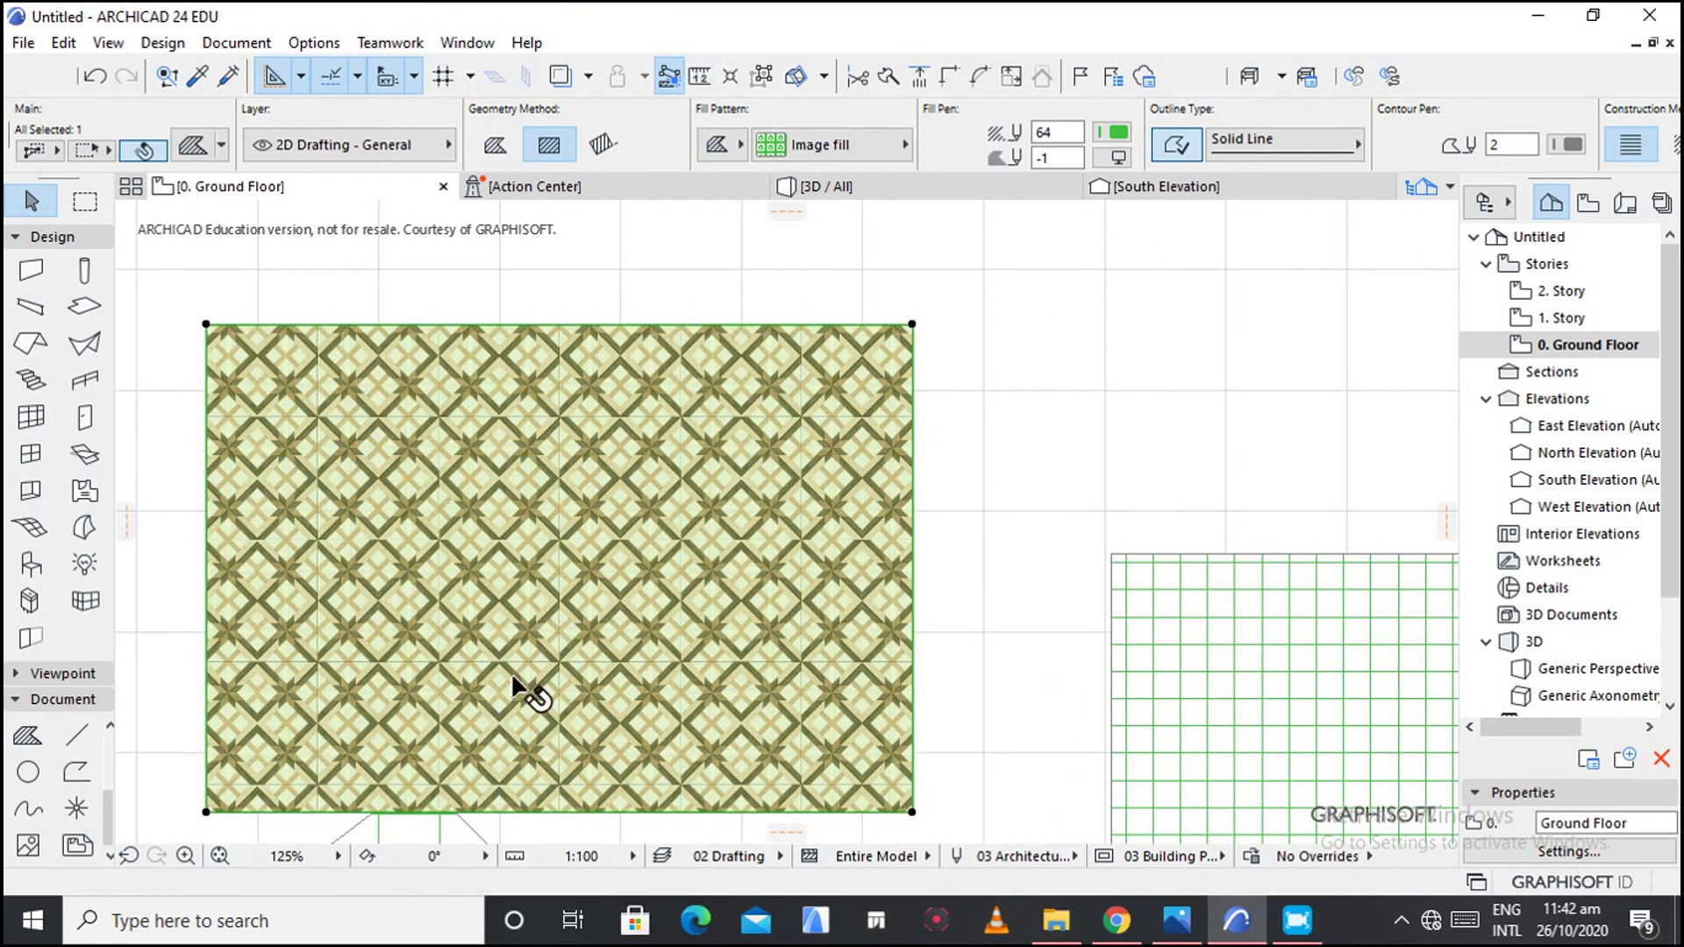
scroll(512, 702, "down", 2)
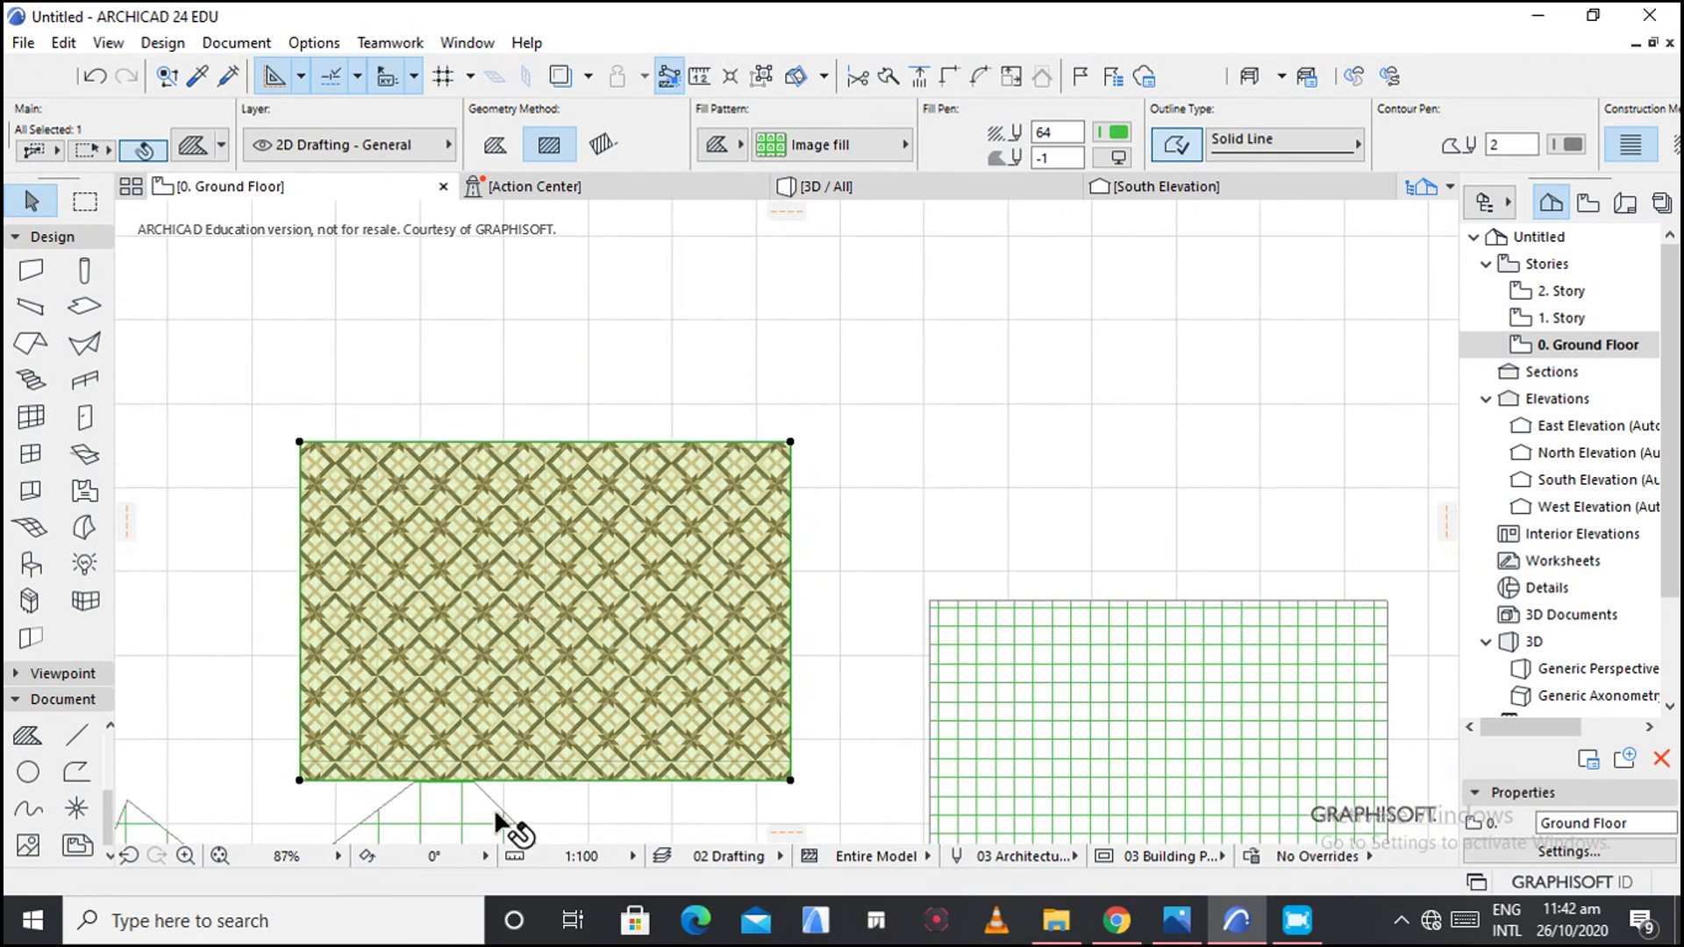
scroll(493, 810, "up", 1)
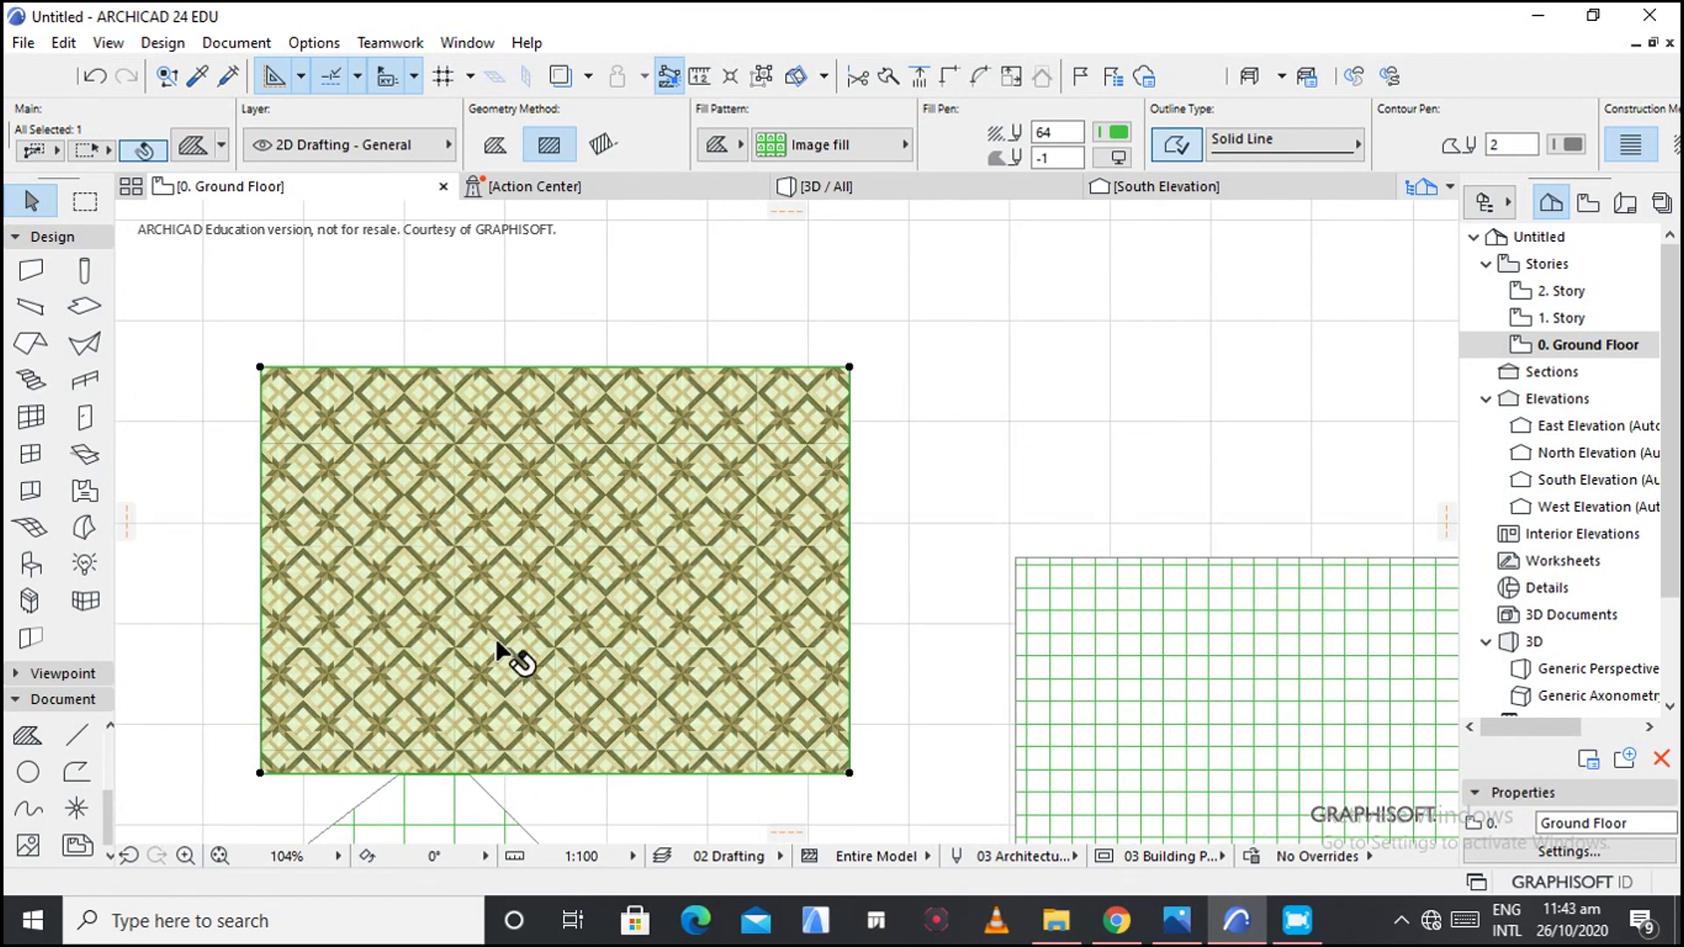